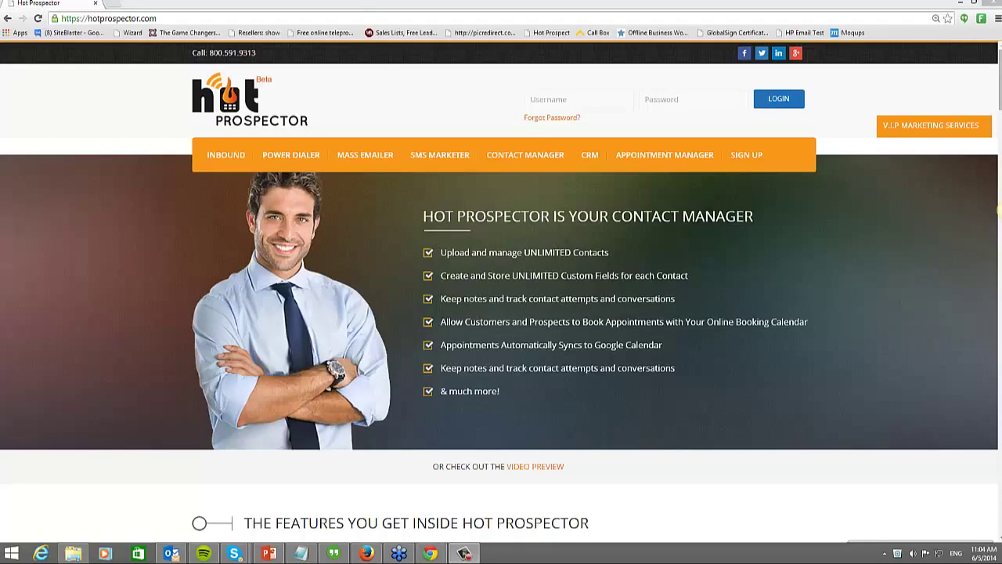
Step: Log in to Hot Prospector with the account username and password, and open the SMS campaign list
left_click(568, 99)
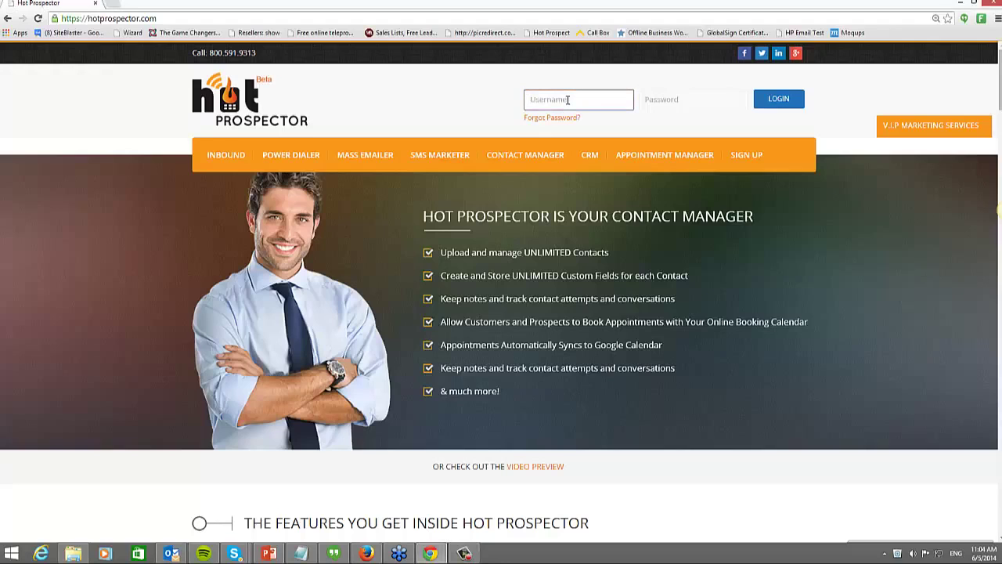
type("mhel")
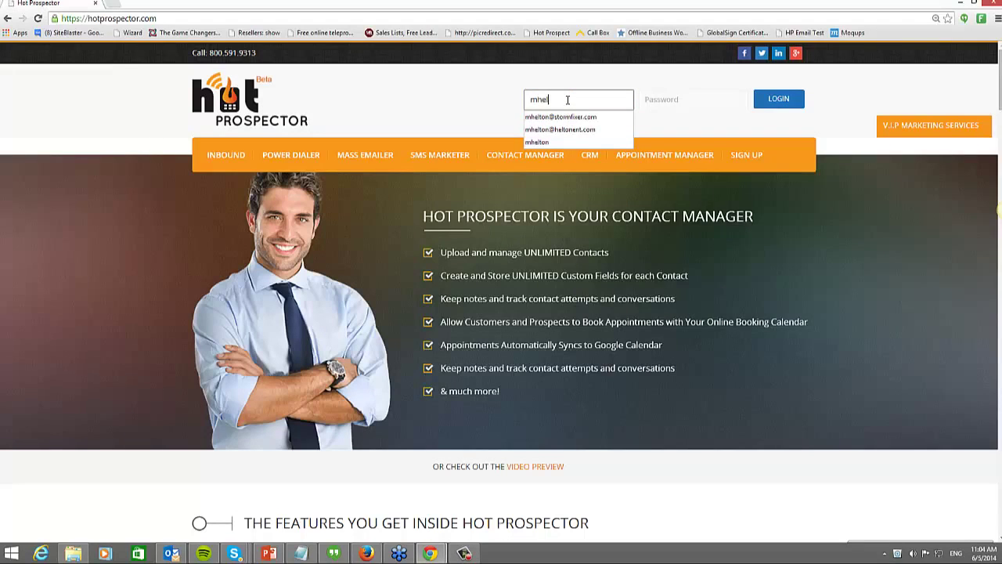
key("Down")
key("Tab")
type("•••")
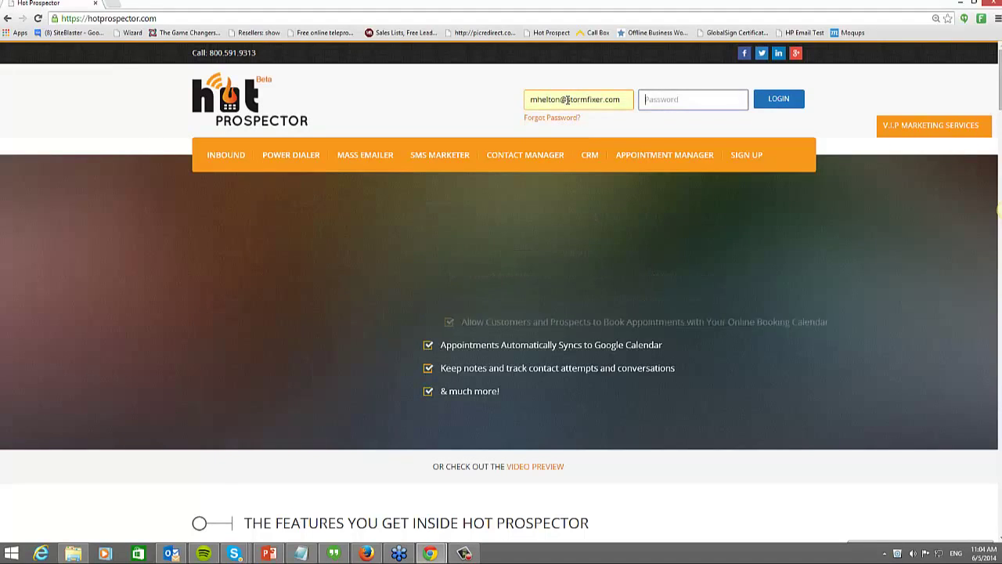
type("•••••")
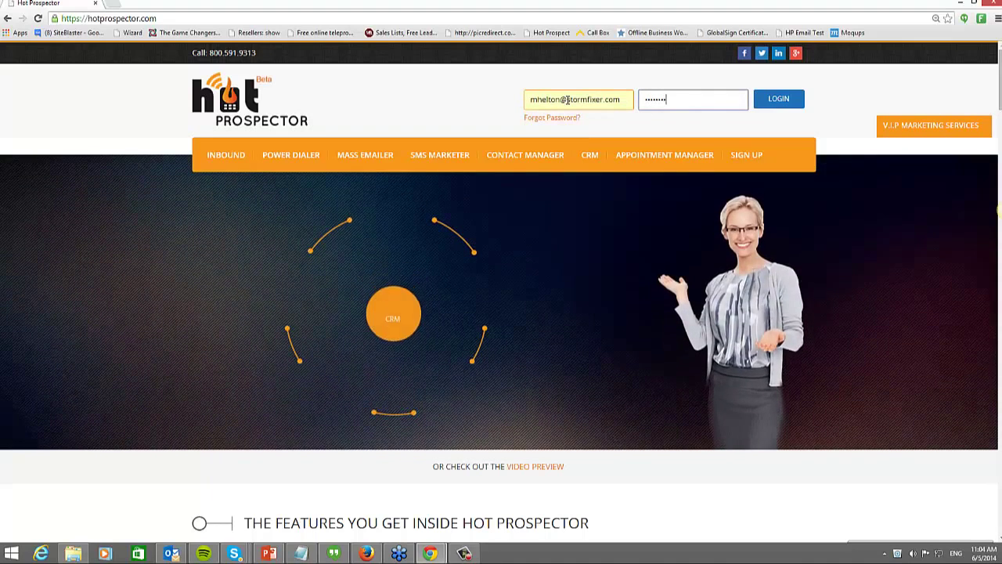
key("Return")
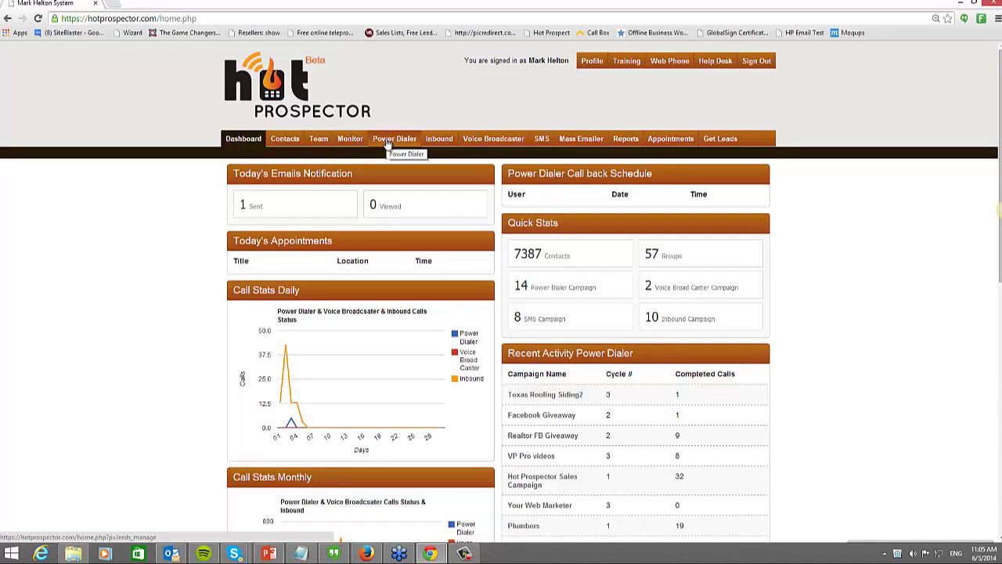
left_click(541, 144)
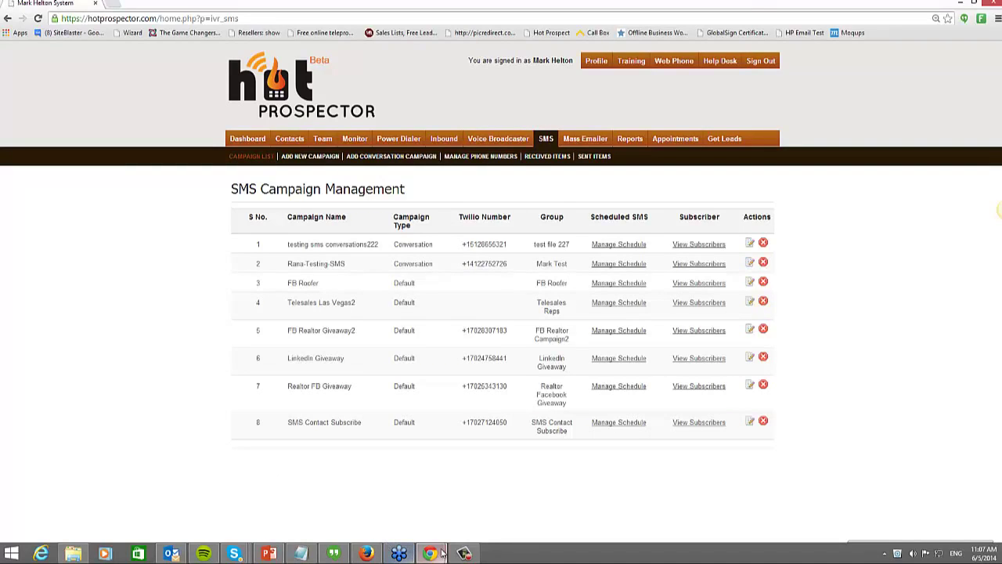
Step: Switch to the browser window with the Facebook profile and go to facebook.com/ads/manage
mouse_move(431, 553)
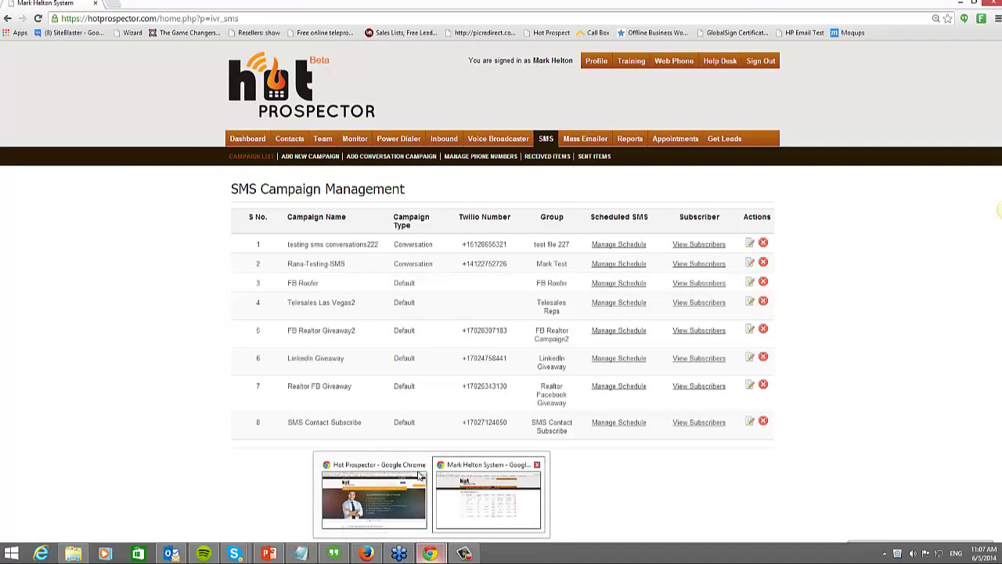
left_click(367, 467)
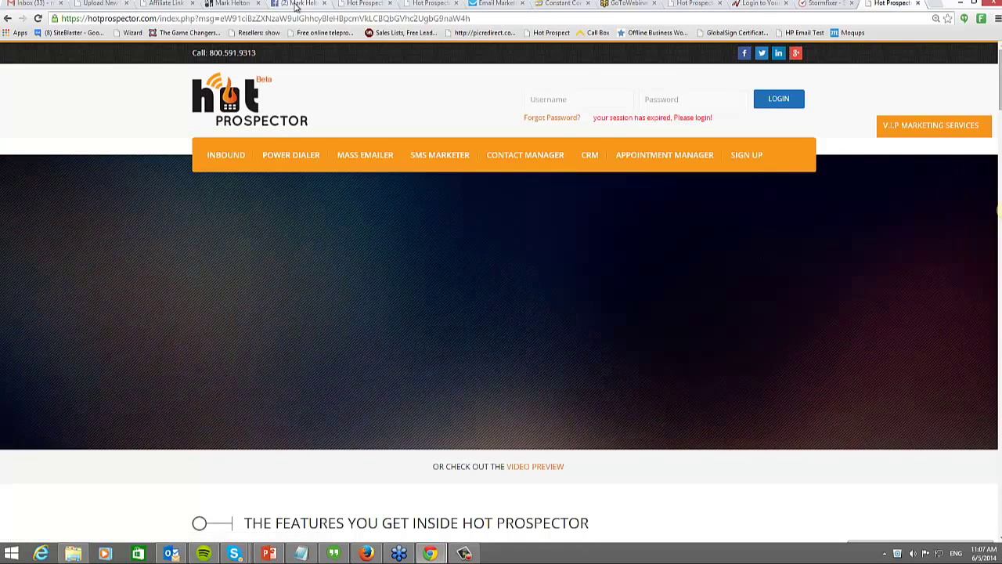
left_click(299, 4)
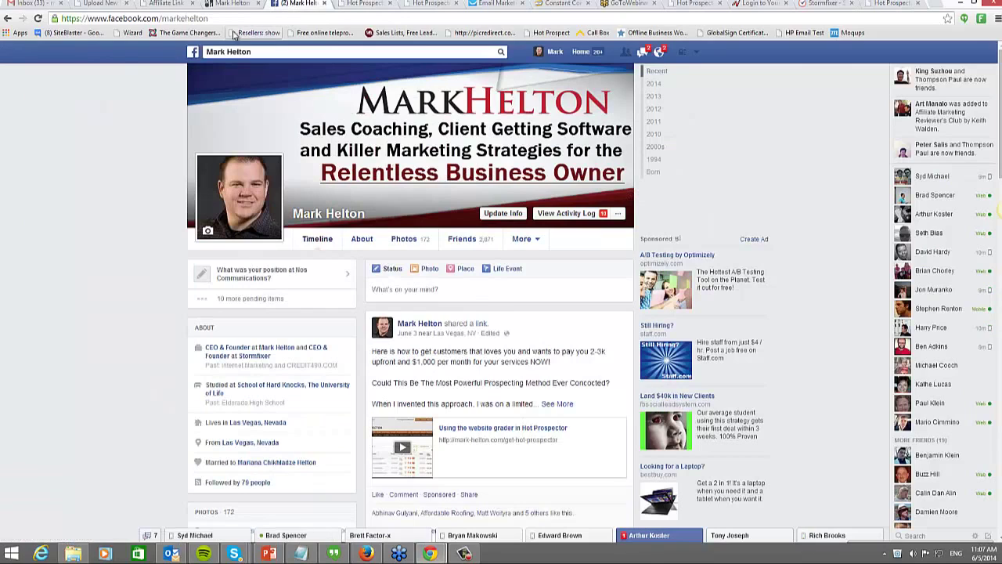
left_click_drag(161, 18, 208, 19)
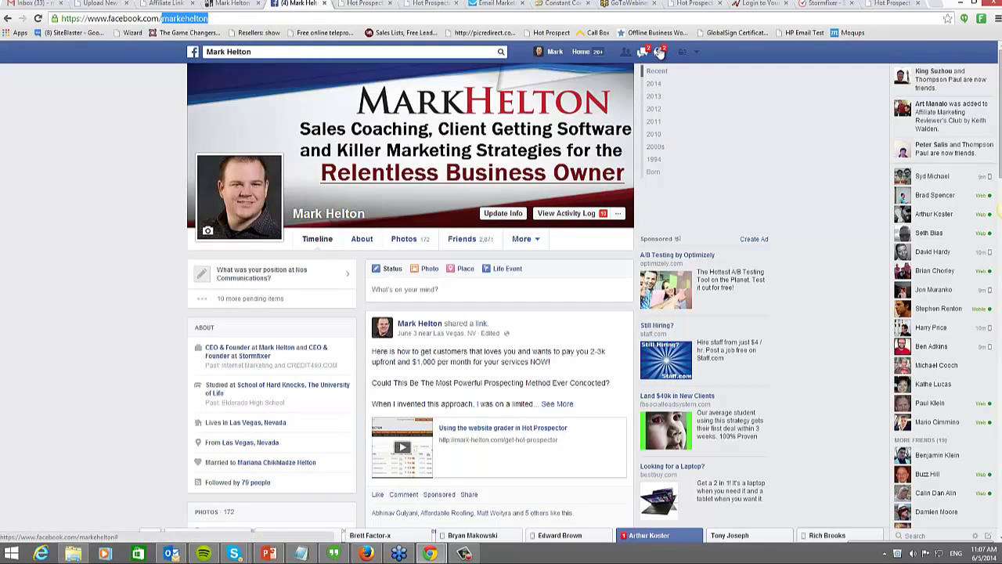
key("BackSpace")
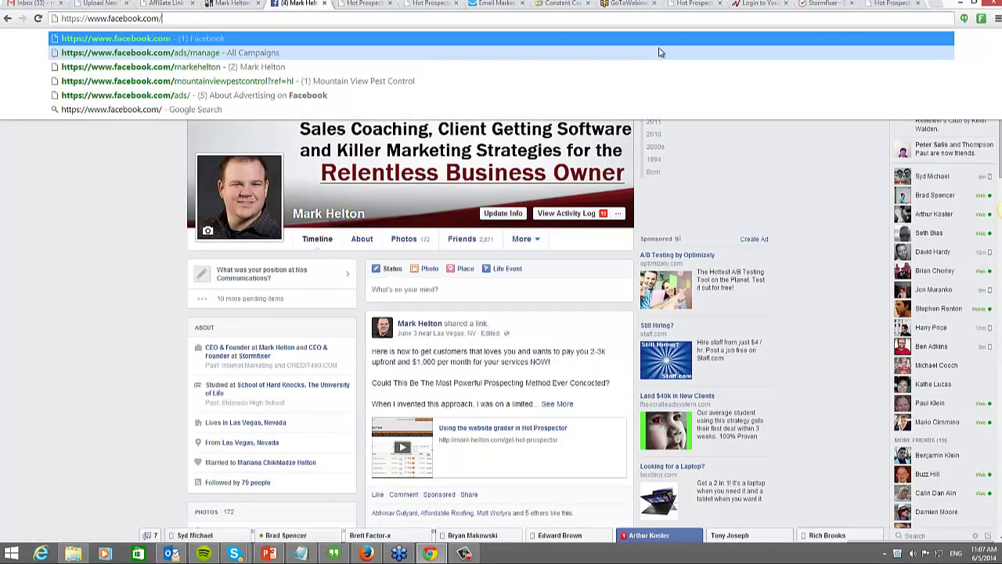
type("ads/manage")
key("Return")
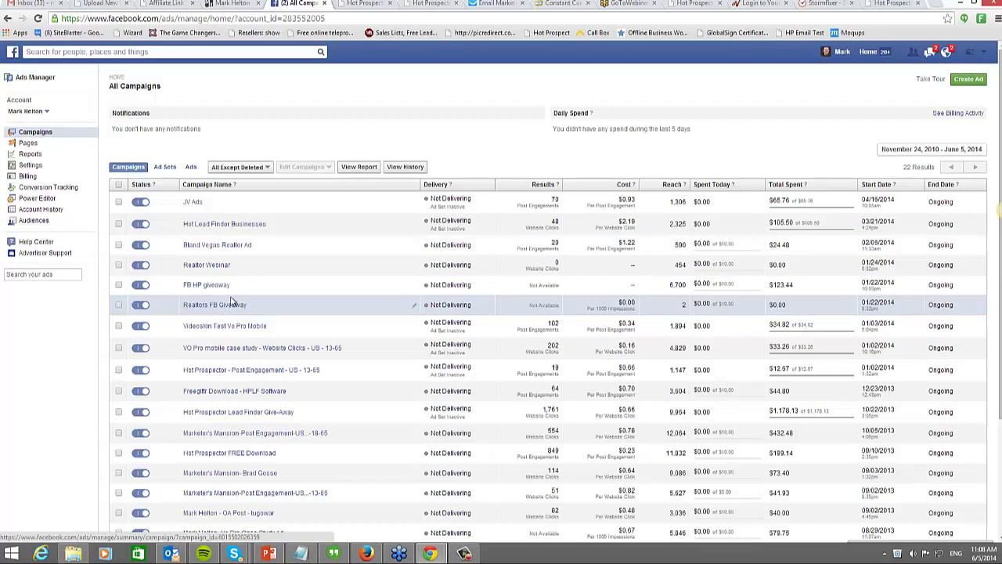
Step: Open the FB HP giveaway campaign's US ad set and view the FB Giveaway ad's preview, targeting and performance
left_click(201, 310)
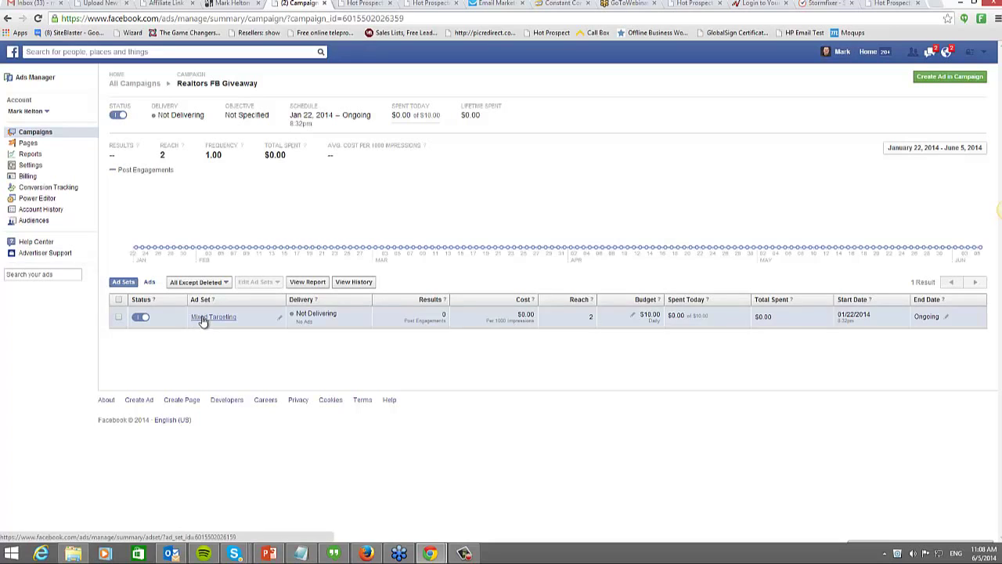
left_click(6, 17)
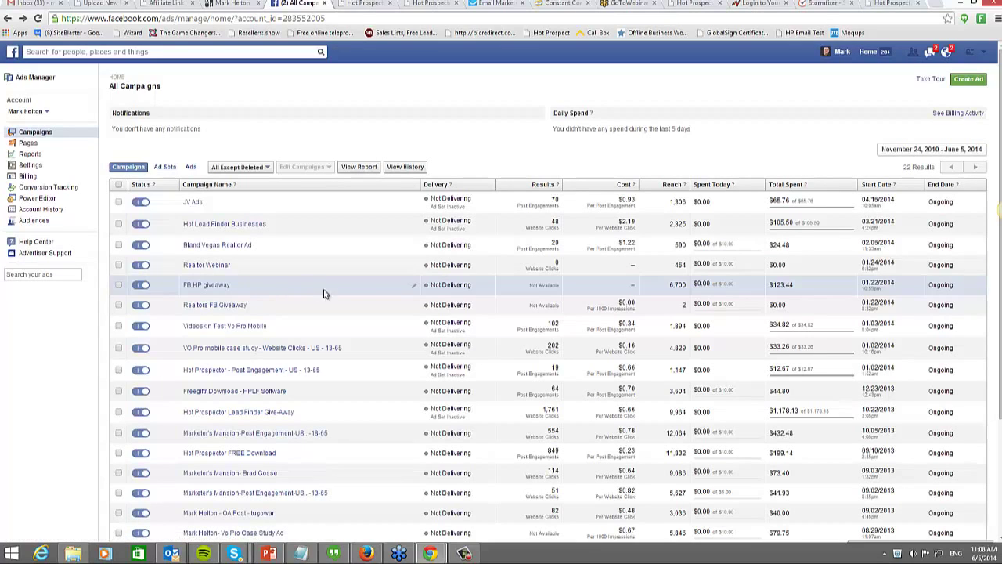
left_click(194, 289)
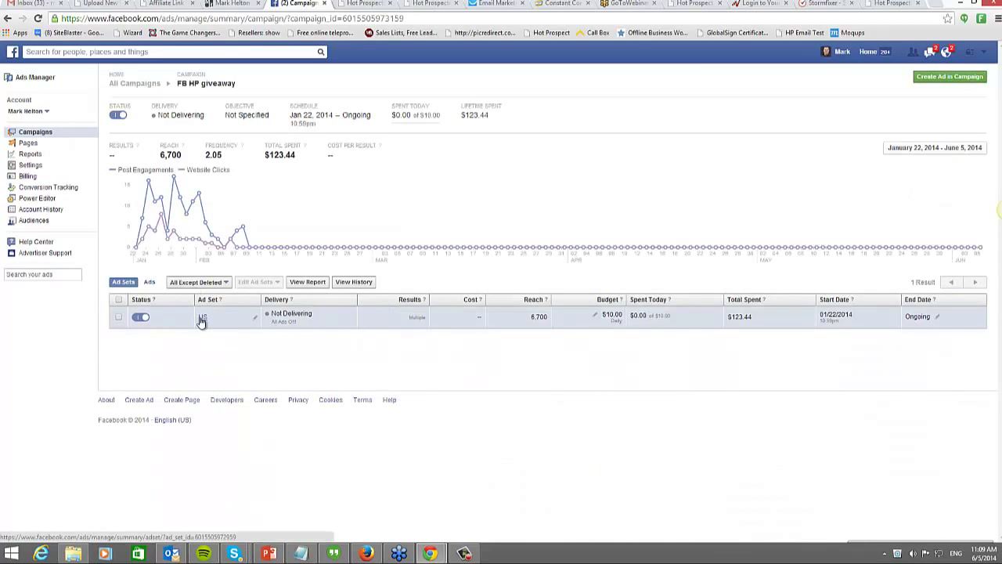
left_click(201, 319)
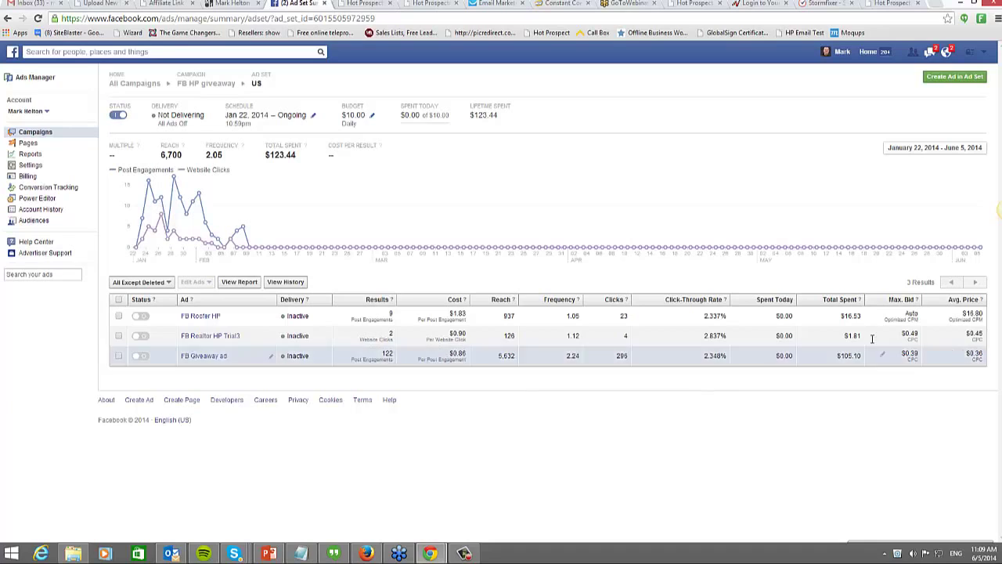
left_click(194, 356)
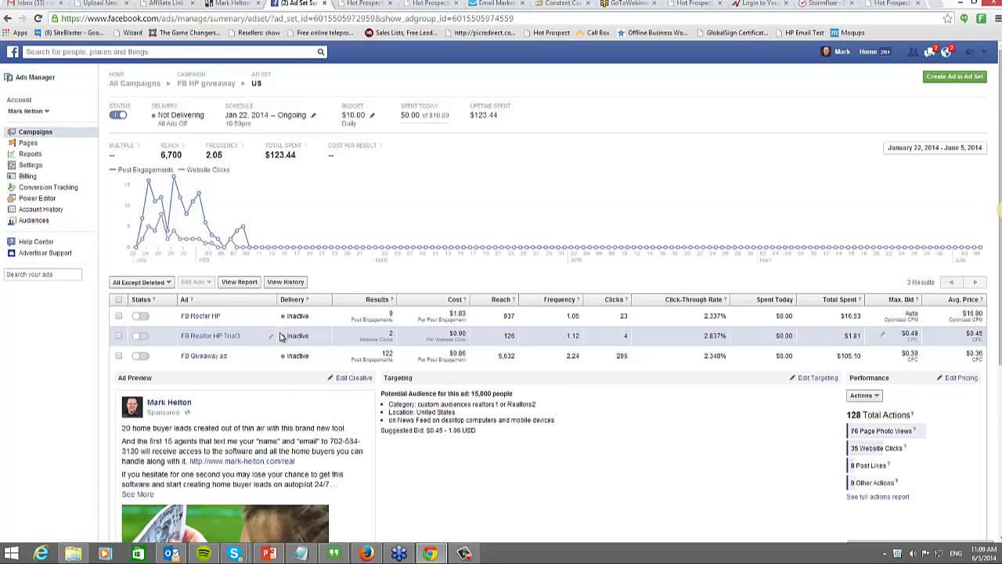
scroll(276, 348, "down", 3)
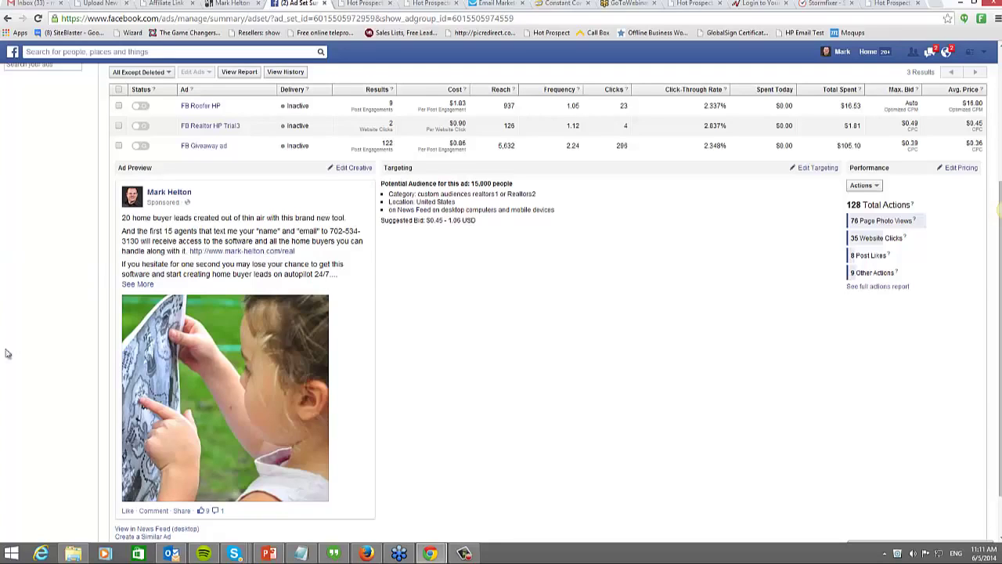
Step: Switch back to the Hot Prospector window and reload the SMS campaign list
mouse_move(432, 558)
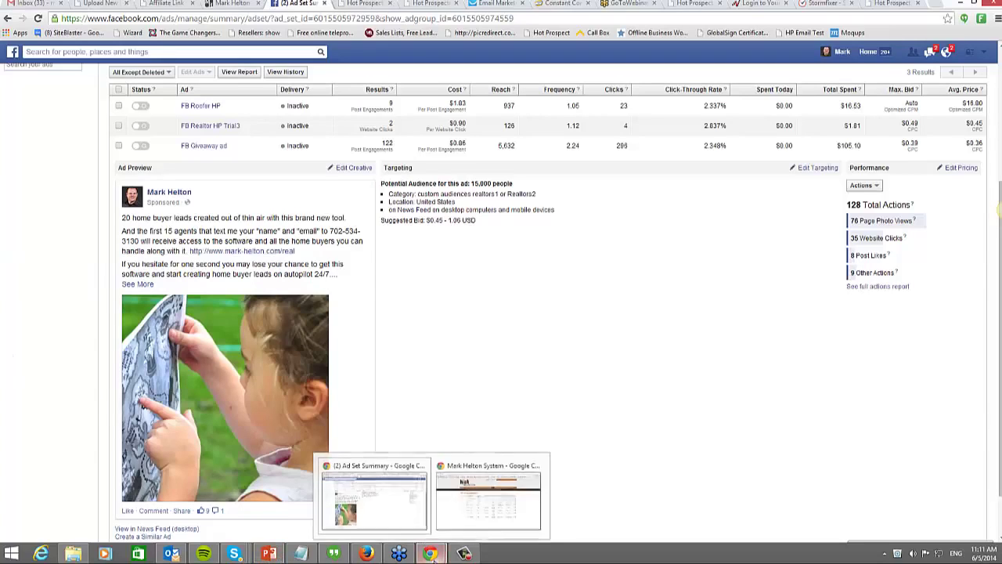
left_click(454, 520)
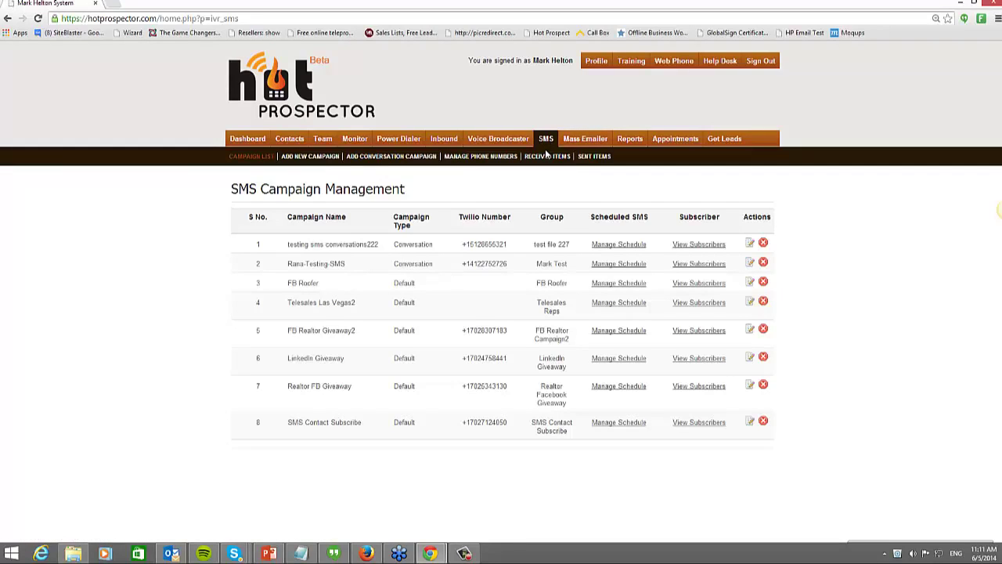
left_click(279, 137)
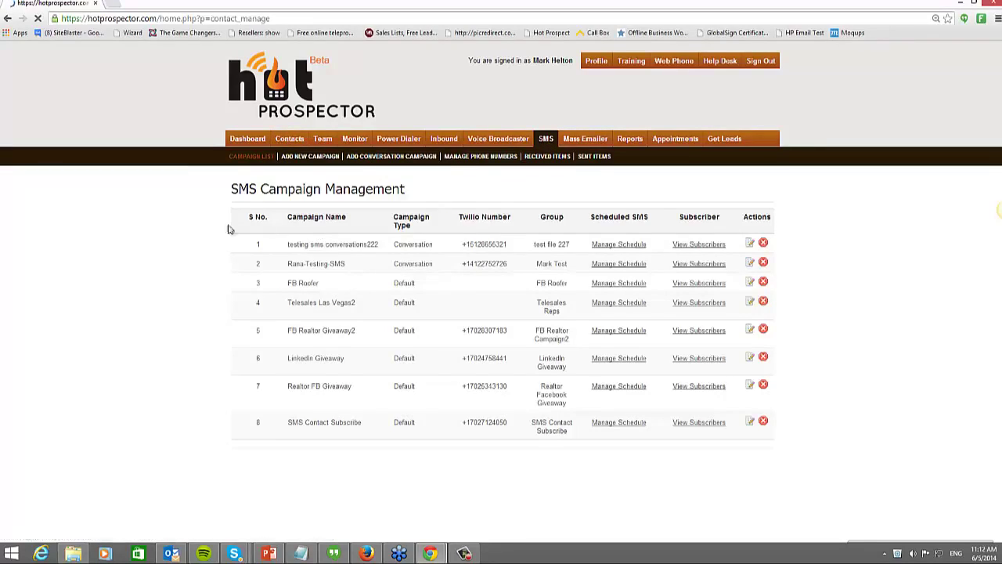
left_click(542, 139)
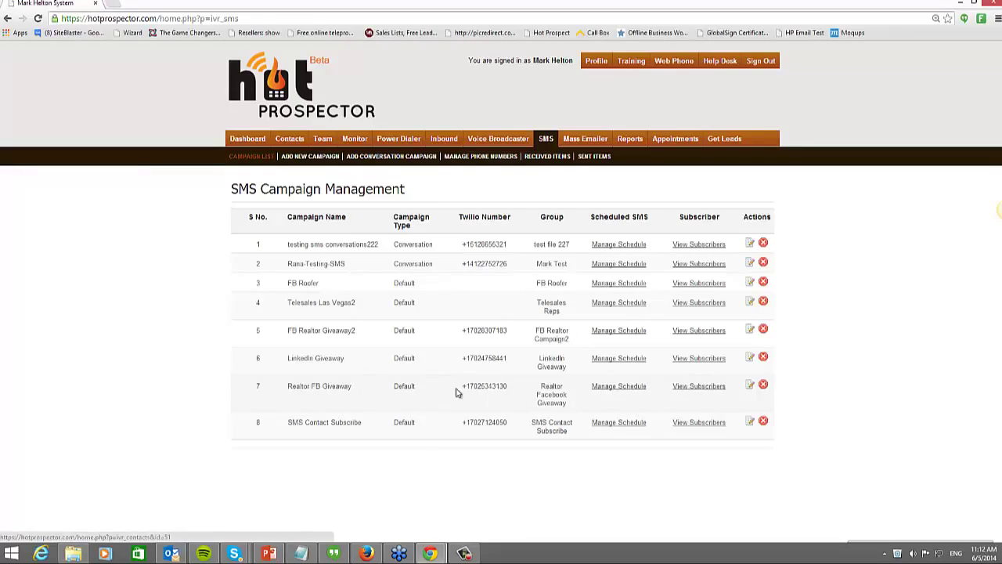
Step: View page 5 of the Realtor FB Giveaway campaign's subscriber list
left_click(701, 386)
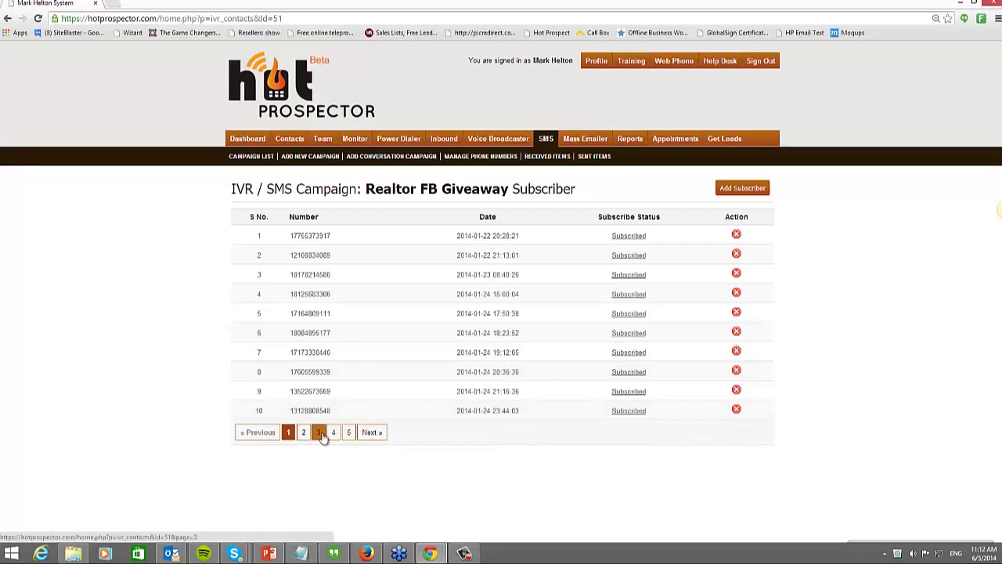
left_click(345, 435)
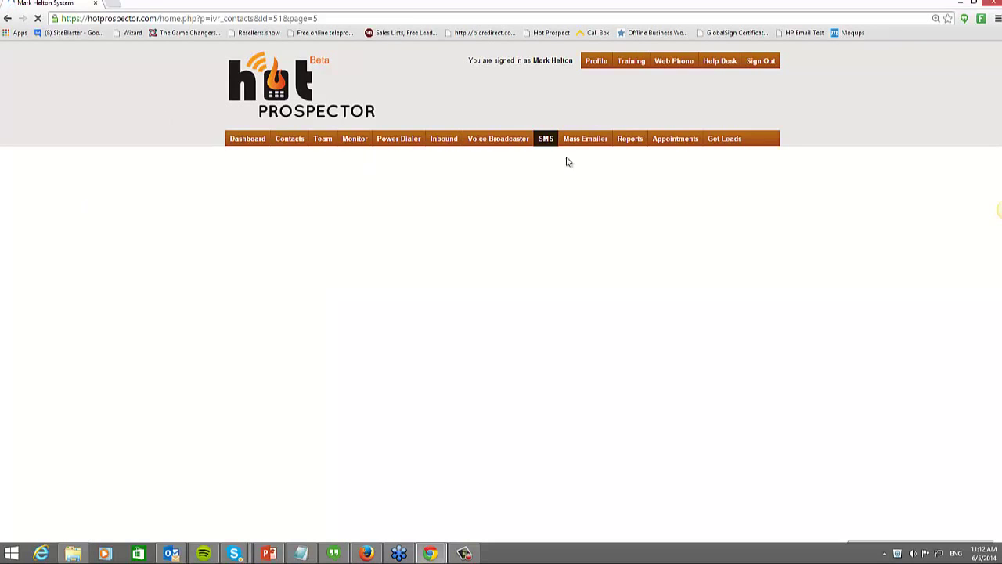
left_click(36, 19)
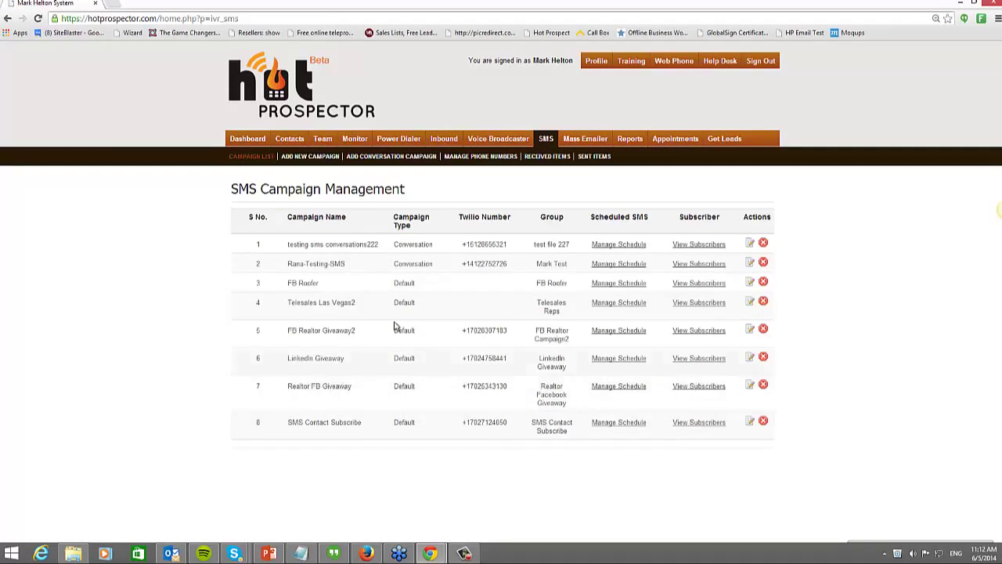
left_click(690, 392)
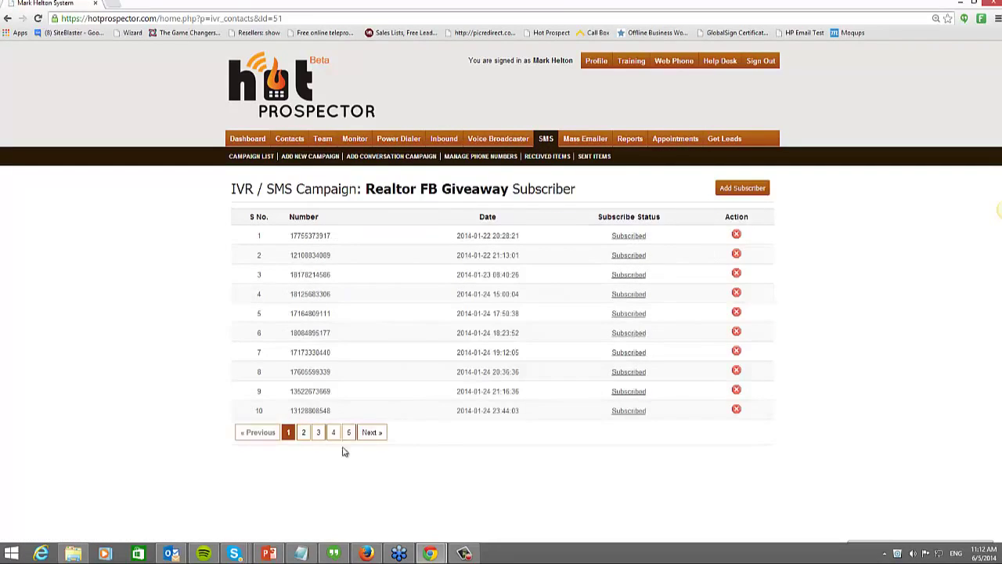
left_click(349, 435)
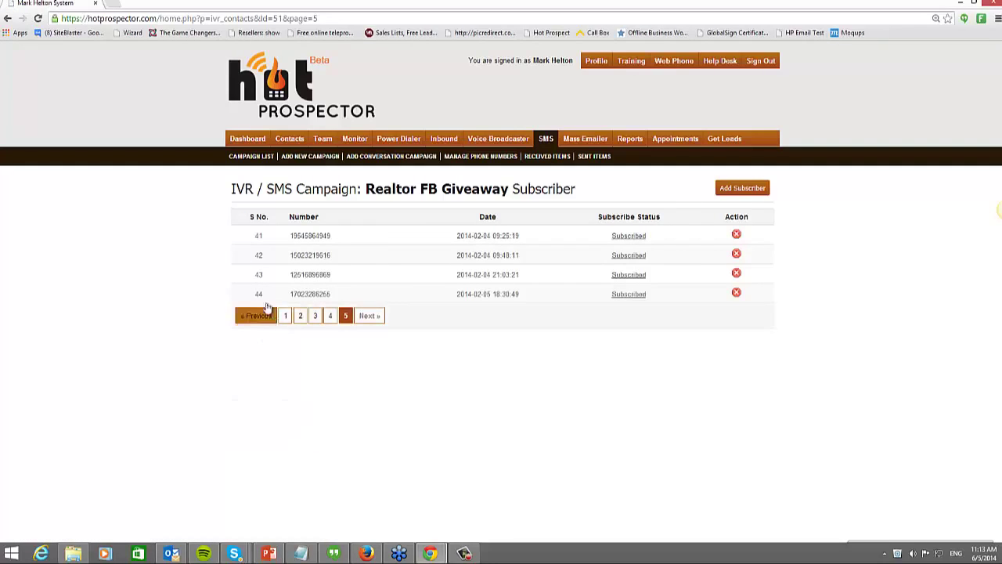
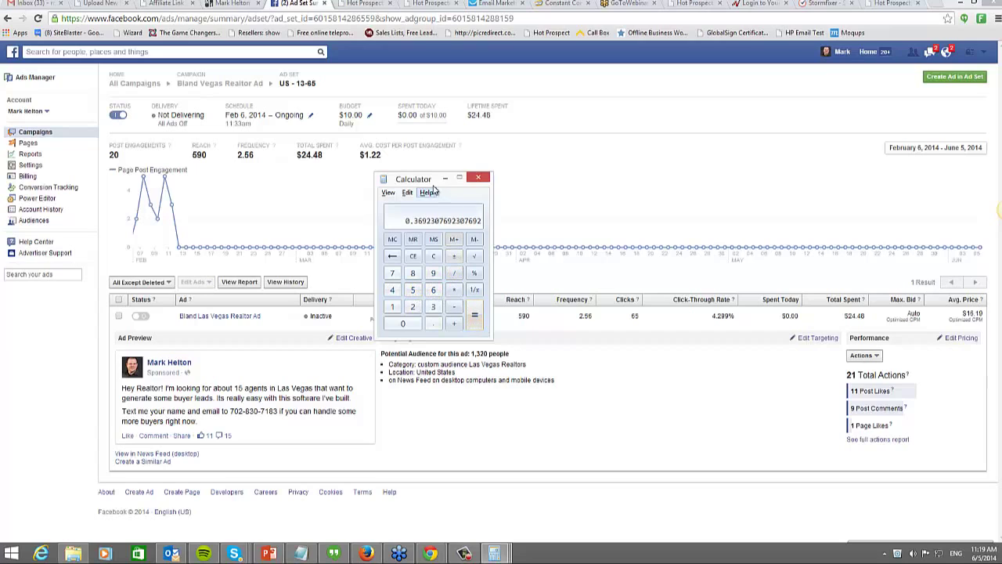
Step: Minimize the calculator and switch from Facebook Ads Manager to the Hot Prospector window
left_click(445, 178)
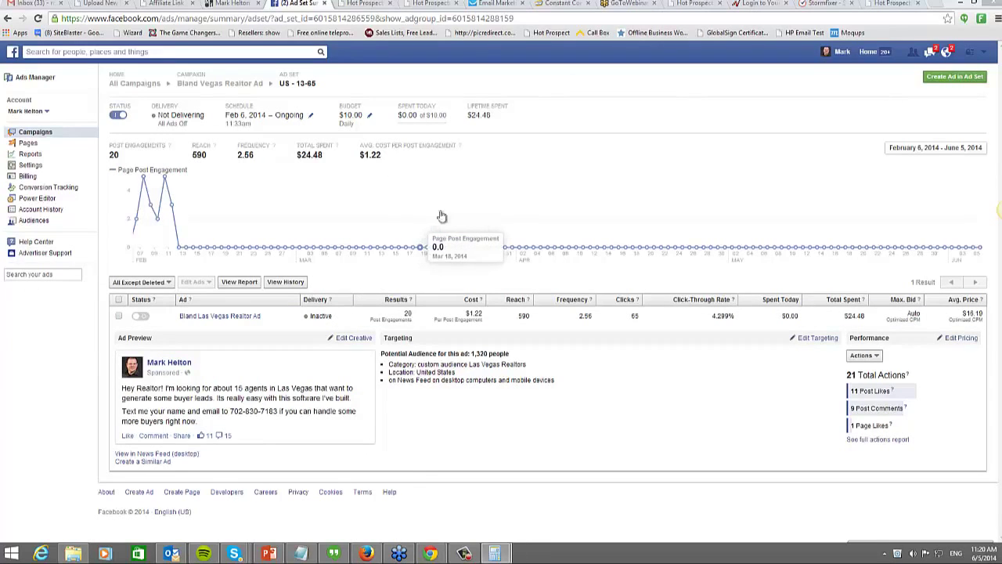
mouse_move(432, 551)
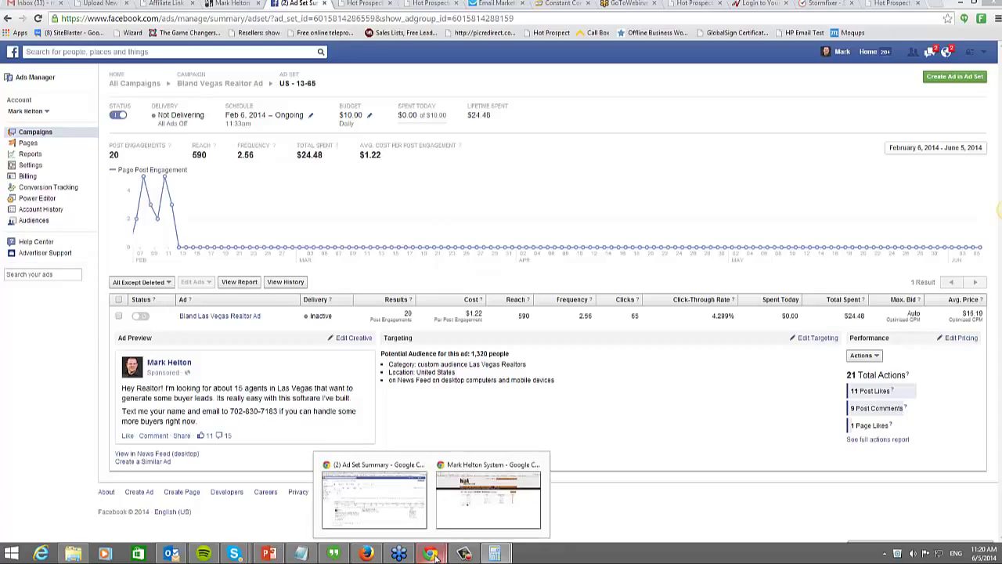
left_click(451, 535)
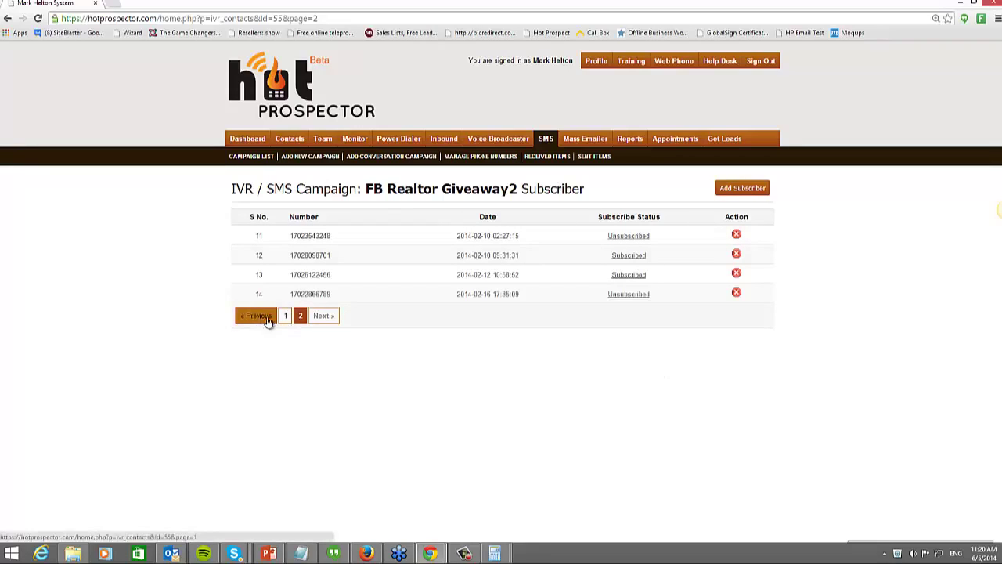
Step: Open the FB Realtor Giveaway2 SMS campaign for editing and check its campaign name and available Twilio numbers
left_click(263, 157)
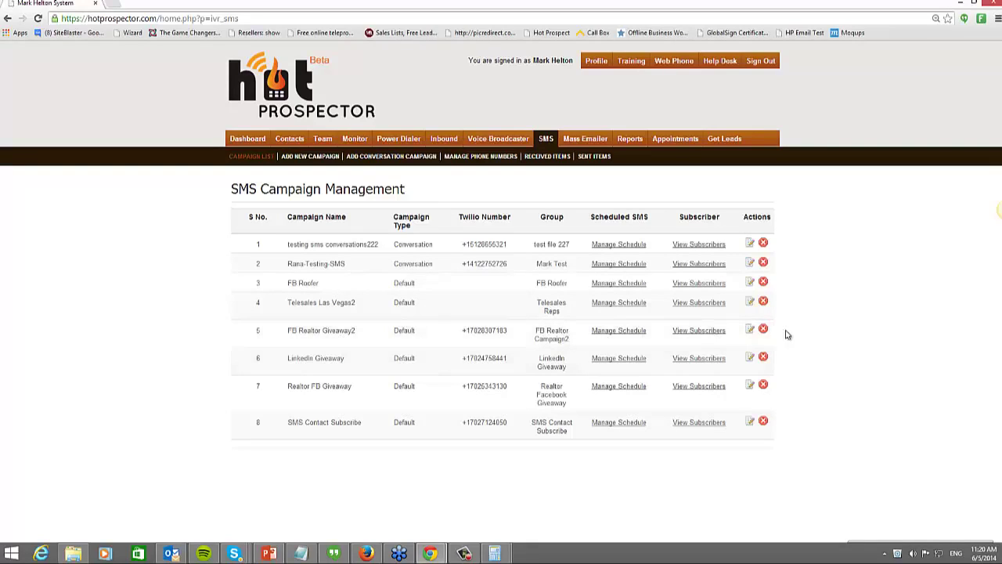
left_click(745, 331)
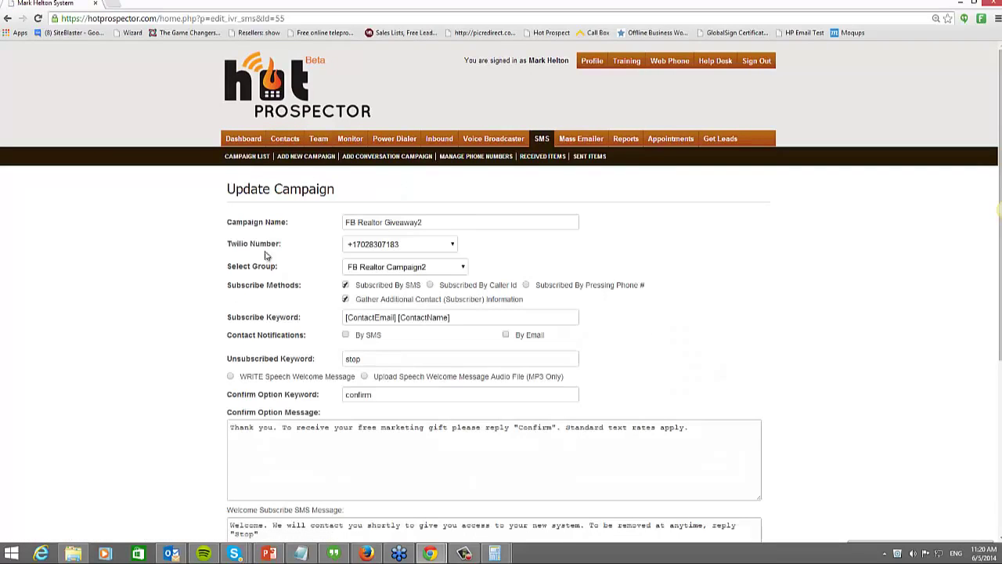
left_click_drag(456, 223, 295, 224)
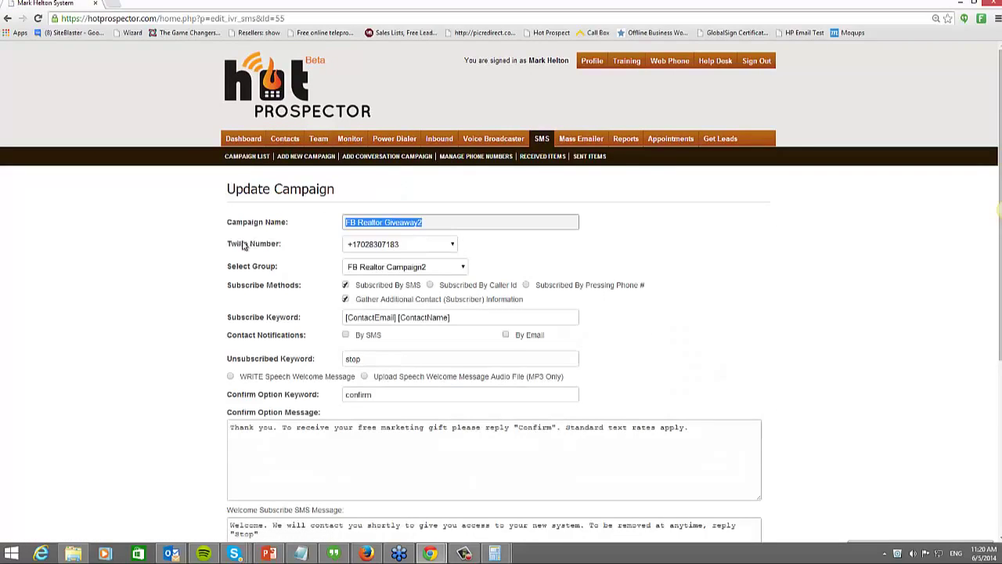
left_click(430, 244)
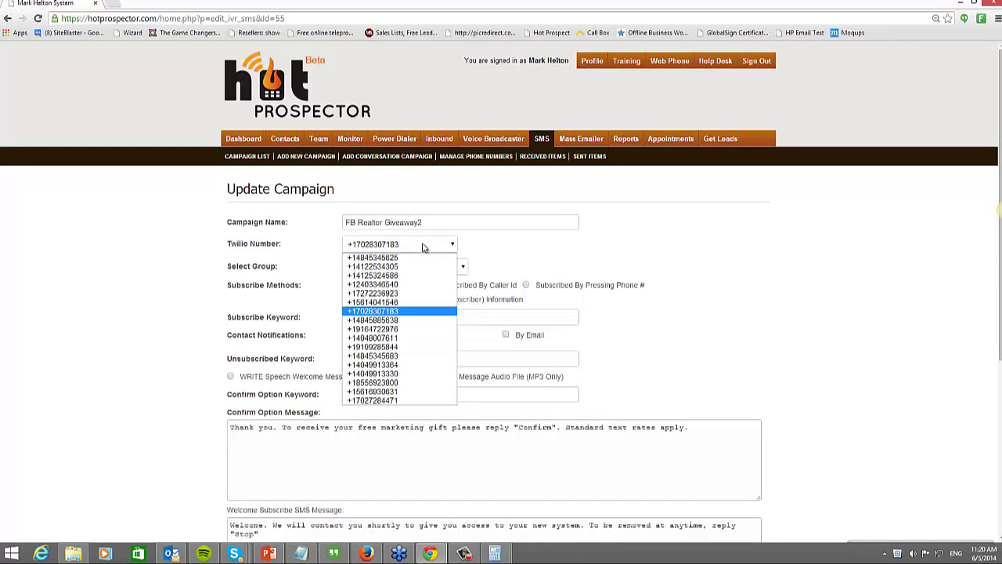
left_click(724, 240)
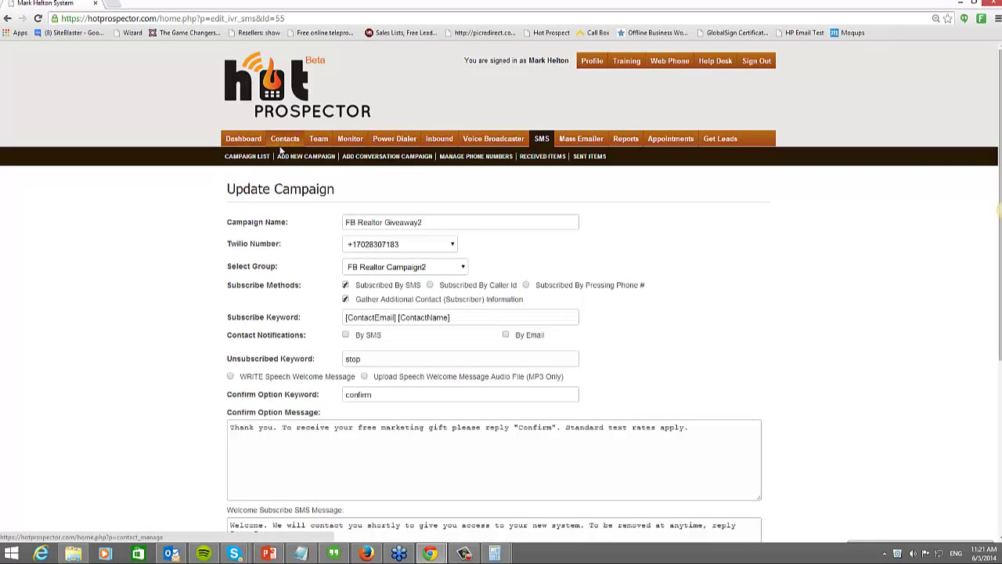
Step: Review the campaign's subscribe methods, keywords, and its confirm, welcome, unsubscribed and resubscribe messages
scroll(372, 344, "down", 1)
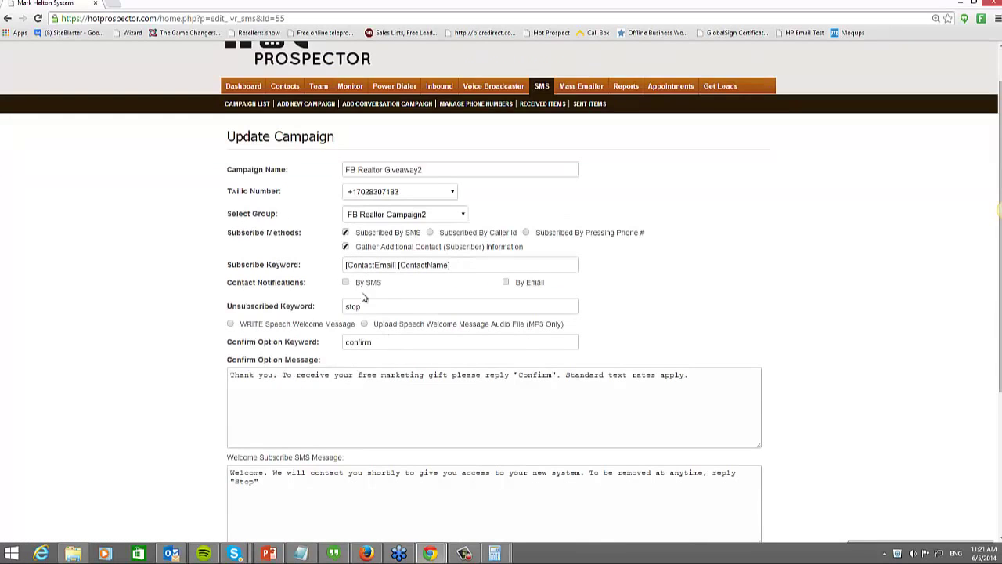
scroll(475, 366, "down", 4)
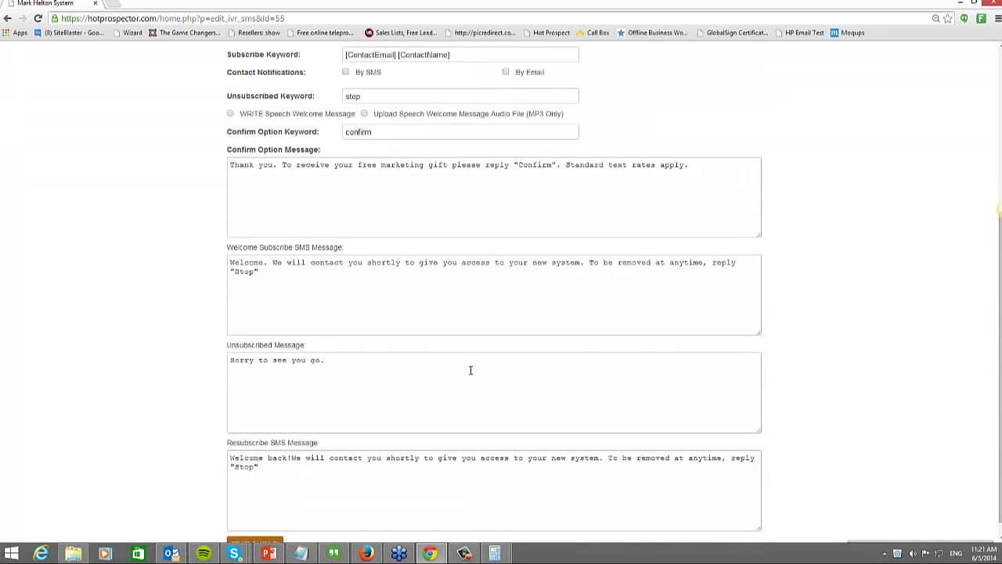
scroll(262, 224, "up", 1)
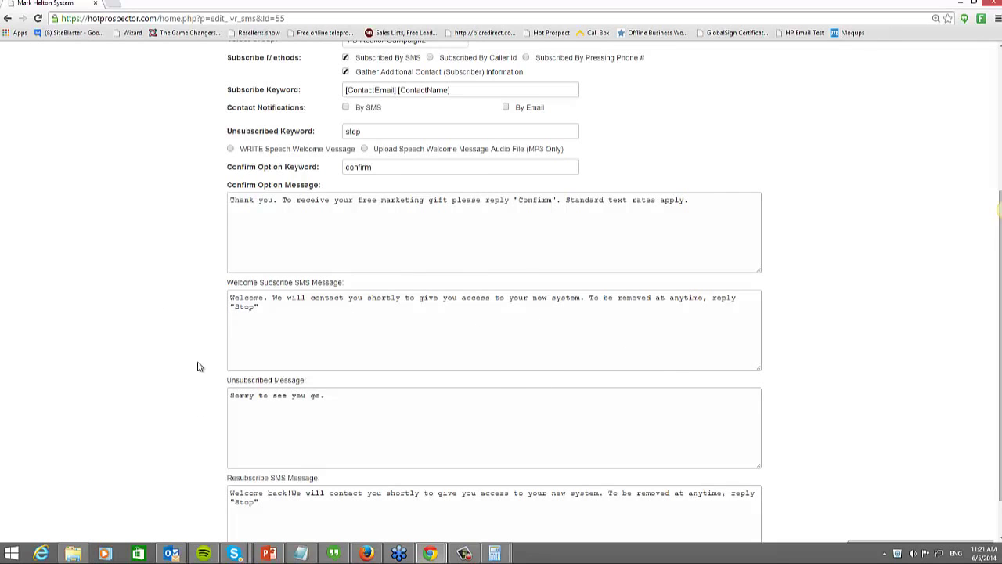
scroll(267, 334, "down", 2)
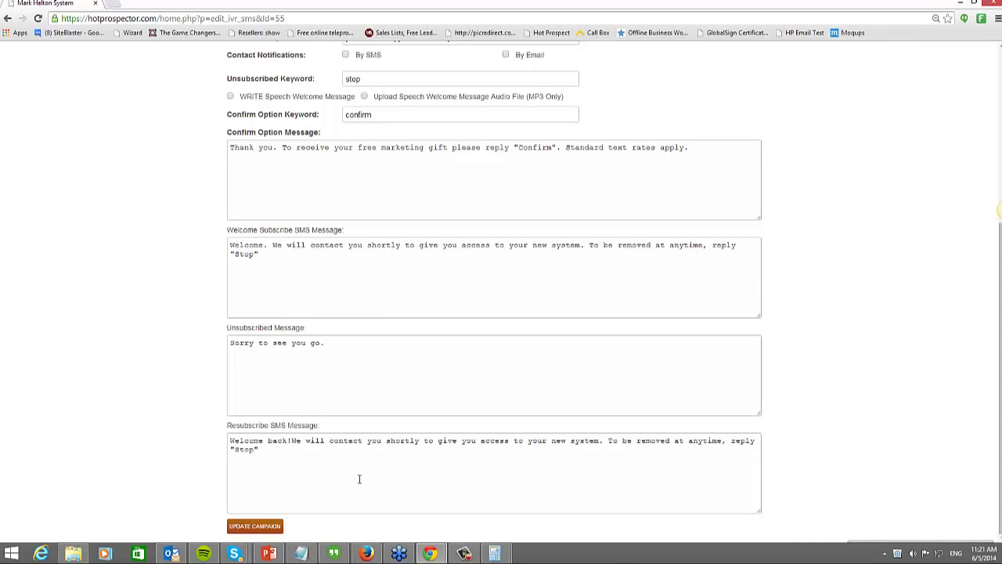
scroll(361, 253, "up", 3)
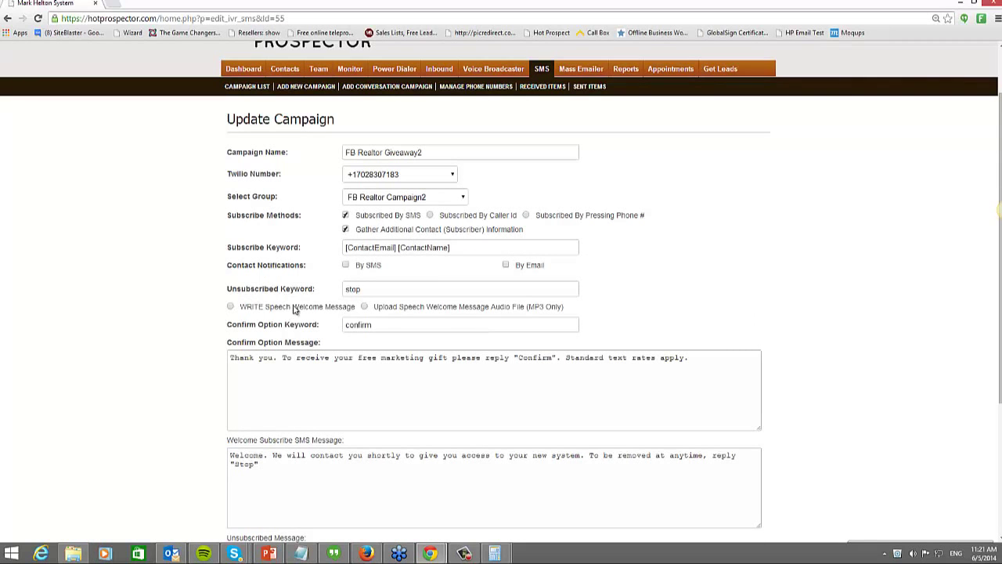
Step: Open the contact list and filter it to the FB Realtor Campaign2 group
left_click(287, 71)
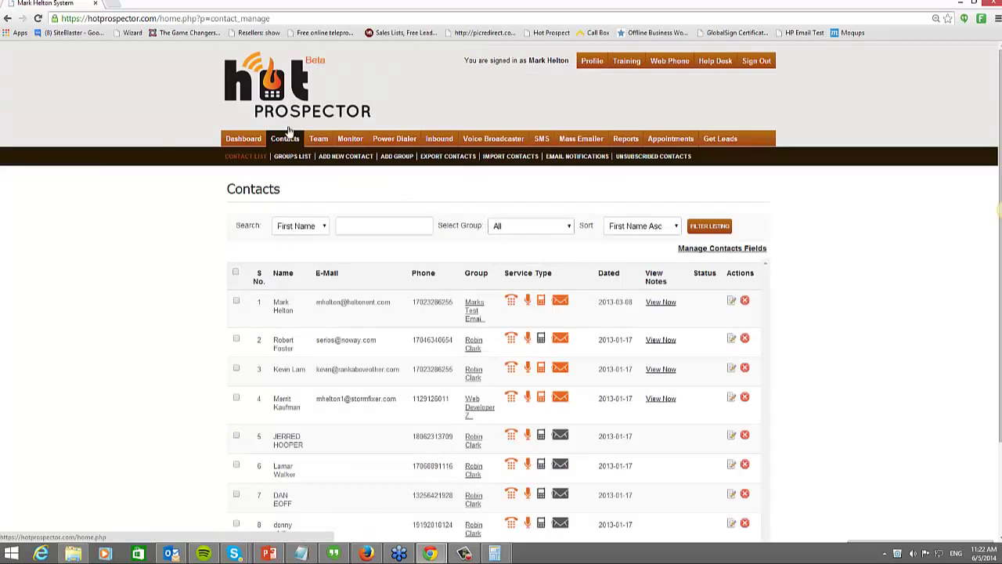
left_click(517, 225)
scroll(509, 336, "down", 5)
scroll(517, 352, "up", 2)
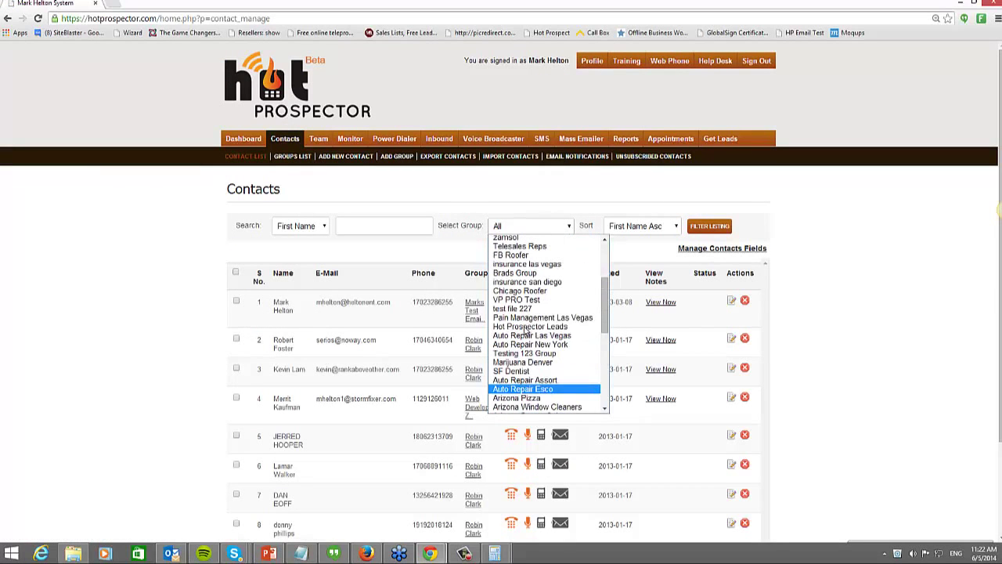
scroll(523, 376, "down", 2)
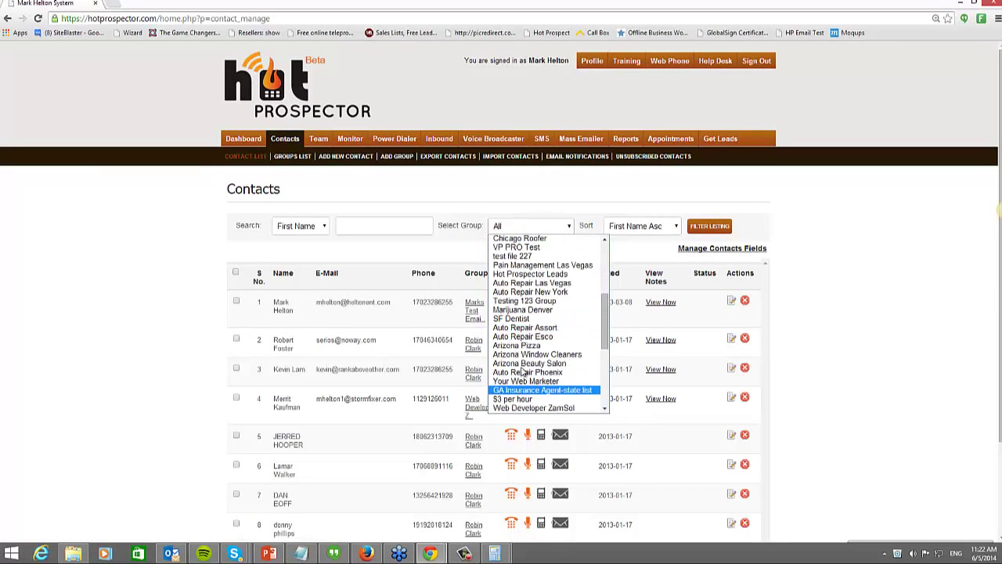
scroll(525, 361, "up", 2)
scroll(535, 272, "up", 2)
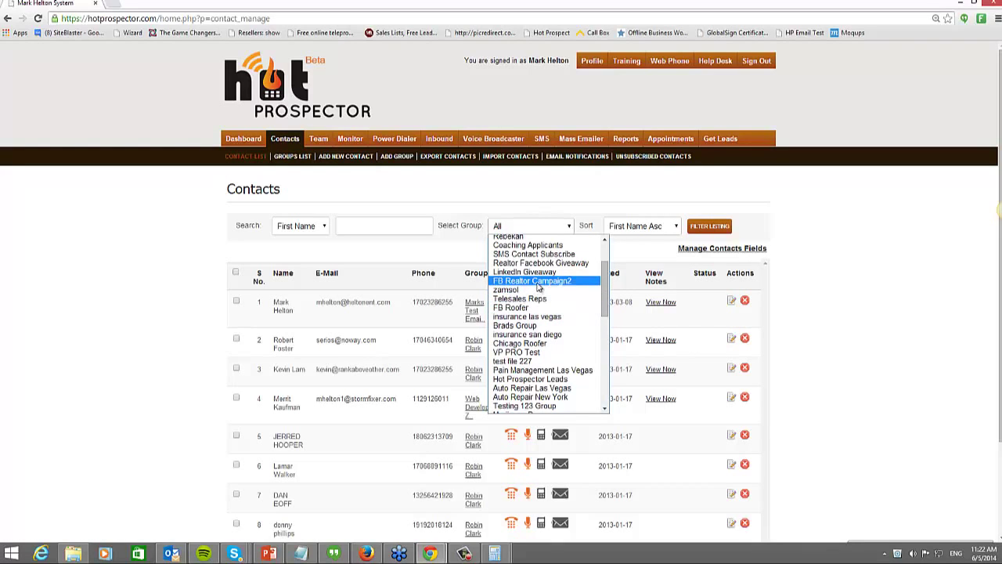
left_click(539, 282)
left_click(709, 225)
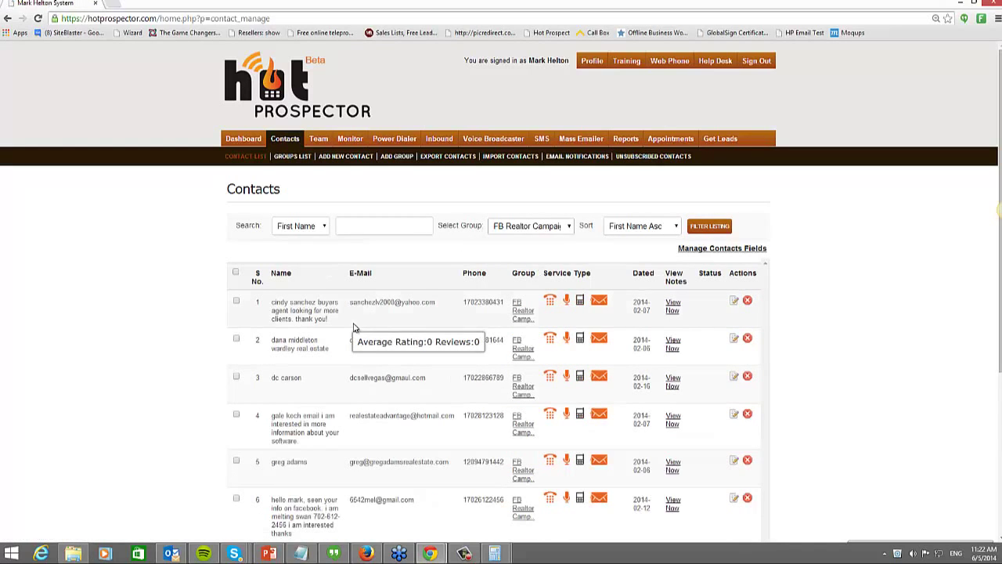
left_click(717, 230)
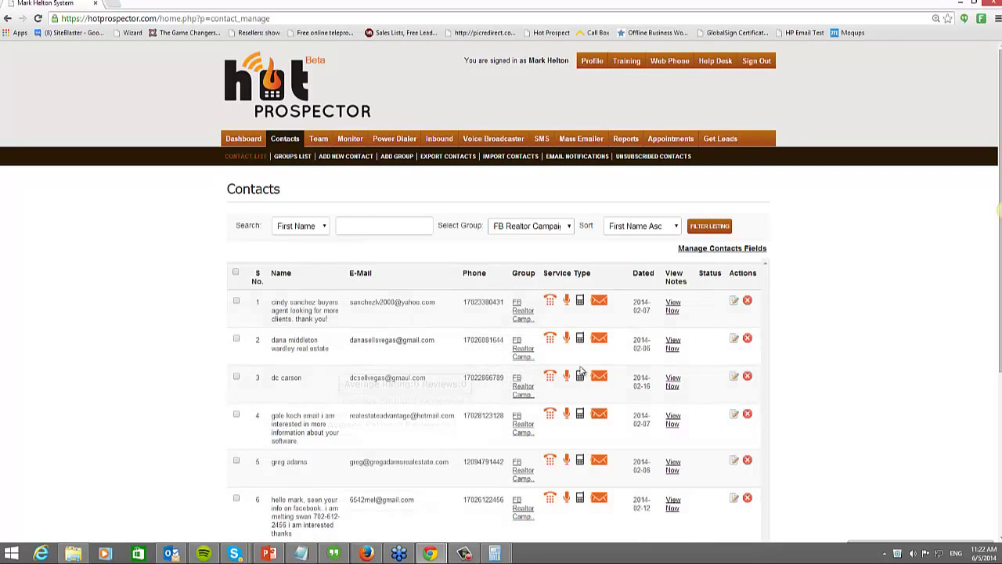
Step: Open the first listed contact's record and review its name, email, phone number and notes fields
left_click(733, 300)
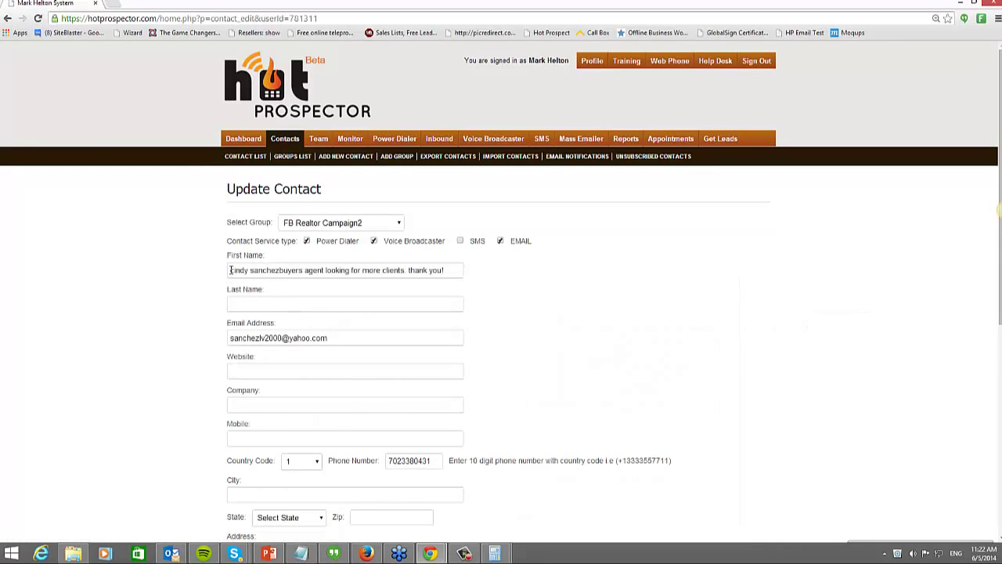
left_click_drag(230, 270, 417, 277)
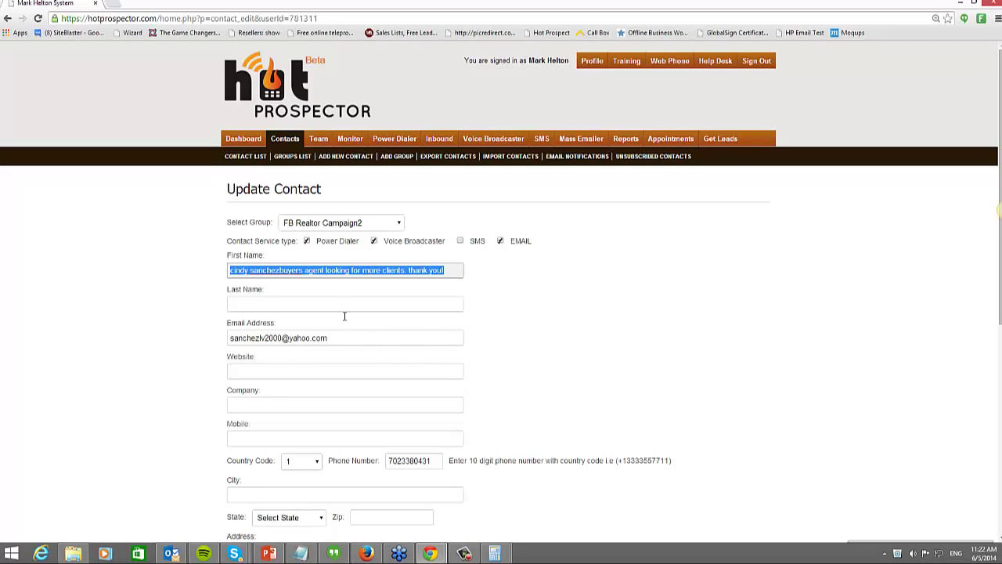
left_click(287, 272)
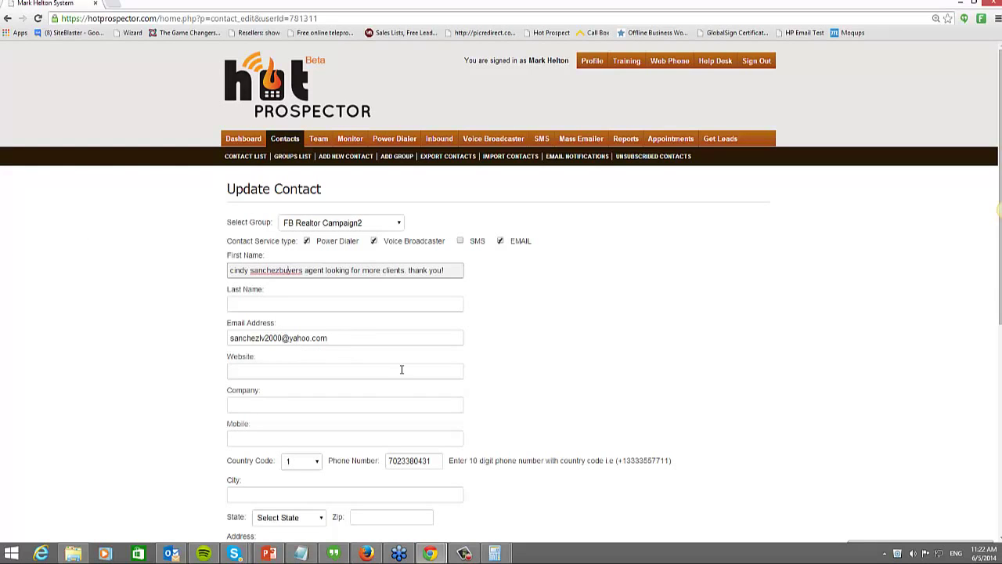
left_click_drag(354, 338, 122, 338)
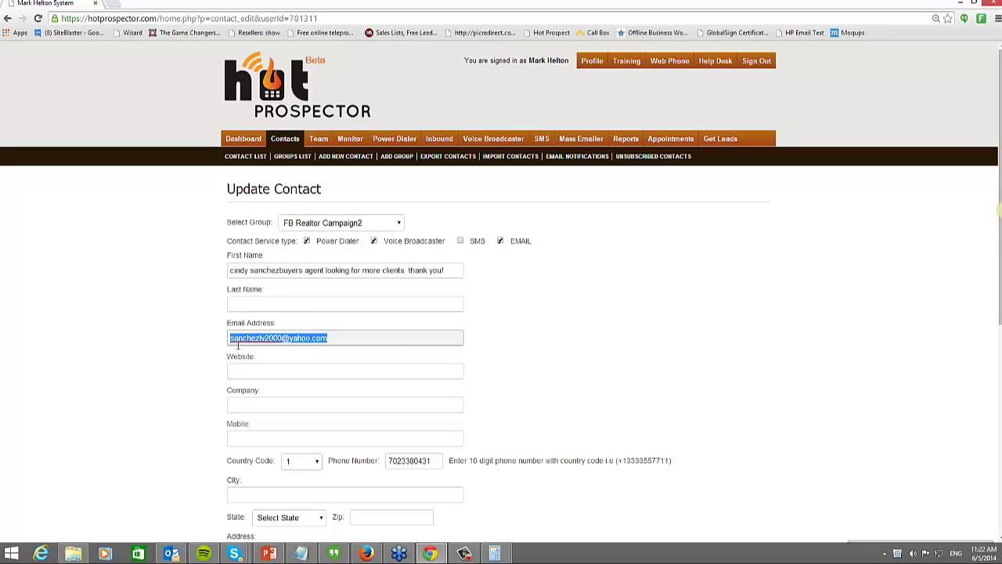
left_click_drag(440, 460, 385, 461)
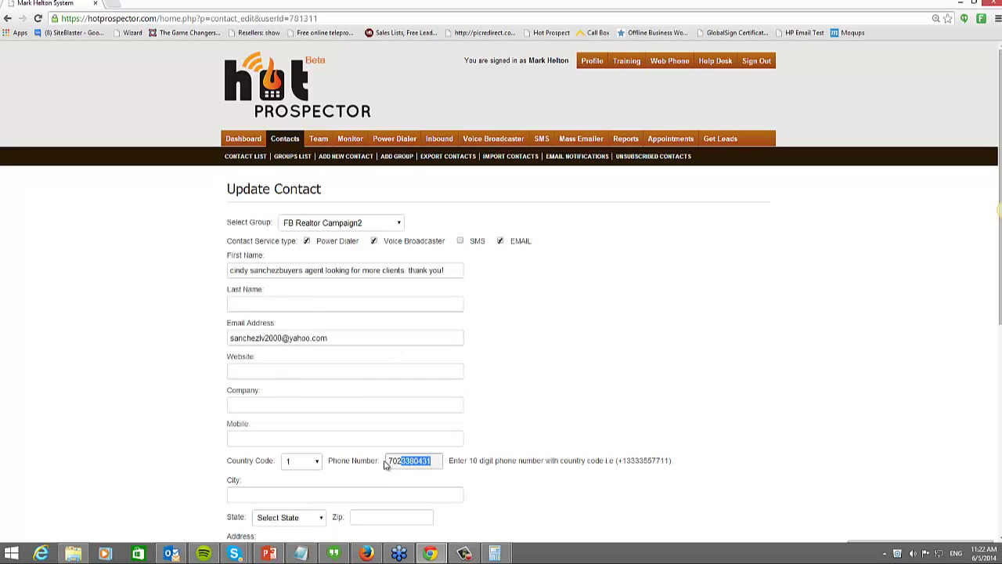
left_click(160, 455)
scroll(184, 453, "down", 2)
scroll(184, 452, "down", 3)
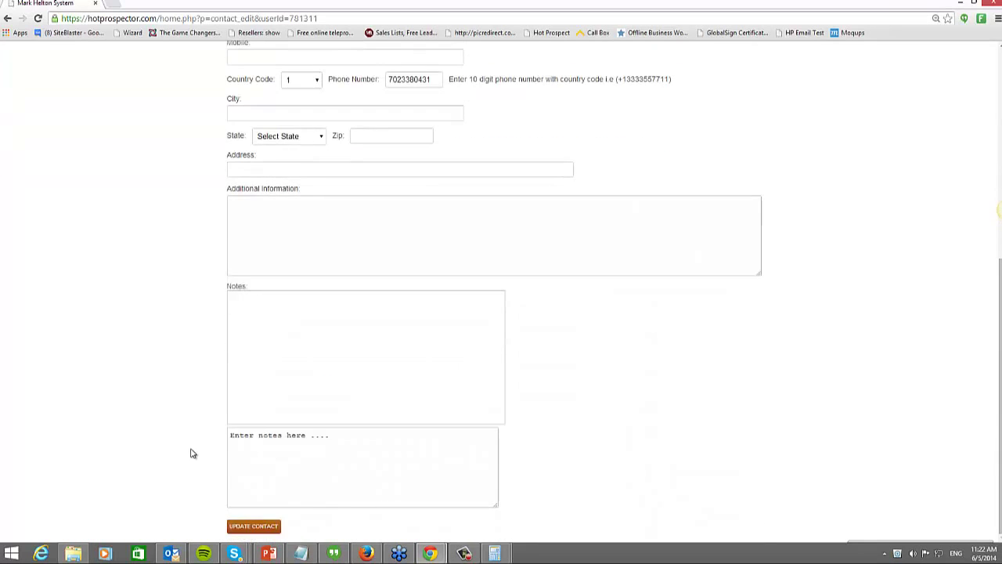
scroll(191, 452, "up", 5)
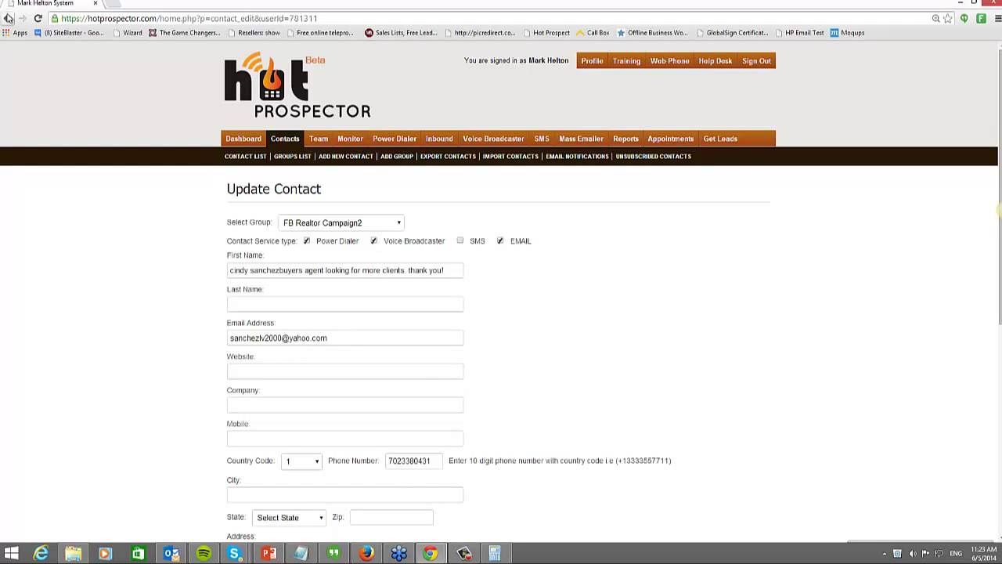
Step: Return to the filtered list, open the second contact's record and examine its name, email and phone number
left_click(8, 18)
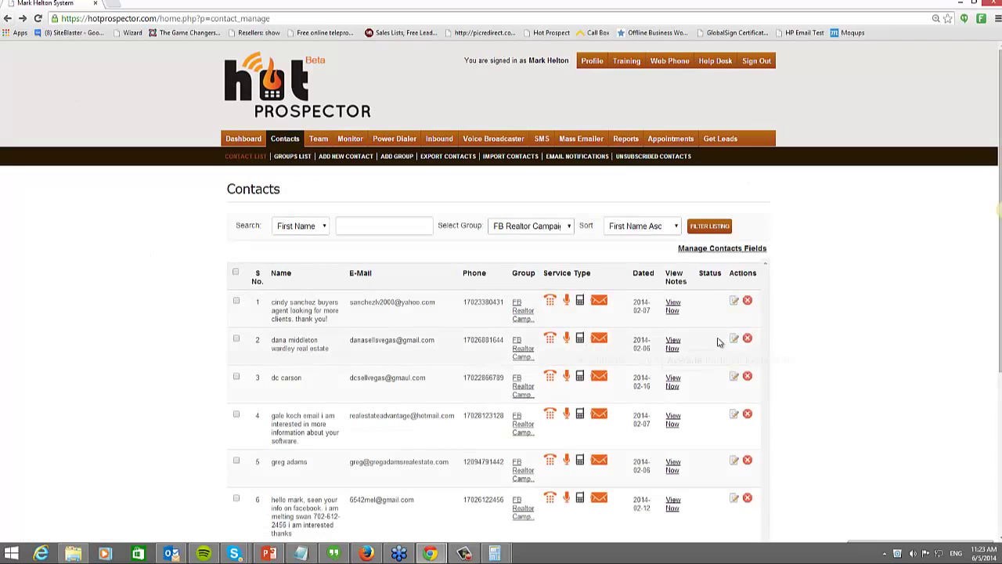
left_click(733, 339)
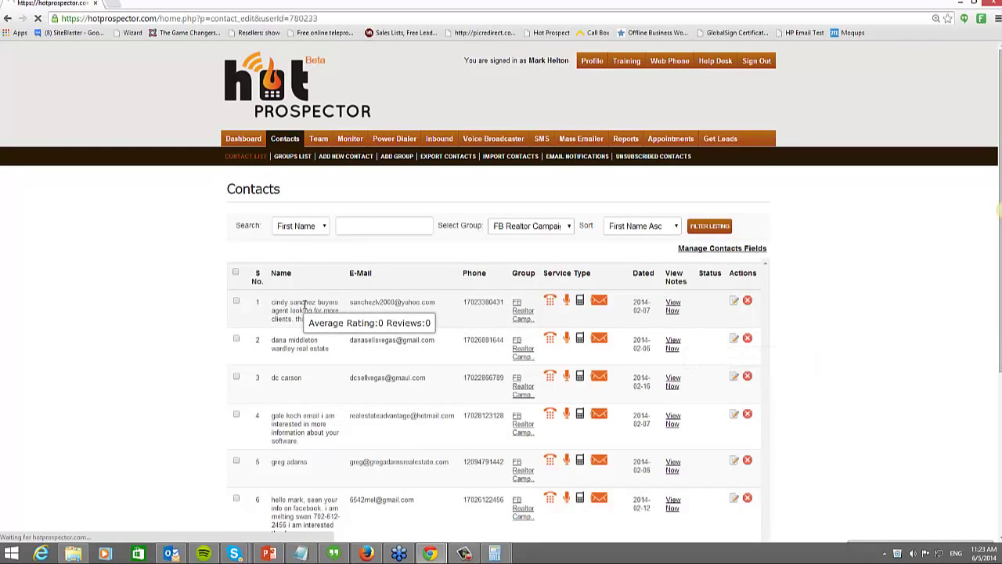
left_click_drag(365, 273, 115, 293)
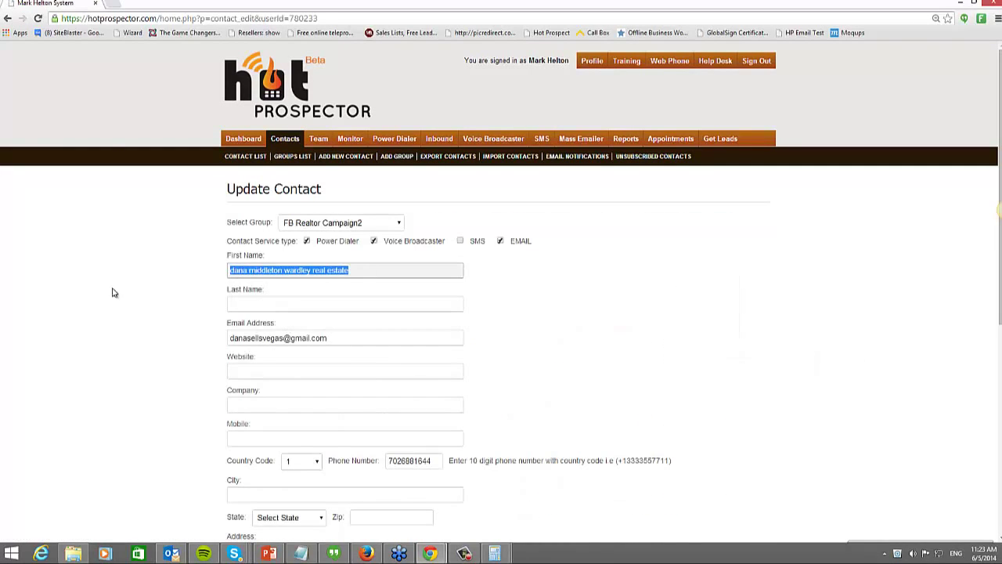
scroll(266, 322, "down", 1)
left_click_drag(338, 290, 118, 284)
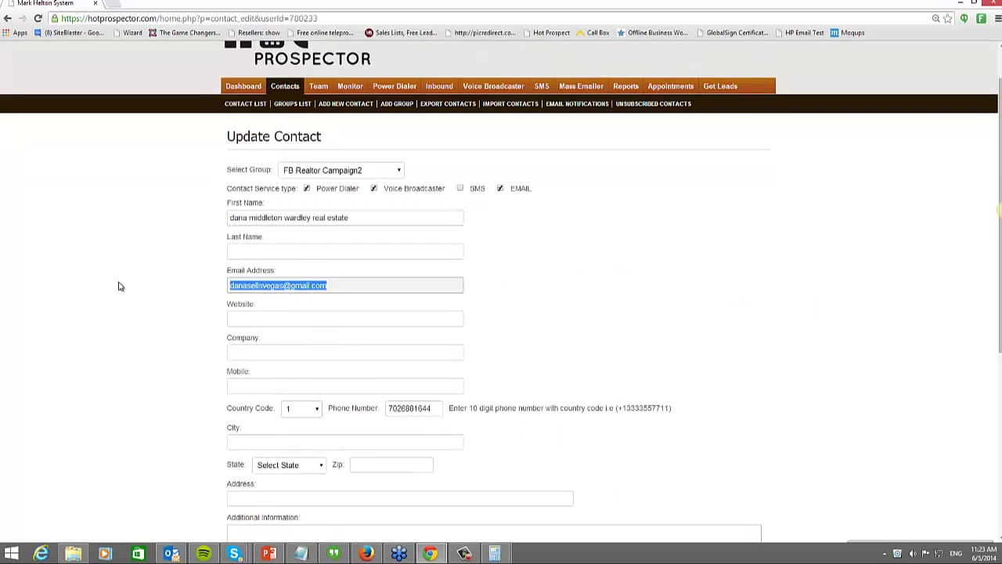
left_click(432, 410)
left_click_drag(382, 408, 101, 396)
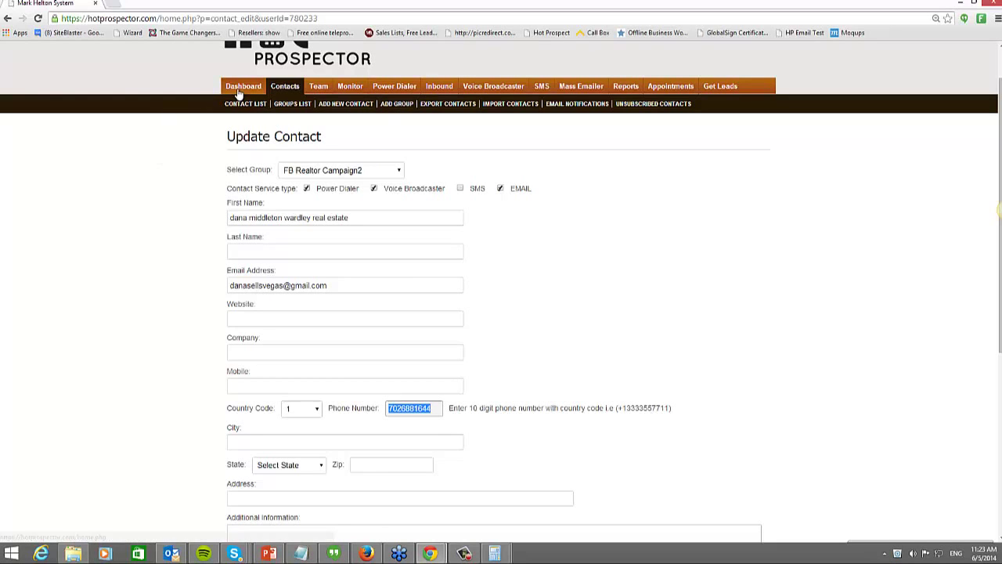
Step: Go back to the contact list, view the first contact's Power Dialer call window and close it without calling
left_click(286, 86)
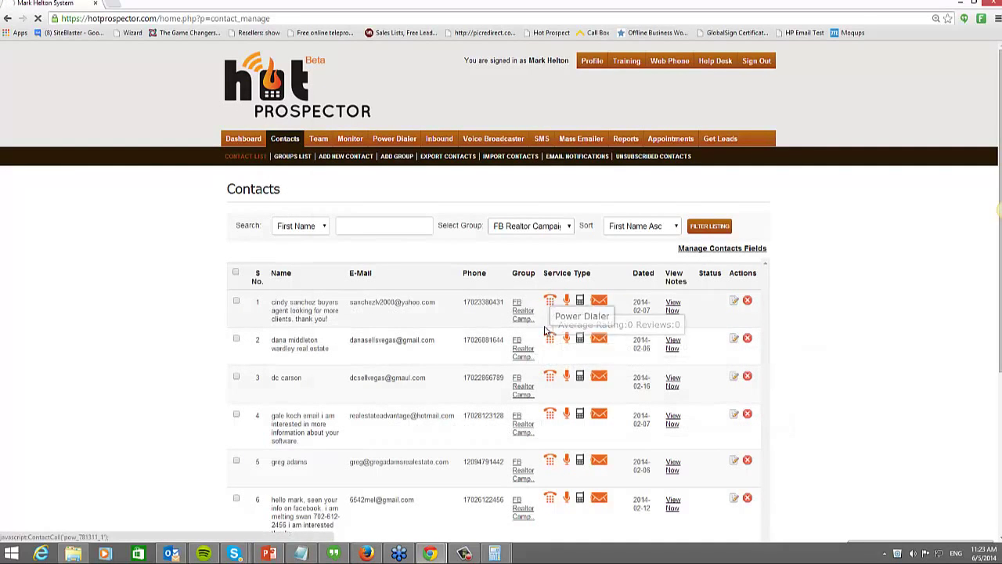
left_click(550, 300)
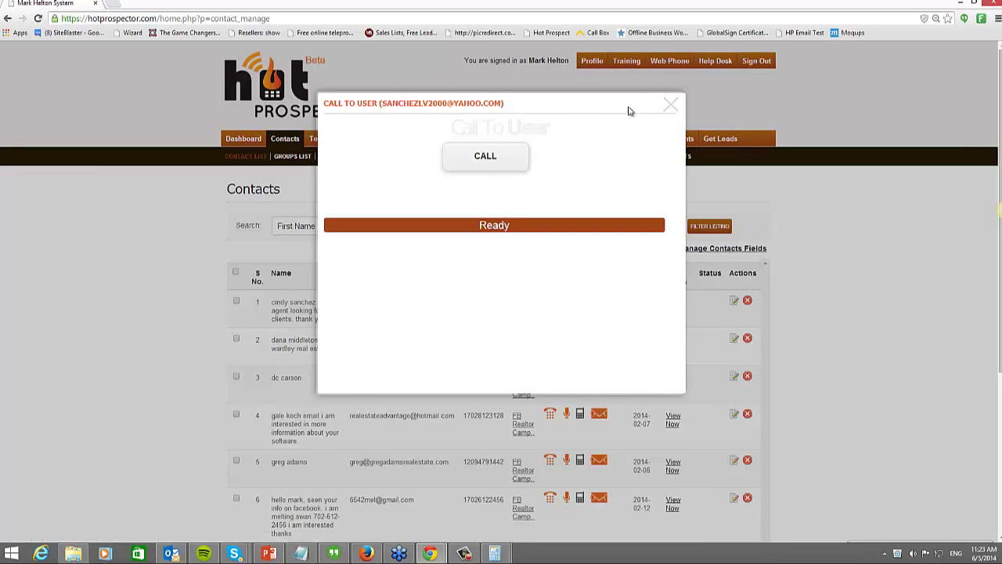
left_click(667, 104)
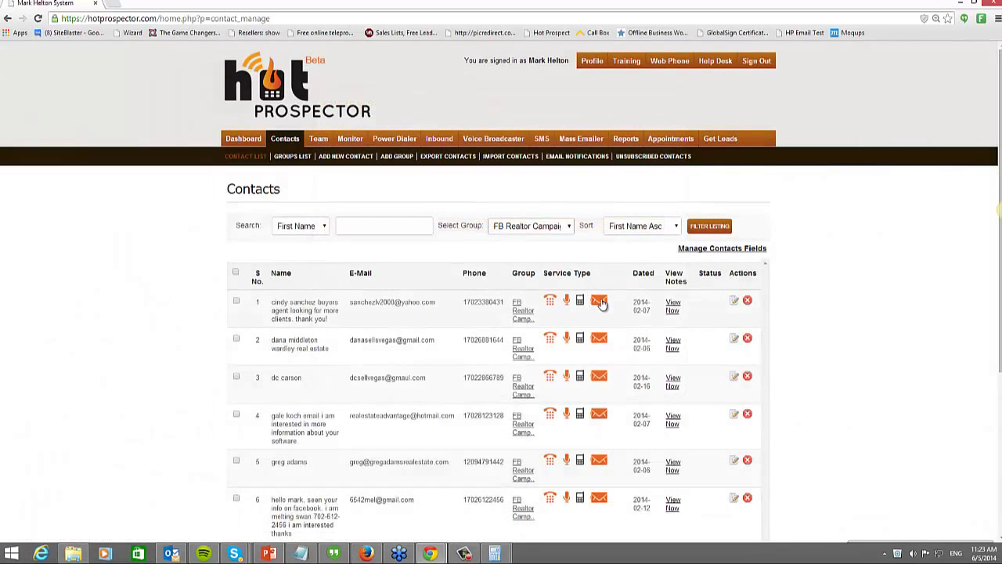
Step: Preview the "Are you available to talk?" template in an email to the first contact, then close it without sending
left_click(598, 302)
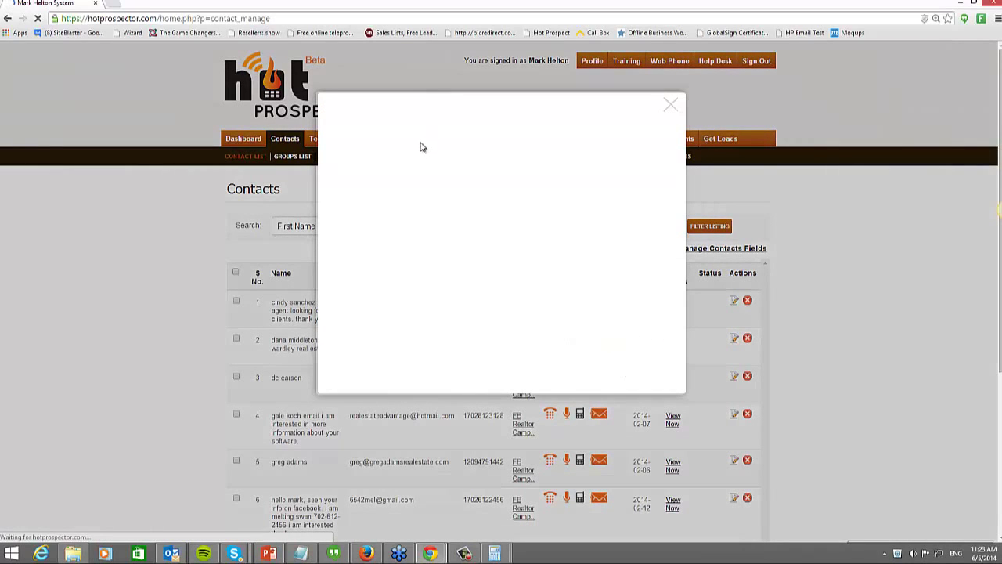
left_click(421, 149)
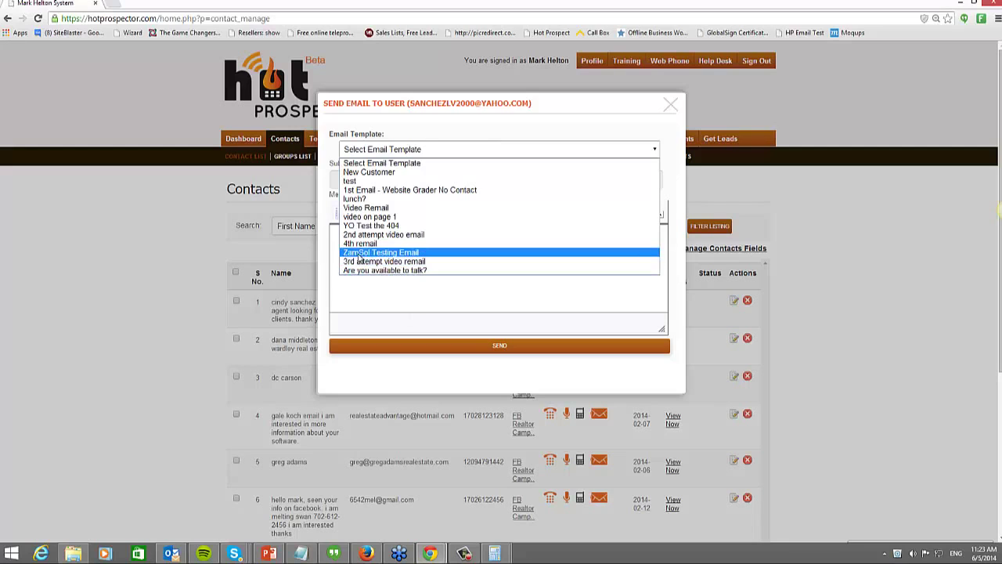
left_click(386, 270)
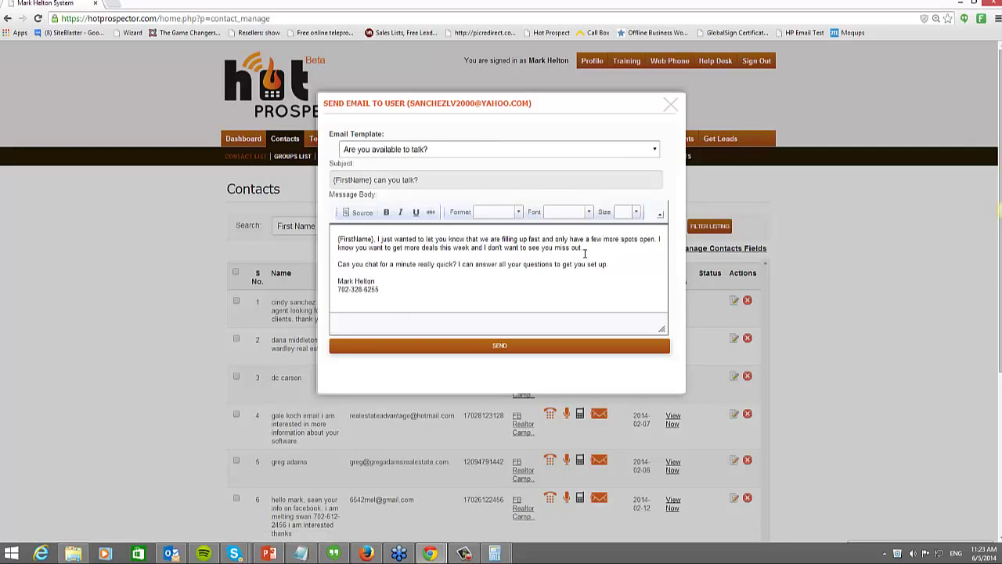
left_click(669, 104)
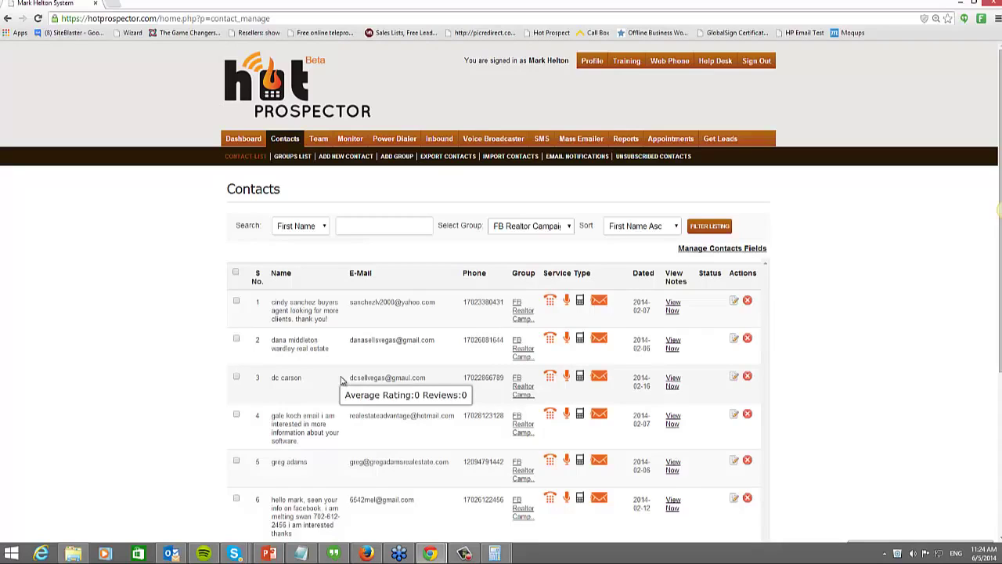
Step: Switch to the untitled Notepad note, copy the real estate lead-buyer web address and minimize the note
left_click(495, 554)
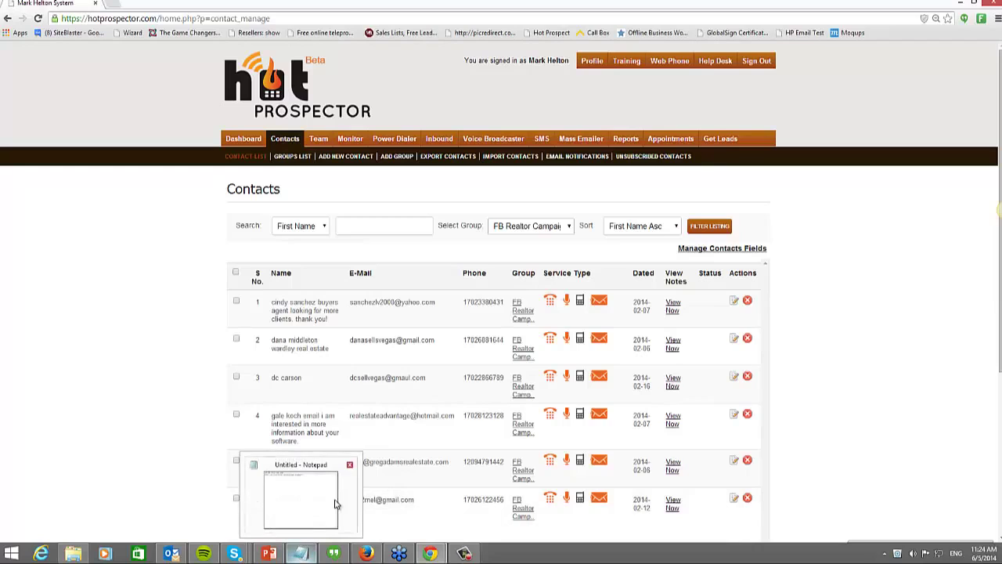
left_click(282, 509)
left_click_drag(528, 158, 356, 153)
right_click(383, 161)
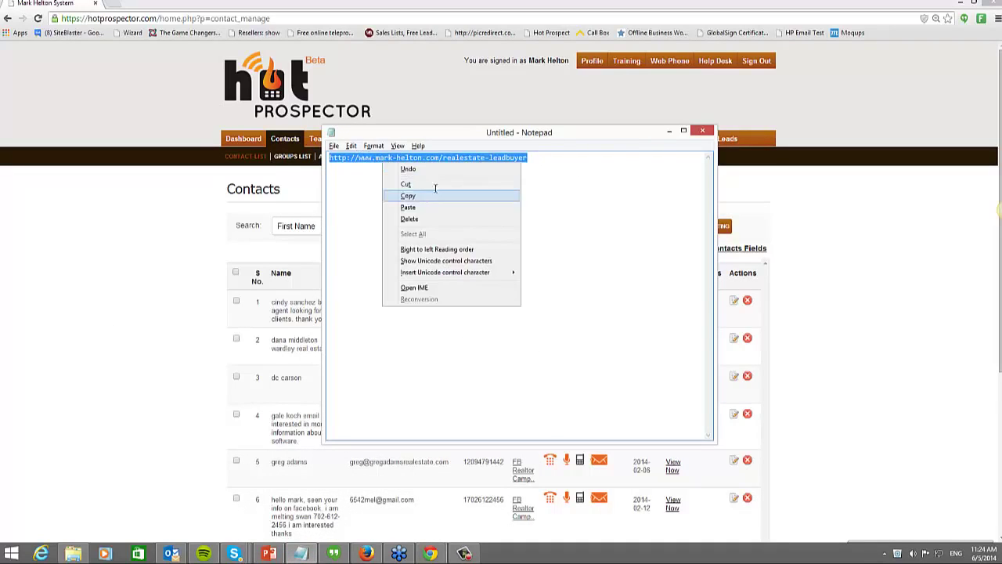
left_click(430, 195)
left_click(669, 132)
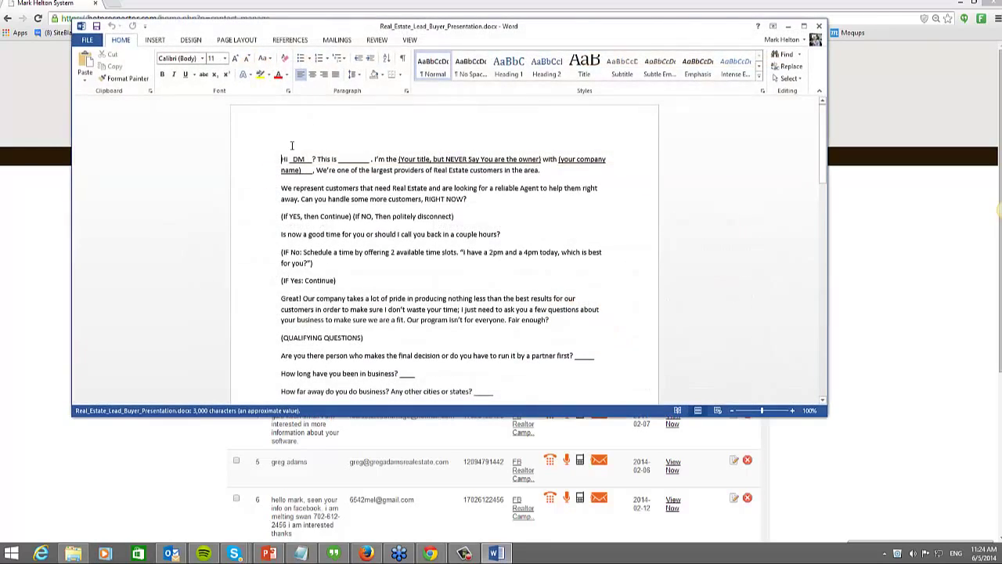
Step: Maximize the Real_Estate_Lead_Buyer_Presentation document in Word and set its zoom to 200%
left_click(803, 26)
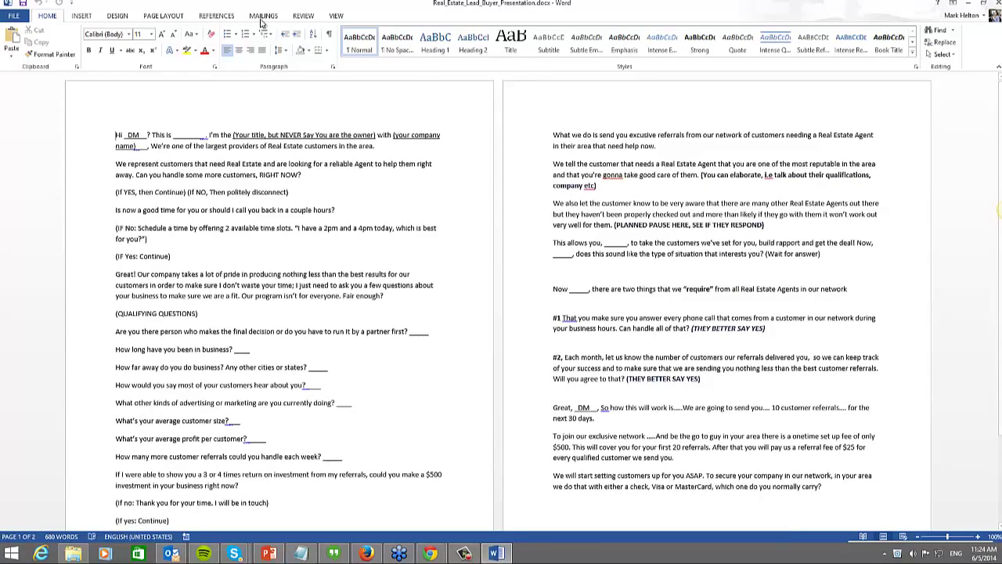
left_click(336, 16)
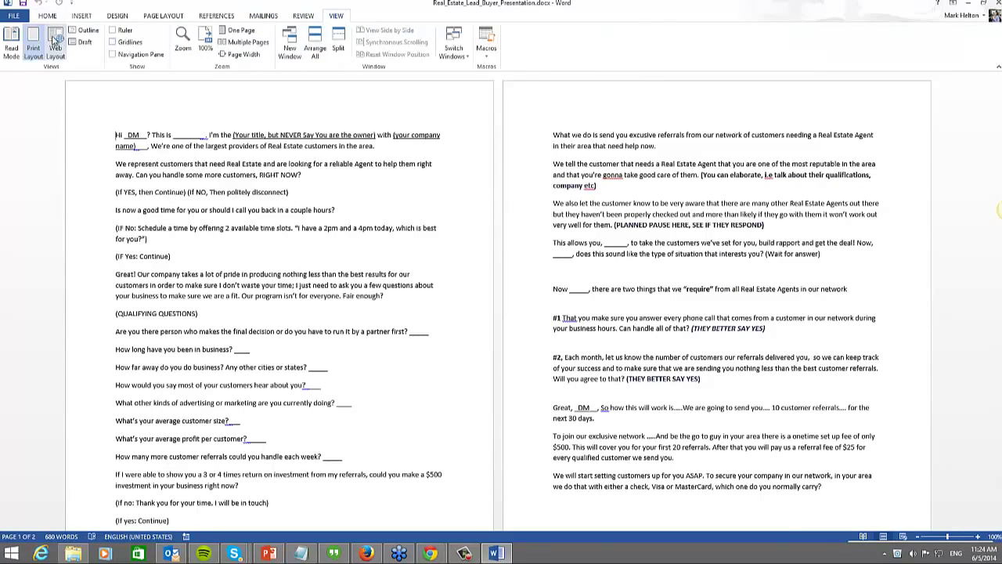
left_click(233, 32)
left_click(232, 31)
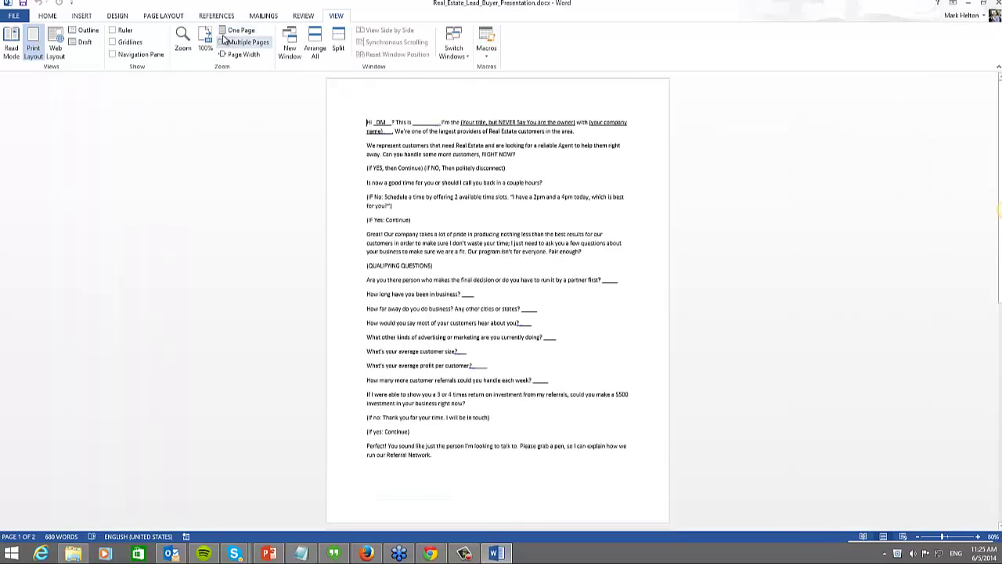
left_click(207, 39)
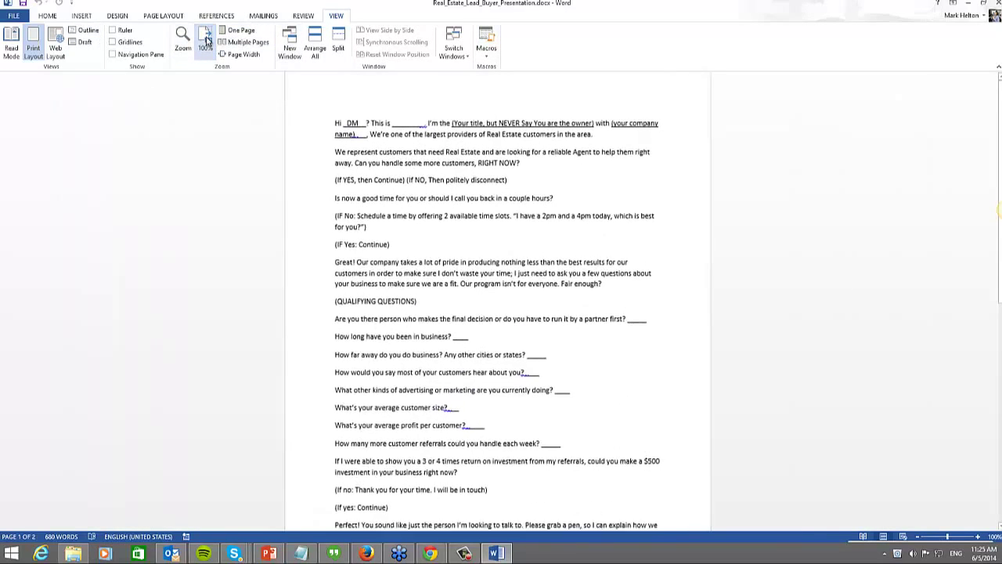
left_click(182, 39)
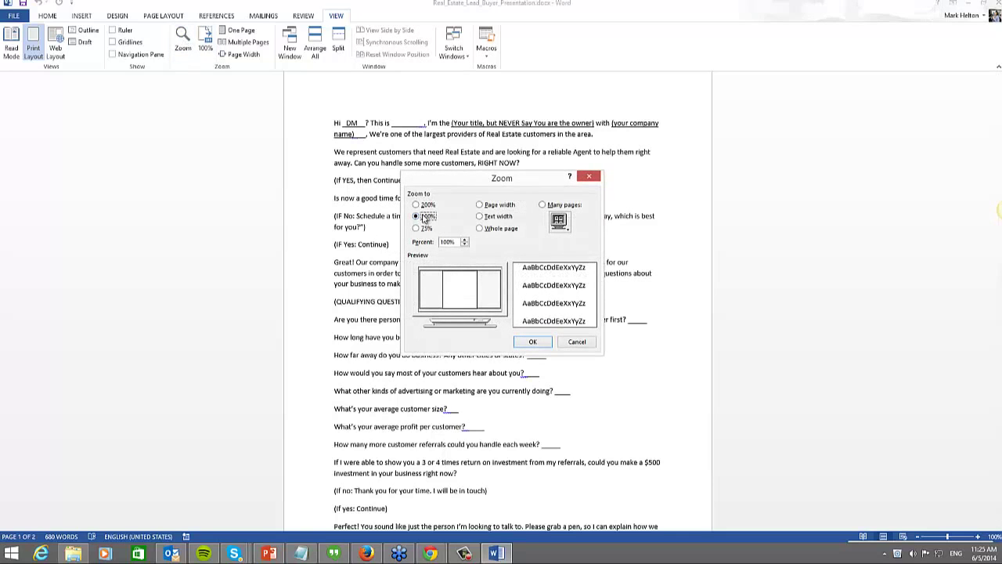
left_click(416, 205)
left_click(532, 342)
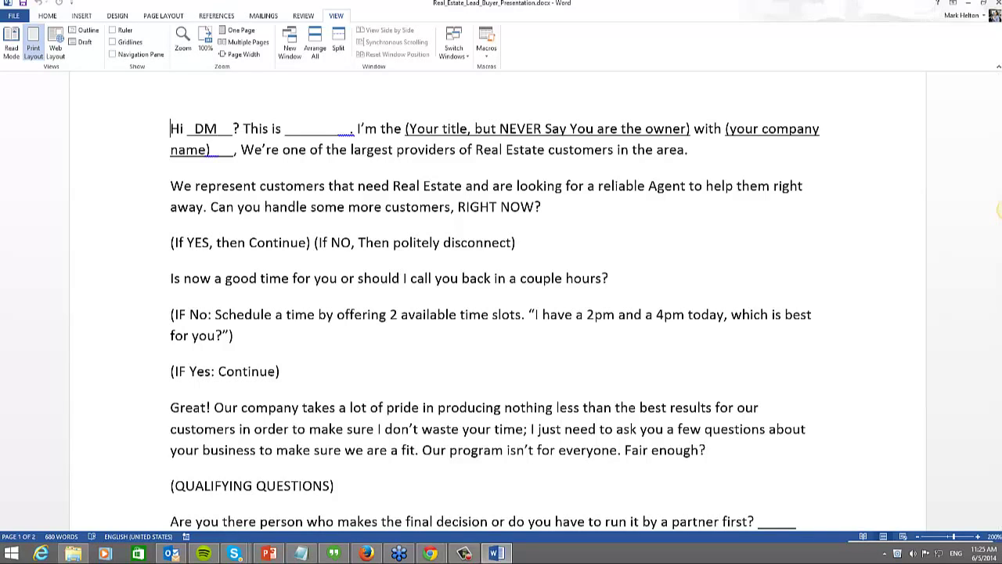
Step: Review the call script's introduction, highlighting "RIGHT NOW?" at the end of the second paragraph and clearing the selection
left_click(1000, 210)
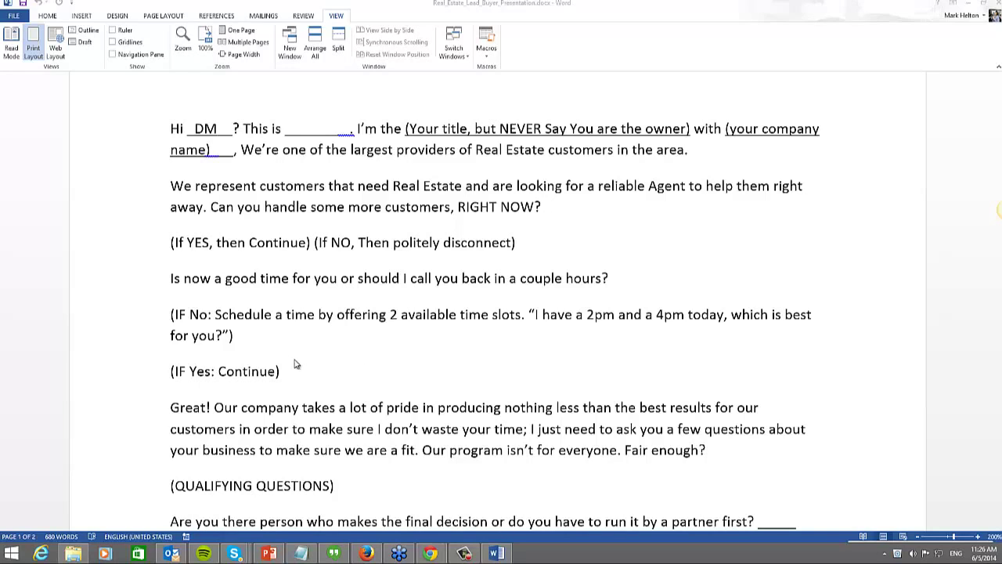
left_click(543, 207)
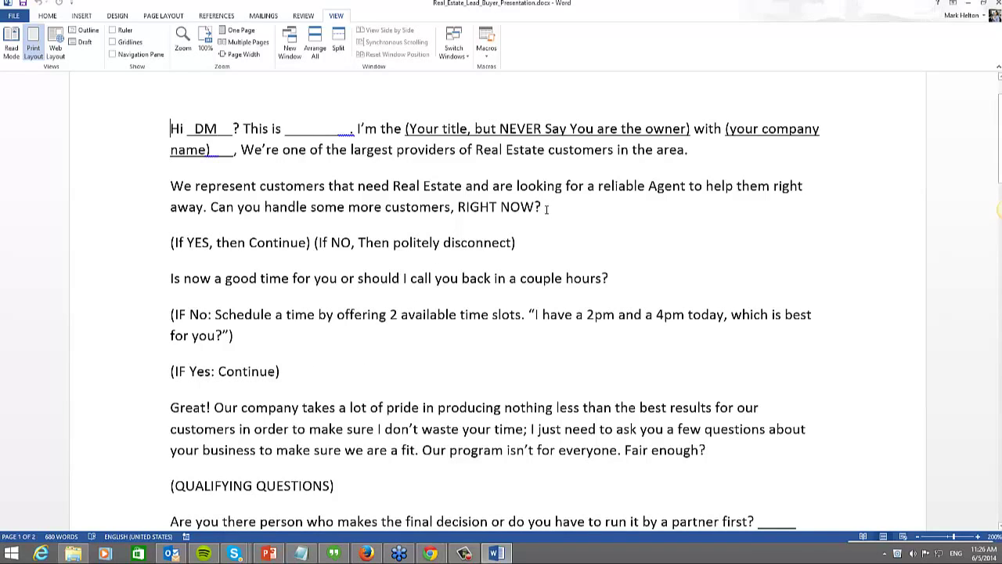
left_click_drag(542, 206, 457, 208)
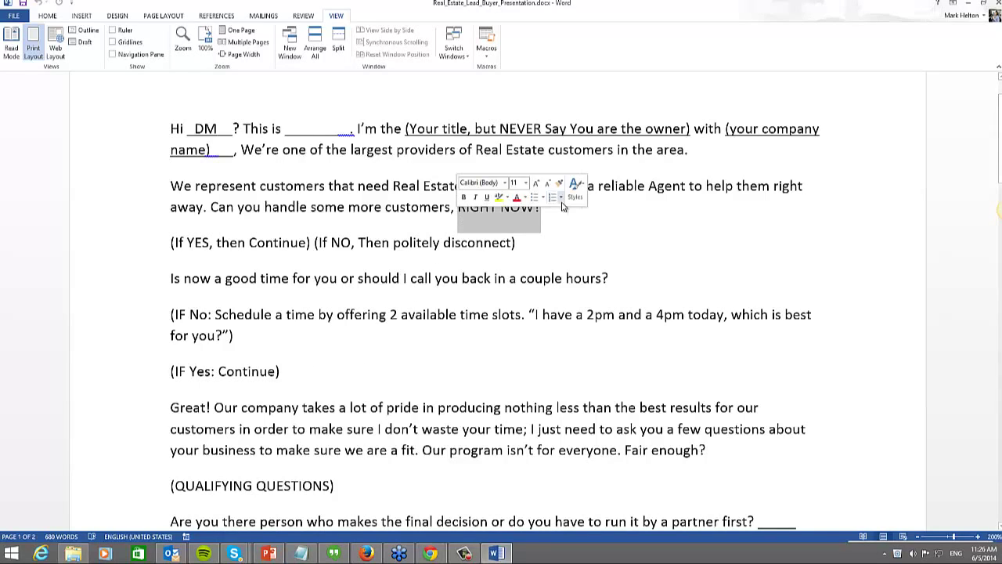
left_click(547, 207)
Step: Highlight the question "Is now a good time for you or should I call you back in a couple hours?" and deselect it
scroll(548, 206, "down", 1)
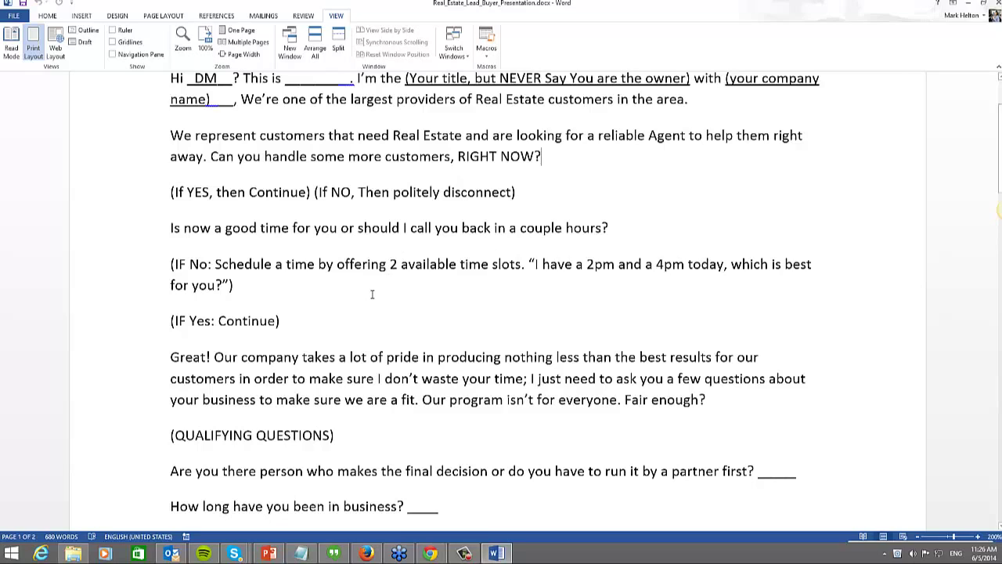
left_click_drag(172, 228, 614, 229)
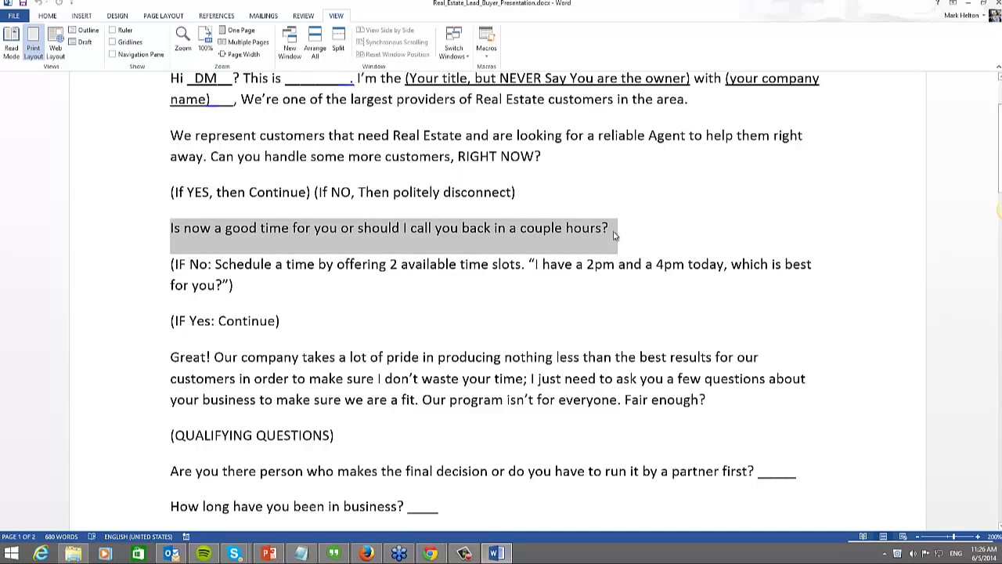
left_click(432, 299)
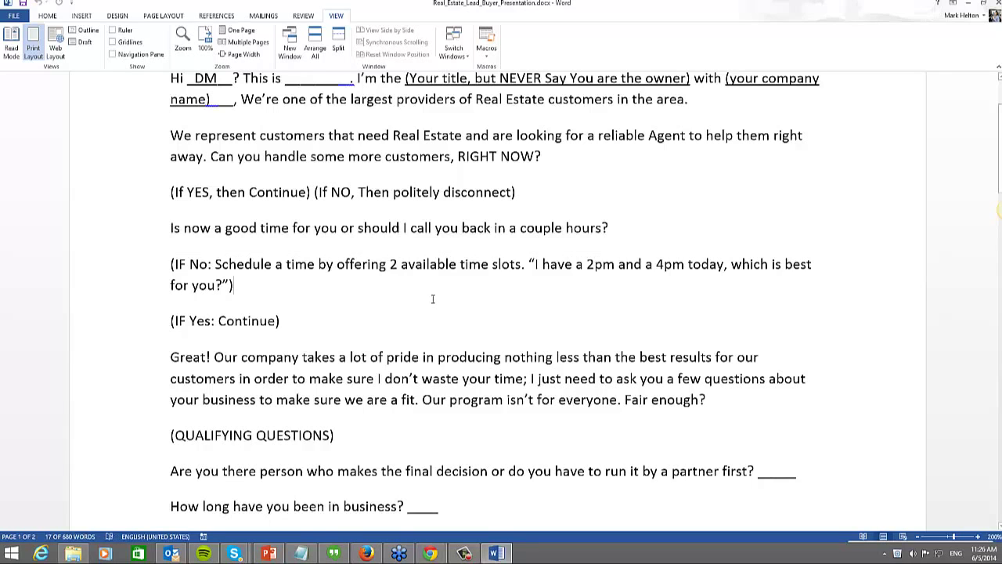
left_click_drag(169, 228, 616, 234)
left_click(313, 311)
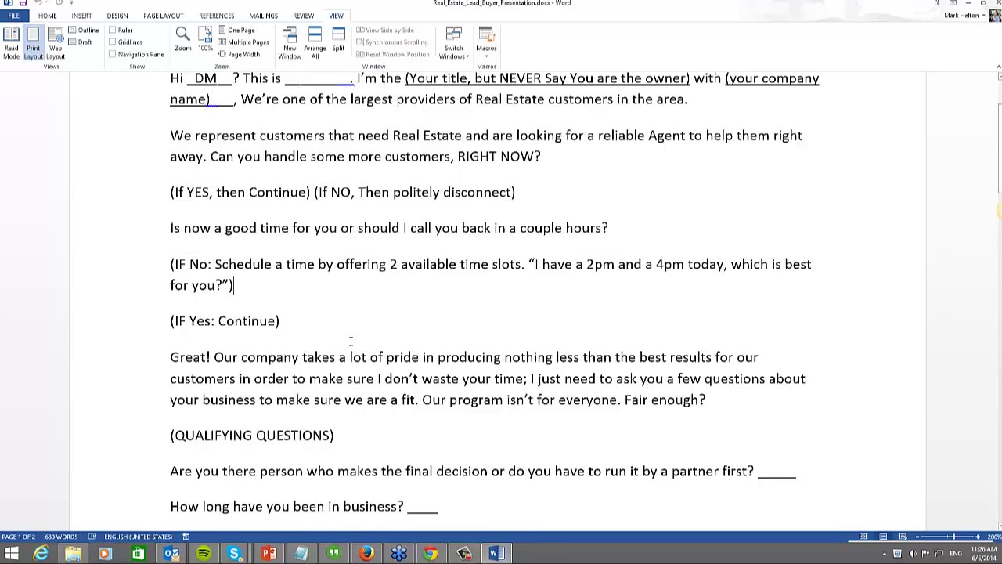
Step: Examine the whole qualifying questions list, highlighting it from the decision-maker question through the $500 investment question
scroll(431, 298, "down", 2)
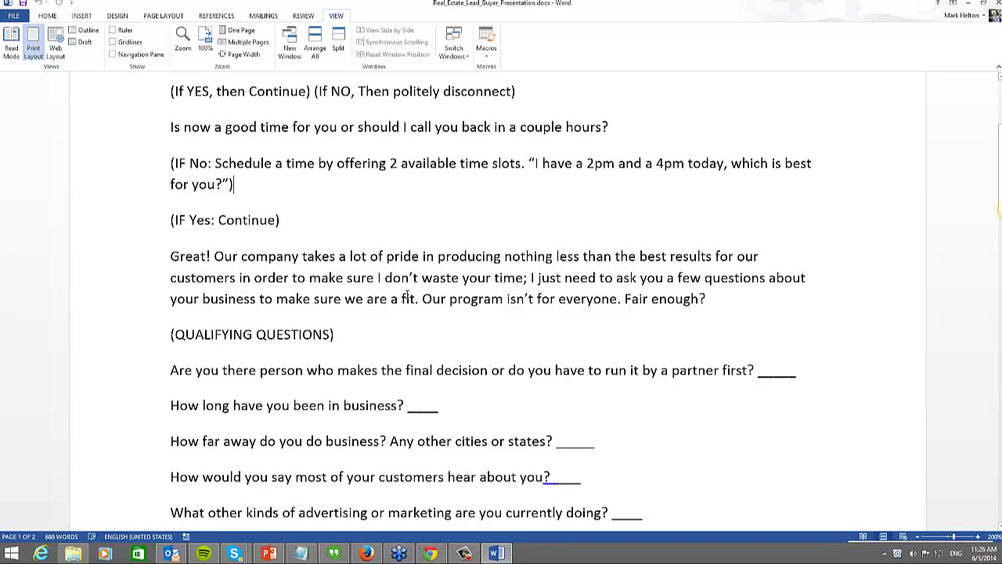
scroll(379, 313, "down", 5)
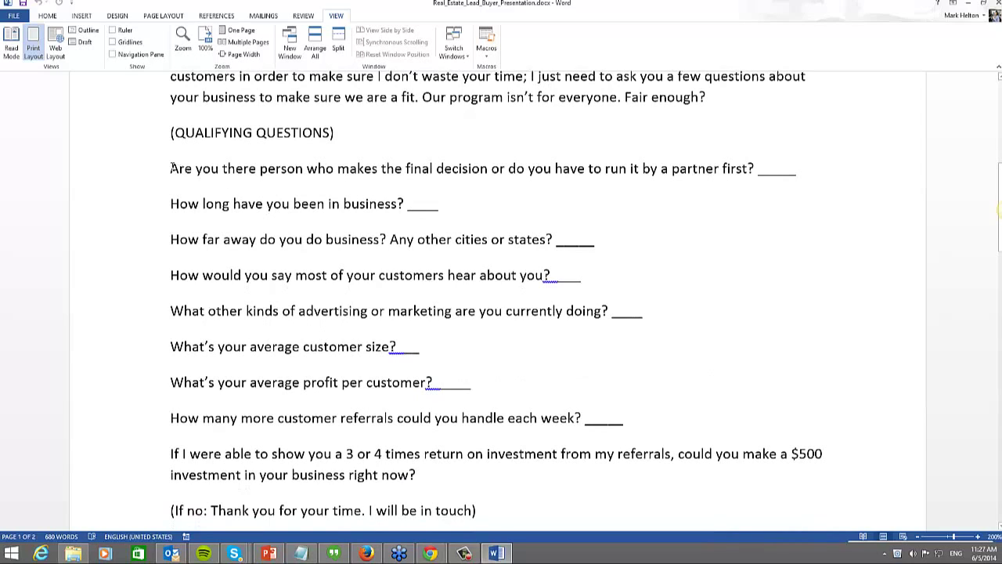
left_click_drag(170, 168, 631, 468)
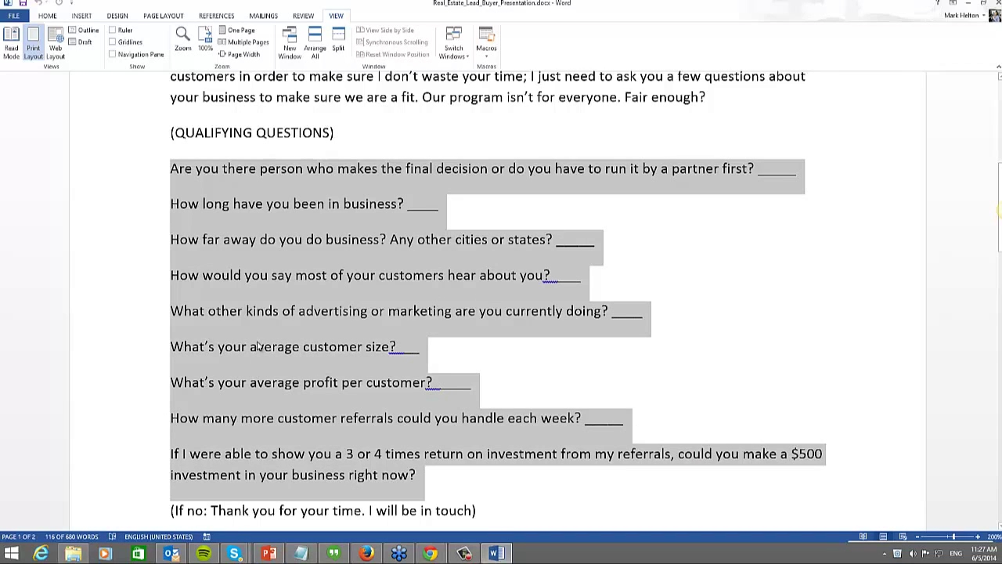
left_click(251, 241)
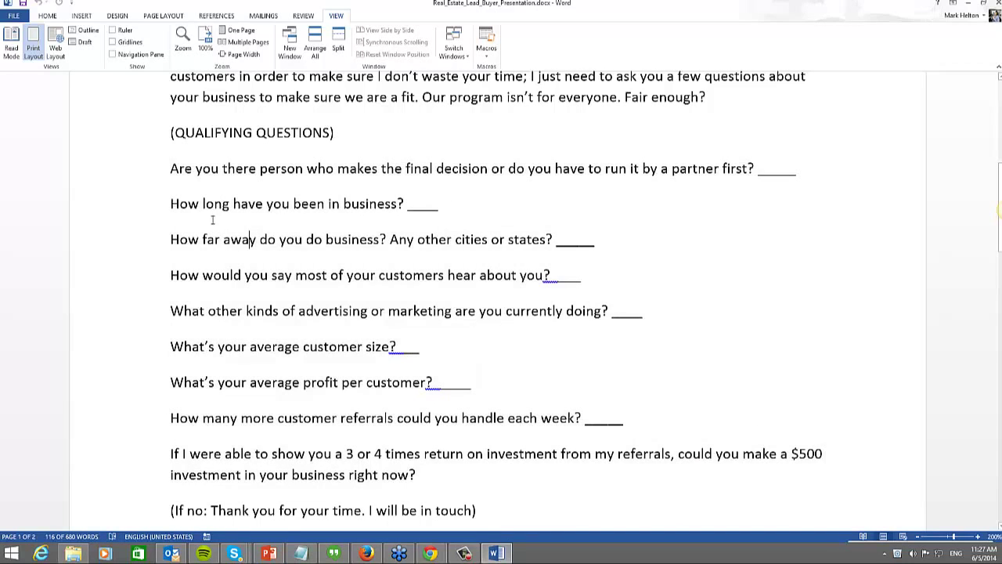
left_click(171, 169)
left_click_drag(196, 206, 235, 359)
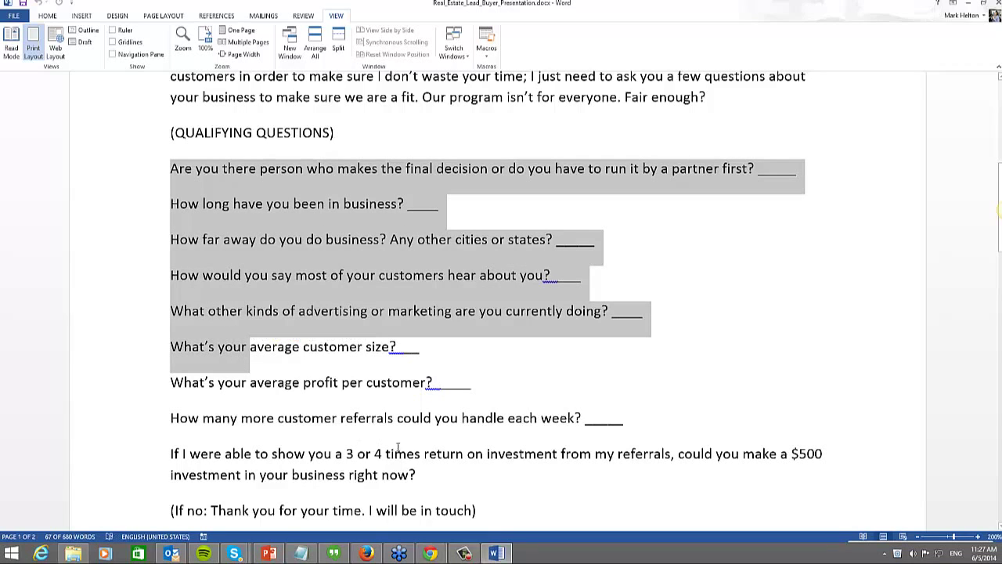
left_click(180, 207)
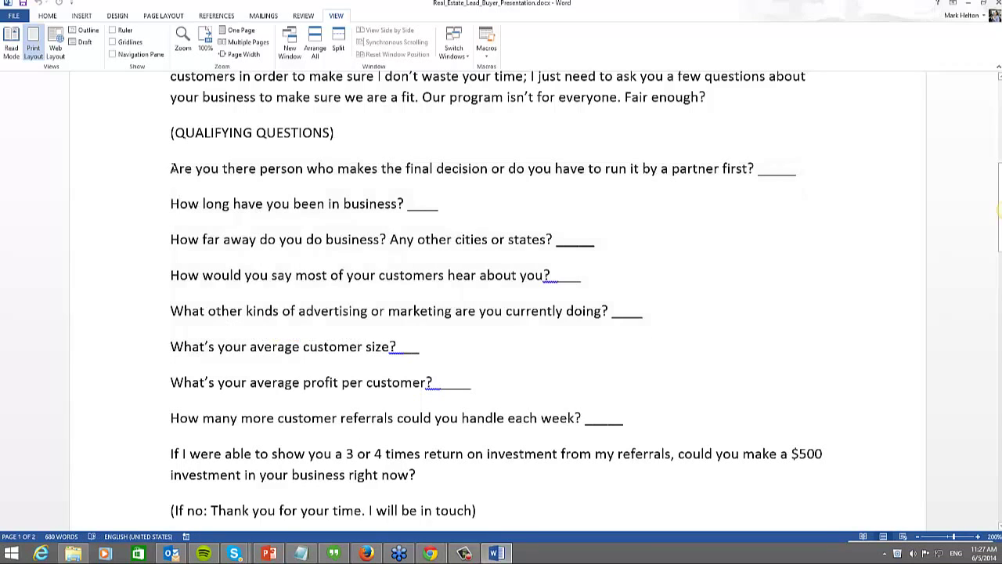
left_click_drag(171, 169, 451, 490)
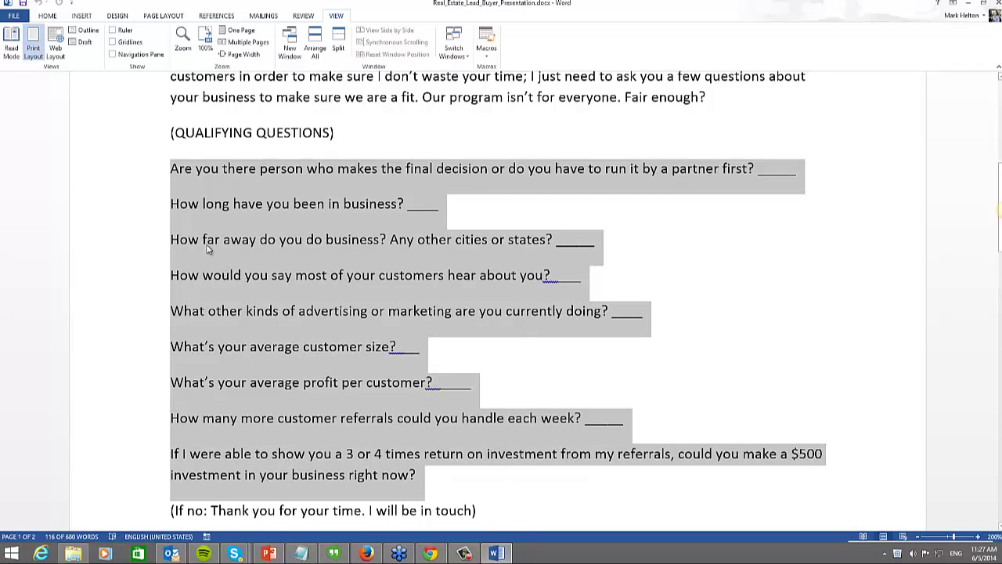
left_click(178, 169)
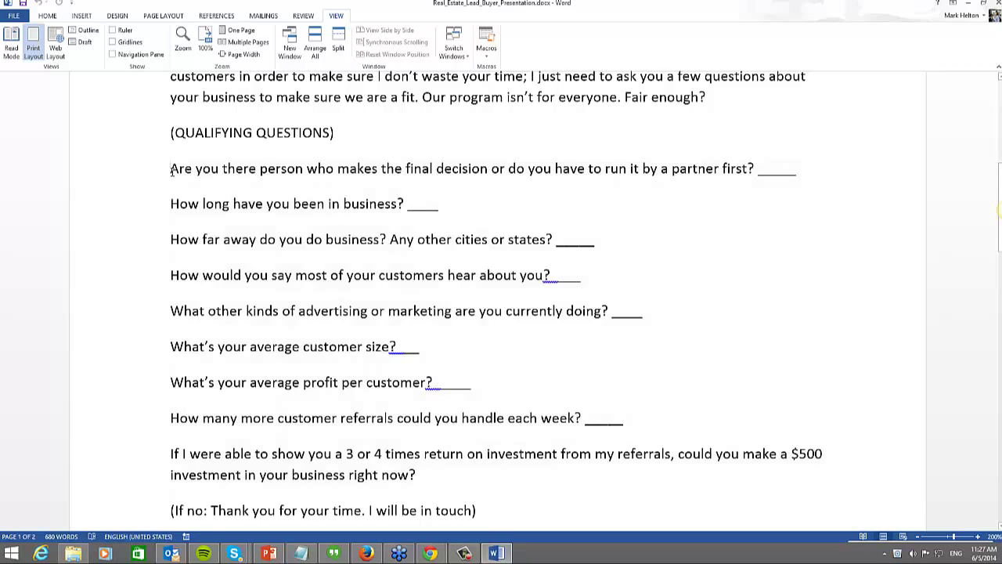
left_click_drag(172, 169, 470, 476)
left_click(209, 205)
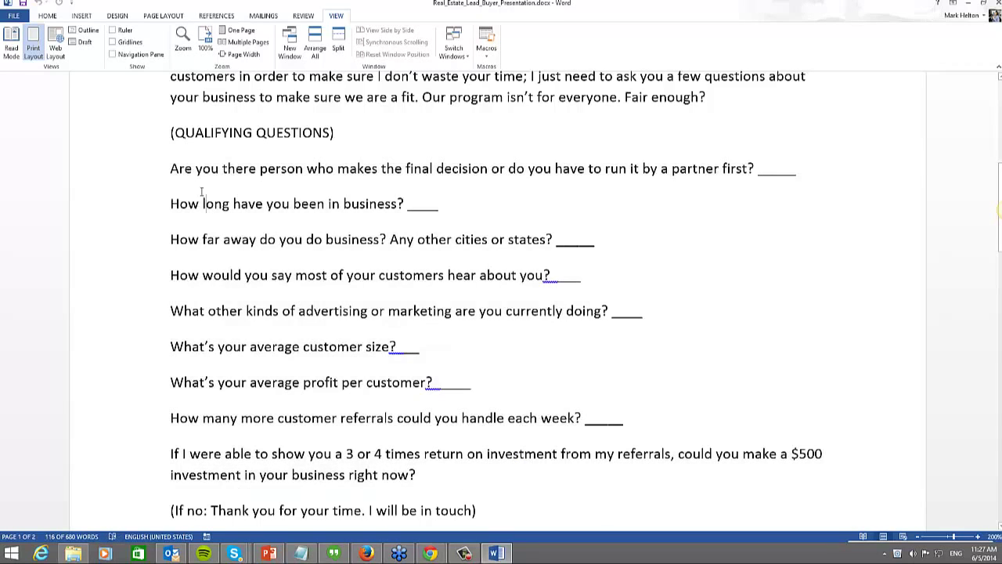
left_click_drag(170, 169, 428, 486)
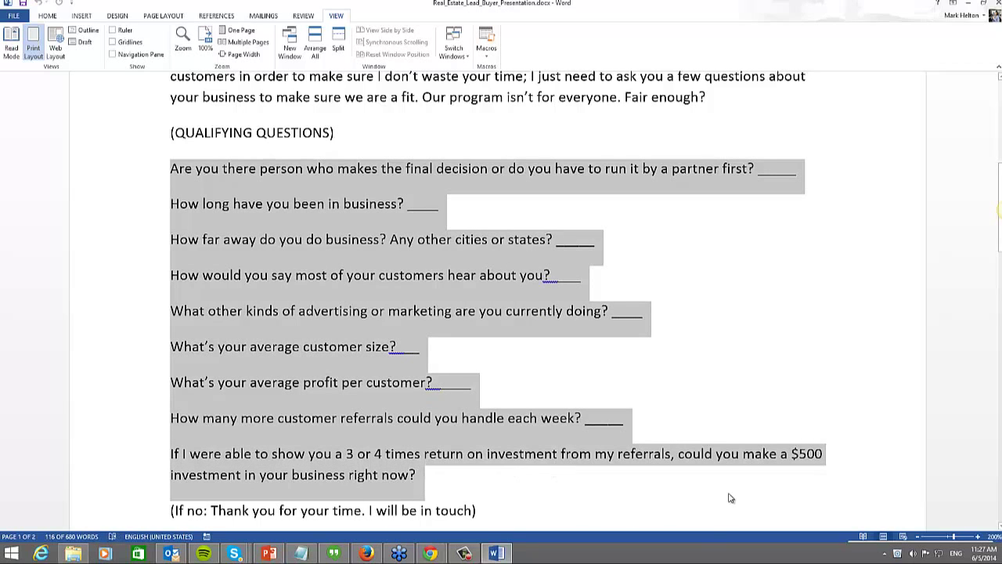
left_click(436, 479)
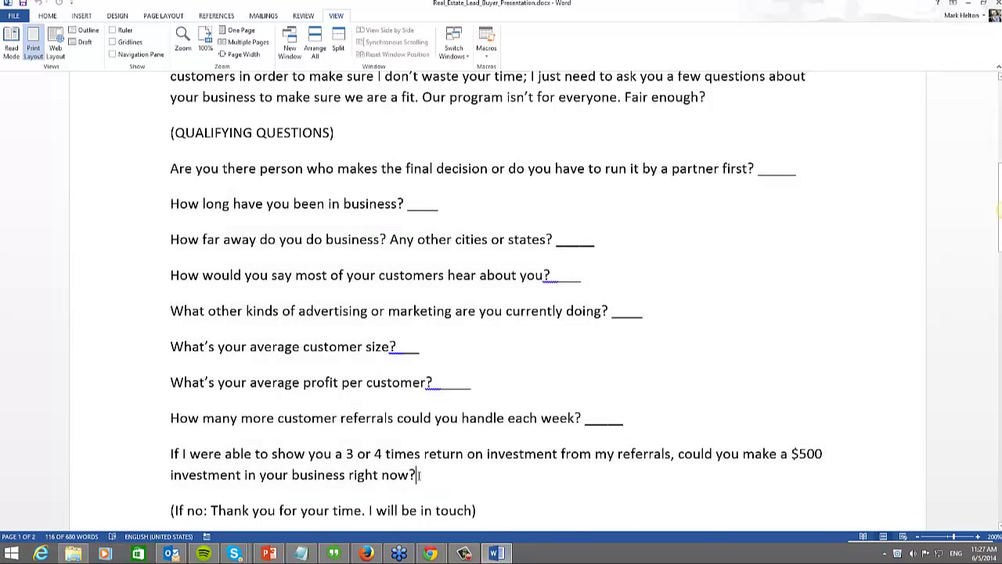
left_click_drag(419, 474, 148, 187)
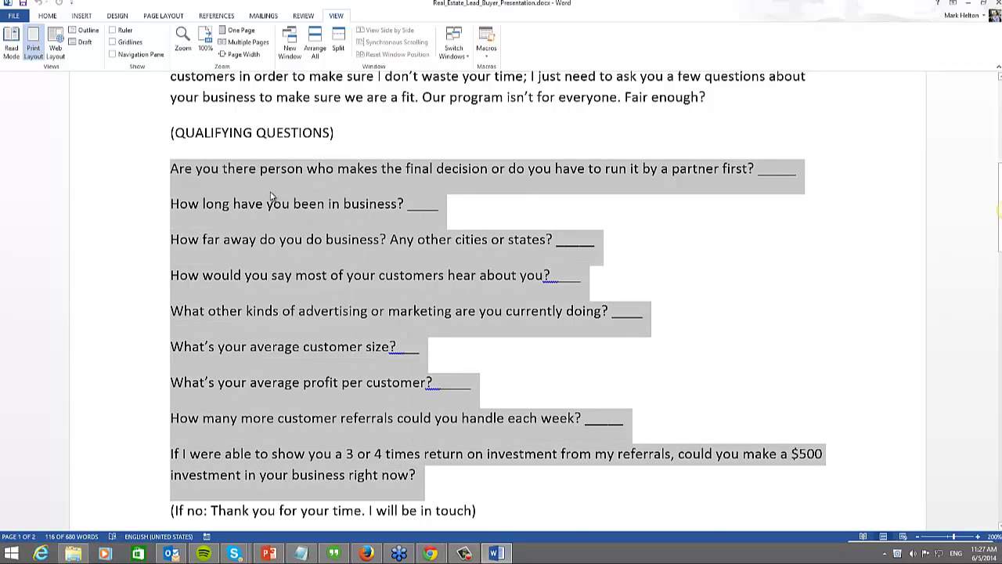
left_click(174, 176)
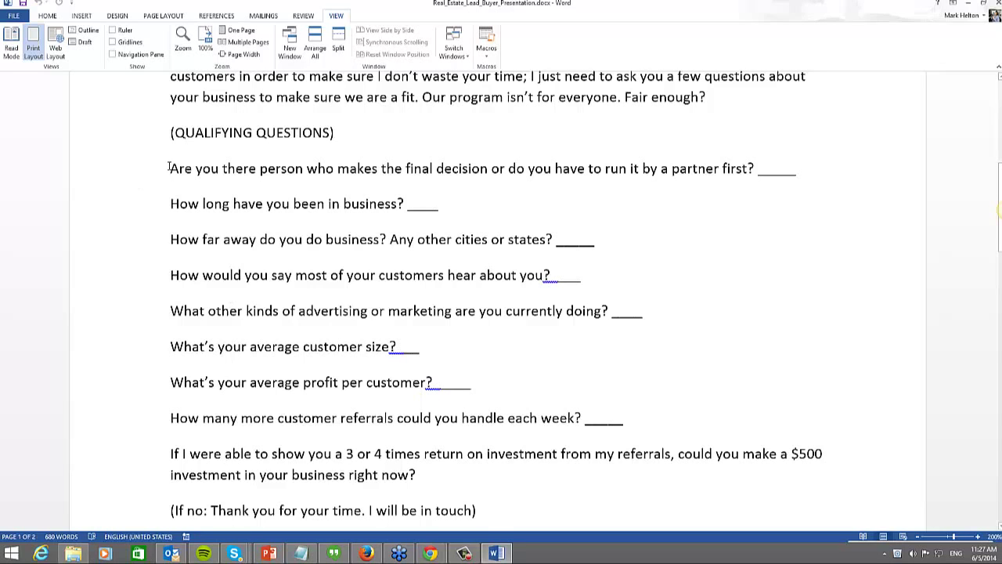
left_click_drag(168, 168, 562, 468)
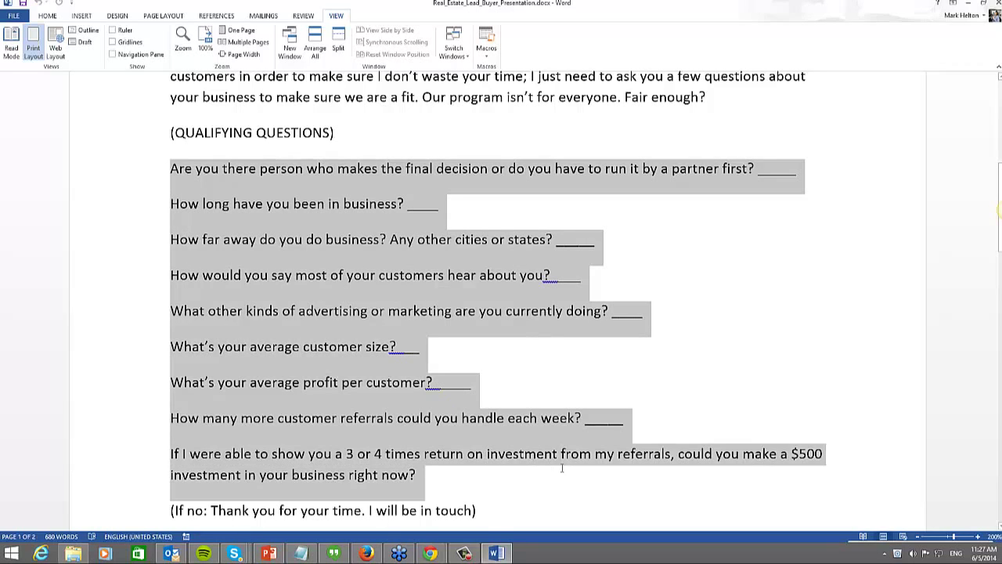
left_click(169, 166)
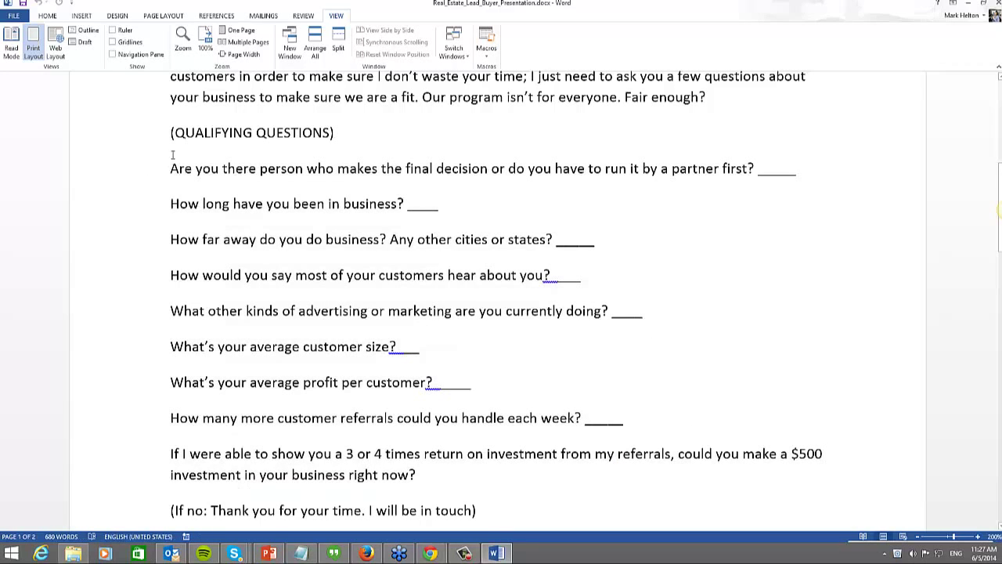
Step: Highlight individual qualifying questions one at a time, covering the final decision-maker question and "How long have you been in business?"
left_click_drag(170, 167, 771, 167)
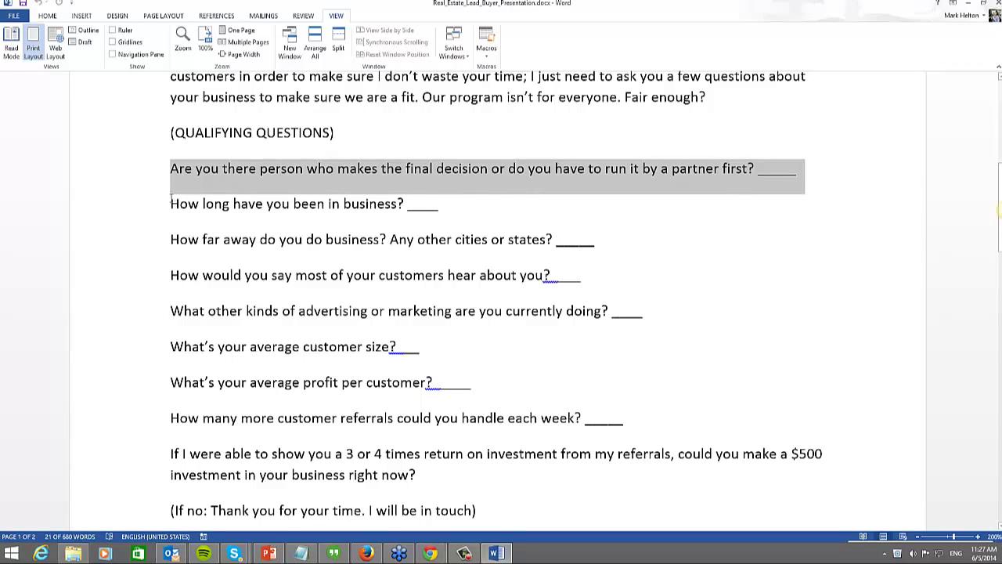
left_click_drag(170, 202, 423, 213)
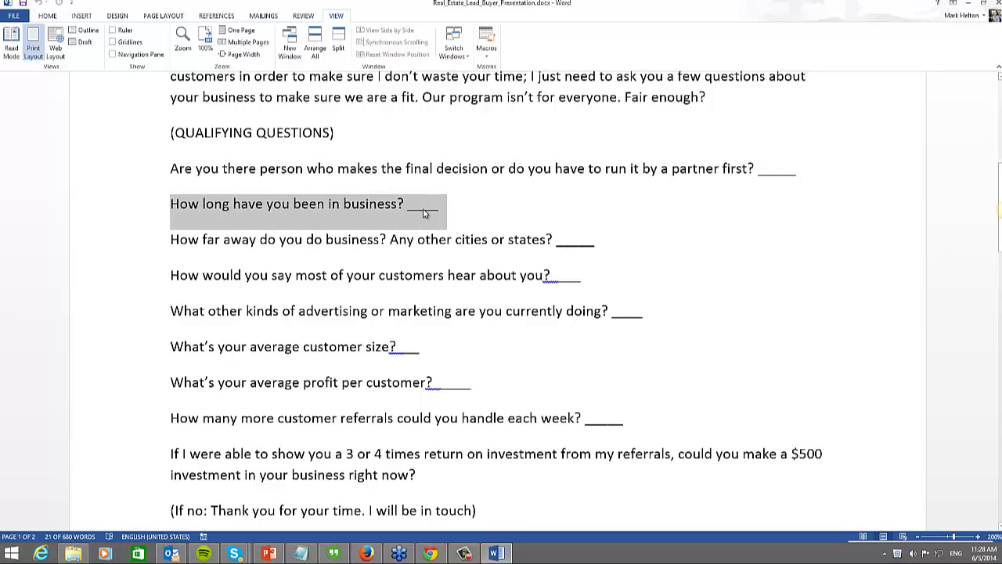
left_click(322, 240)
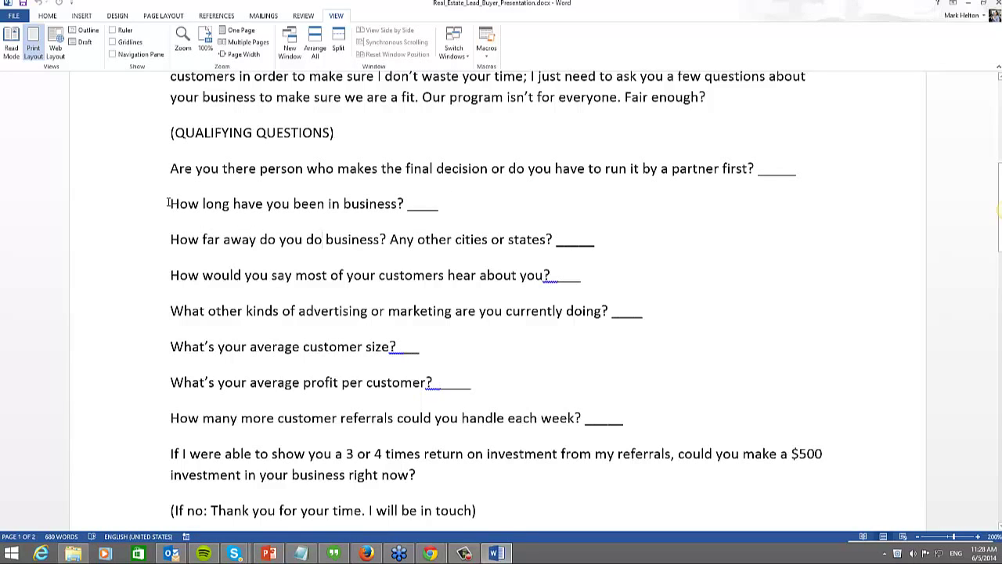
left_click_drag(169, 204, 439, 221)
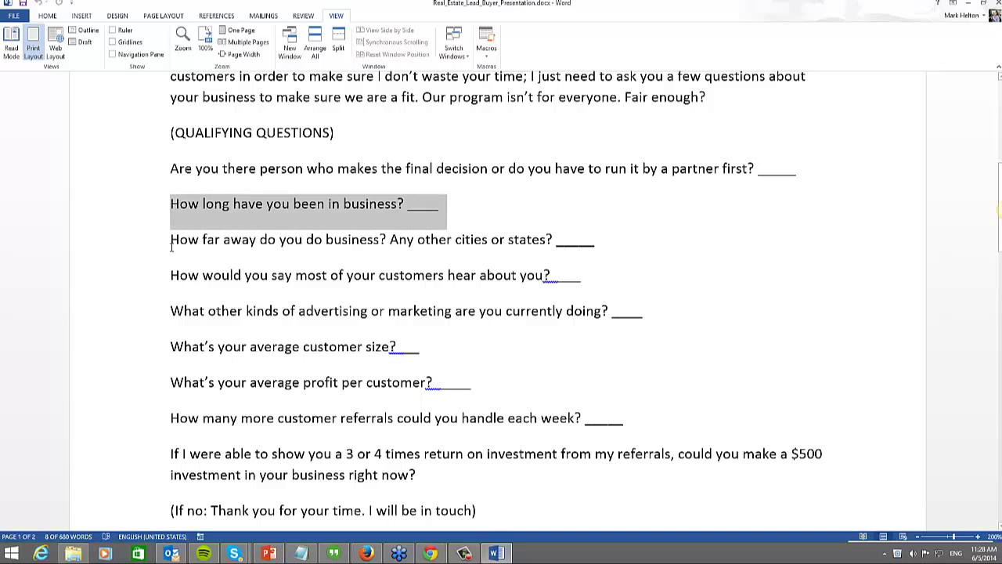
Step: Highlight the qualifying questions on business distance, average customer size and average profit, and the question list up to weekly referrals, clearing the selection
left_click_drag(168, 239, 586, 264)
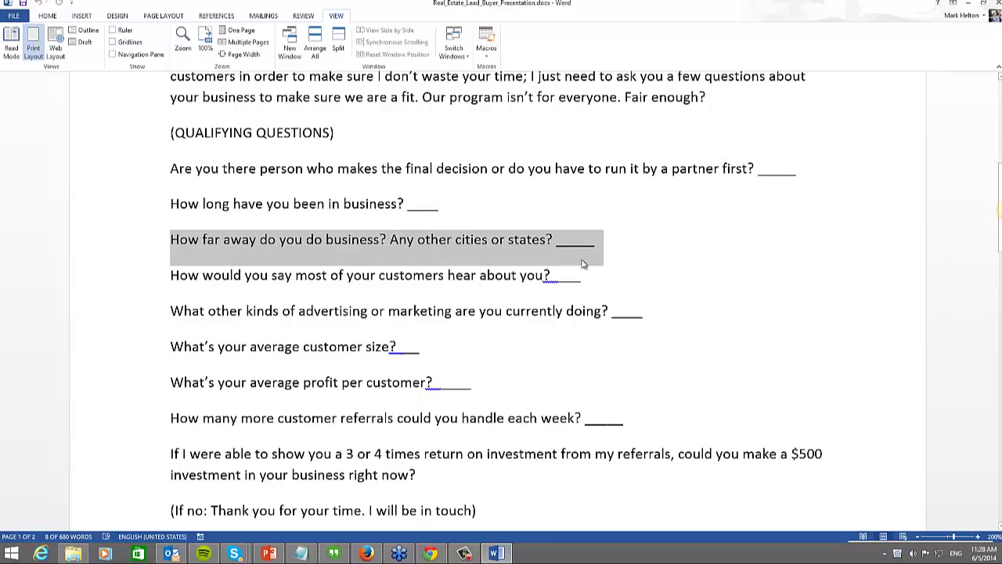
left_click(118, 274)
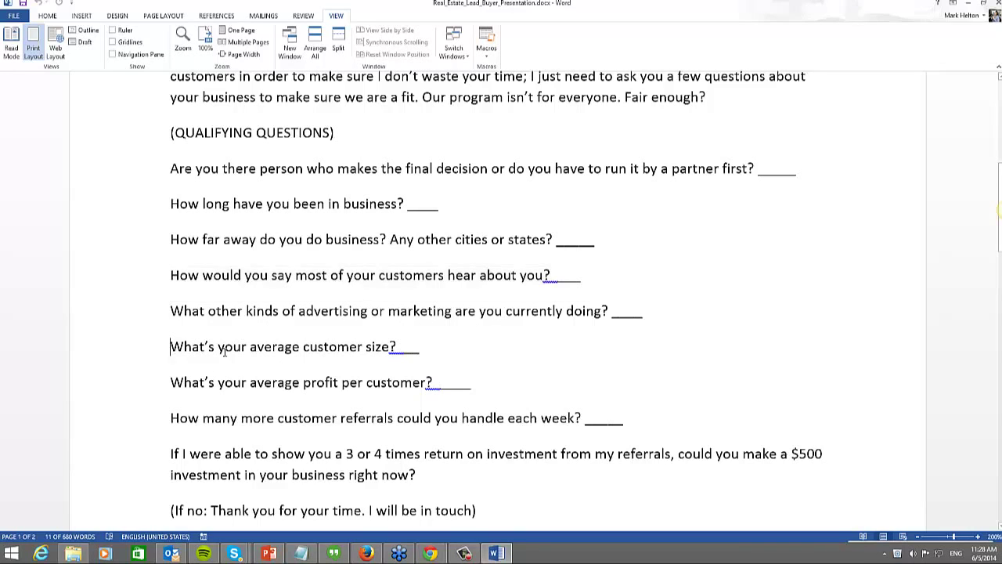
left_click_drag(175, 349, 427, 352)
left_click(201, 405)
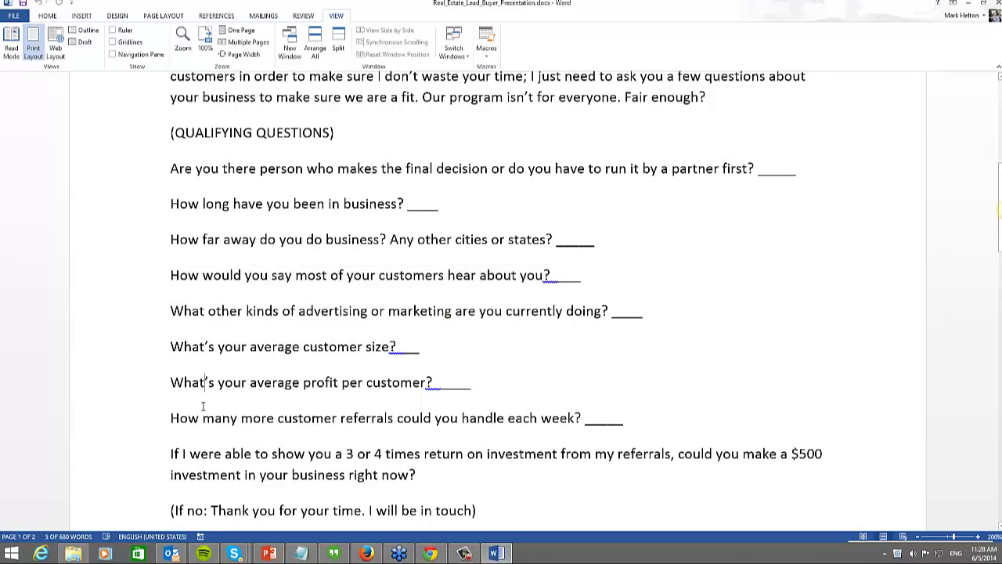
left_click_drag(178, 384, 425, 392)
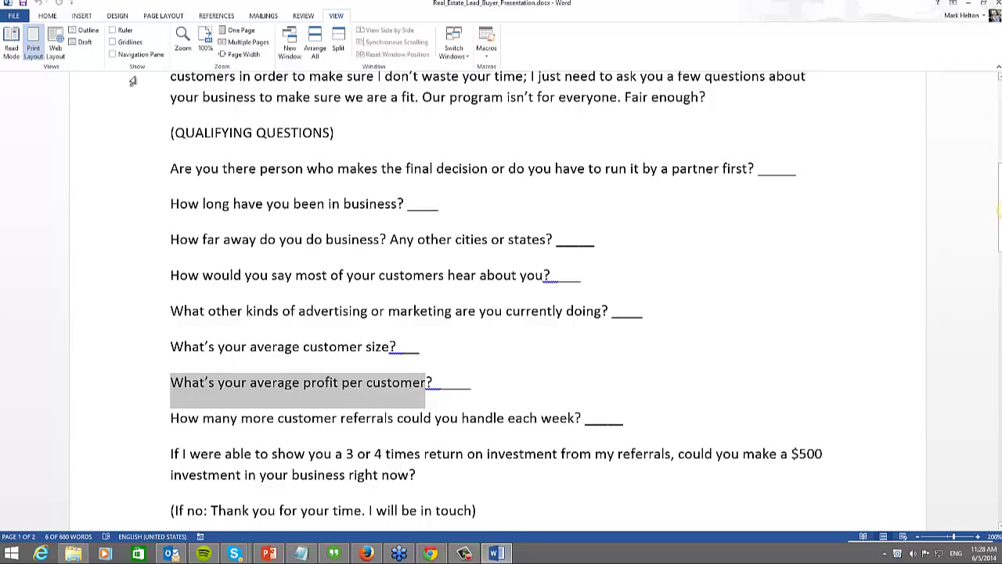
left_click_drag(636, 421, 148, 175)
left_click(276, 348)
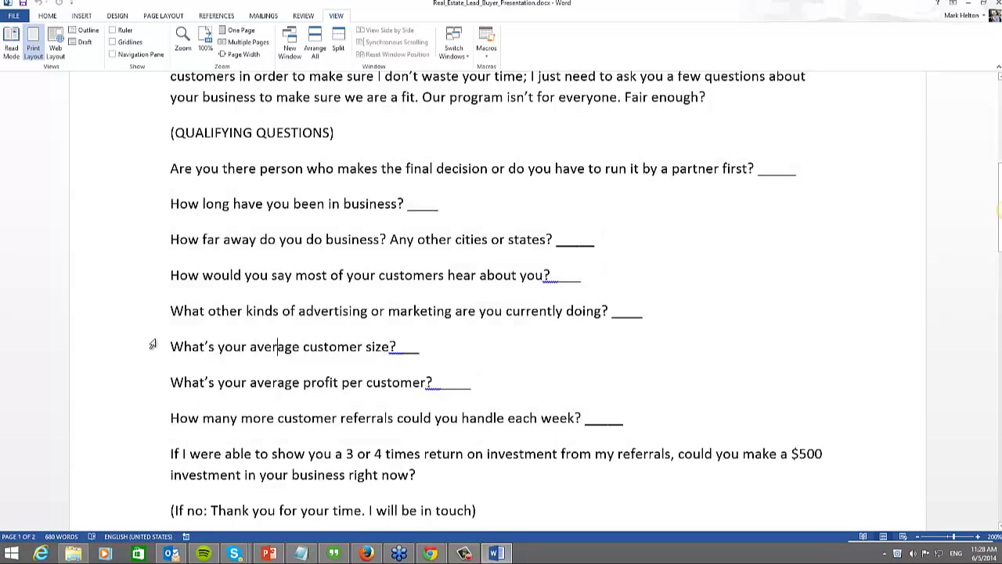
Step: Highlight "customer size" and the question "What's your average profit per customer?" again, and deselect the text
left_click_drag(304, 348, 362, 349)
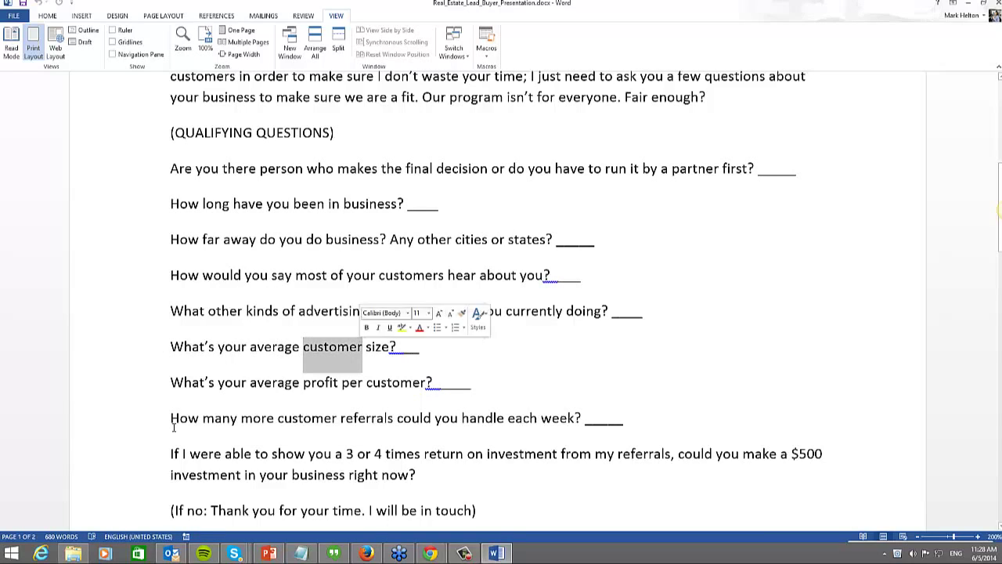
left_click(251, 348)
left_click_drag(304, 348, 391, 352)
left_click(165, 384)
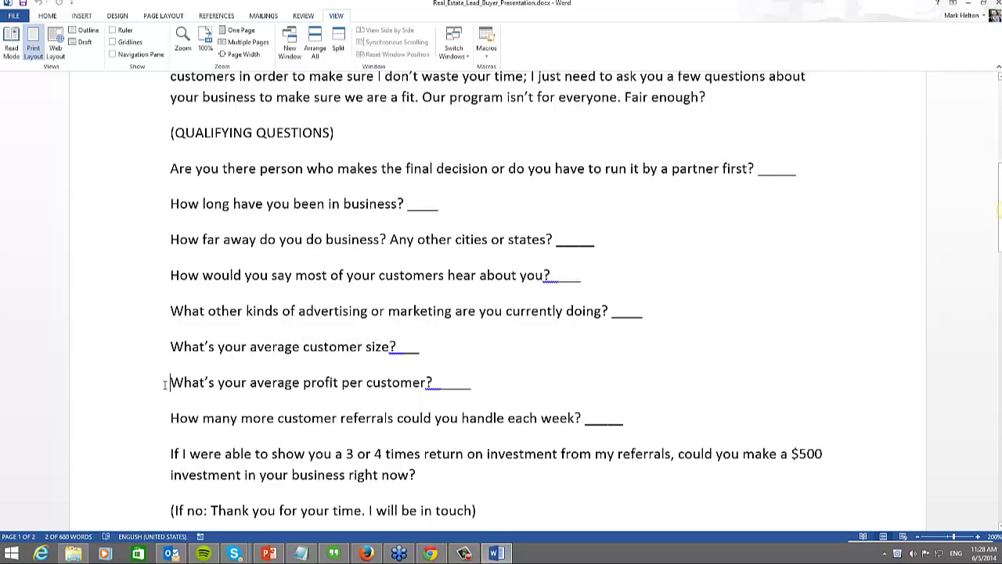
left_click_drag(165, 384, 374, 398)
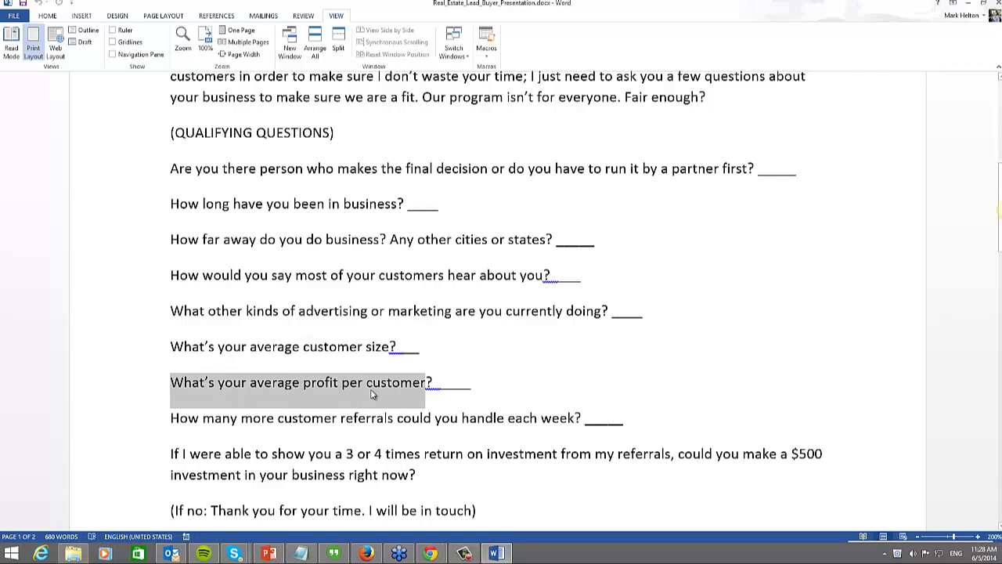
left_click(336, 418)
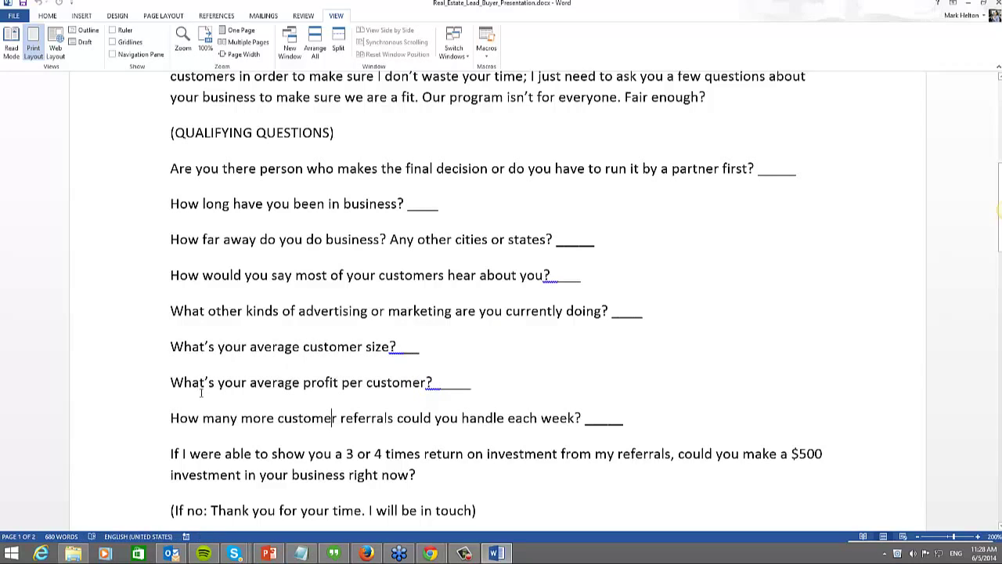
left_click(250, 414)
Step: Review the rest of the script's first page and repeatedly highlight "Referral Network" in its last sentence, clearing the selection
scroll(251, 414, "down", 1)
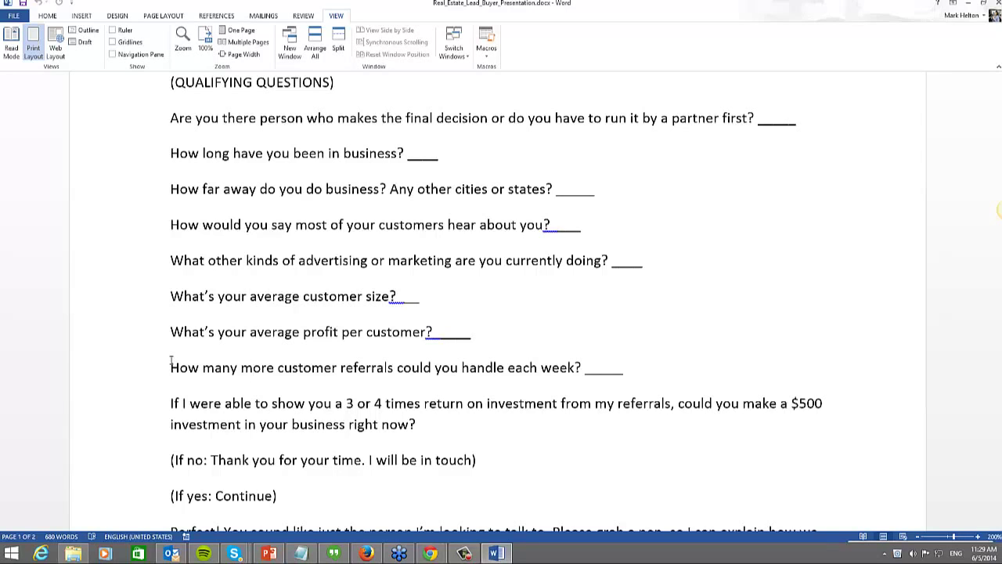
scroll(240, 385, "down", 1)
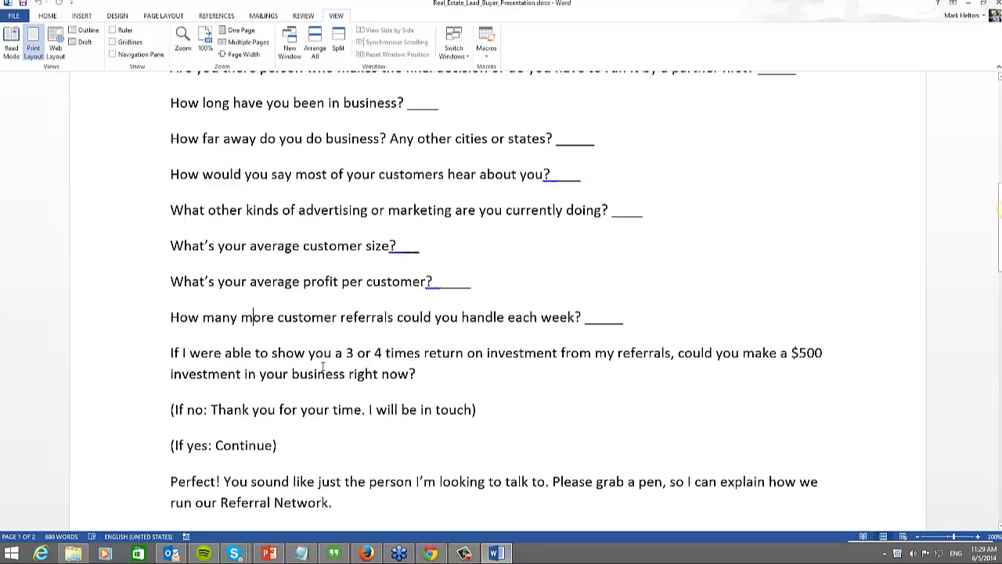
scroll(322, 366, "down", 2)
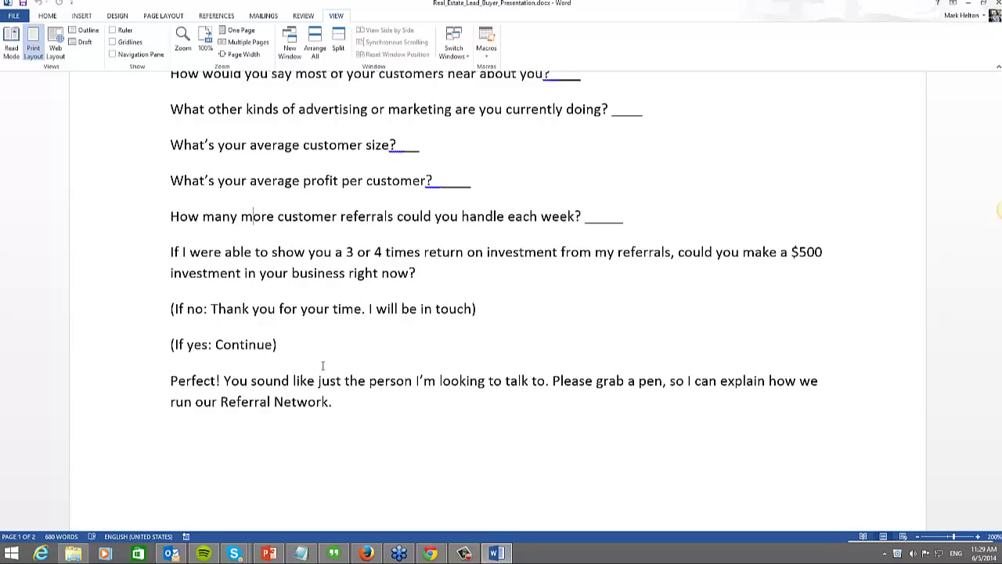
scroll(336, 329, "down", 1)
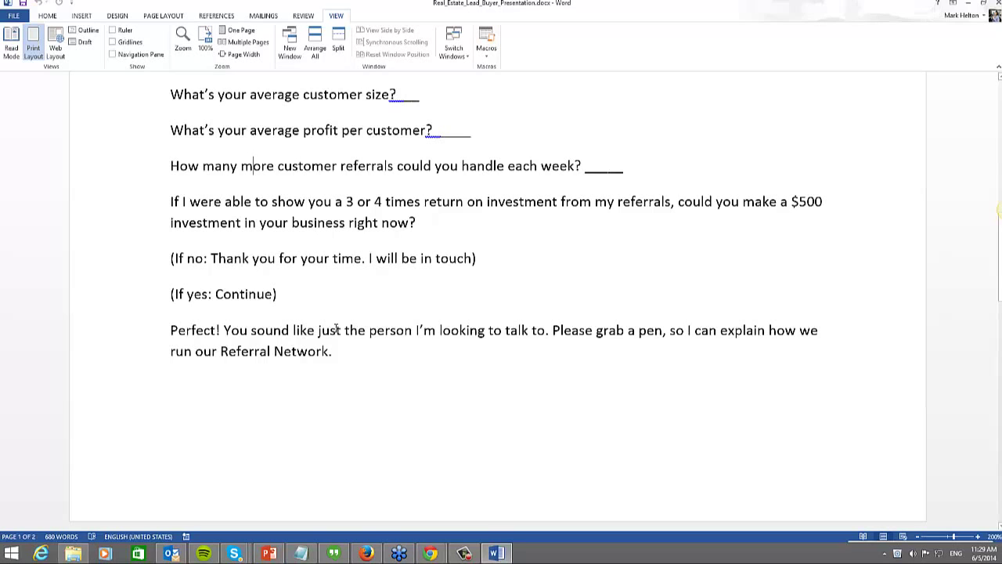
scroll(273, 331, "down", 2)
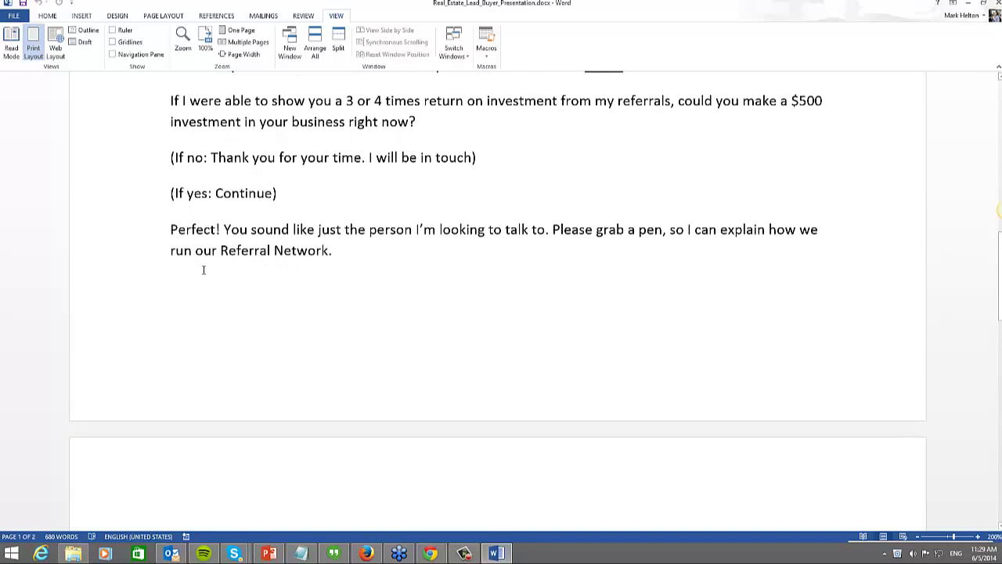
left_click_drag(221, 251, 332, 252)
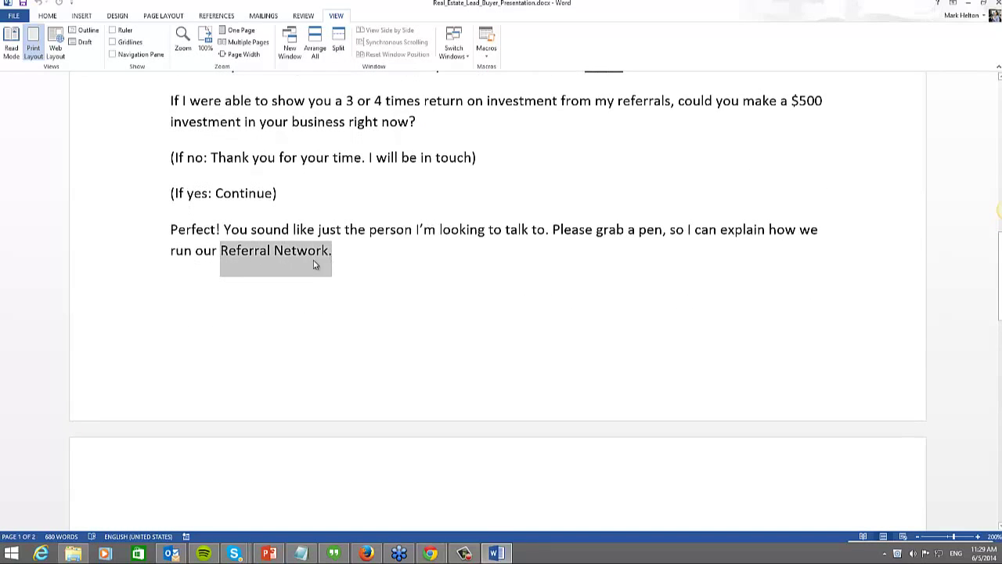
left_click(198, 309)
left_click_drag(221, 250, 304, 267)
left_click(242, 302)
left_click_drag(222, 252, 315, 263)
left_click(268, 342)
Step: Read through the second page's pitch and two requirements, highlighting "referrals delivered you" in requirement #2 and deselecting it
scroll(268, 342, "down", 5)
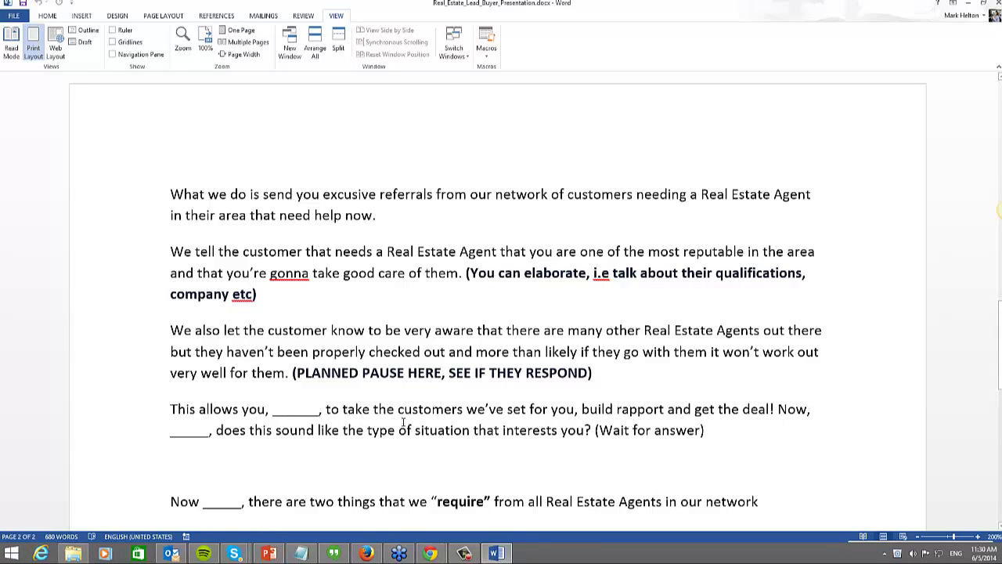
scroll(435, 413, "down", 1)
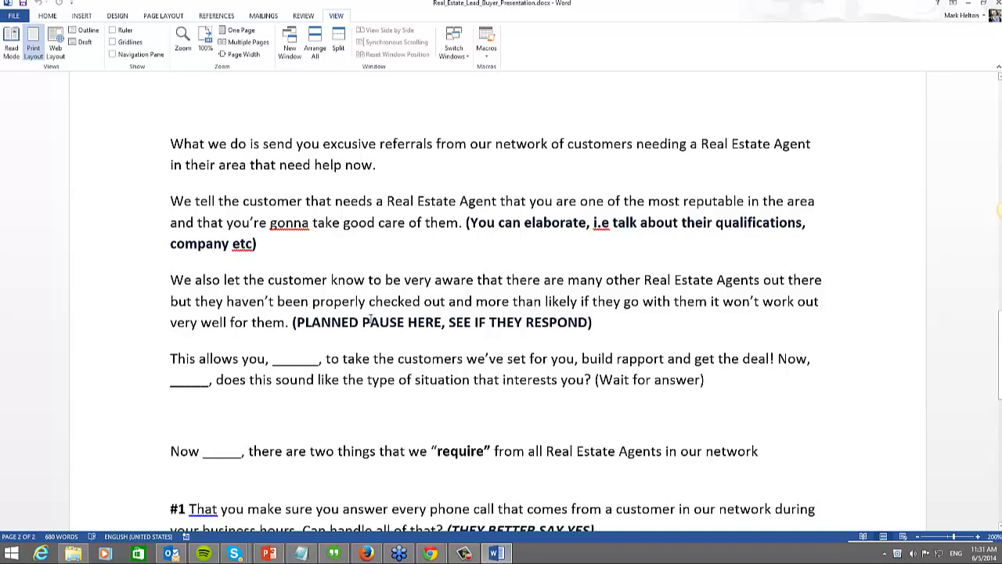
scroll(387, 374, "down", 5)
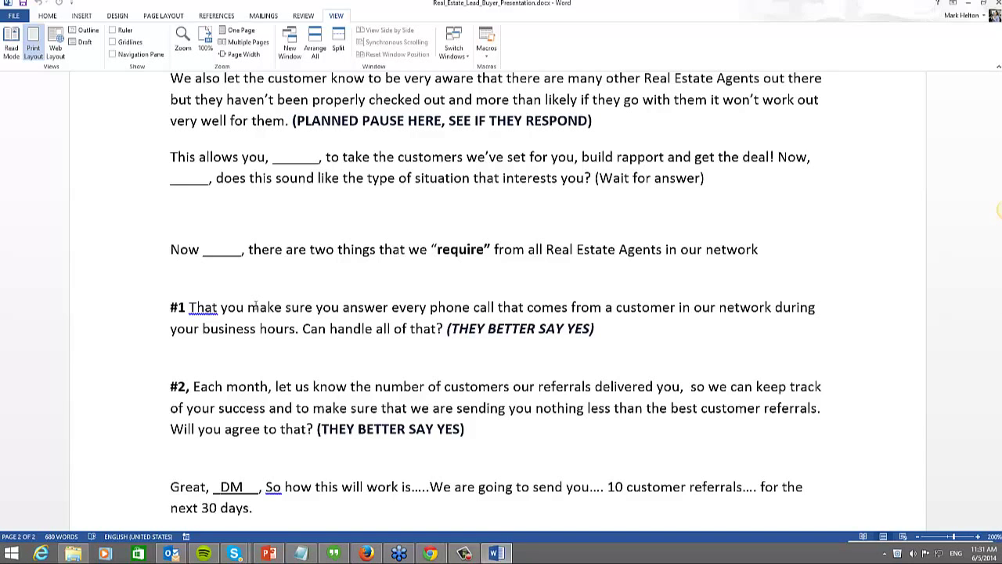
scroll(196, 291, "down", 4)
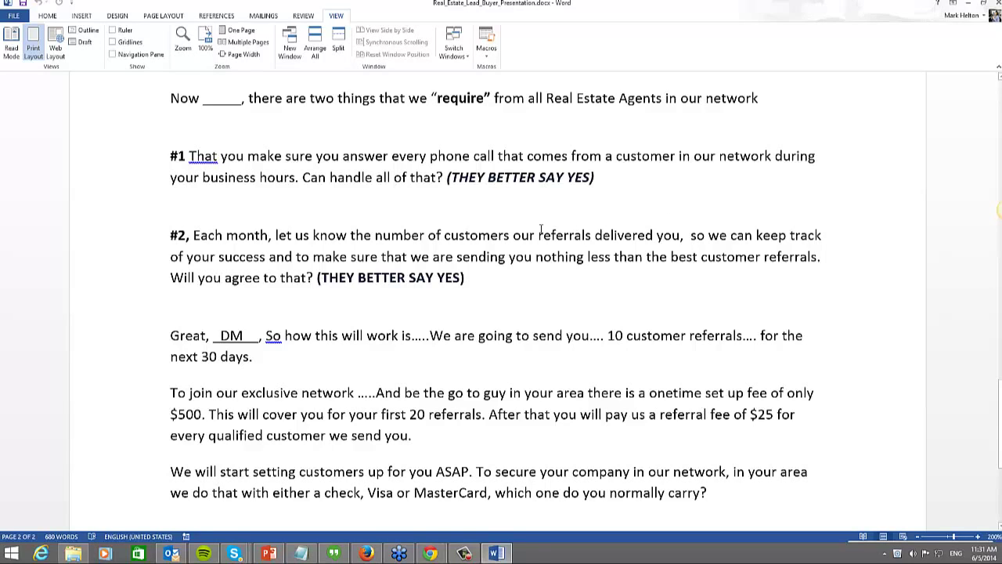
left_click_drag(539, 235, 680, 235)
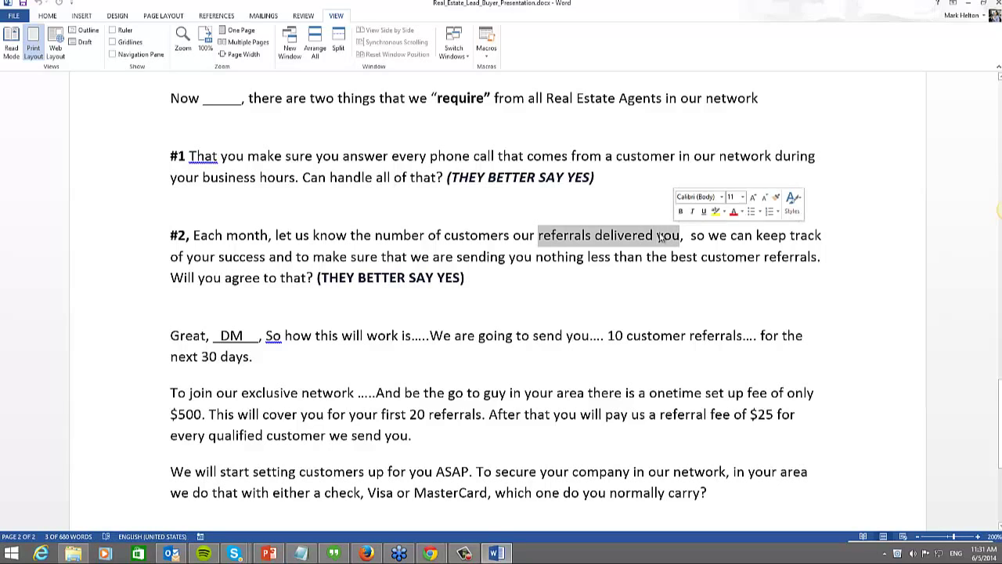
left_click(556, 283)
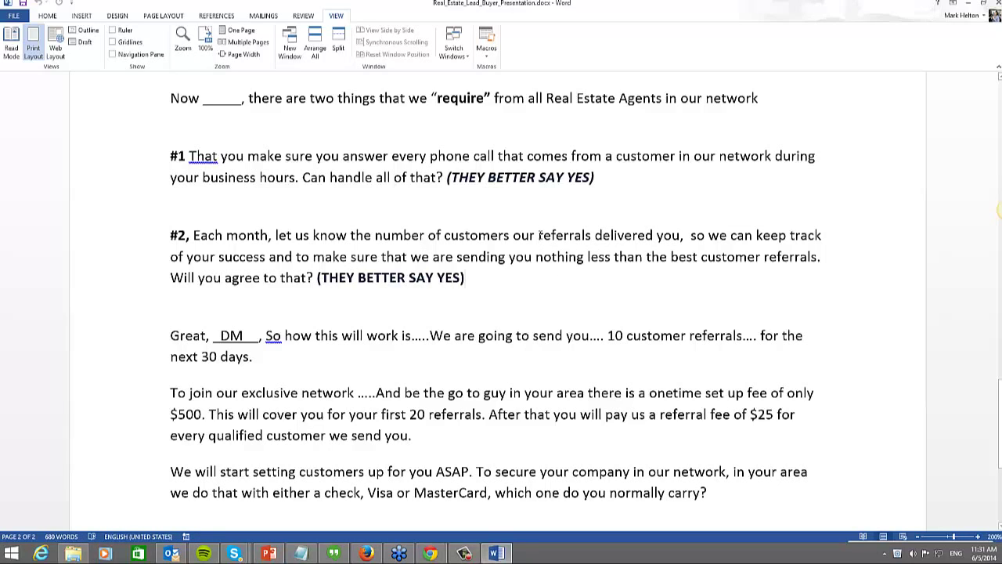
left_click_drag(538, 234, 686, 234)
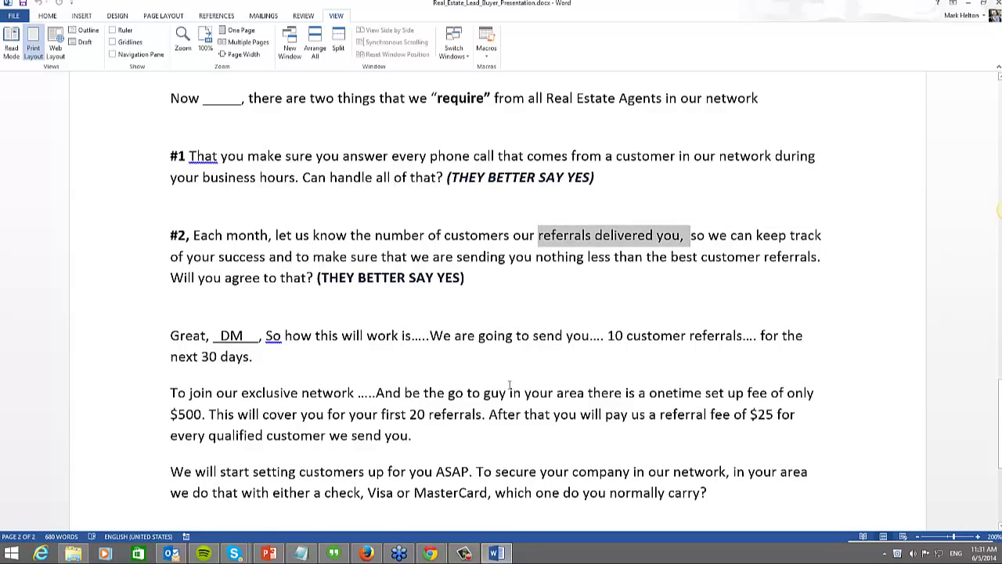
left_click(325, 353)
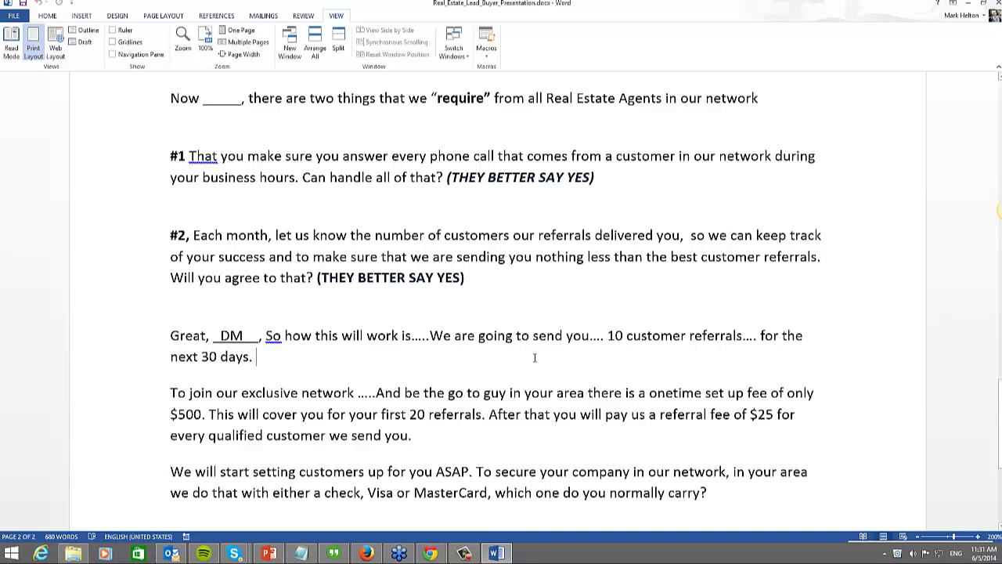
Step: Change the number of customer referrals promised for the next 30 days to 20
left_click(615, 336)
key("BackSpace")
type("2")
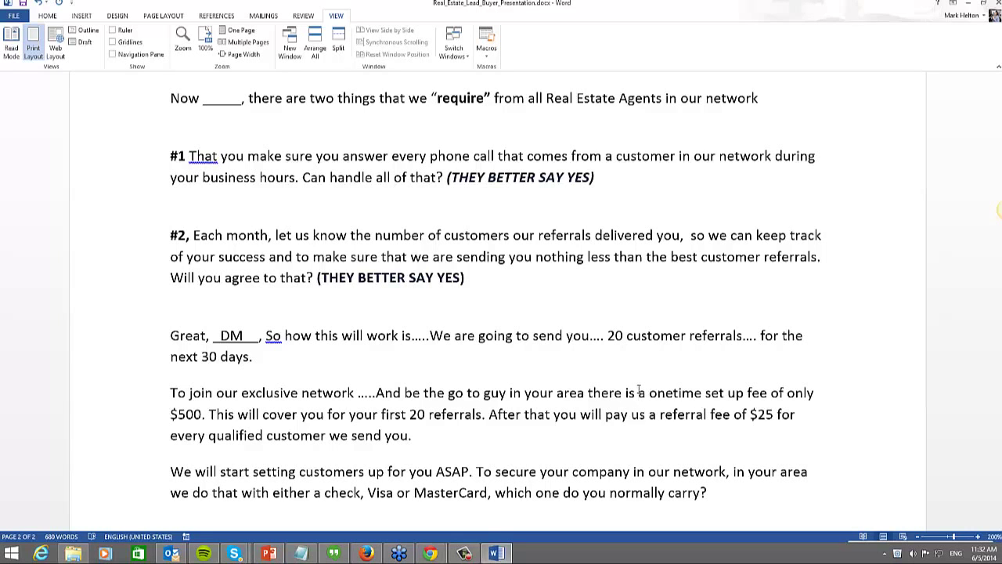
Step: Review the script's closing pitch through the payment question, and return to the opening greeting, highlighting its first line and clearing the selection
scroll(638, 389, "down", 2)
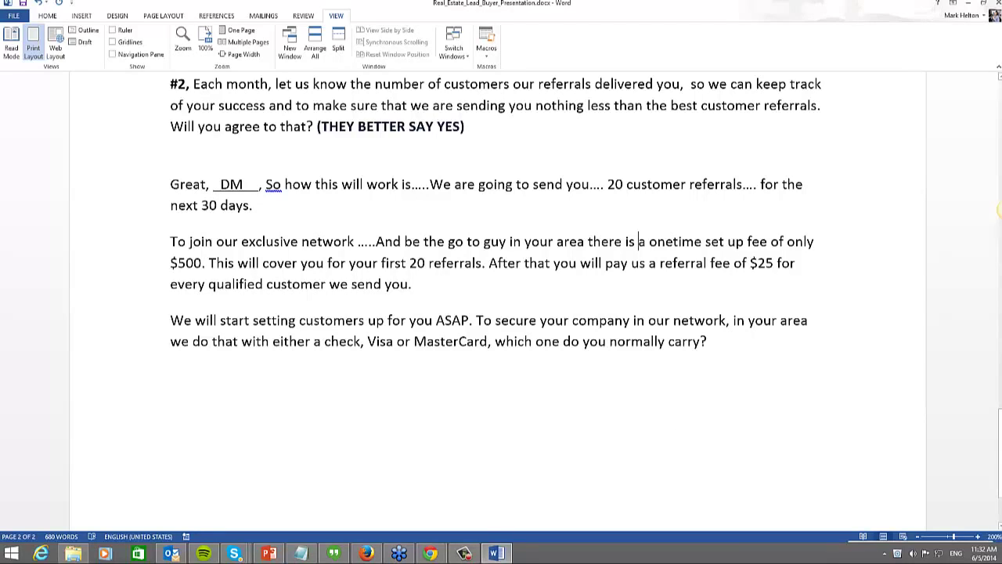
left_click(745, 376)
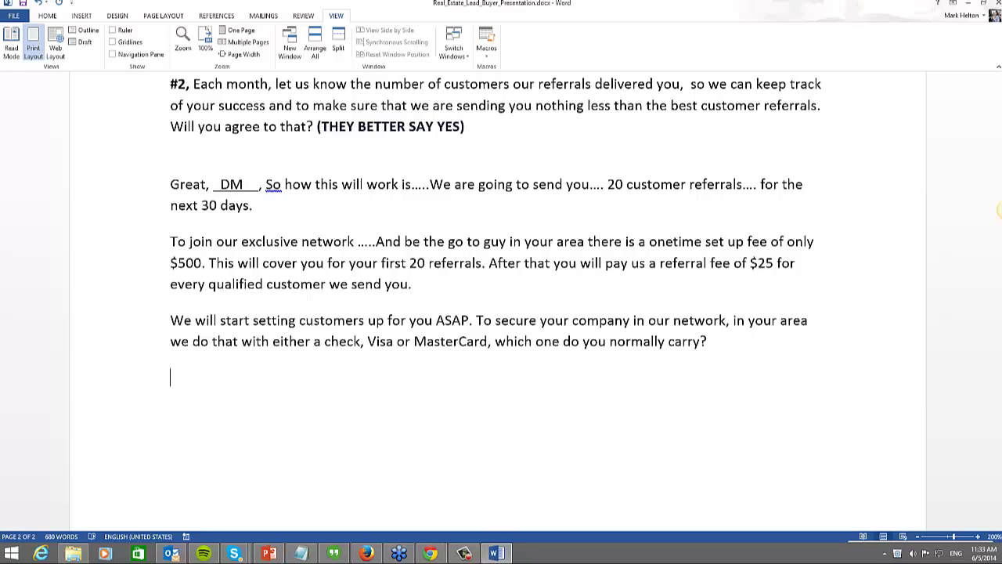
left_click_drag(711, 344, 152, 164)
left_click(153, 198)
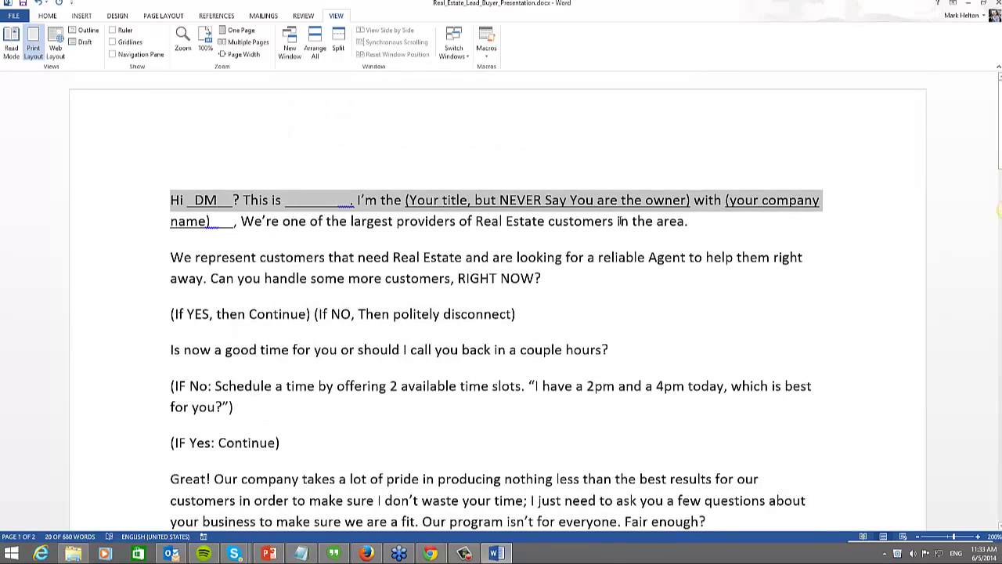
left_click(170, 201)
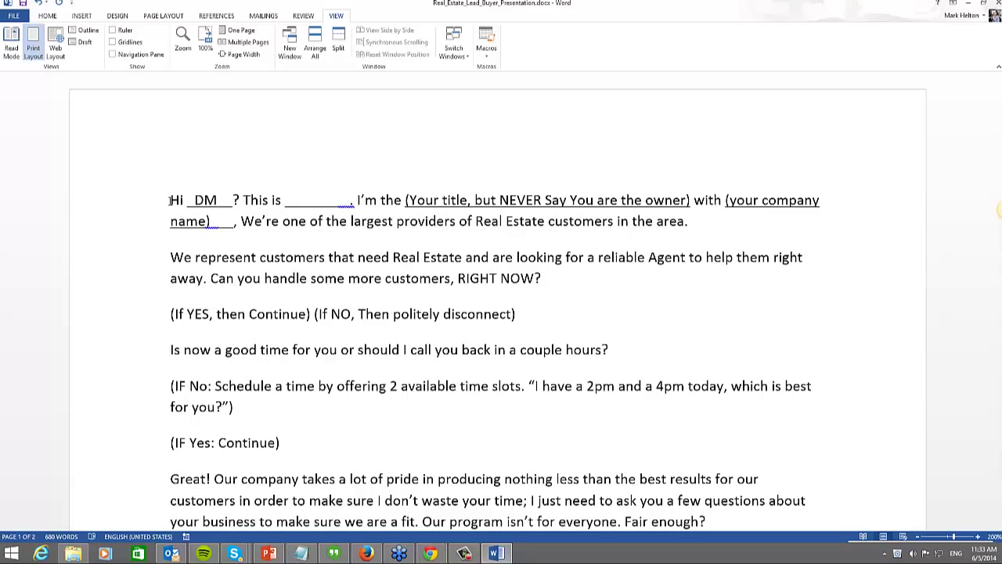
Step: Save the call script and open lead_buyer_rebuttals.docx to show the Rebuttals Script Tips
left_click(23, 4)
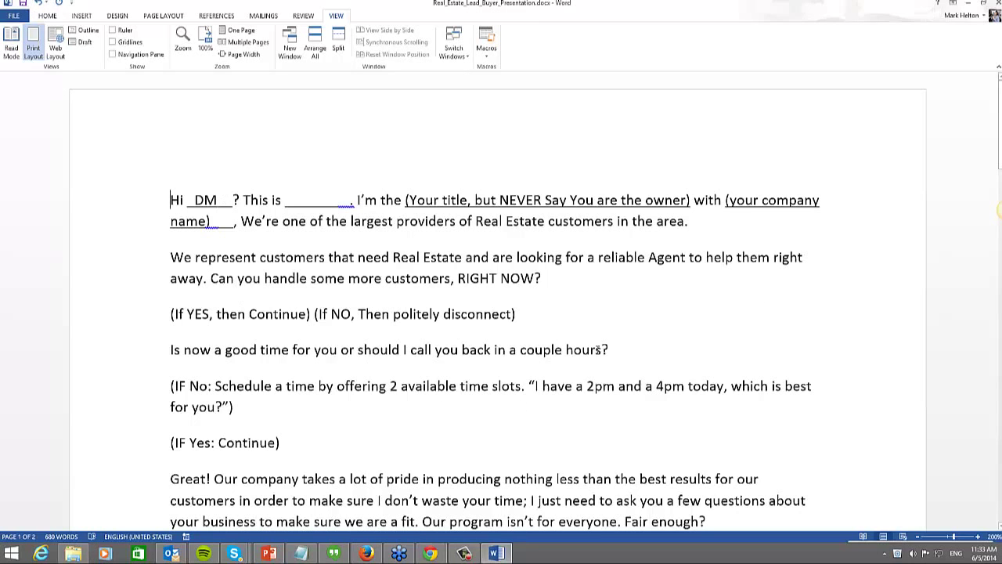
left_click(967, 5)
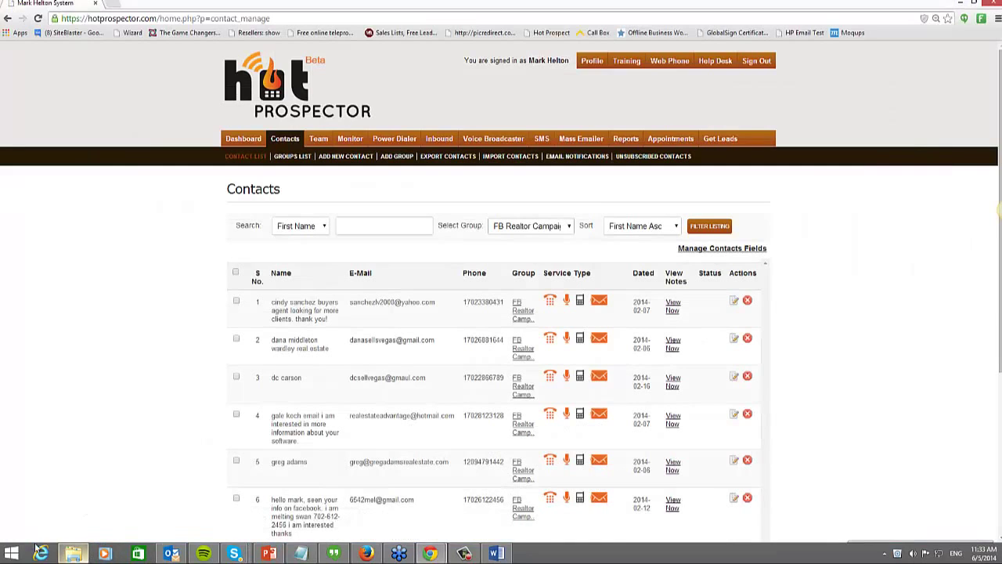
left_click(73, 554)
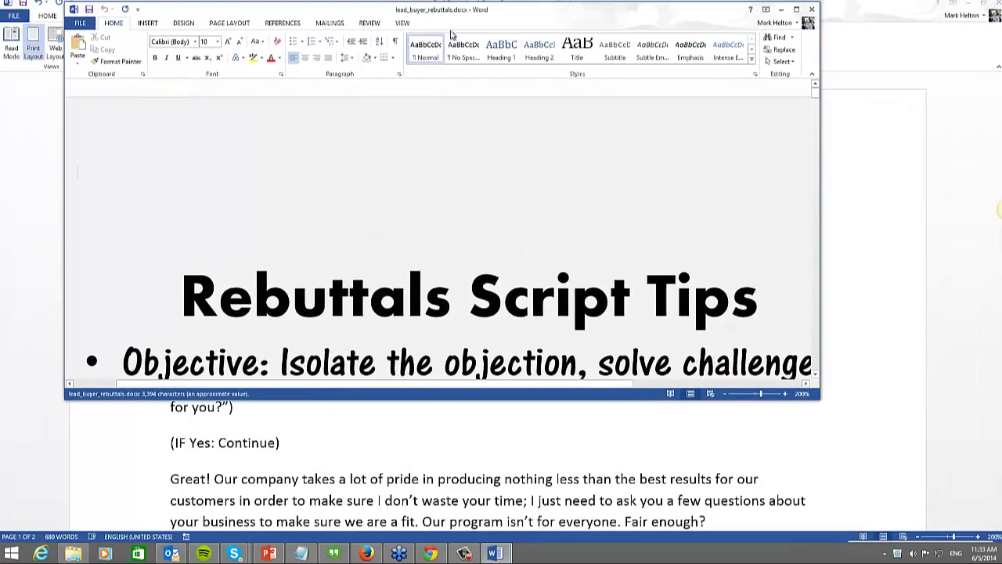
scroll(610, 186, "down", 1)
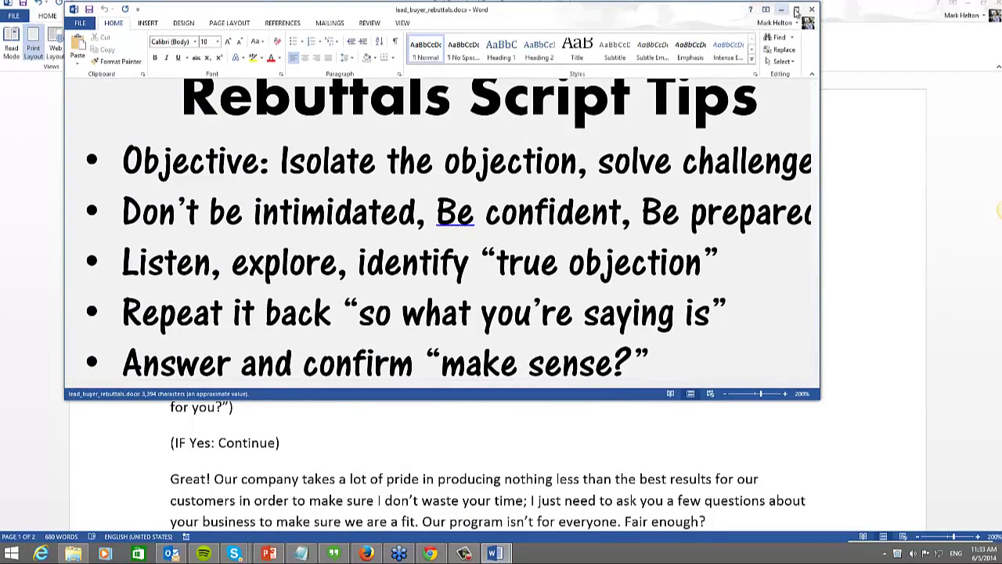
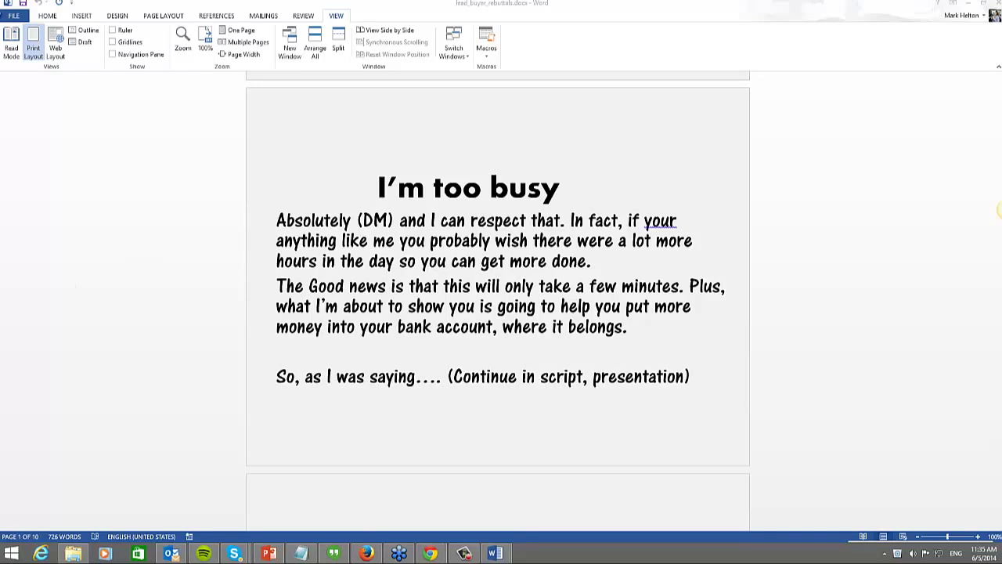
Step: Minimize the rebuttals and call script documents to return to the Hot Prospector contacts list in Chrome
left_click(968, 5)
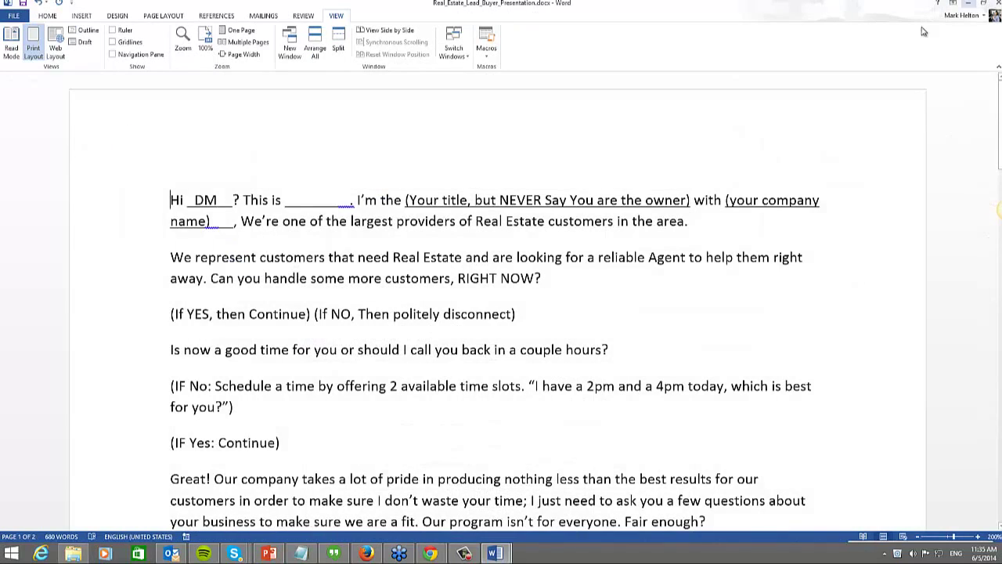
left_click(968, 5)
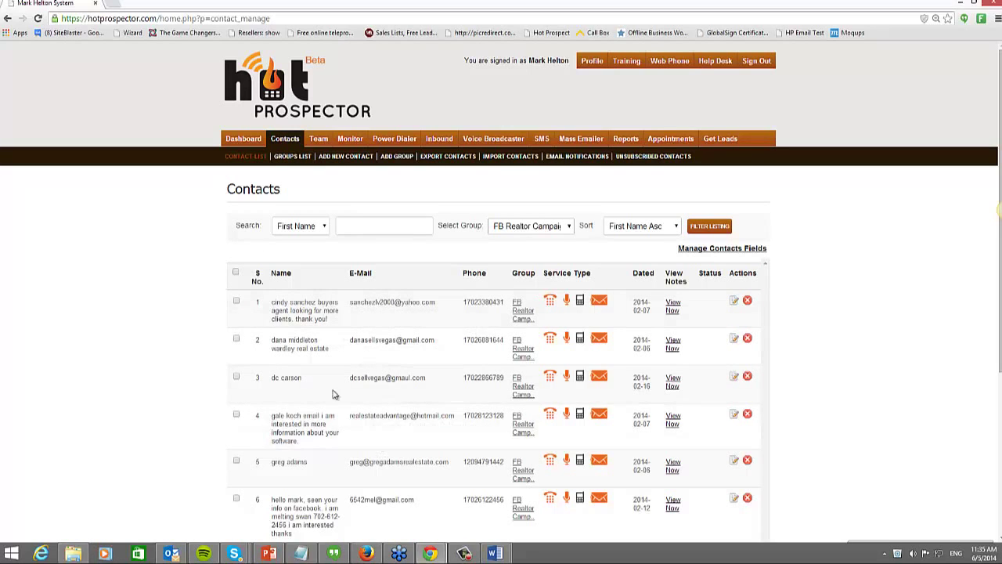
Step: View page 2 of the FB Realtor Campaign contacts and filter the listing to the Realtor Facebook Giveaway group
scroll(376, 450, "down", 3)
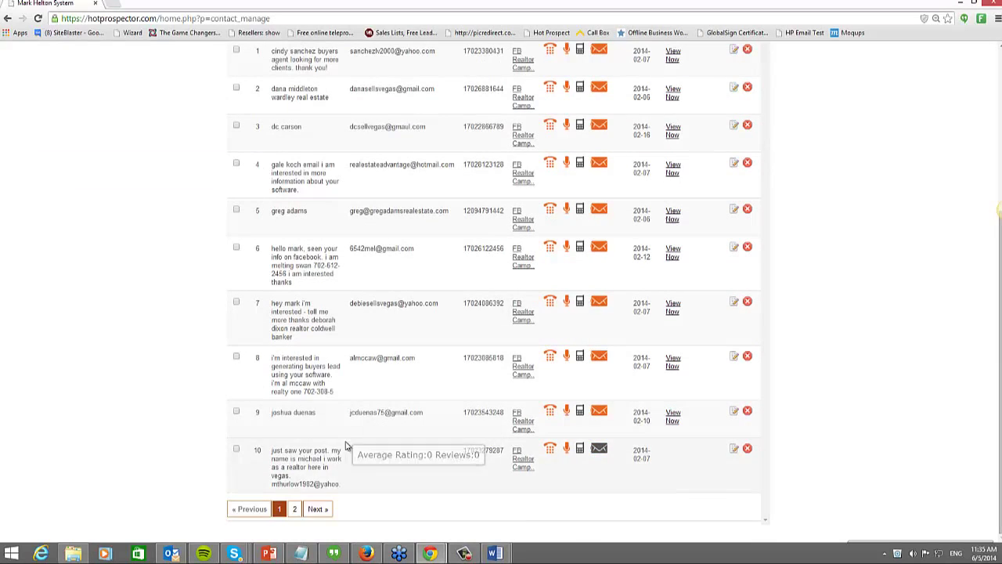
left_click(296, 509)
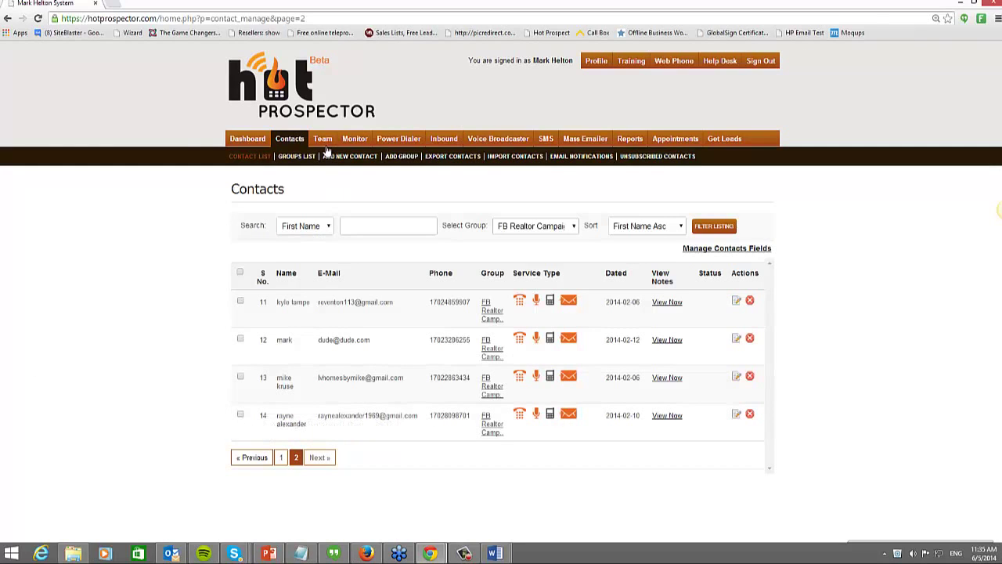
left_click(546, 228)
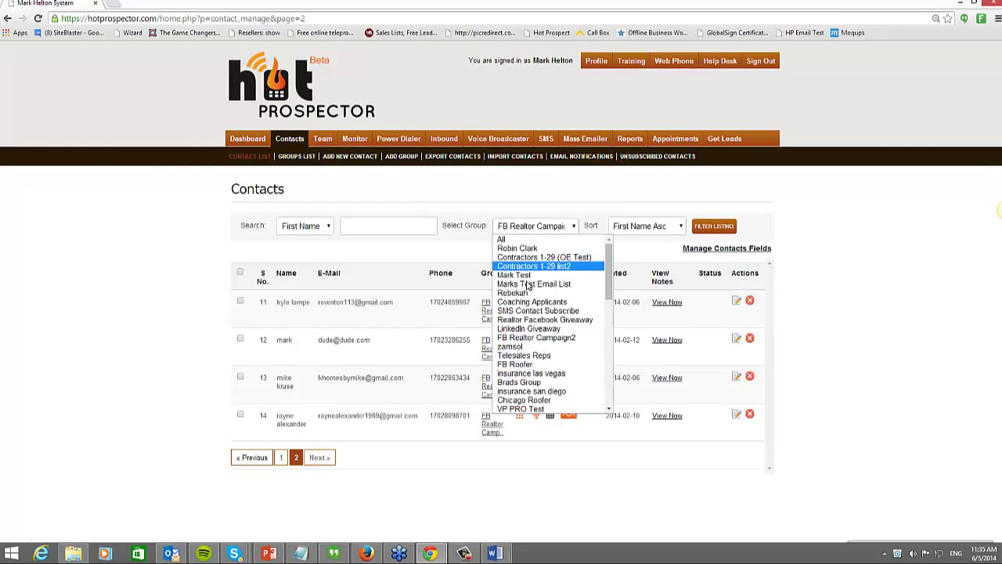
left_click(566, 326)
left_click(712, 226)
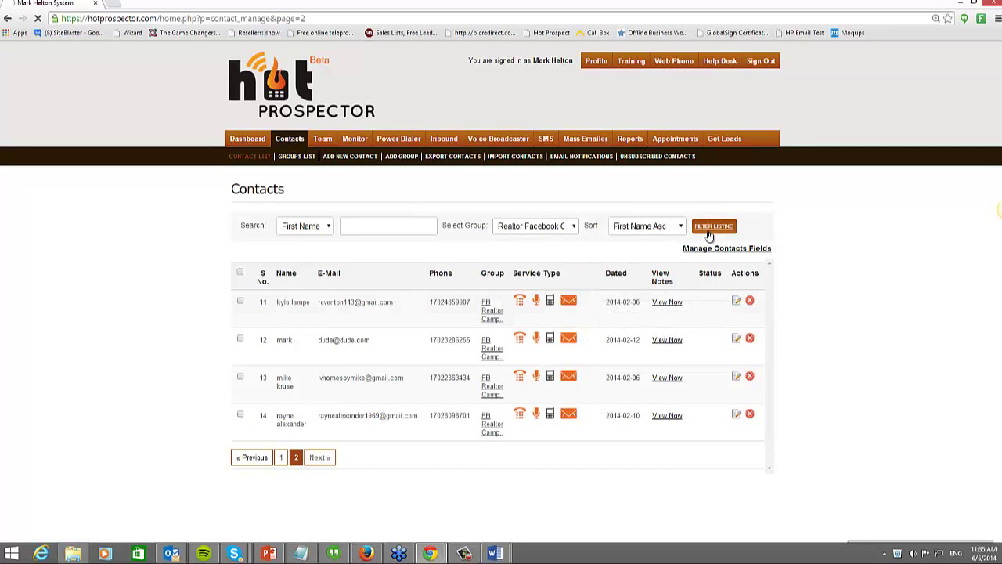
Step: Go to page 5 of the filtered contacts and open the second contact's record to review its fields
scroll(202, 325, "down", 3)
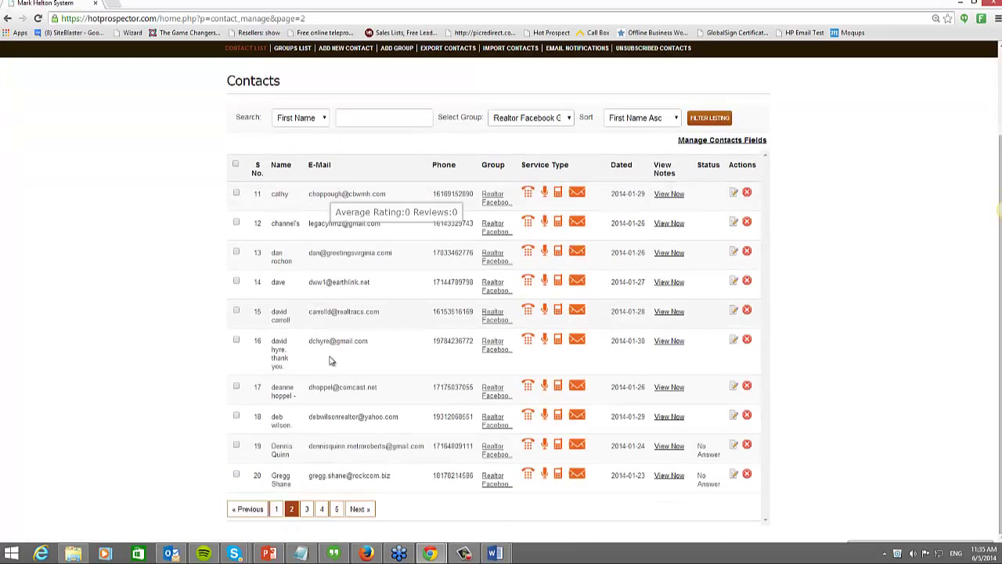
left_click(336, 509)
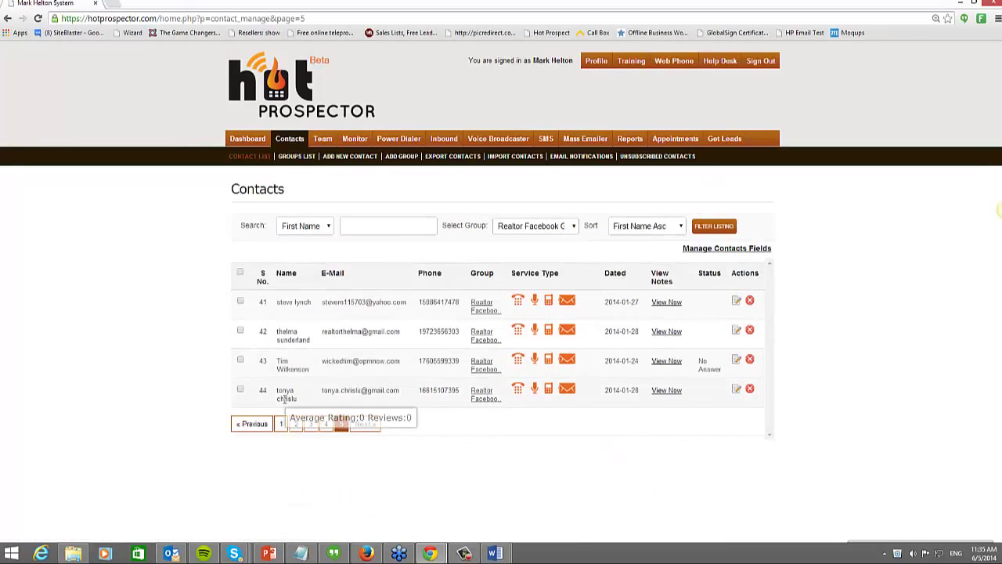
left_click(736, 330)
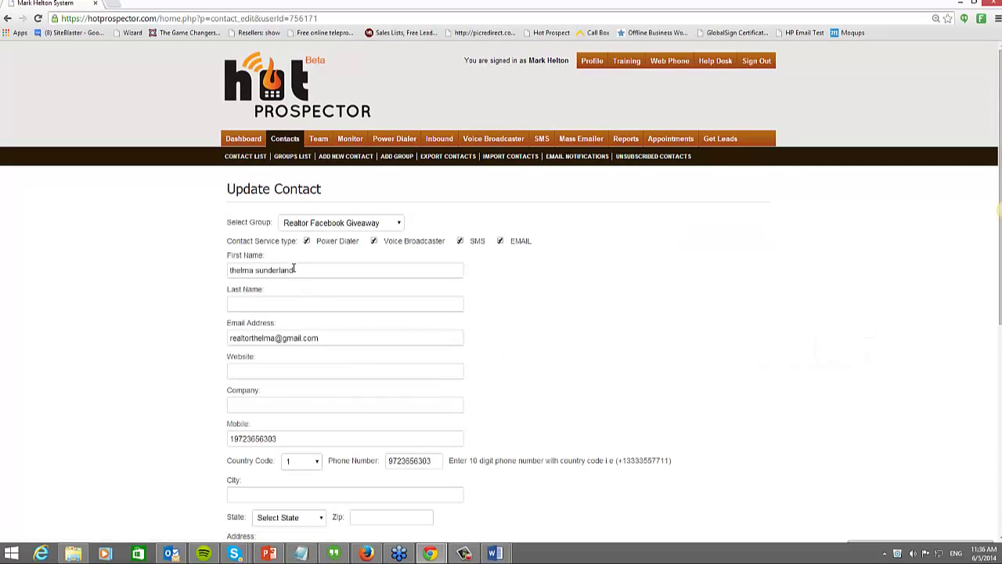
scroll(181, 414, "down", 1)
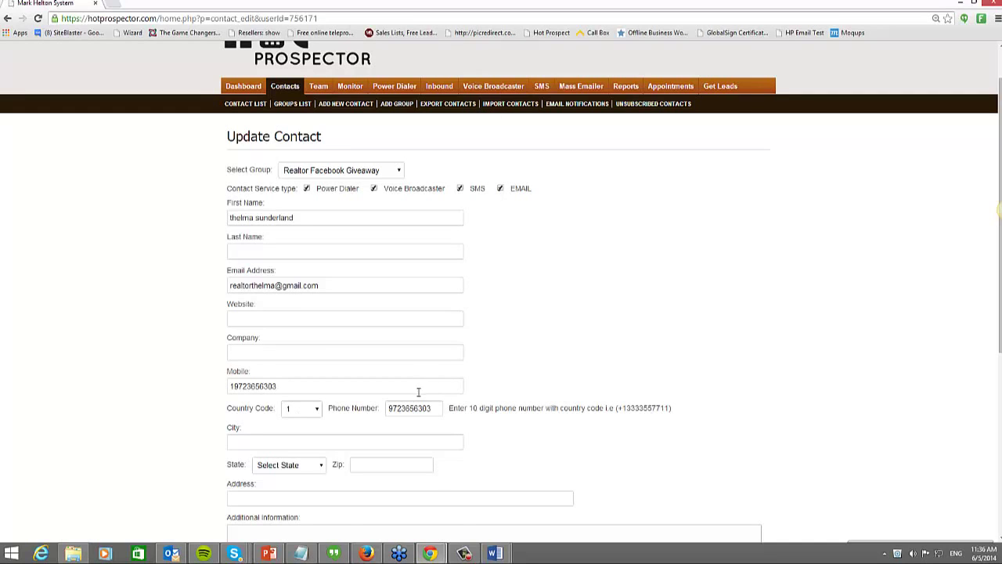
scroll(135, 270, "up", 1)
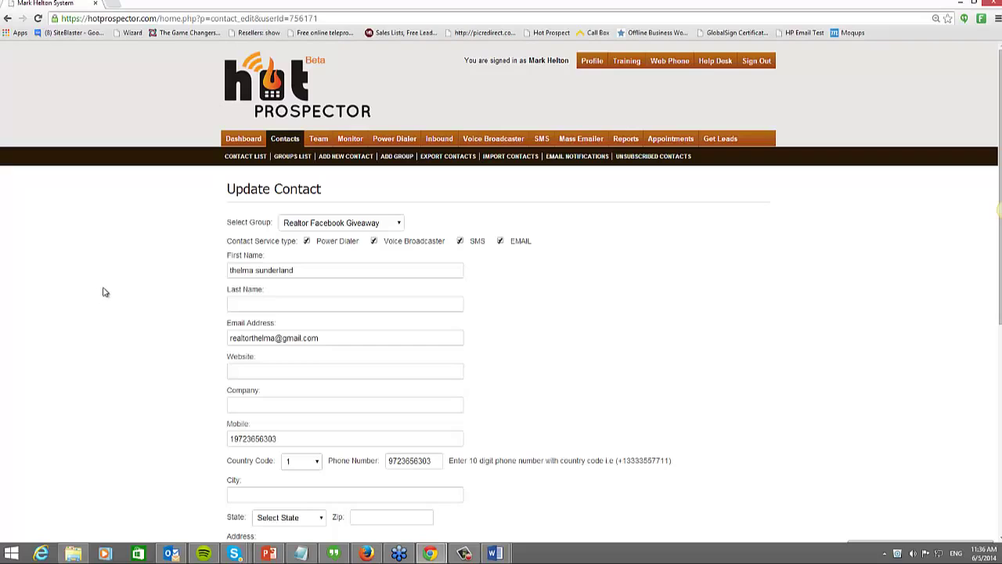
Step: Return to the Hot Prospector dashboard and open craigslist.com in a new browser tab
left_click(241, 141)
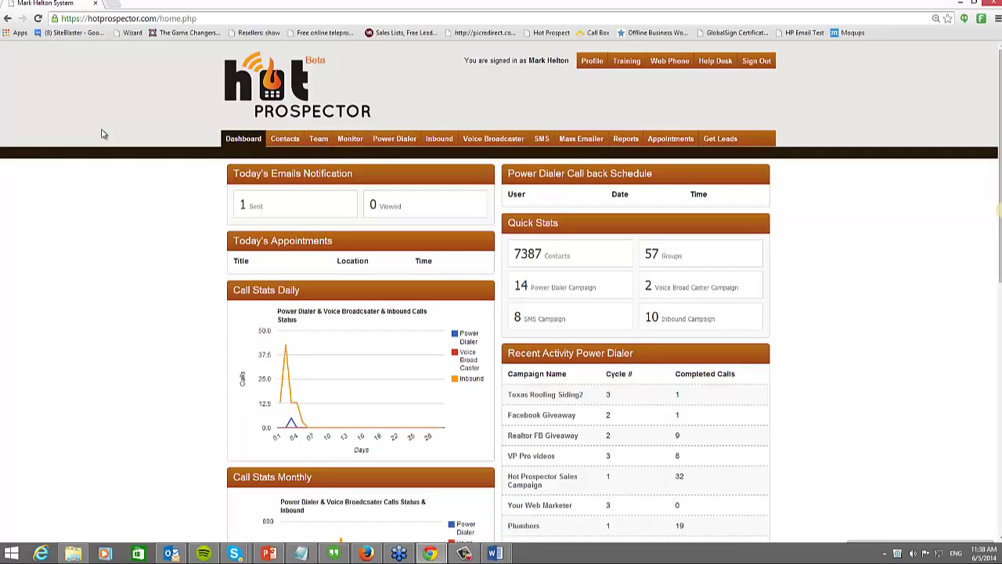
left_click(117, 6)
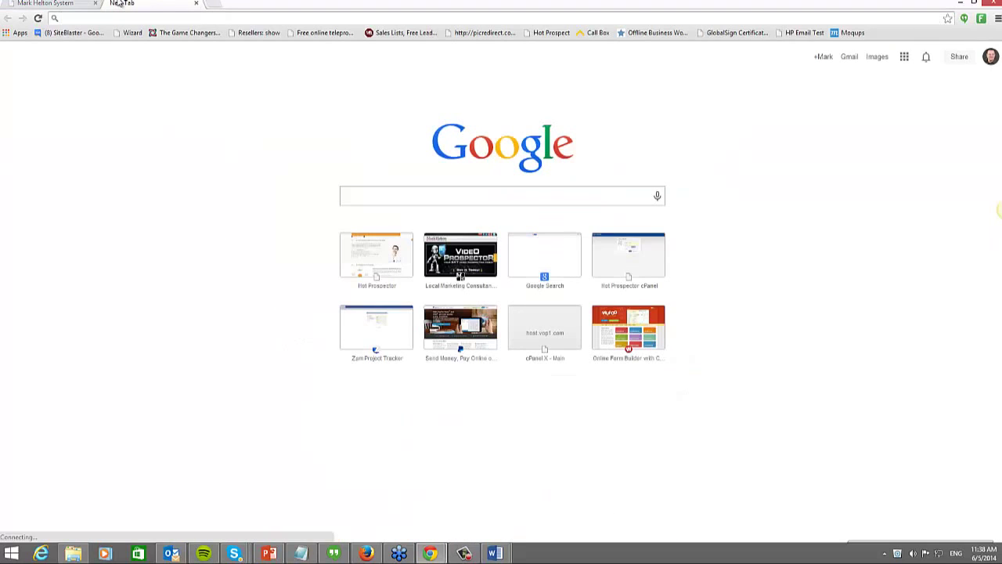
type("craigslist.com")
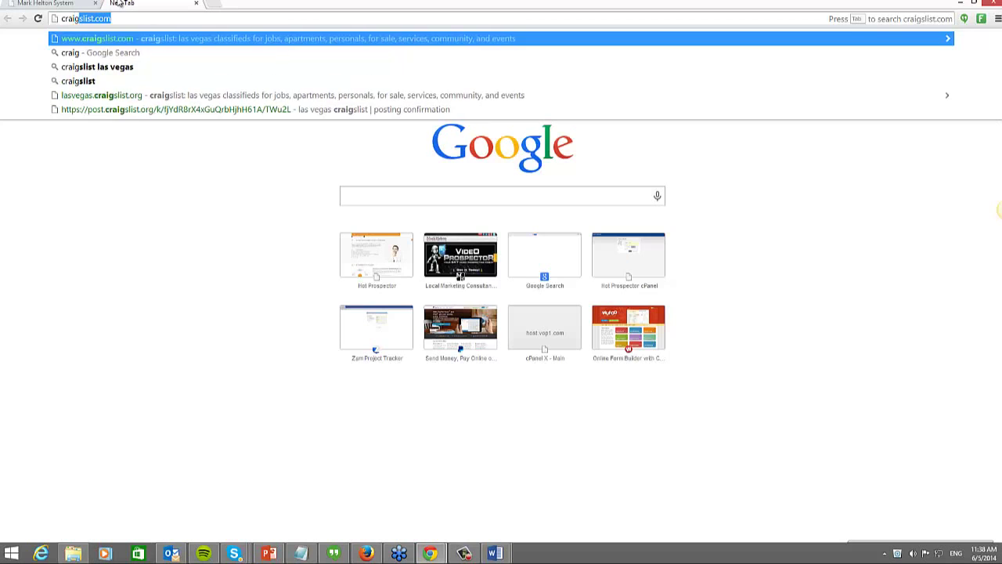
key("Return")
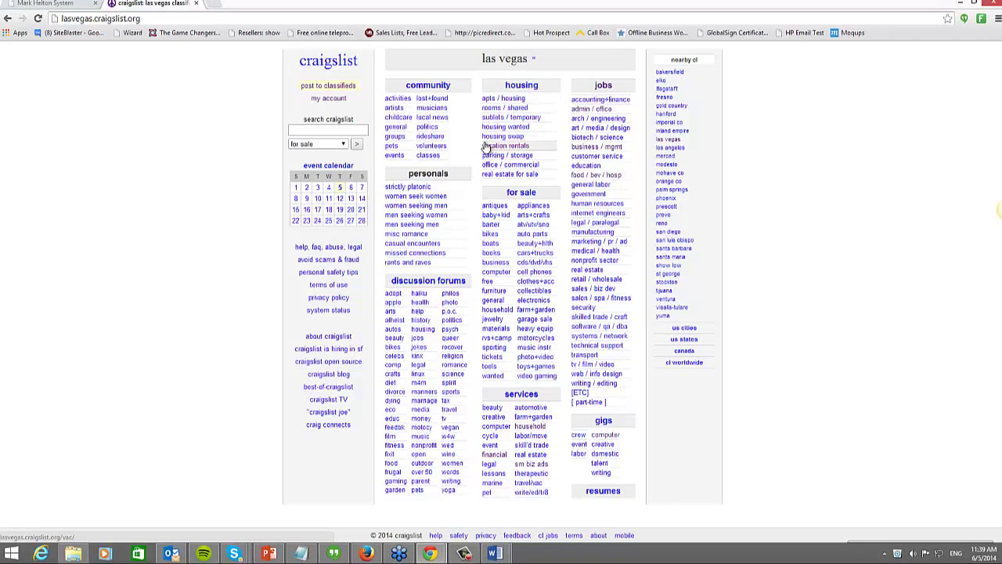
Step: Open the Las Vegas apts / housing listings and set the bedroom filter to 3+ BR, leaving the open house date unset
left_click(506, 100)
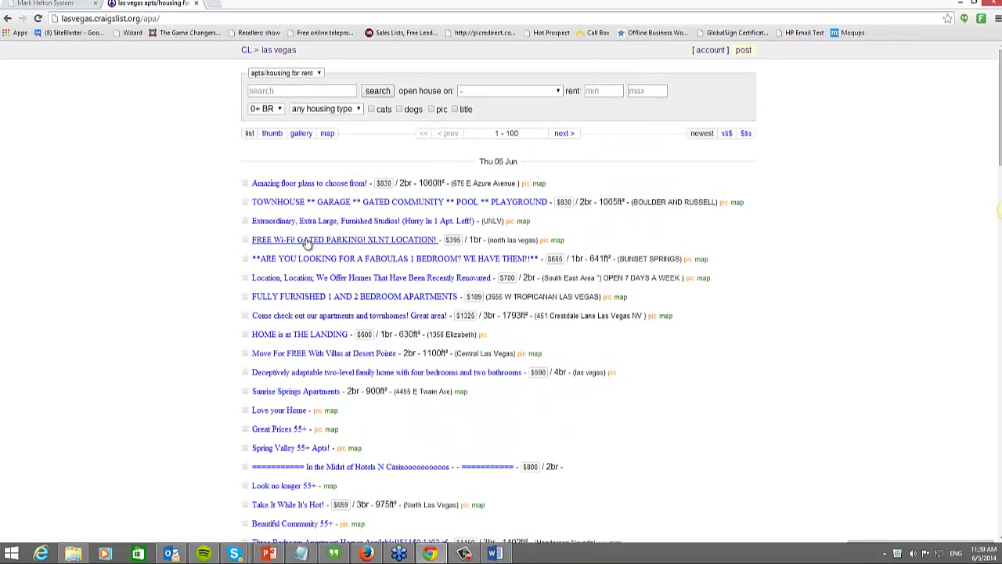
left_click(272, 110)
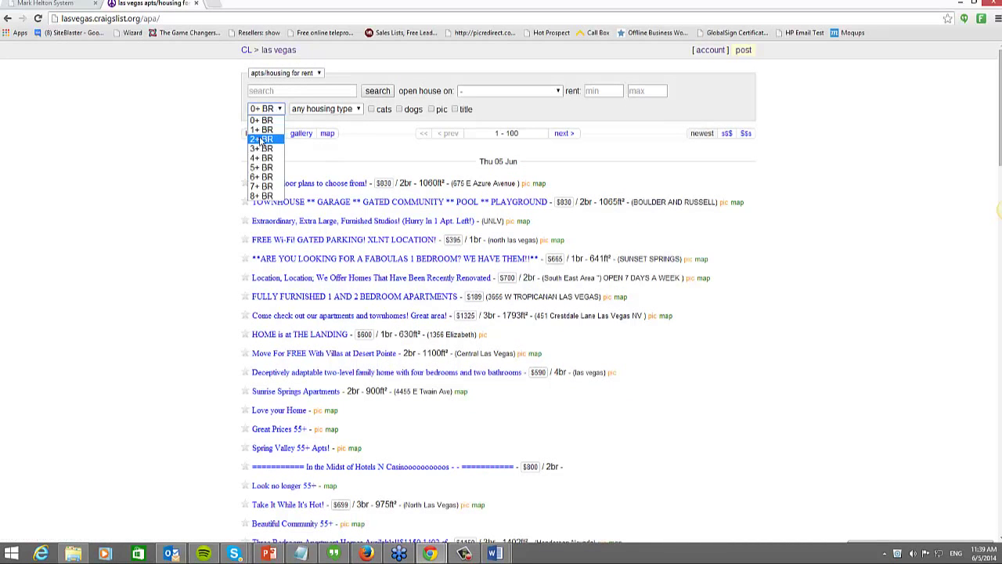
left_click(261, 148)
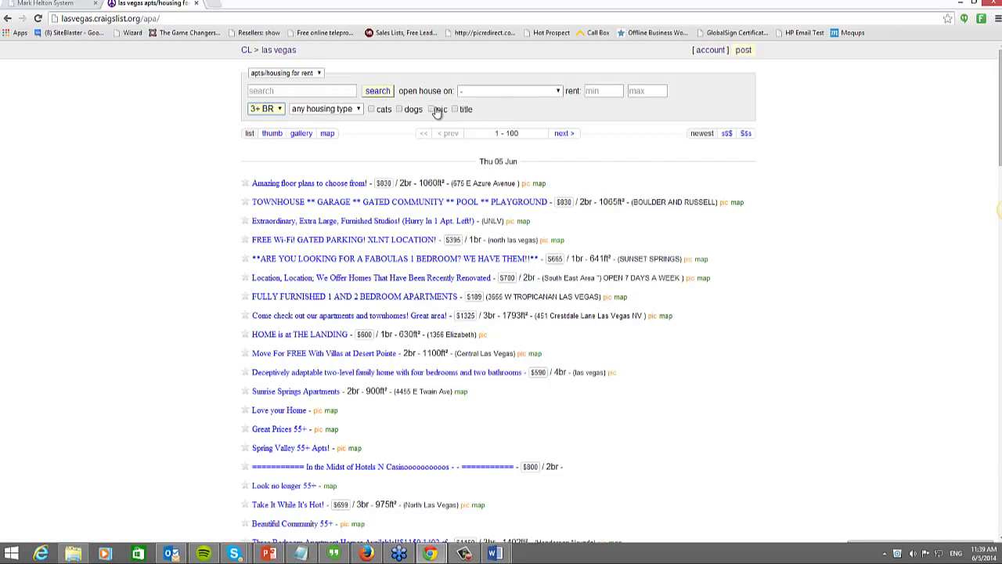
left_click(537, 98)
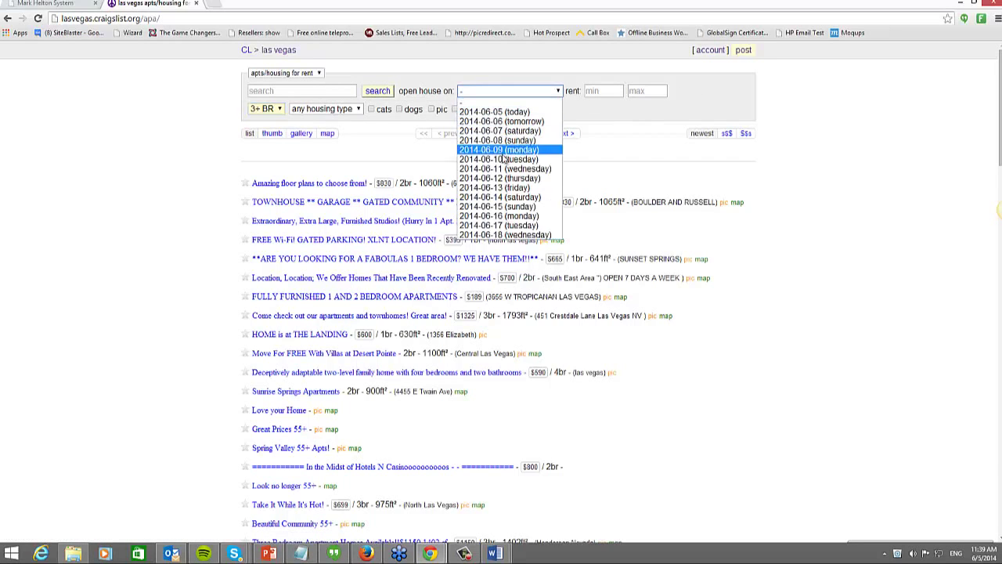
left_click(648, 108)
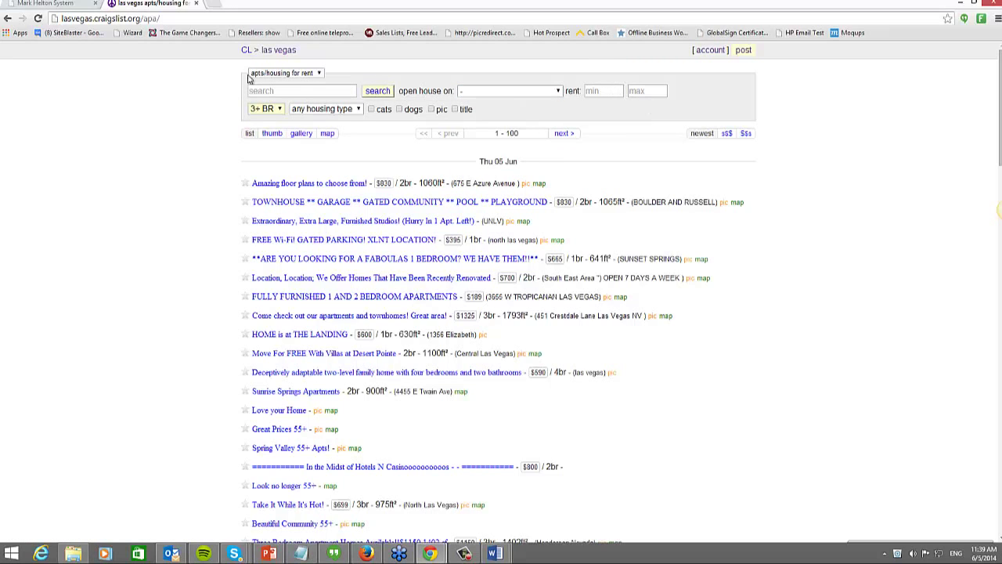
Step: Switch the listing category to real estate for sale
left_click(293, 75)
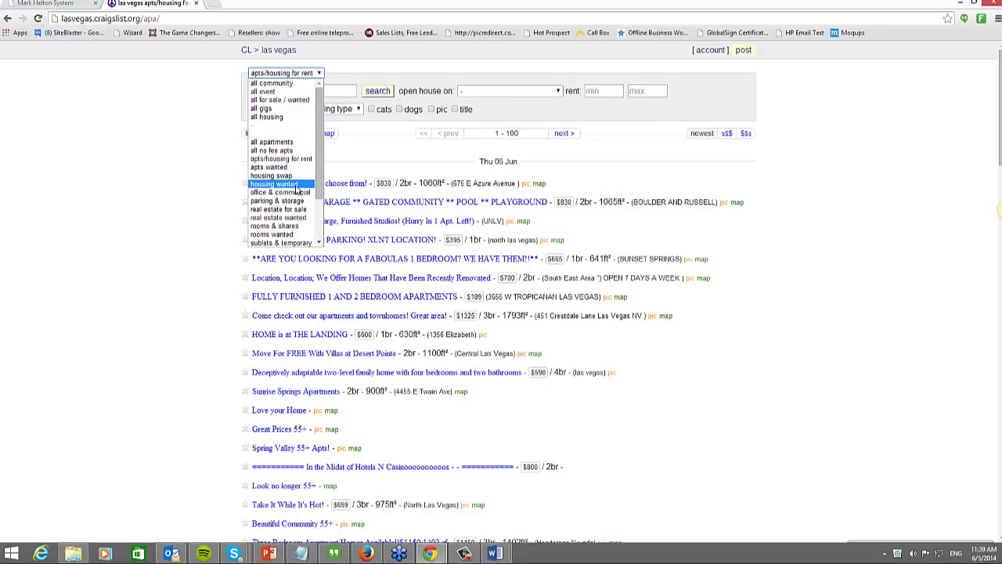
scroll(297, 188, "down", 3)
left_click(279, 150)
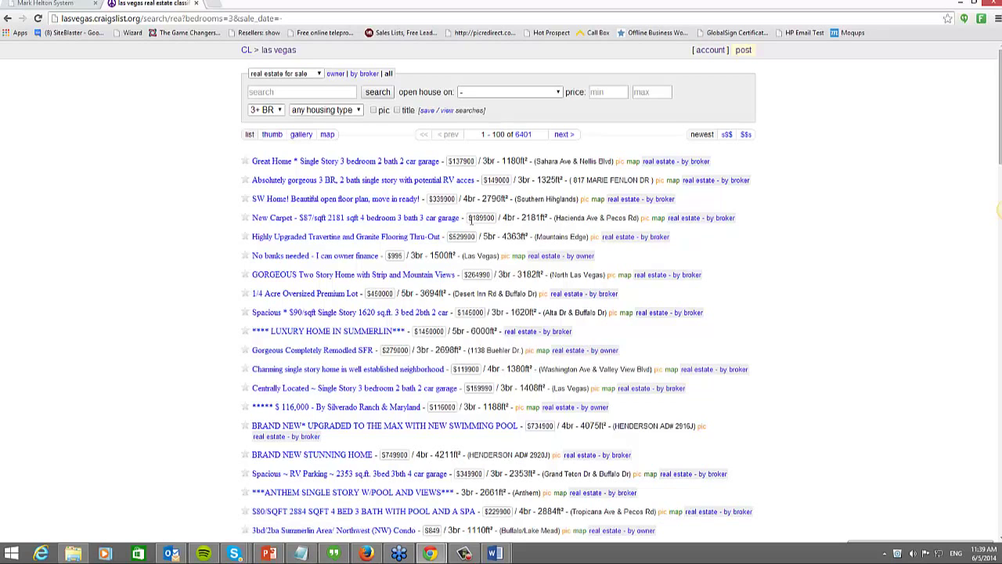
Step: Highlight the price of the New Carpet 4 bedroom listing near Hacienda Ave & Pecos Rd, and open the listing to view its details
left_click_drag(469, 219, 492, 219)
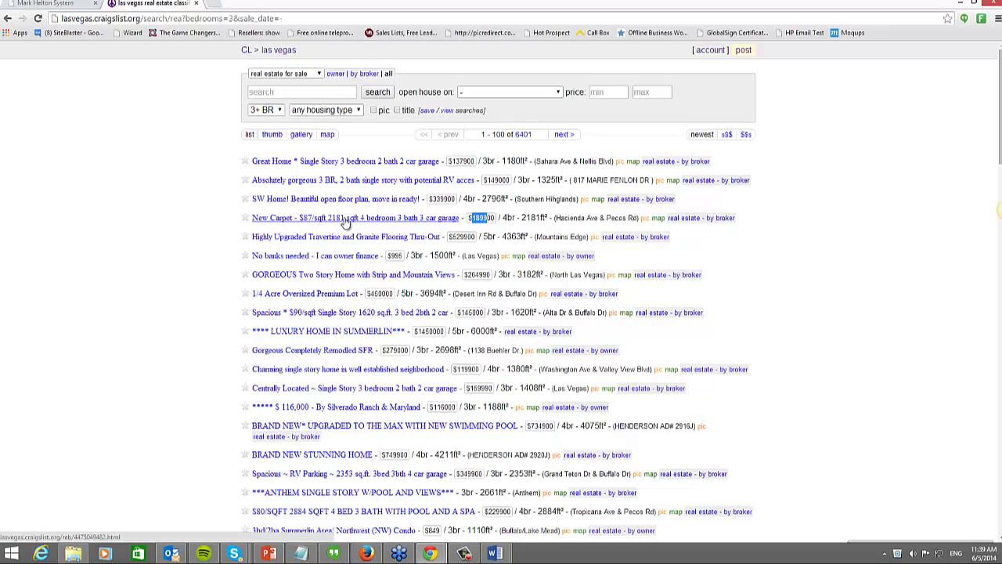
left_click(388, 219)
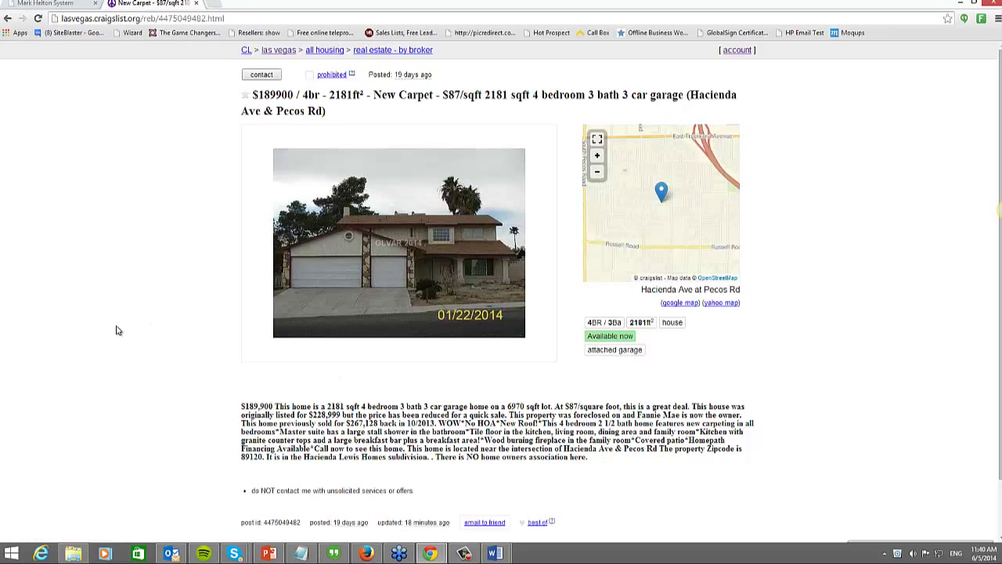
scroll(200, 356, "down", 1)
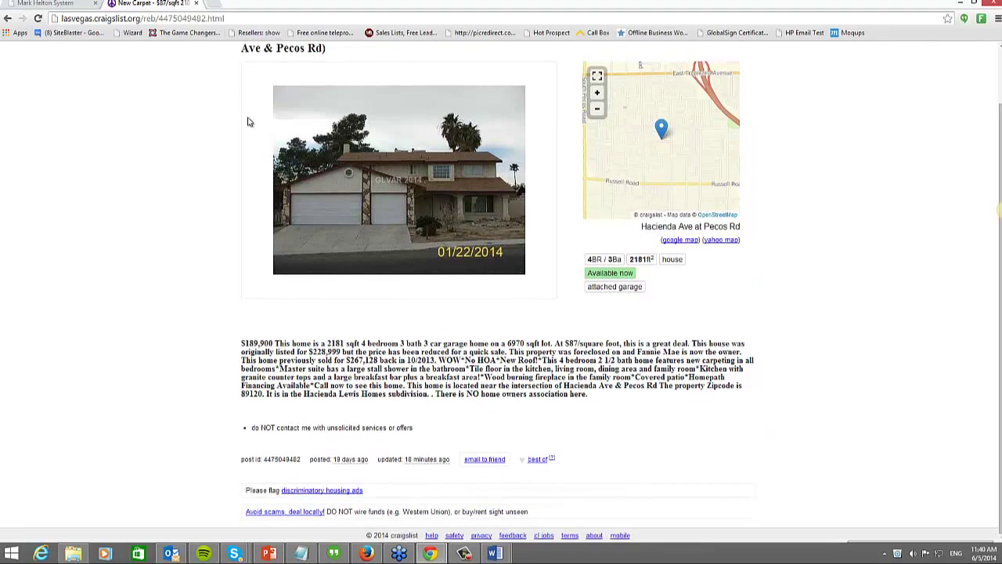
scroll(379, 109, "up", 1)
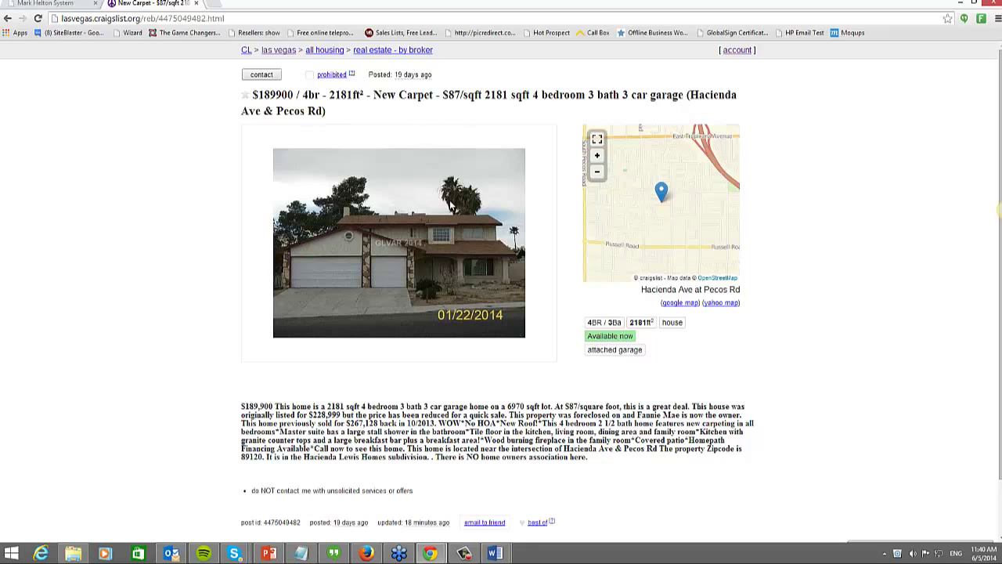
Step: Highlight the listing's title and its description paragraph in turn, clearing each selection
left_click_drag(331, 114, 231, 90)
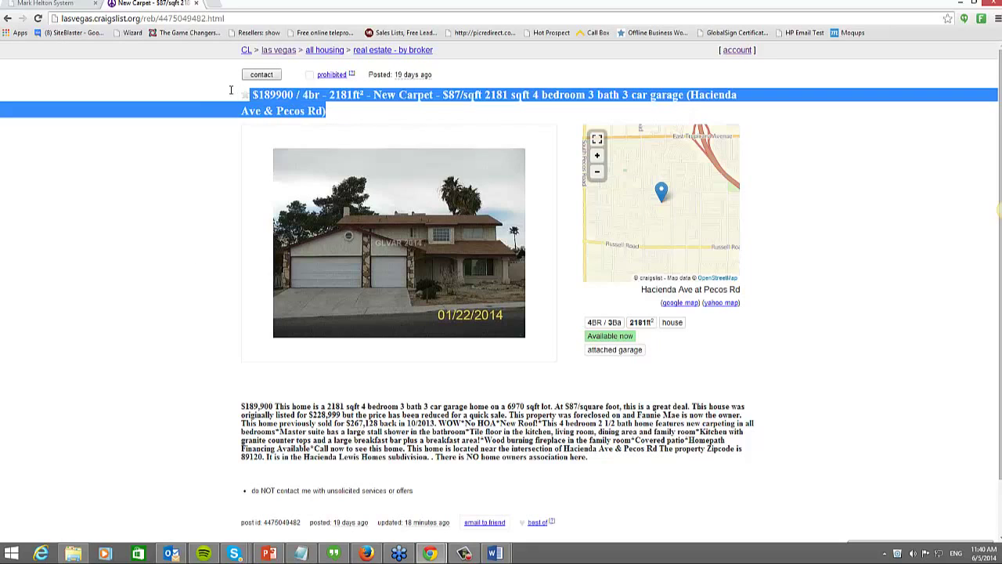
left_click(91, 195)
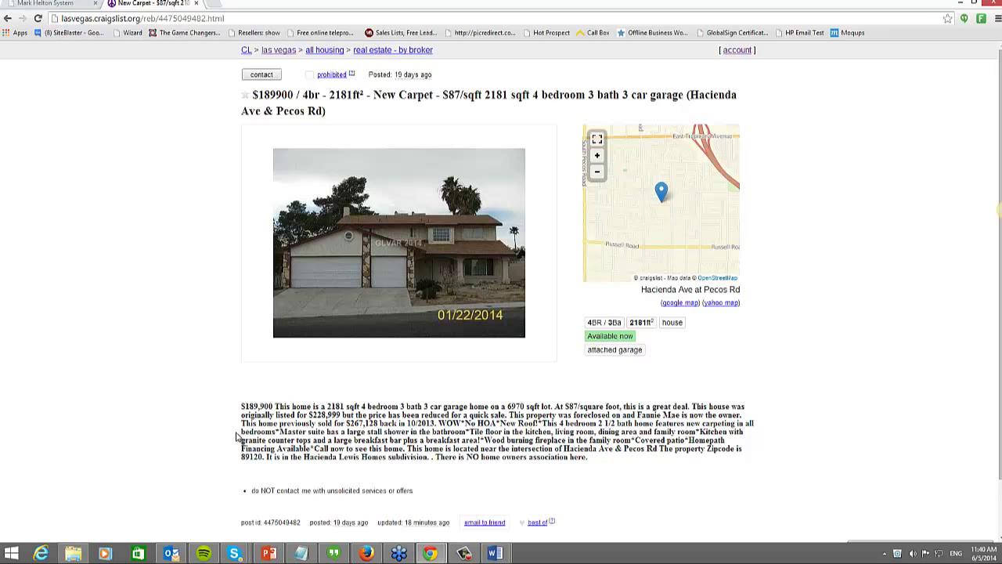
left_click_drag(246, 402, 611, 462)
left_click(161, 375)
Step: Search Google for "trulia las vegas" in a new browser tab
left_click(216, 4)
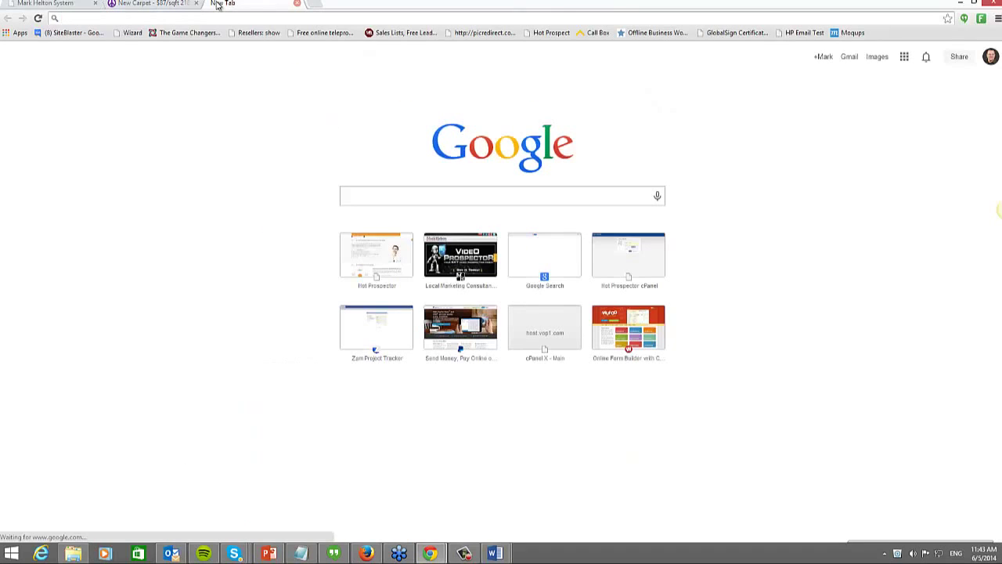
type("tr")
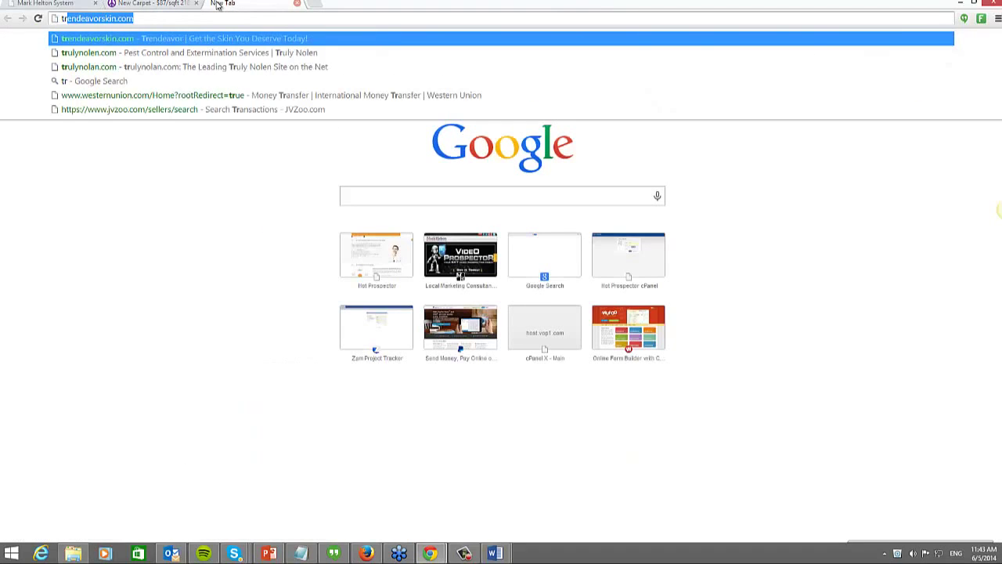
type("ulia")
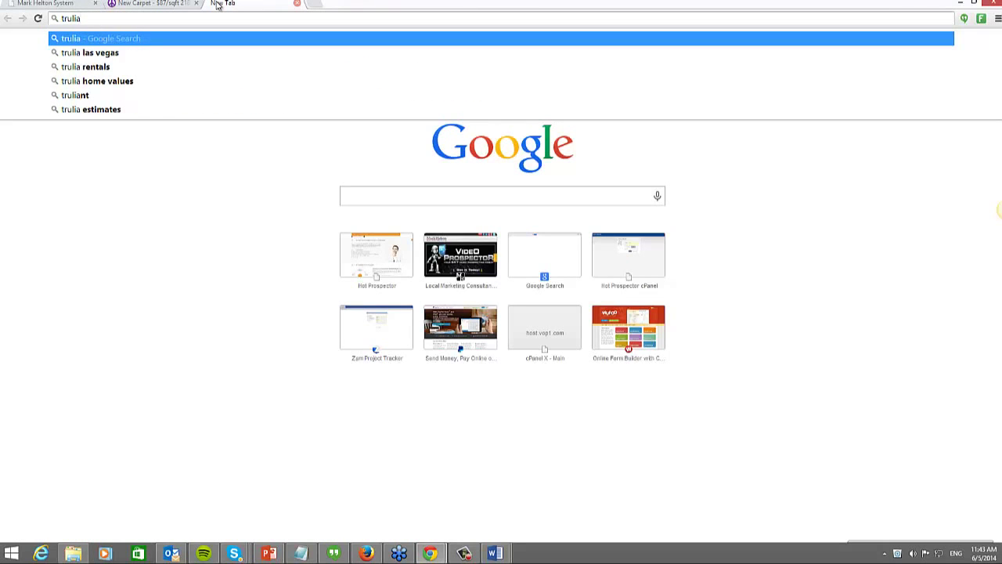
key("Down")
key("Return")
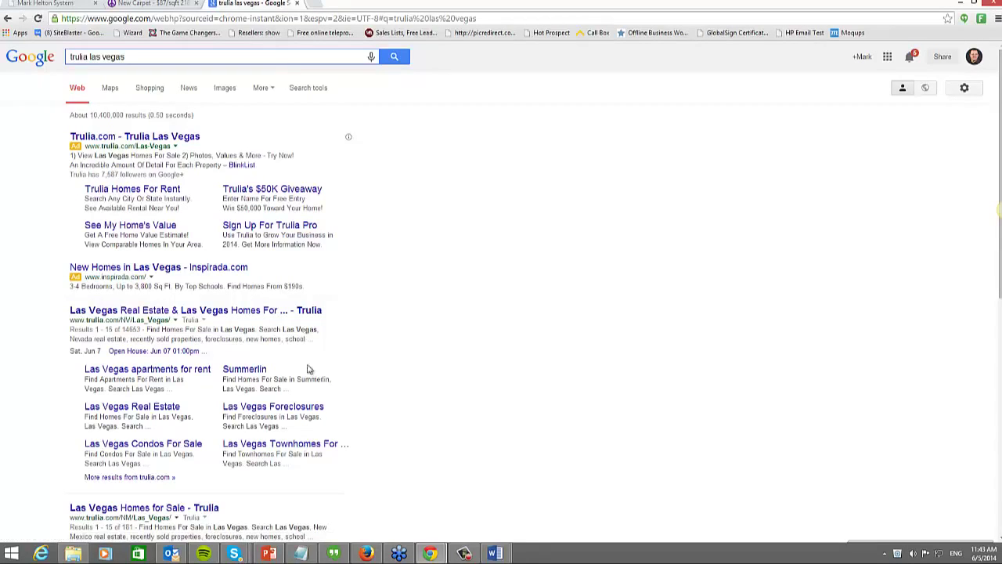
Step: Replace the Google query with "fidelity national title las vegas" and run the search
left_click_drag(139, 56, 44, 58)
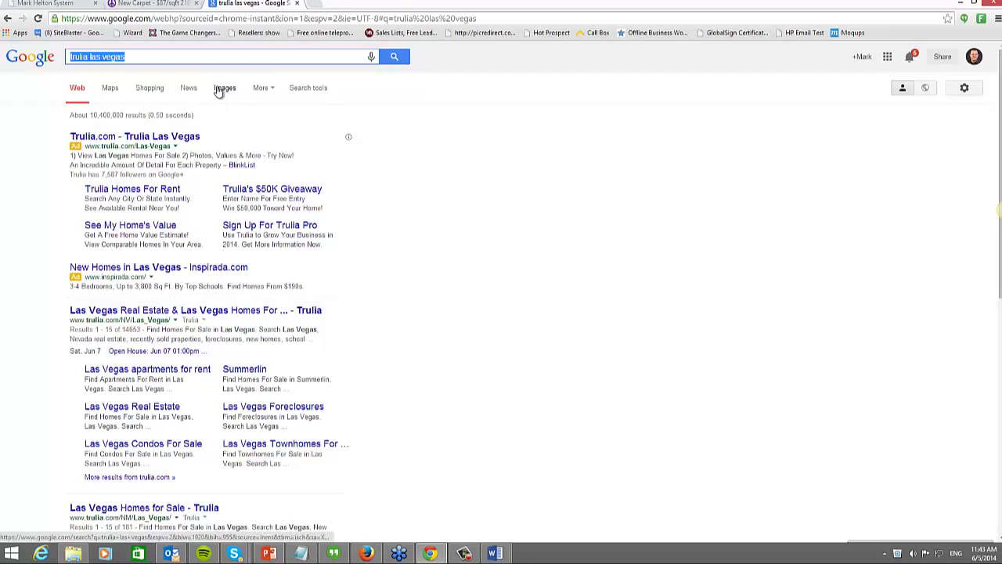
type("Fideli")
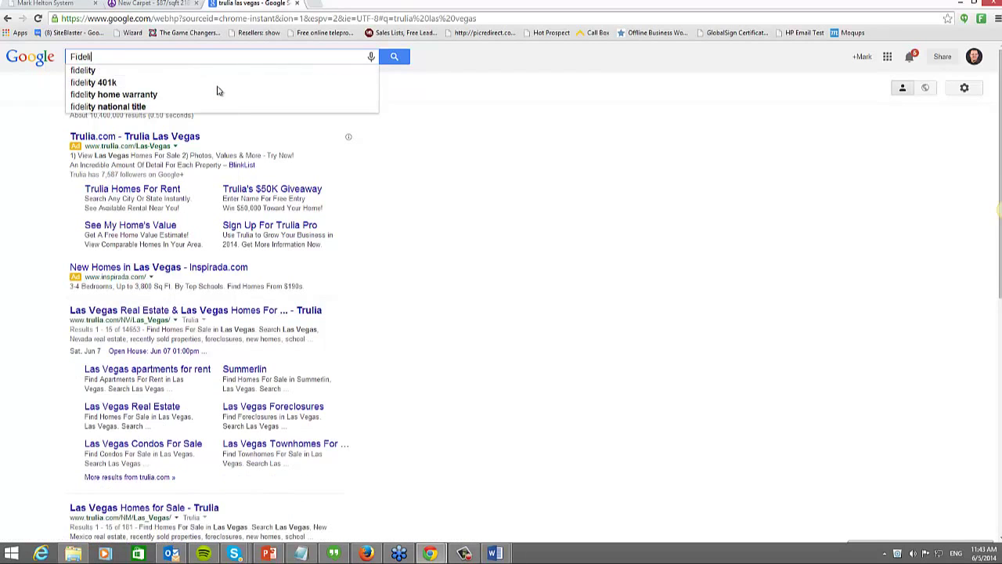
type("tynati")
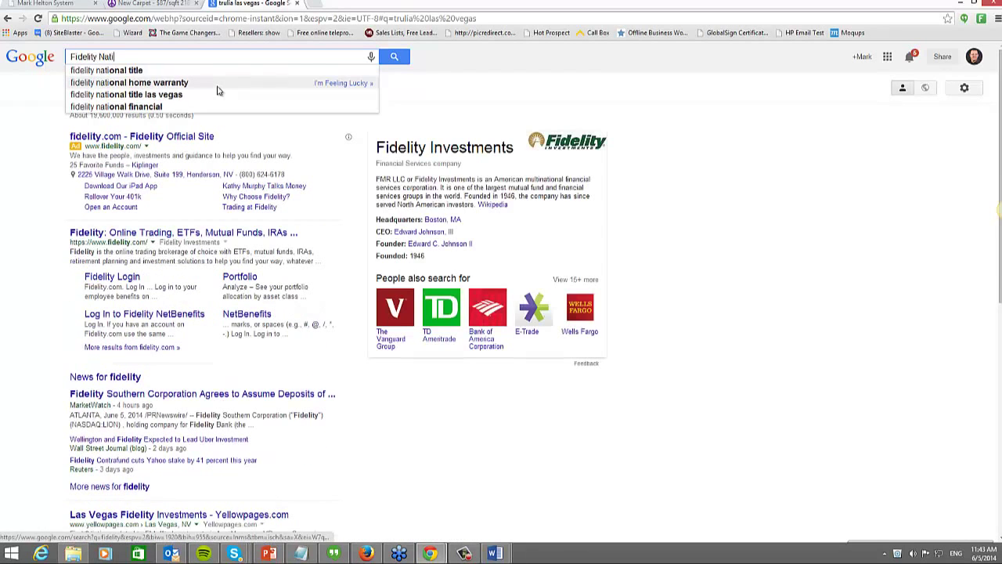
key("Down")
key("Down")
key("Down")
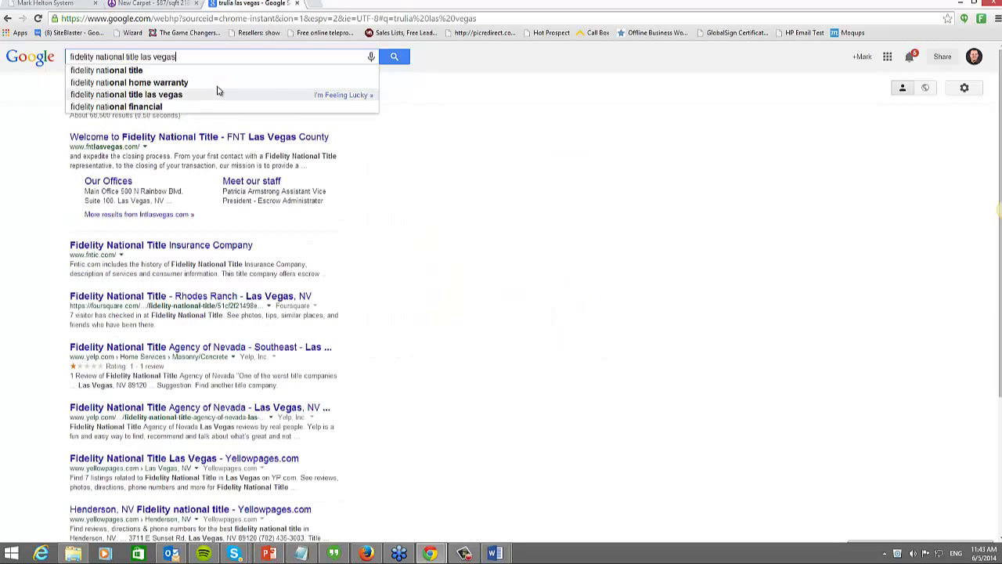
key("Return")
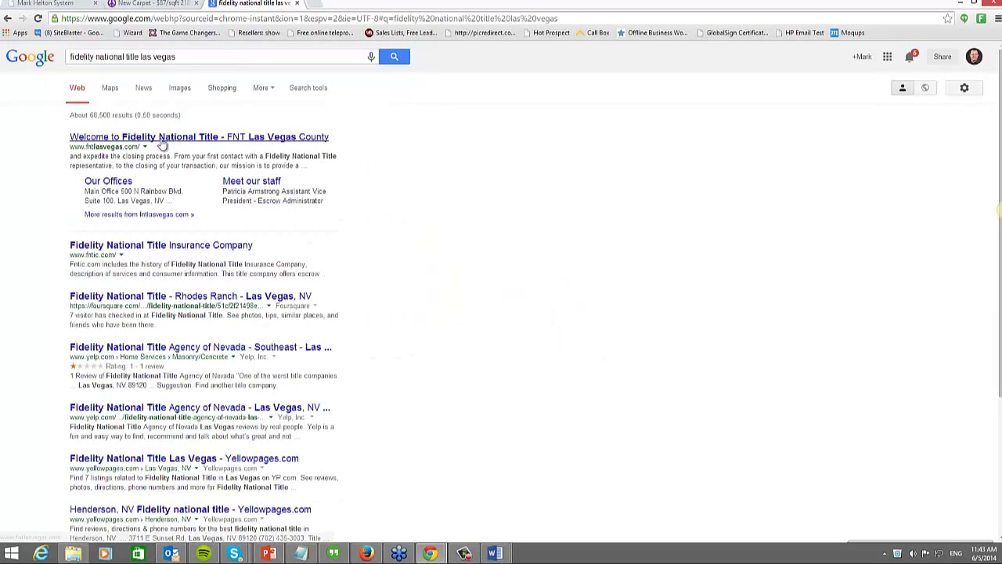
Step: Open the Fidelity National Title Las Vegas website from the search results and look over its Forms and Tools options
left_click(157, 139)
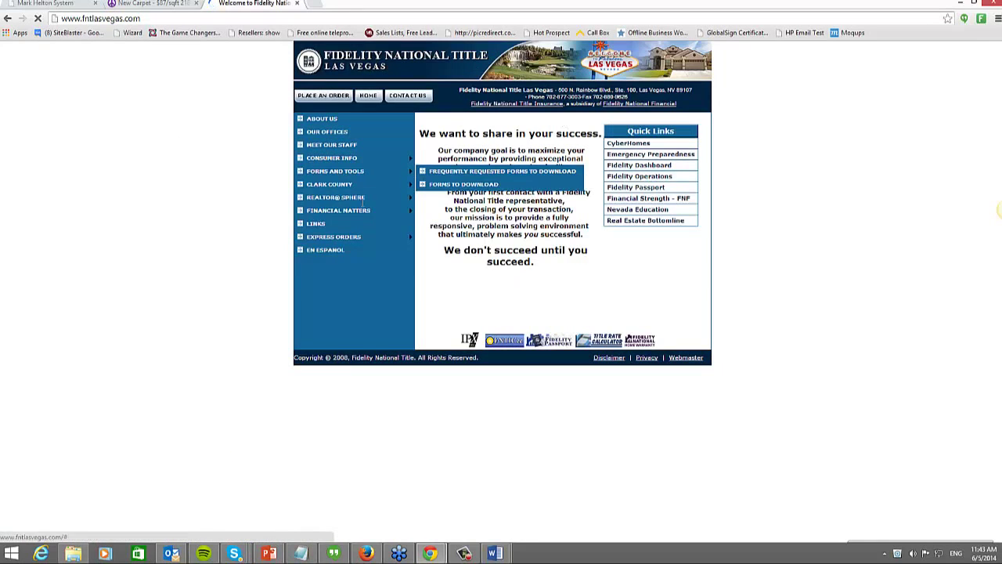
mouse_move(315, 242)
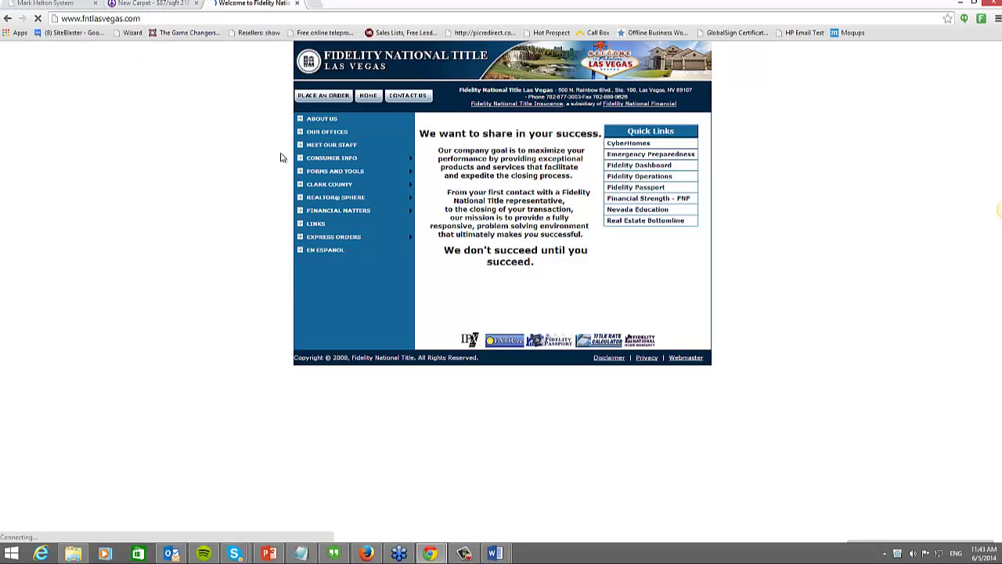
Step: Return to the New Carpet Craigslist listing and highlight its title and the note against unsolicited services, clearing the selections
left_click(154, 5)
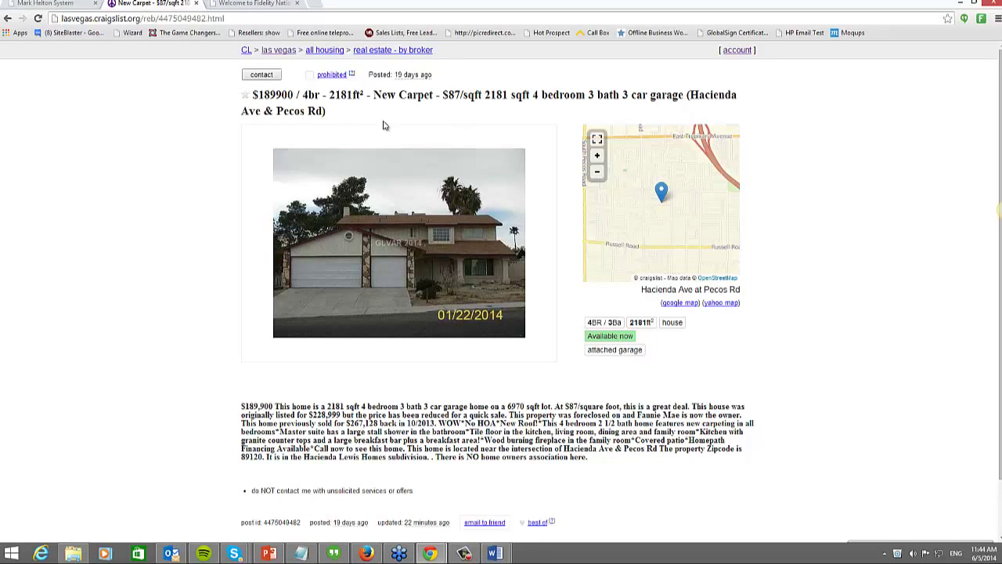
left_click_drag(345, 114, 233, 96)
left_click(48, 226)
scroll(619, 335, "down", 1)
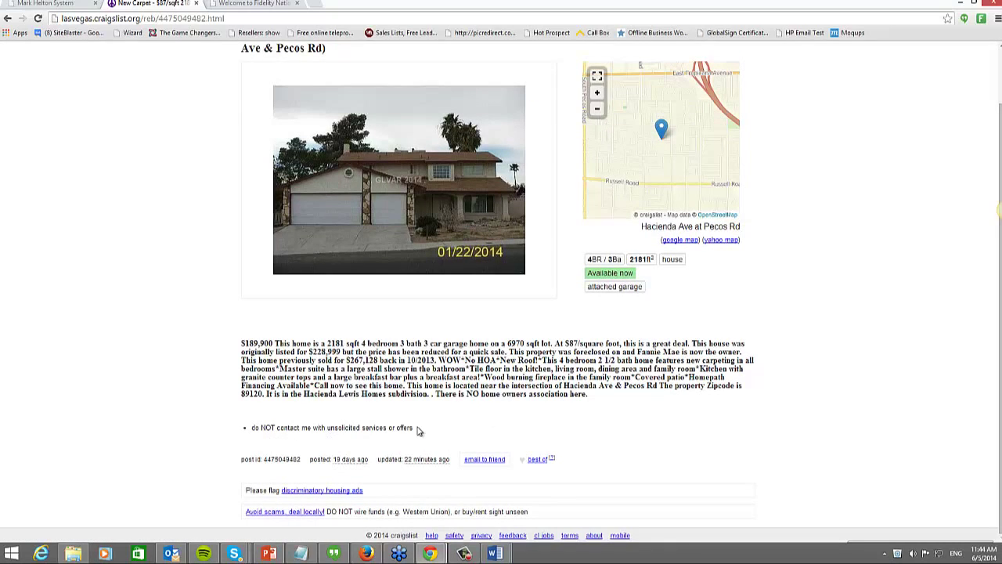
left_click_drag(415, 429, 247, 426)
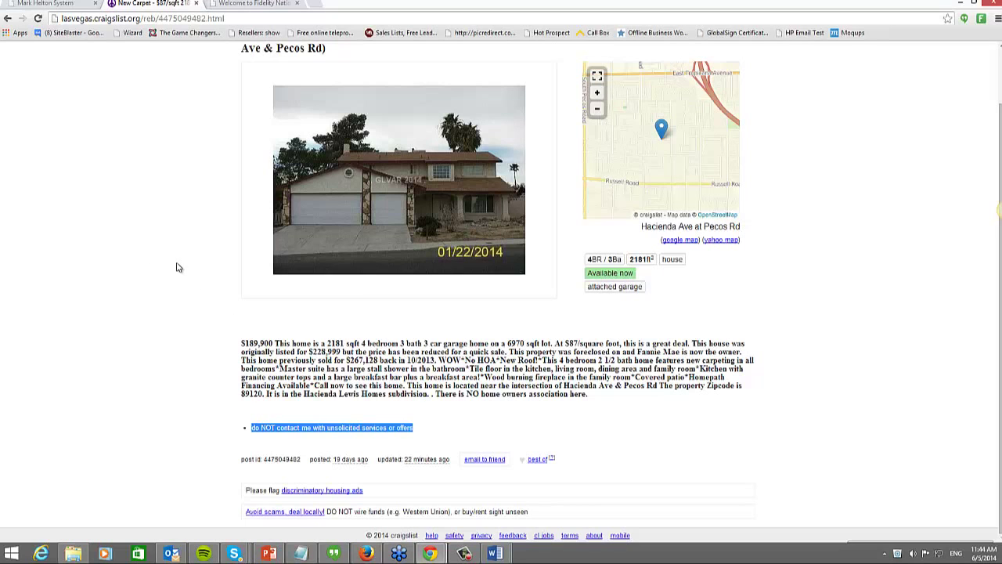
scroll(176, 289, "up", 2)
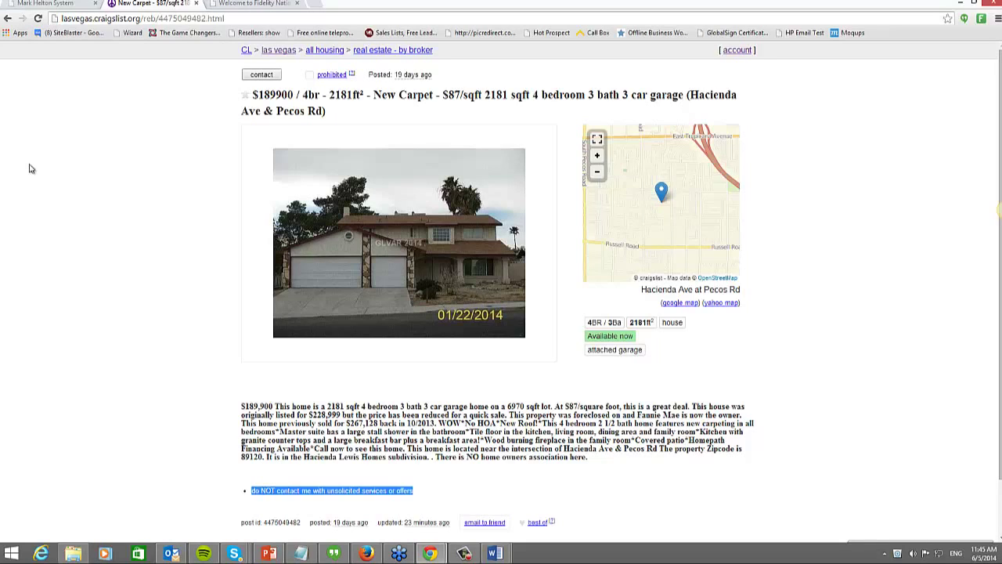
left_click(205, 224)
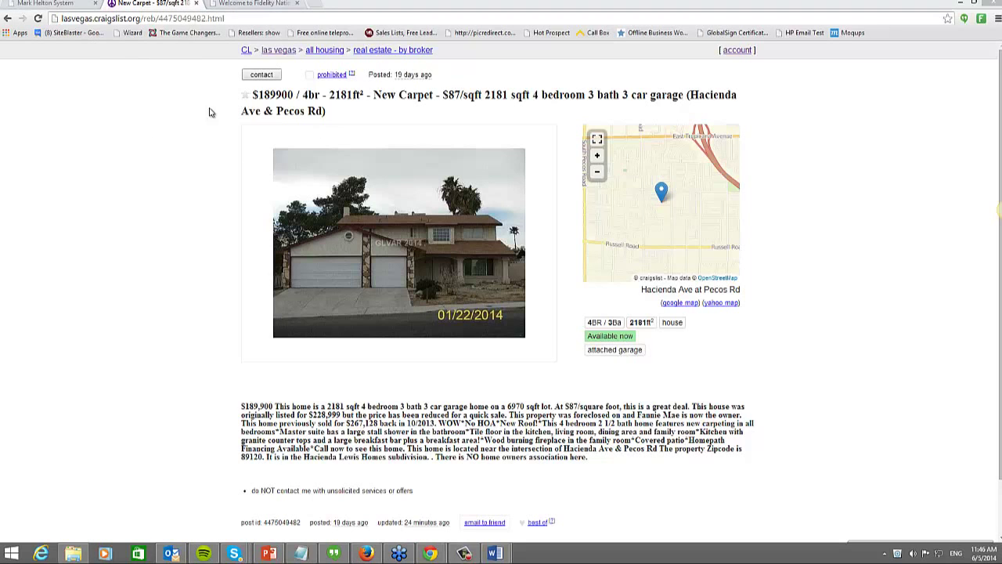
Step: Go to the Las Vegas Craigslist home page, and switch back to the Hot Prospector dashboard
left_click(279, 50)
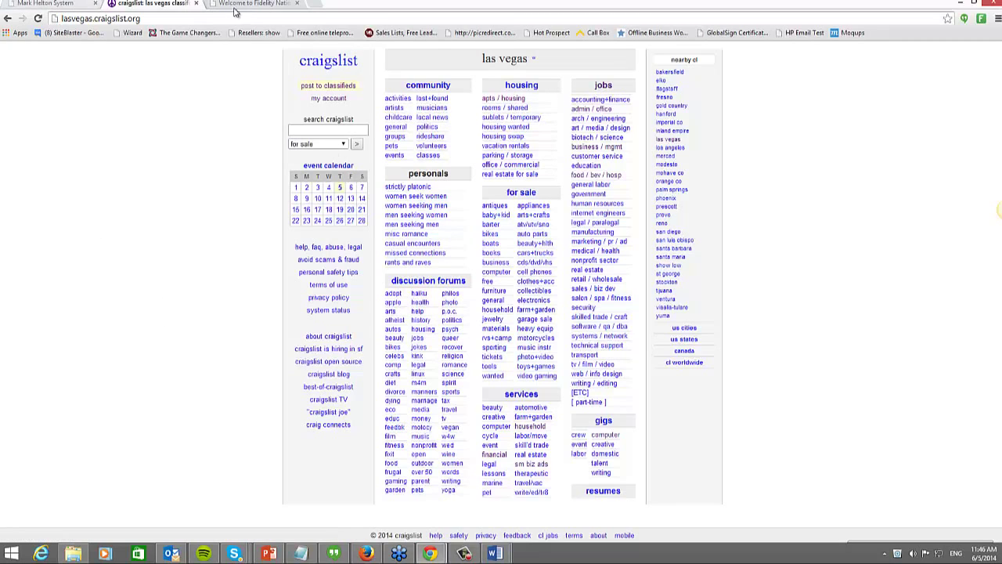
left_click(71, 4)
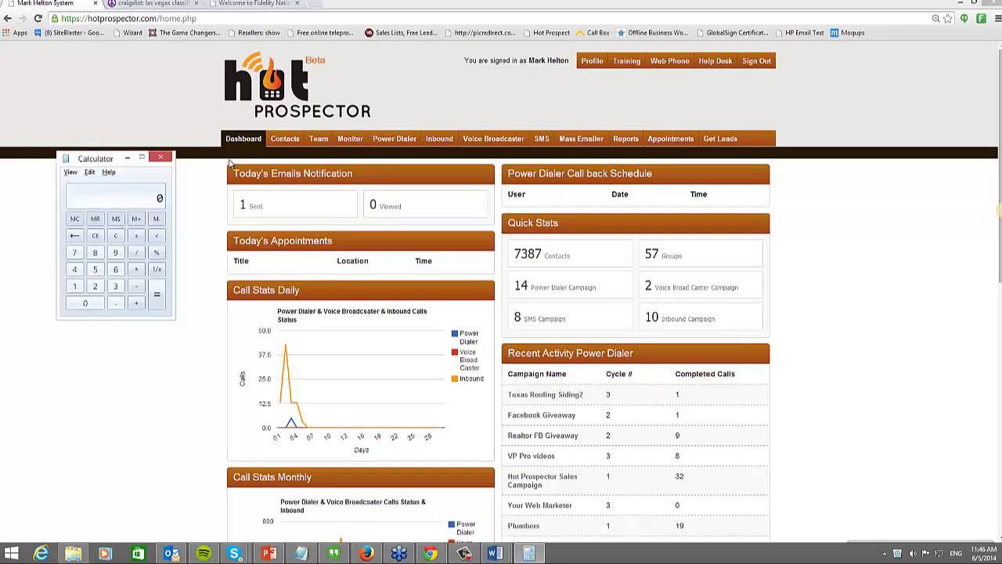
Step: Divide 180 by 25 in the Calculator and minimize its window when finished
left_click_drag(118, 158, 272, 147)
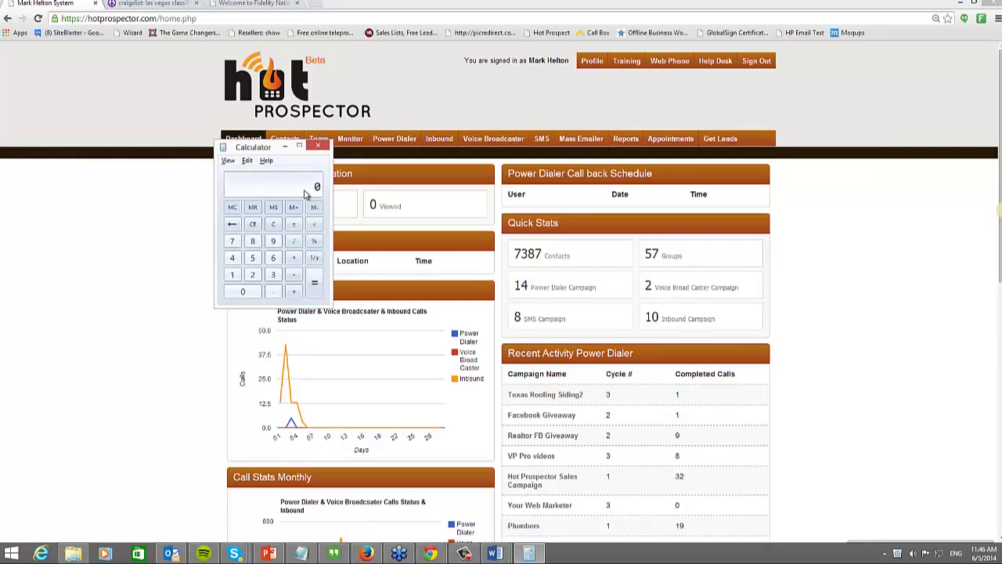
type("180/25")
key("Return")
left_click_drag(245, 150, 255, 142)
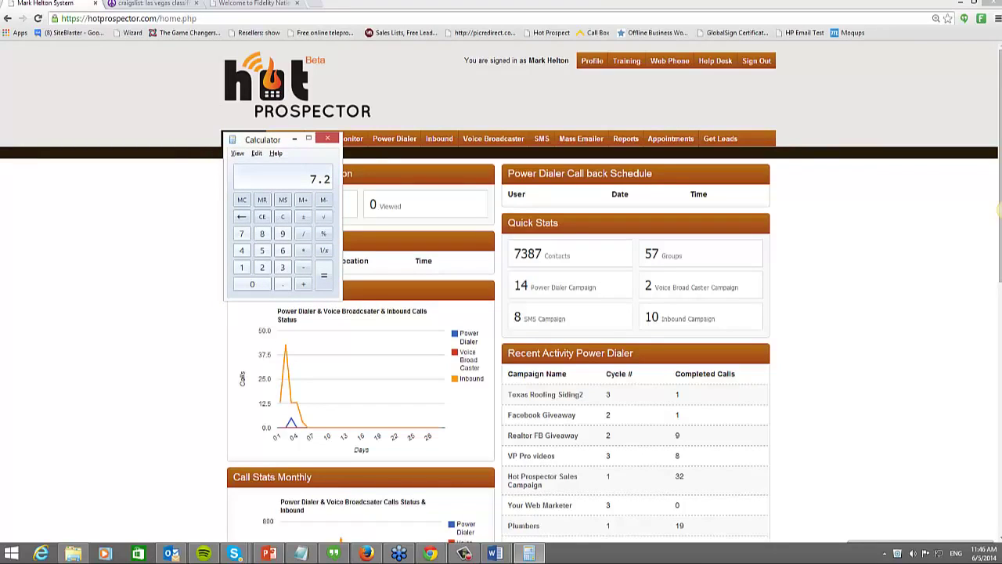
left_click(360, 156)
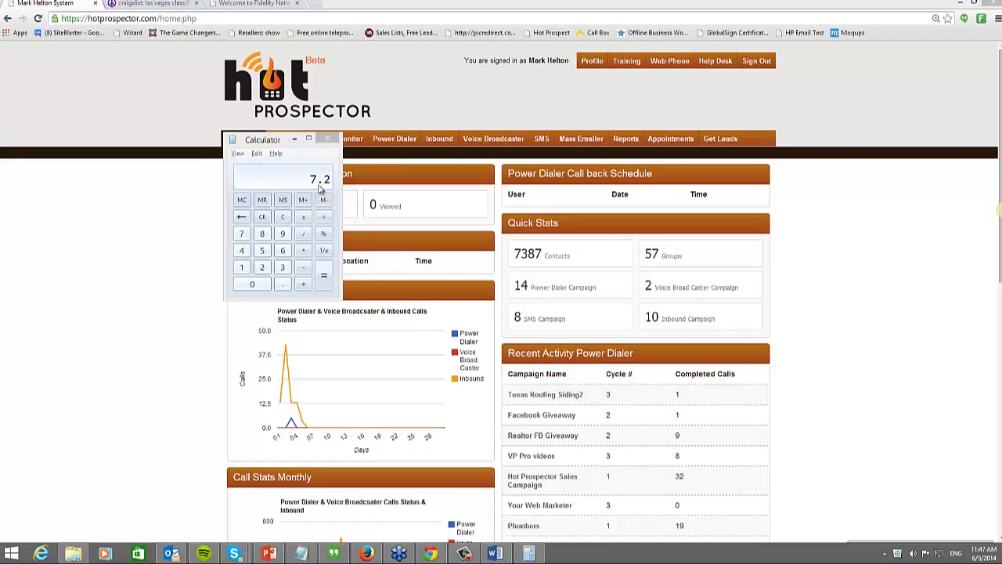
left_click_drag(274, 145, 218, 179)
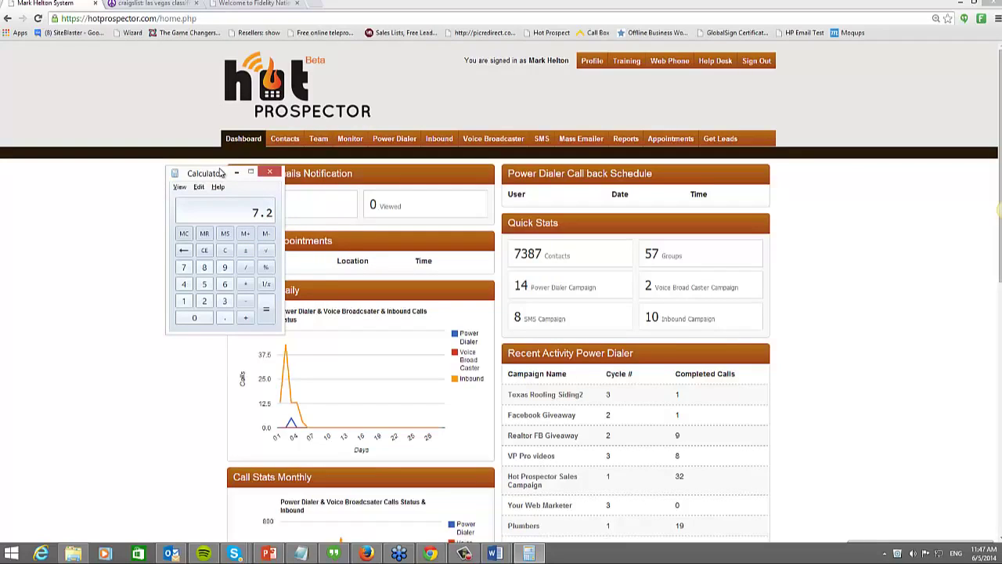
left_click(237, 172)
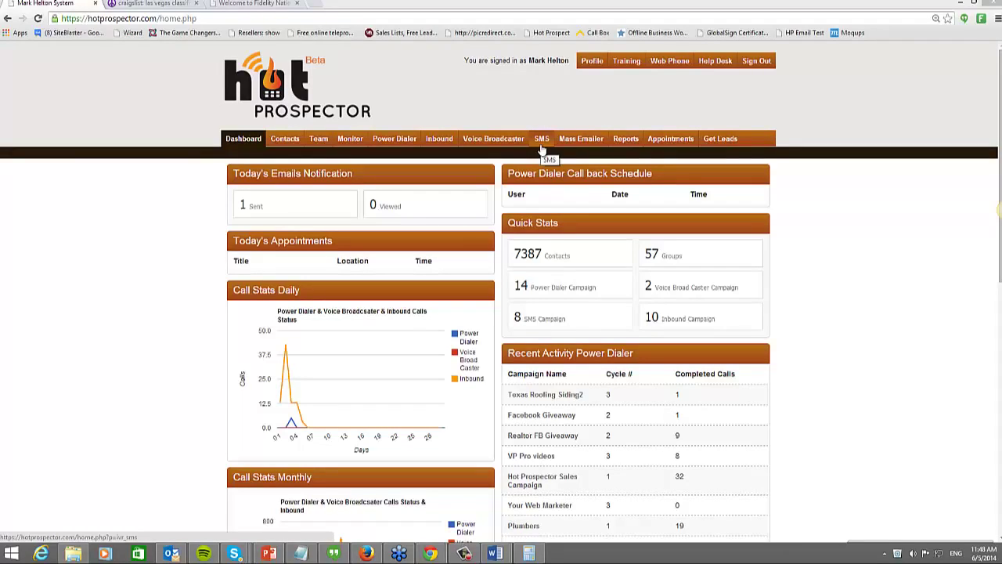
Step: Open the Inbound section of Hot Prospector and view the list of existing inbound campaigns
left_click(439, 141)
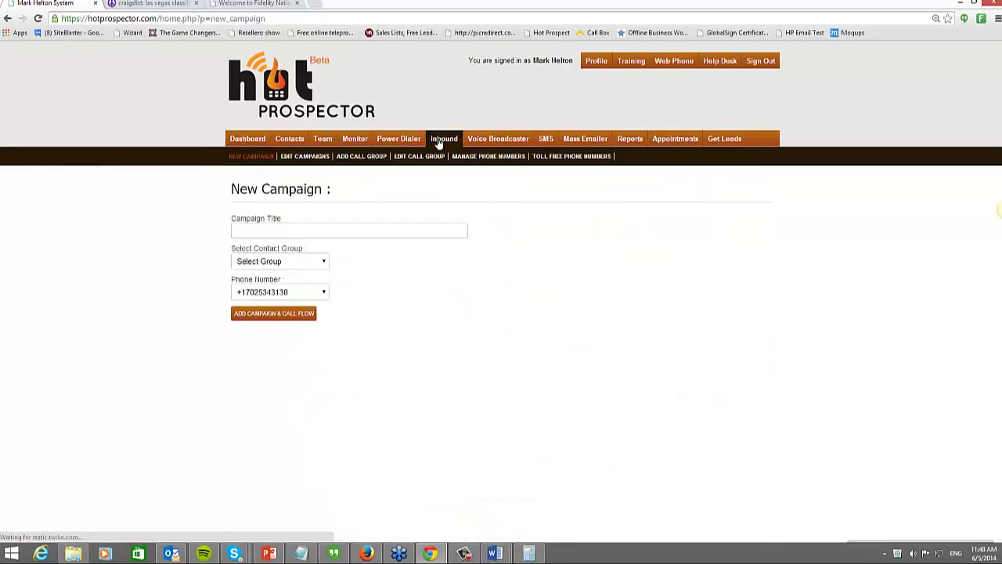
left_click(287, 154)
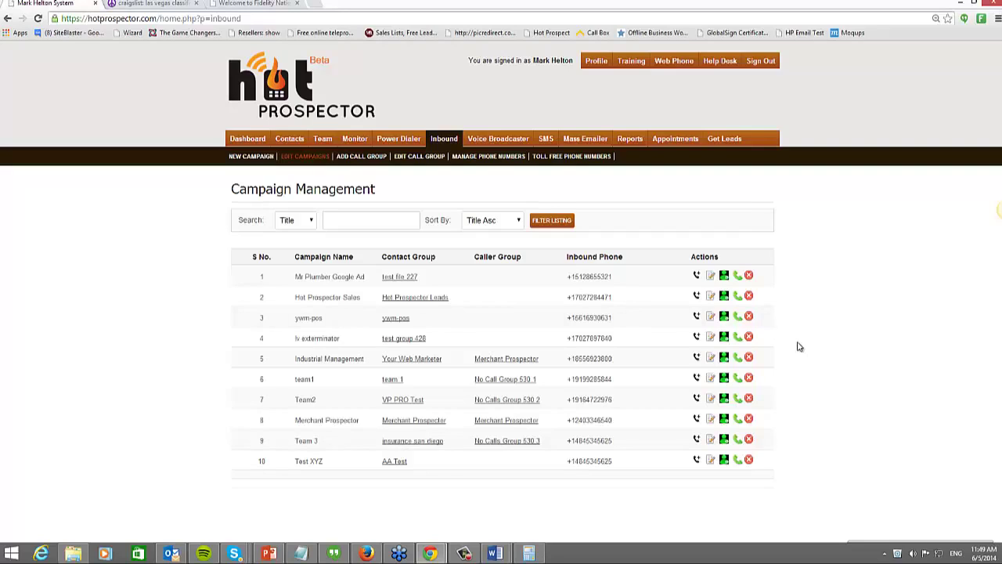
Step: Create an inbound campaign titled "Test vbs" with the contact group Merchant Service Done for You and the preselected phone number, opening its call flow
left_click(249, 156)
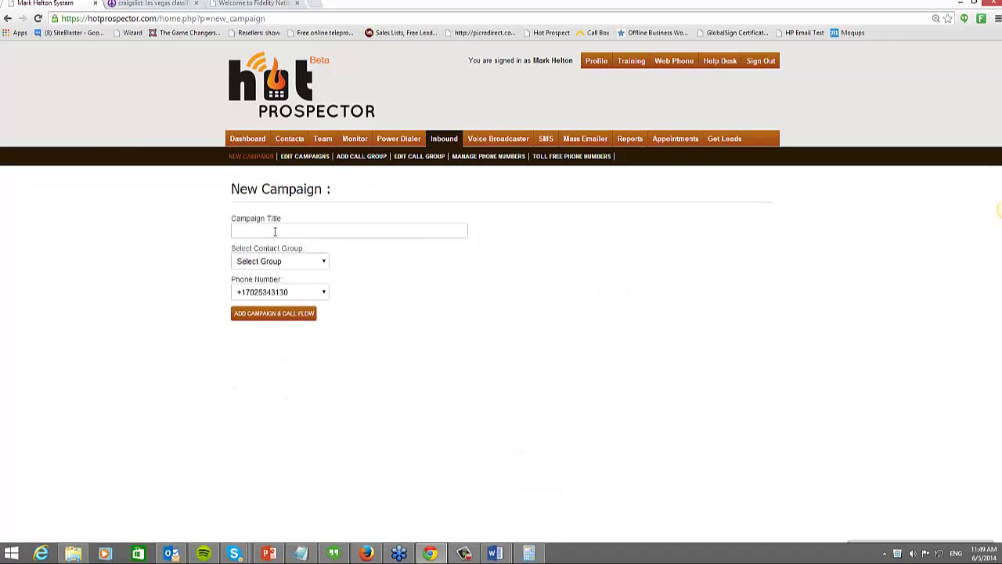
left_click(273, 230)
type("Test")
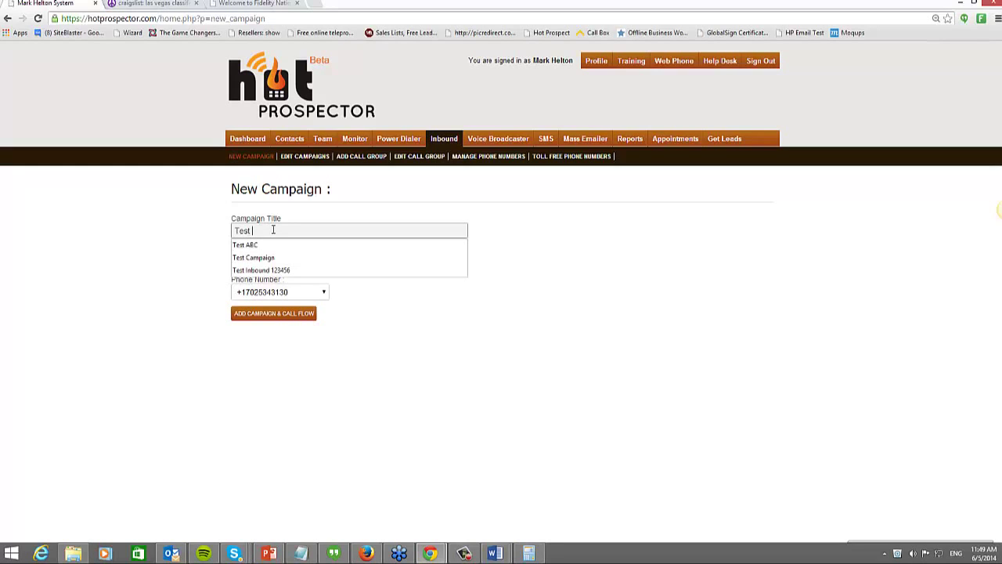
type(" vbs")
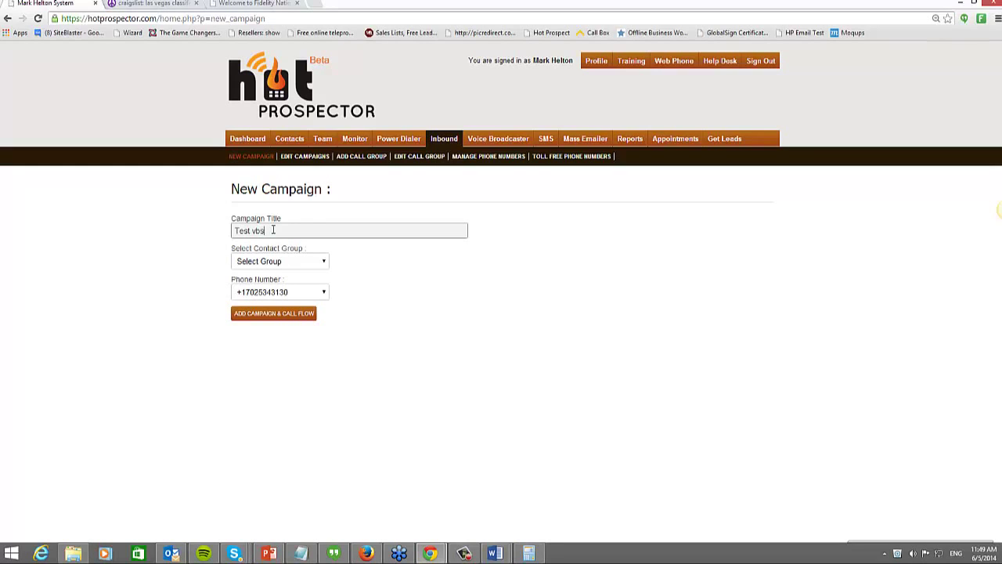
left_click(266, 266)
scroll(291, 423, "down", 5)
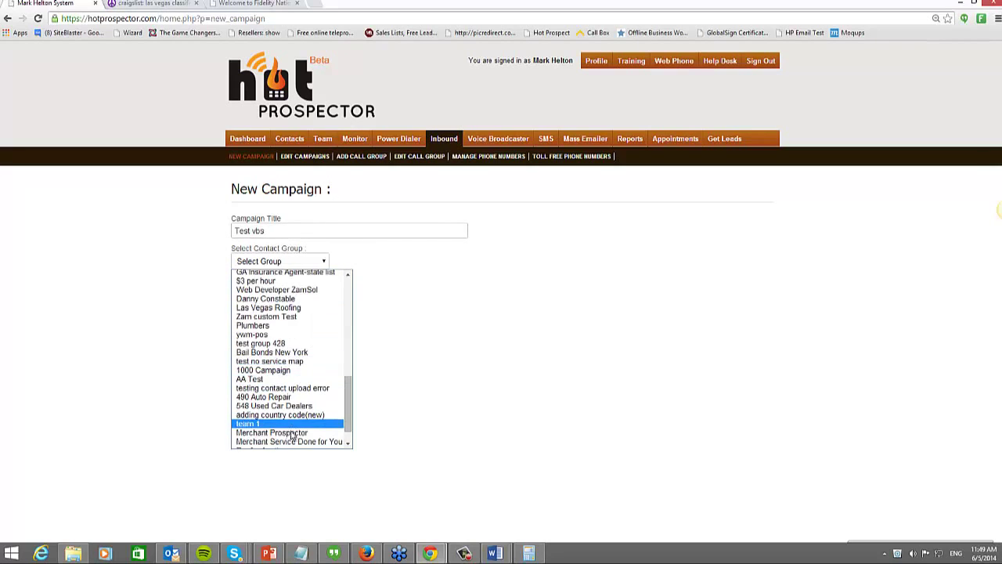
left_click(292, 443)
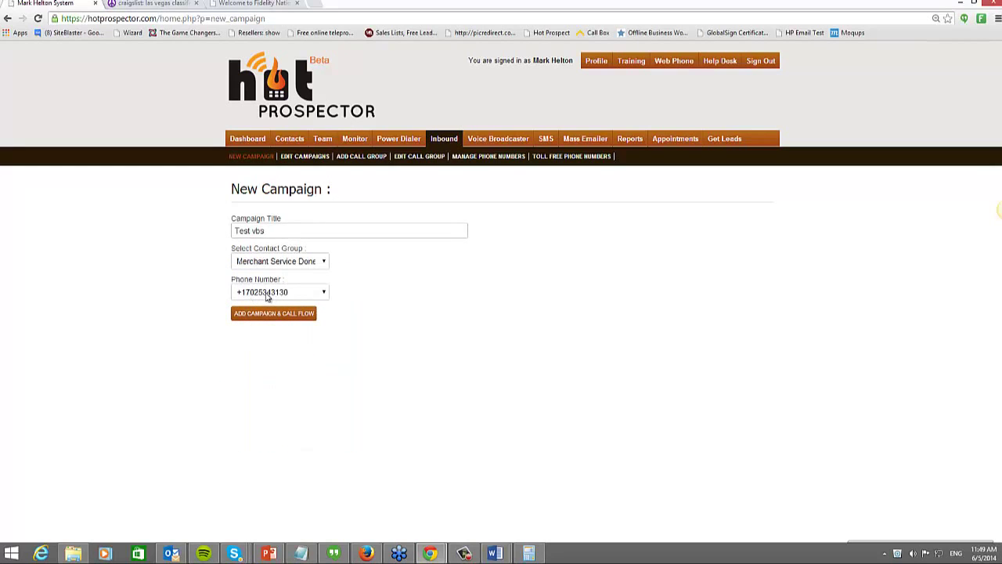
left_click(267, 296)
left_click(188, 298)
left_click(284, 316)
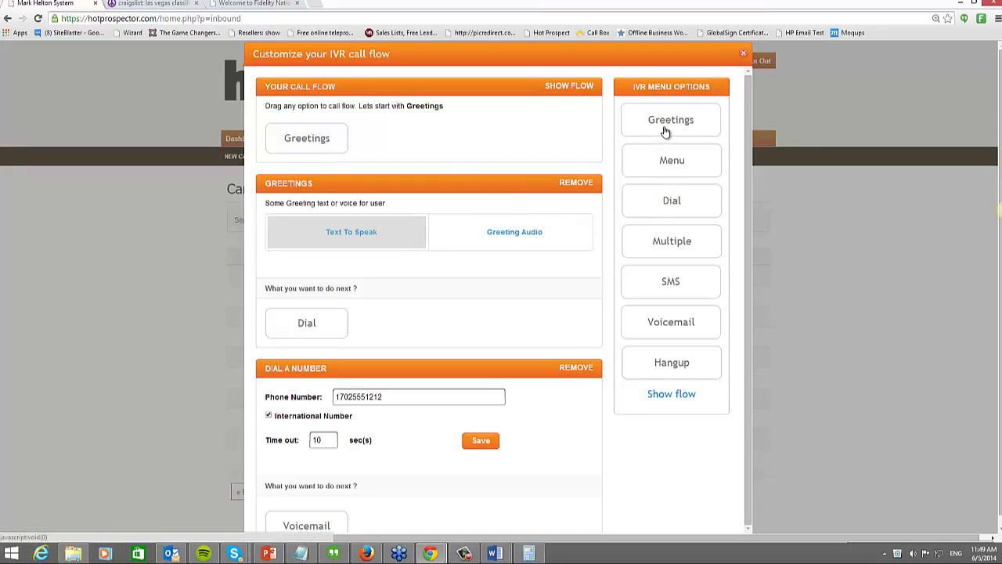
Step: Erase the Text To Speak message in the call flow's Greetings block and close the message editor without saving
mouse_move(665, 131)
left_mouse_down()
mouse_move(636, 123)
mouse_move(274, 153)
mouse_move(677, 138)
left_mouse_up()
scroll(438, 345, "down", 3)
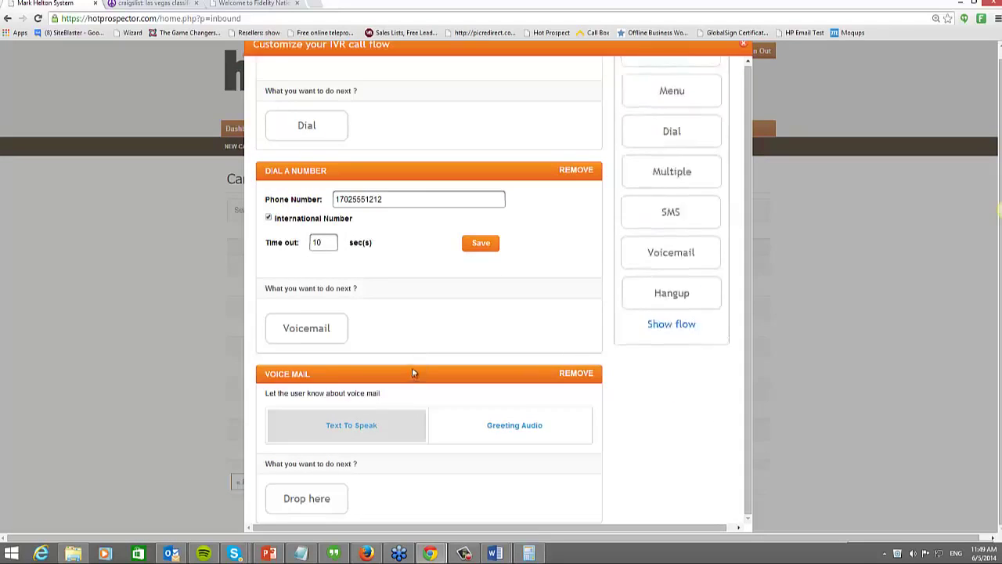
scroll(411, 367, "up", 3)
scroll(376, 202, "down", 1)
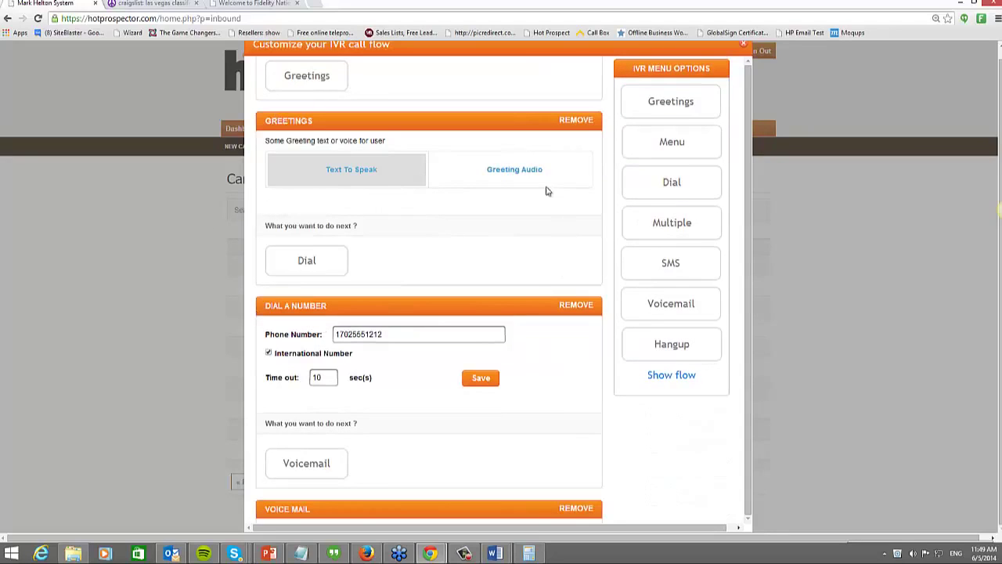
left_click(320, 179)
left_click_drag(386, 202, 190, 256)
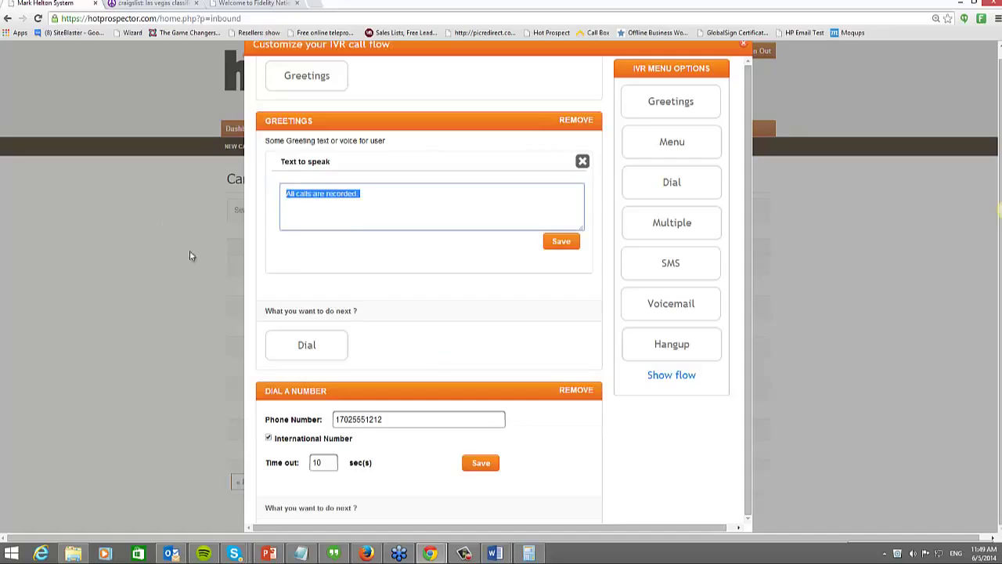
left_click(357, 199)
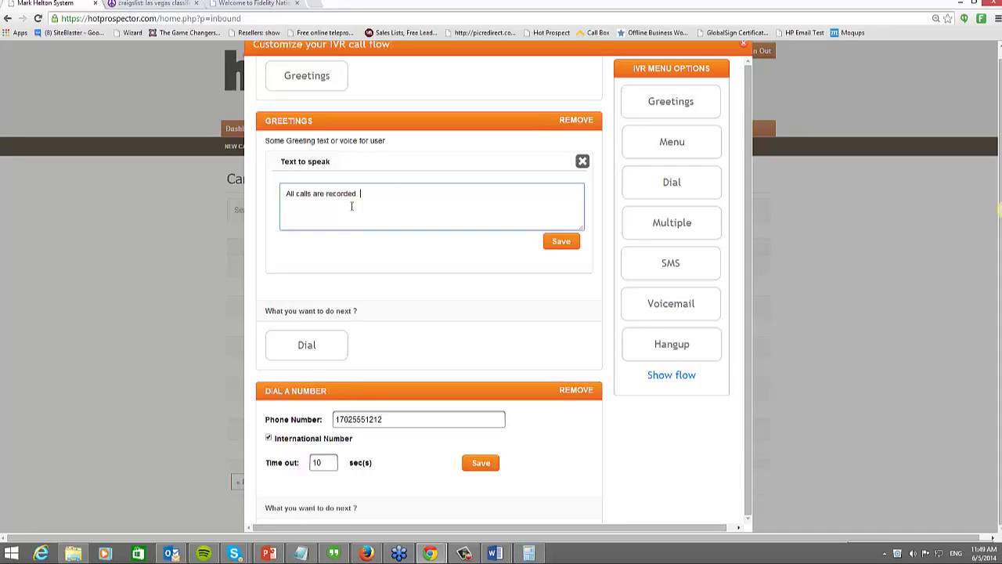
key("BackSpace")
key("BackSpace")
key("BackSpace")
key("BackSpace")
key("BackSpace")
key("BackSpace")
key("BackSpace")
key("BackSpace")
key("BackSpace")
key("BackSpace")
key("BackSpace")
key("BackSpace")
key("BackSpace")
key("BackSpace")
key("BackSpace")
scroll(515, 298, "down", 2)
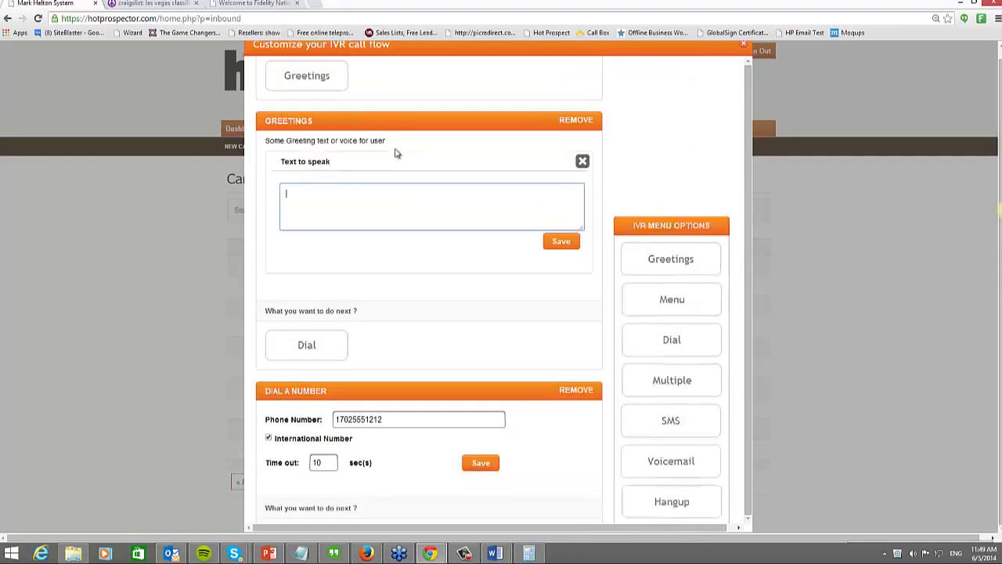
scroll(360, 164, "up", 2)
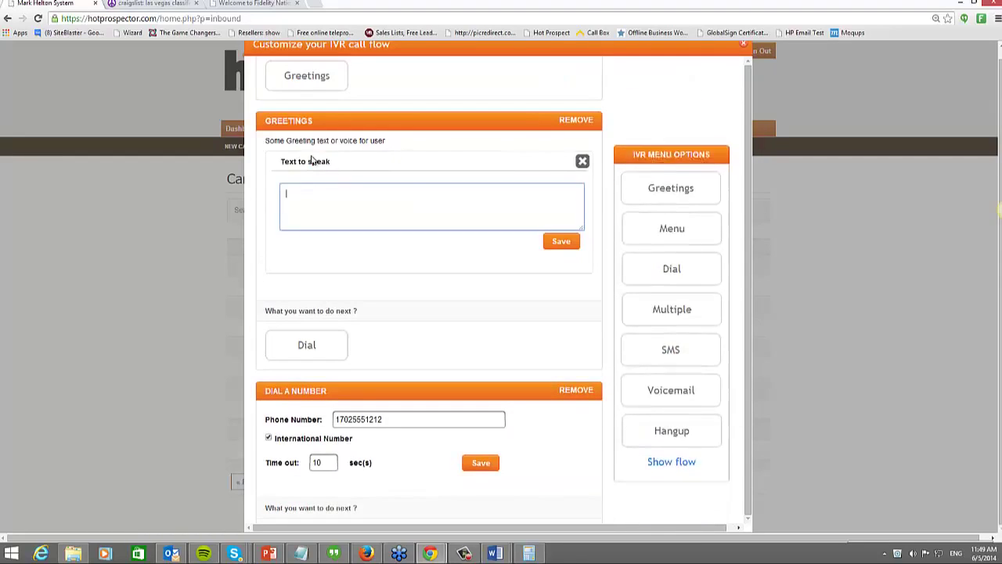
left_click(582, 161)
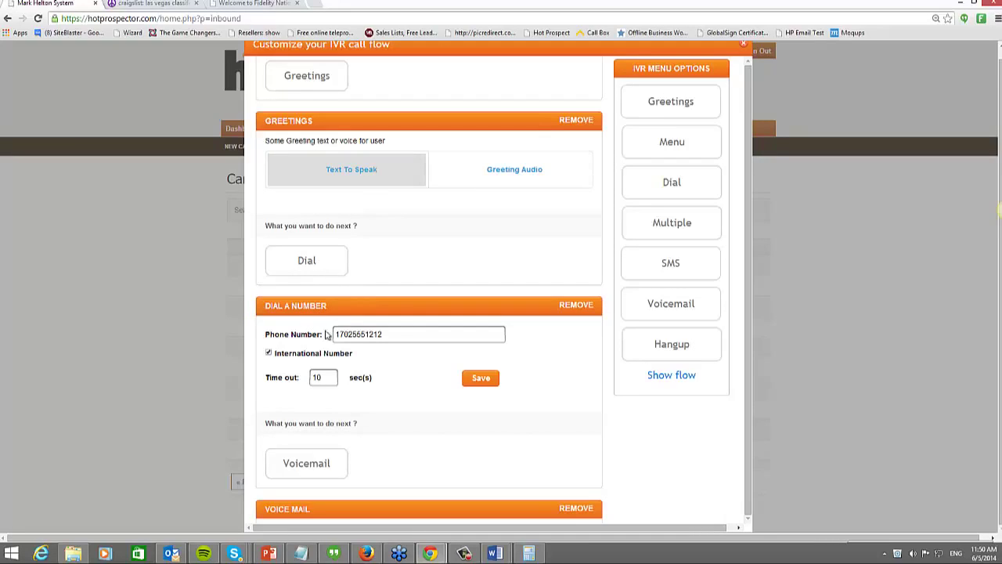
Step: Highlight the phone number in the Dial a Number block of the call flow
left_click_drag(385, 334, 319, 343)
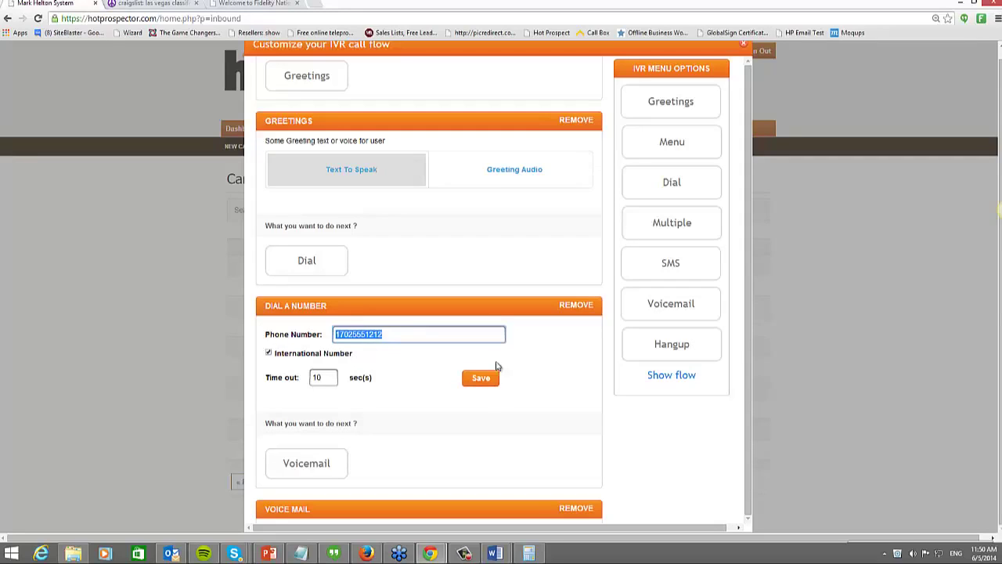
left_click(391, 338)
left_click(274, 332)
Step: View the Voice Mail block's Text To Speak message, highlight its text, and close the message editor without saving
scroll(438, 358, "down", 2)
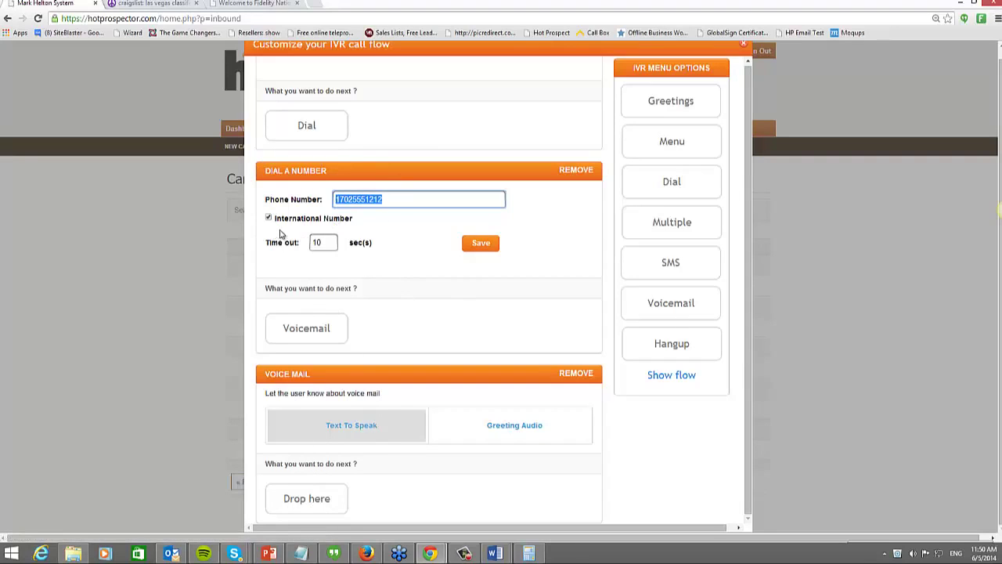
left_click(351, 430)
left_click(397, 452)
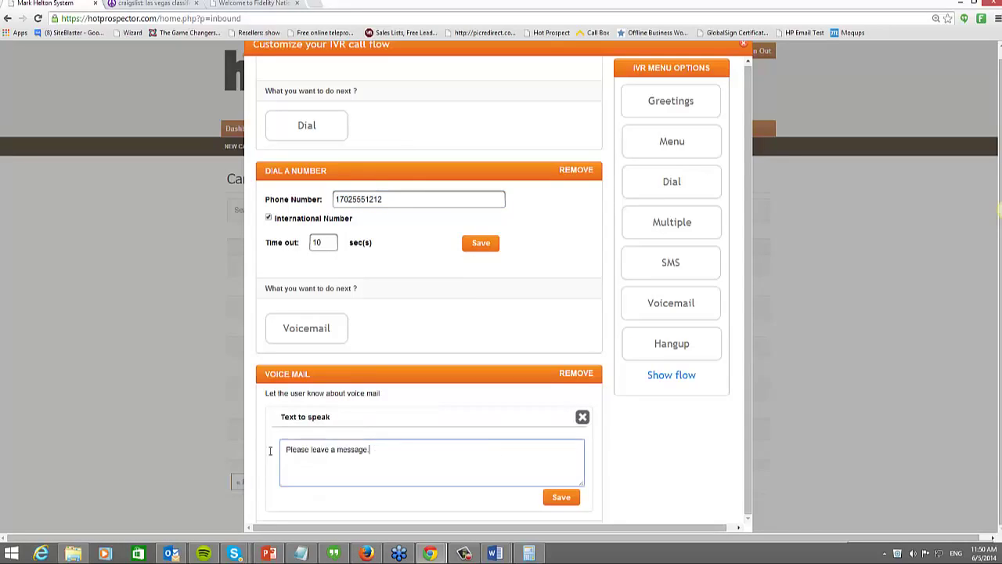
key("ctrl+a")
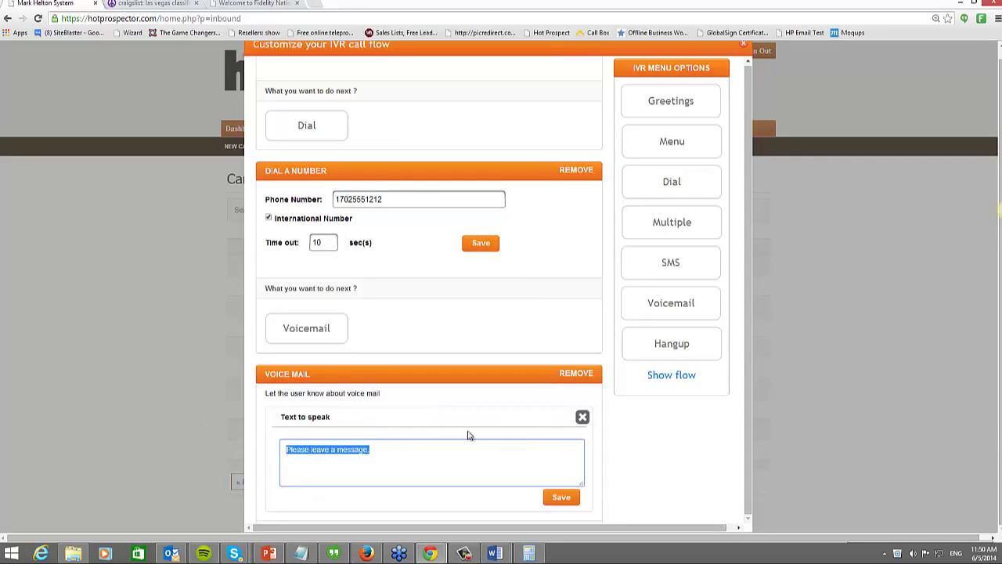
left_click(583, 417)
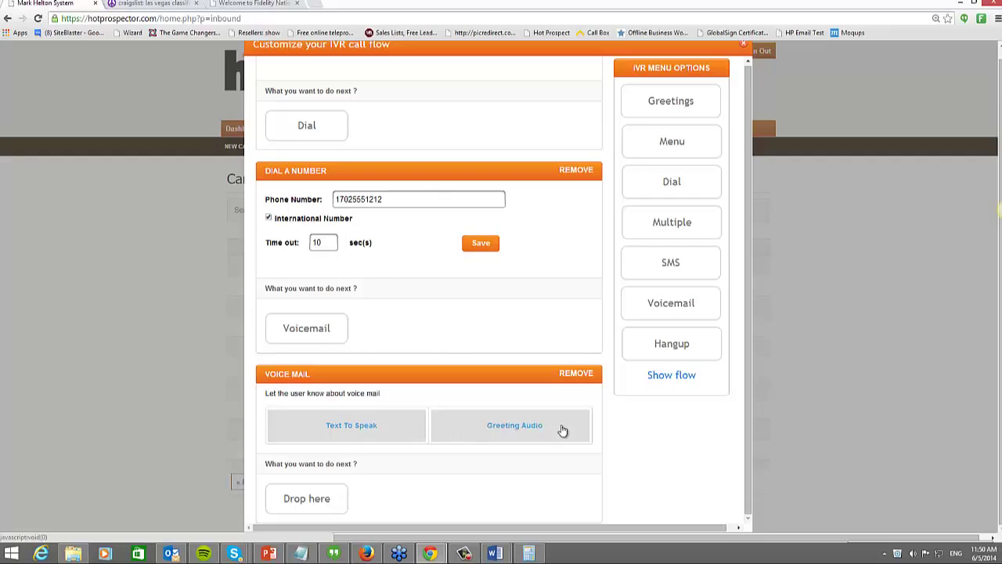
scroll(562, 429, "up", 3)
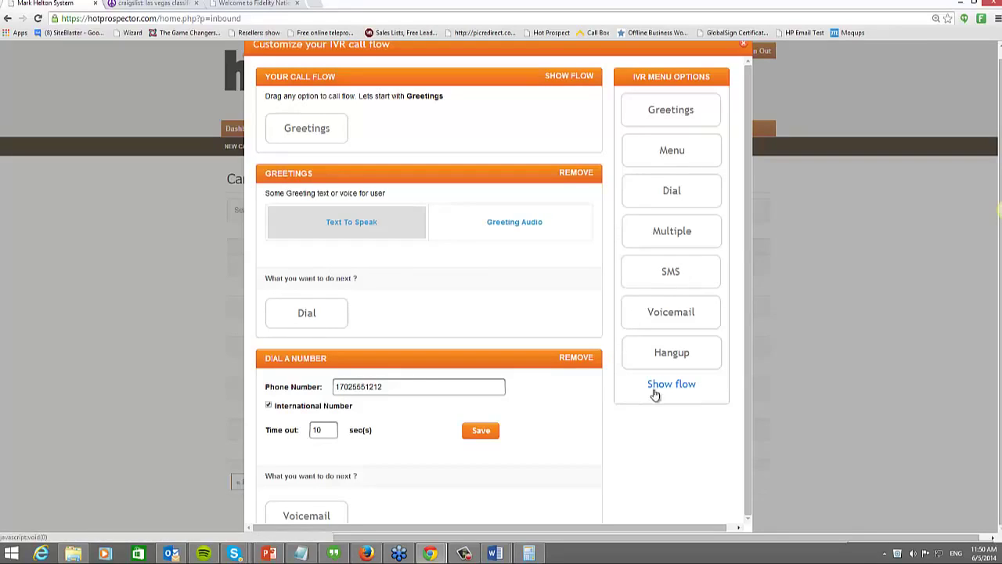
Step: Close the call flow editor and view the Industrial Management campaign's inbound phone number and call log
left_click(743, 44)
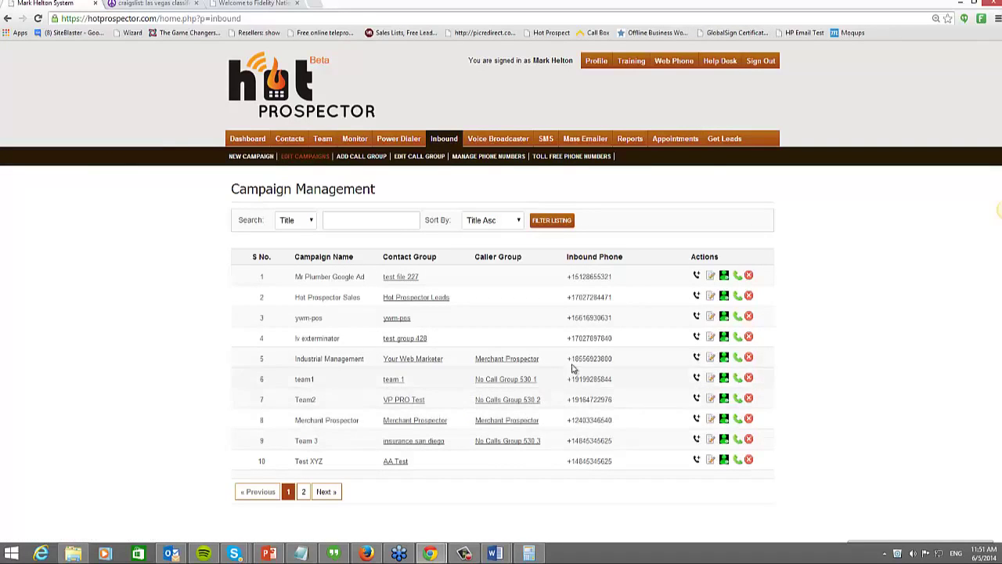
left_click_drag(567, 363, 609, 358)
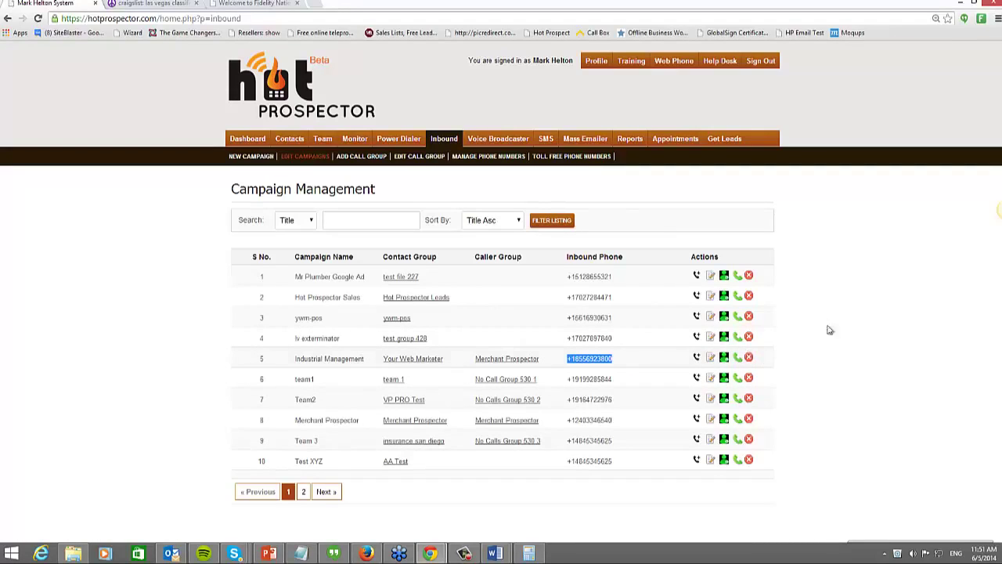
left_click(725, 358)
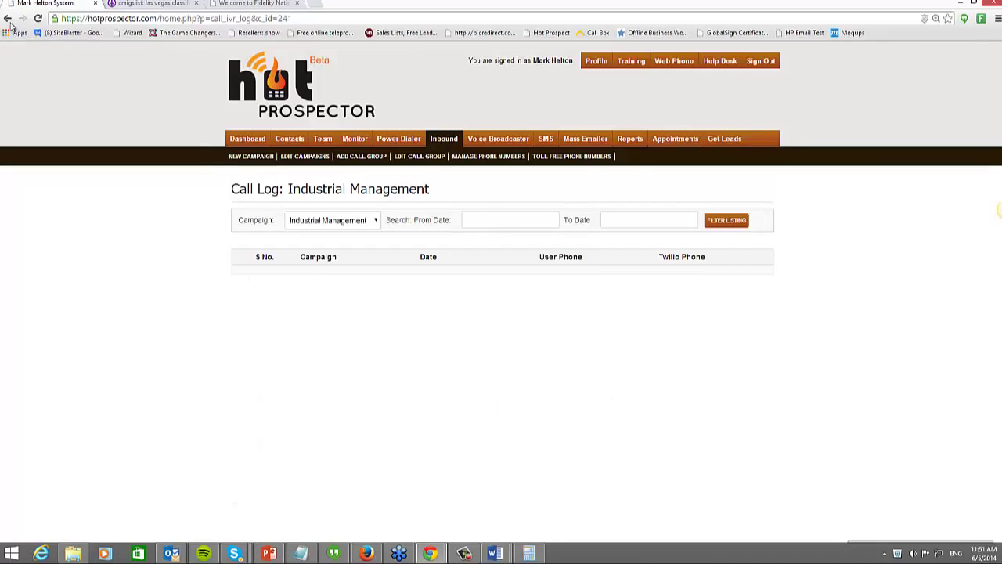
left_click(8, 19)
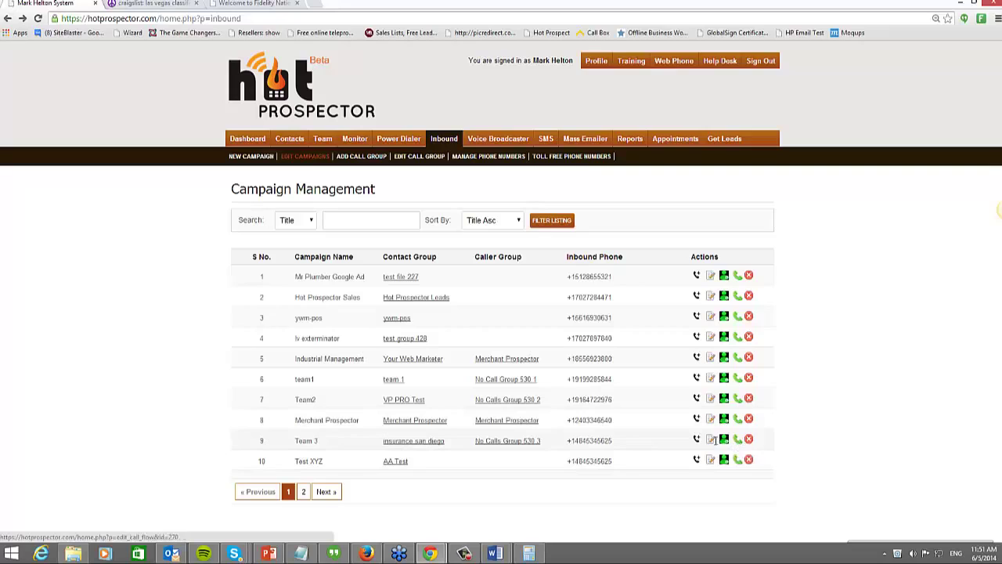
Step: View the Team 3 campaign's call log, highlight the last entry on page 11, and return to page 1
left_click(724, 439)
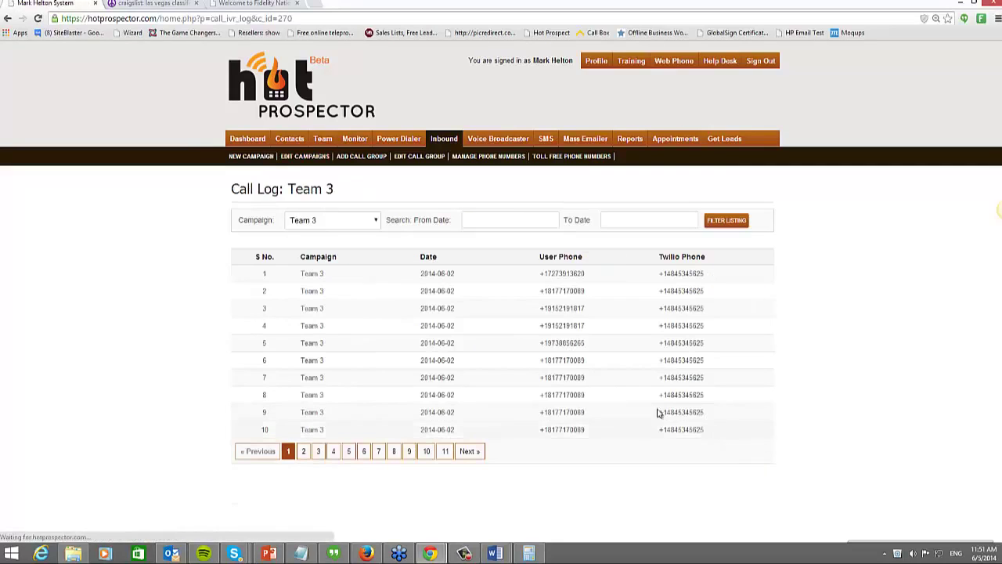
left_click(446, 452)
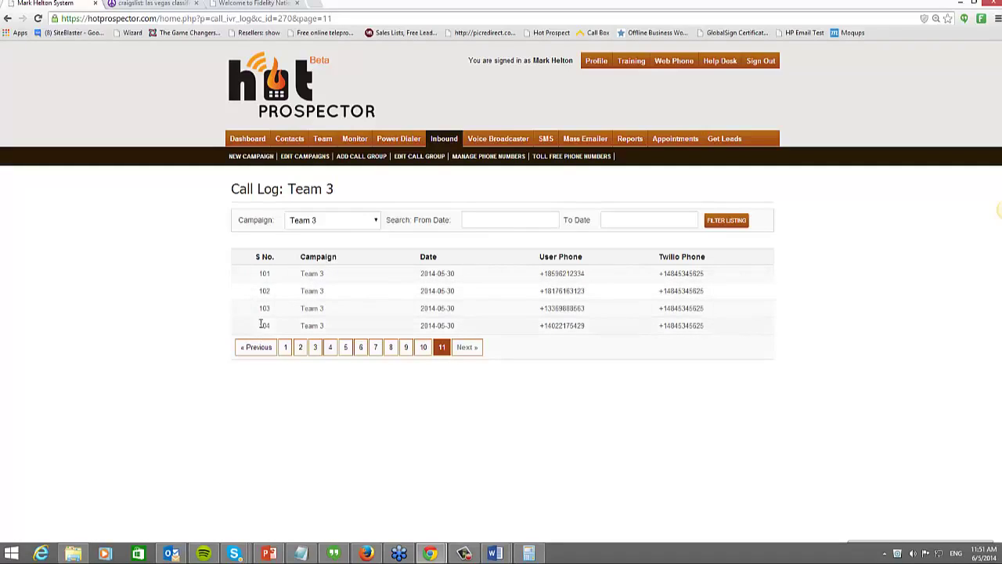
left_click_drag(260, 325, 728, 327)
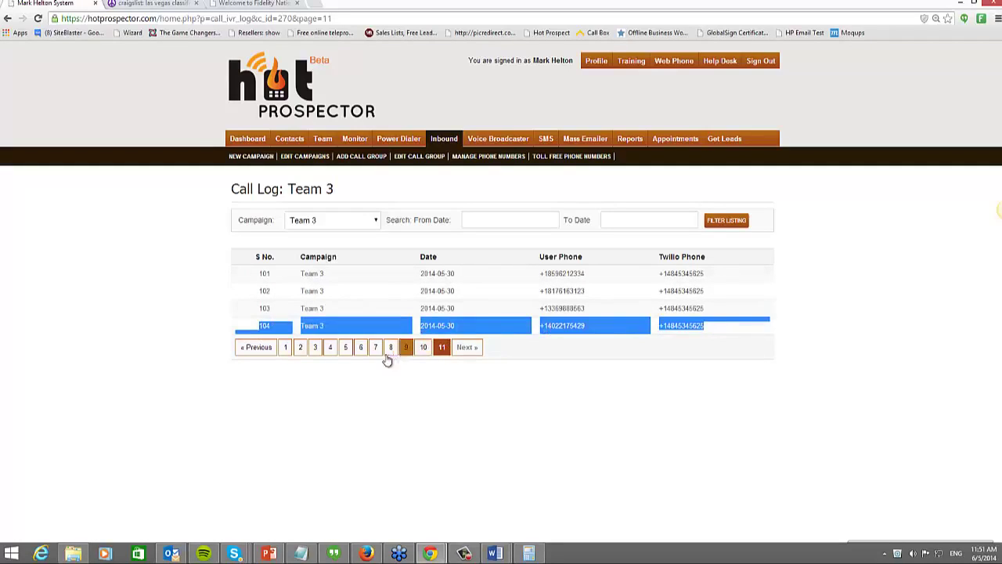
left_click(285, 348)
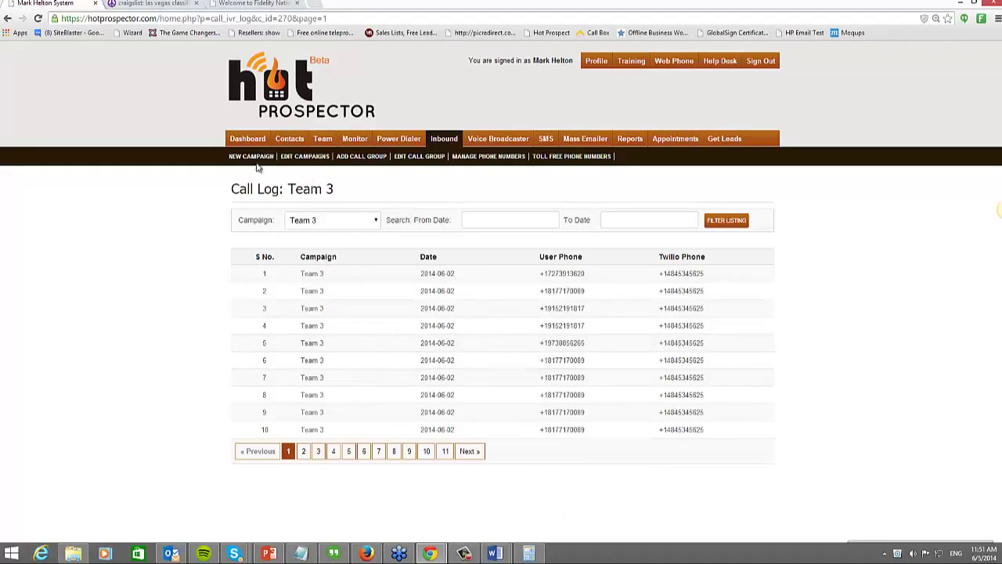
Step: Return to the campaign list and open the Merchant Prospector campaign's voice mail list
left_click(287, 157)
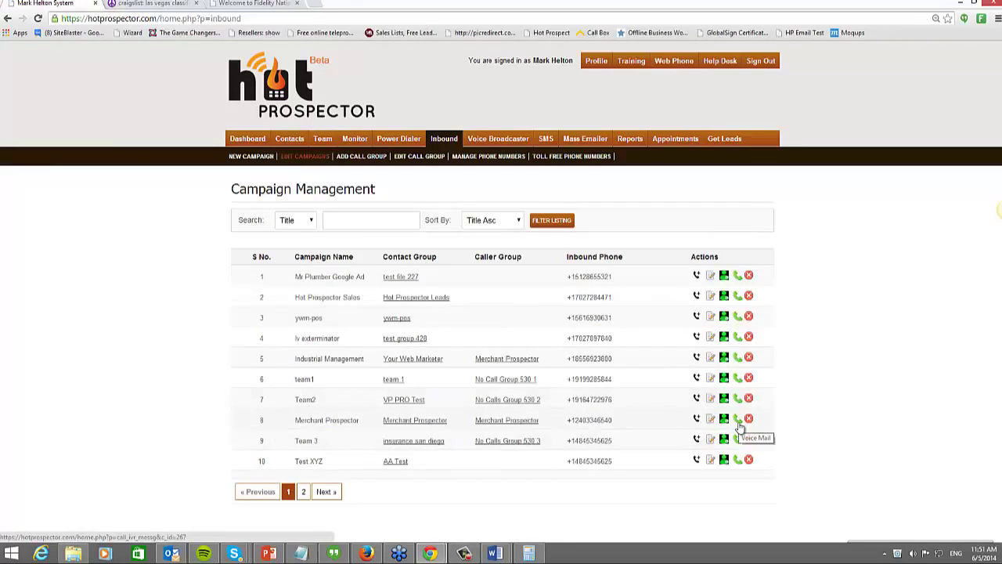
left_click(738, 423)
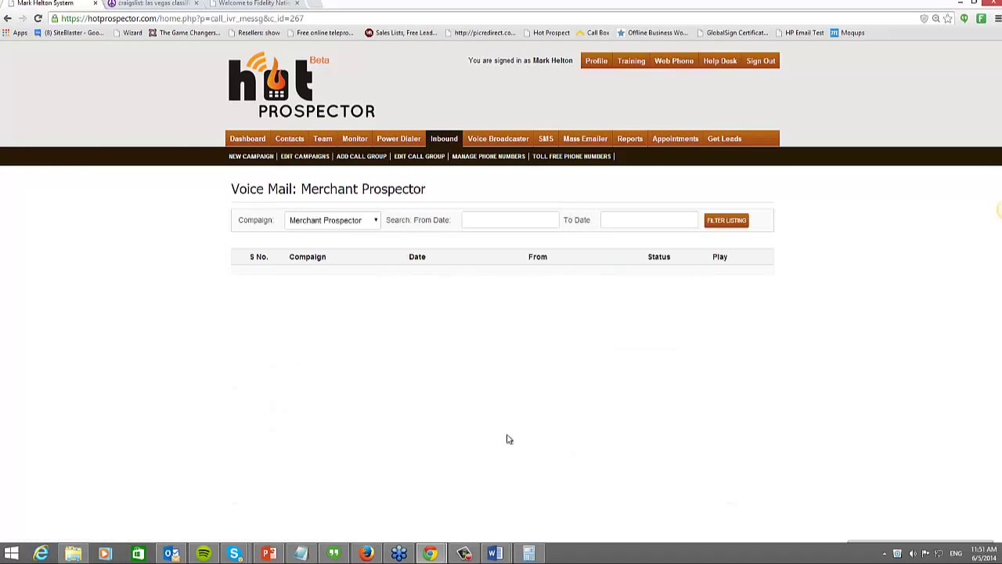
Step: Filter the call reports by campaign type Inbound, call flow Call Log, and the inbound campaign Mr Plumber Google Ad
left_click(618, 140)
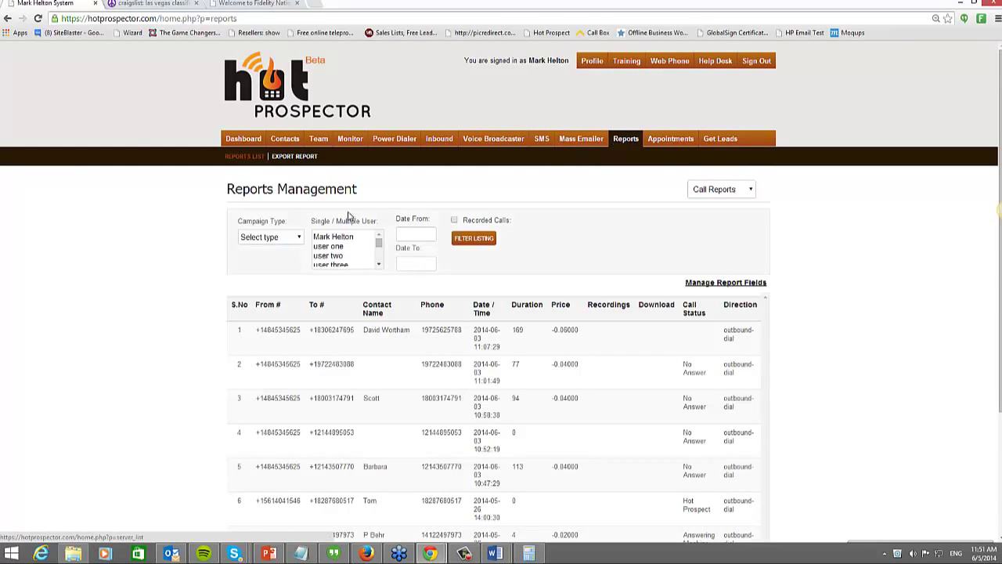
left_click(289, 237)
left_click(265, 277)
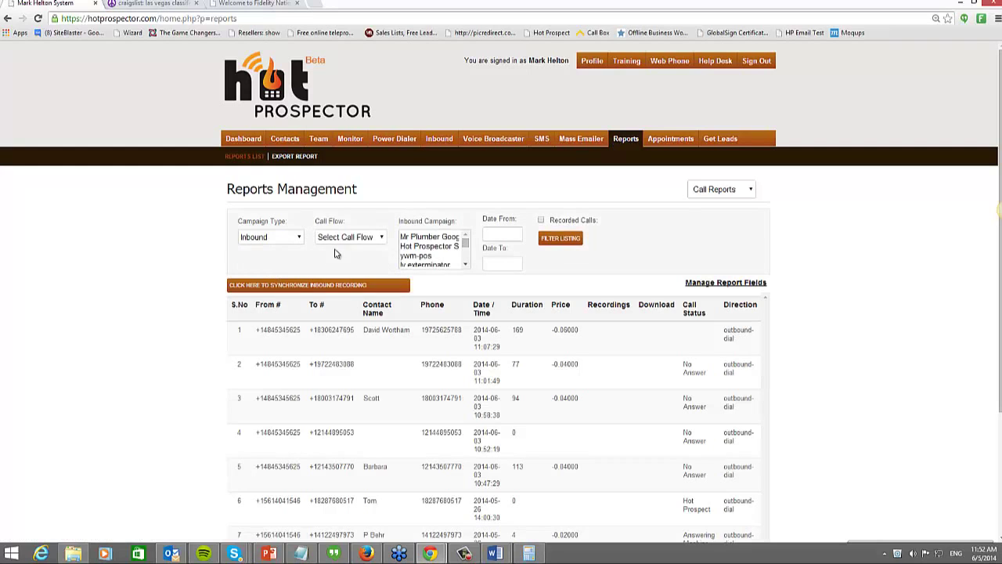
left_click(348, 237)
left_click(341, 270)
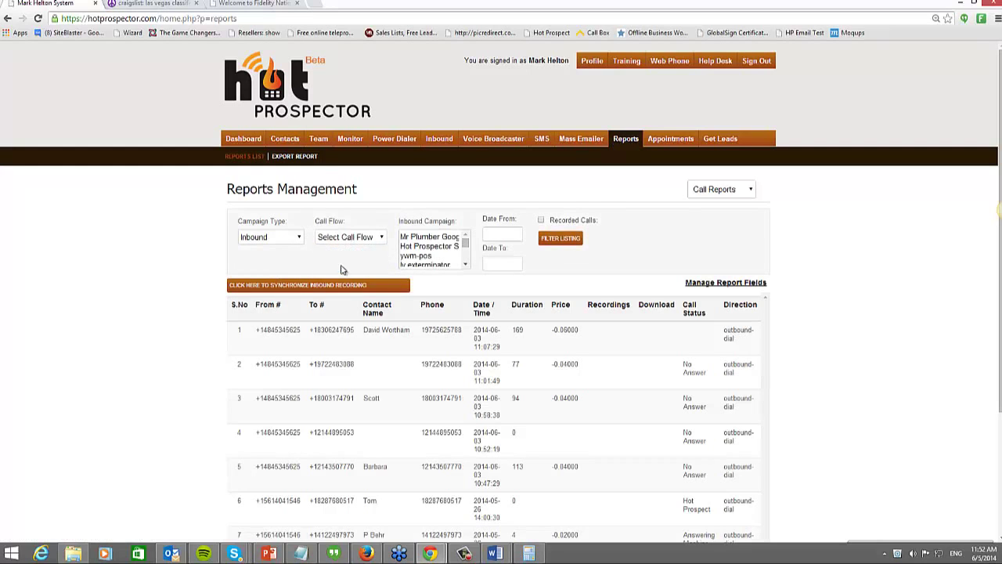
left_click(430, 236)
left_click(561, 238)
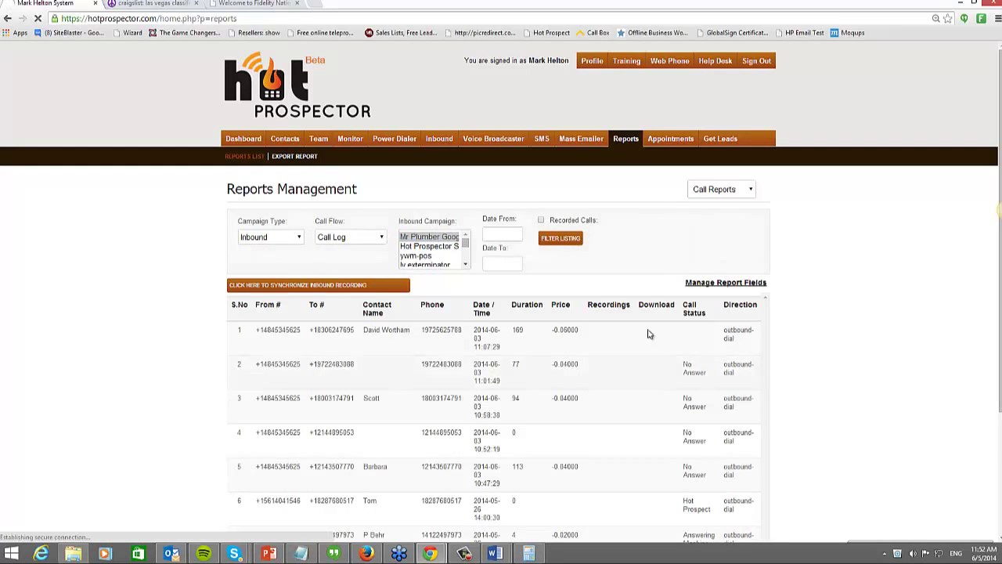
Step: Play the first Mr Plumber Google Ad call recording, close the player, and download a recording from the report
scroll(352, 346, "down", 1)
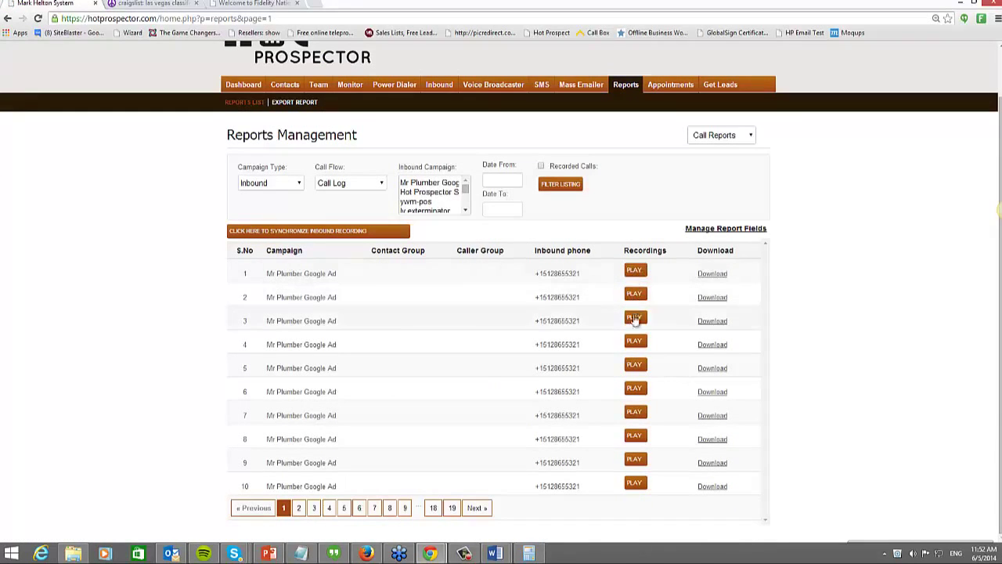
left_click(635, 270)
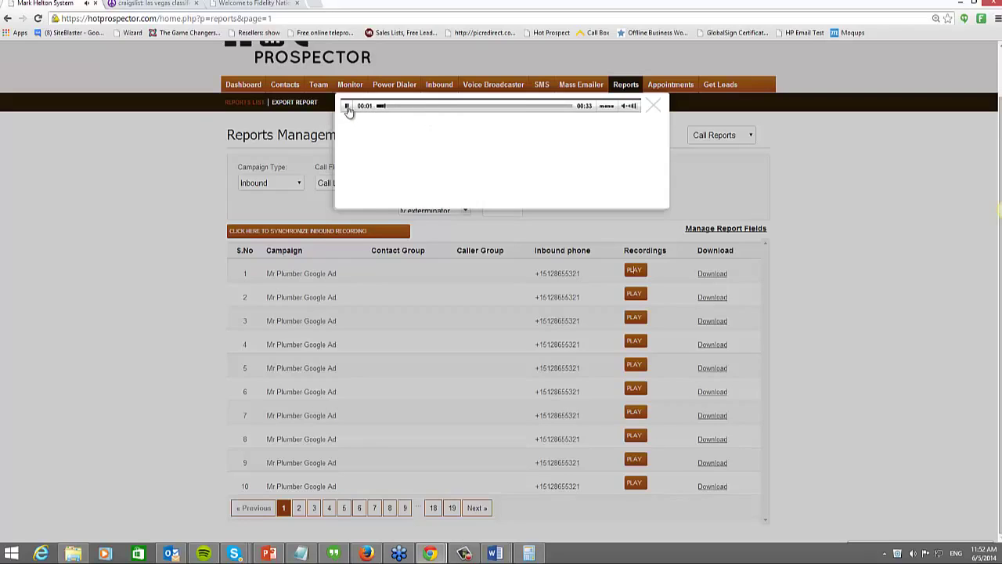
left_click(654, 106)
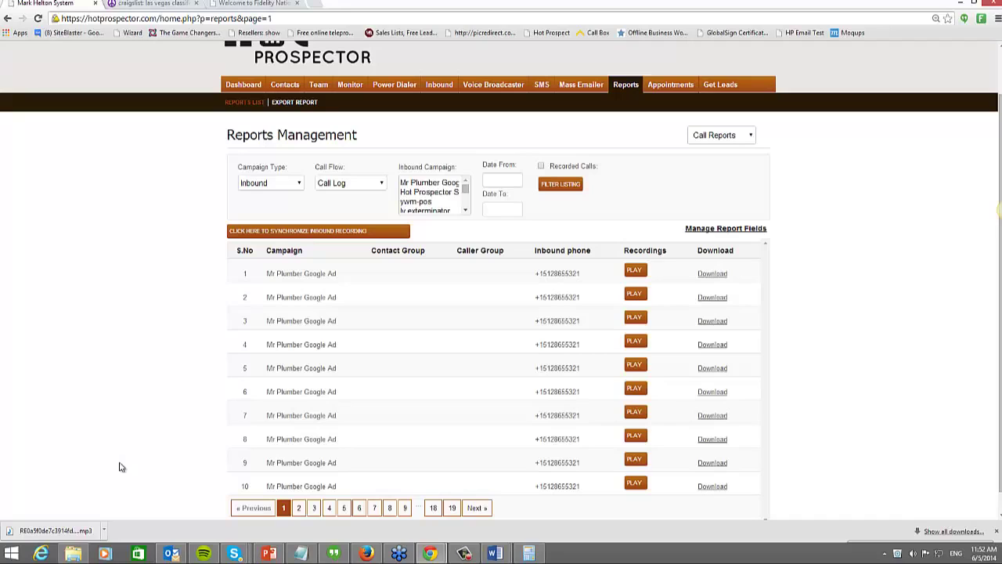
scroll(13, 285, "up", 2)
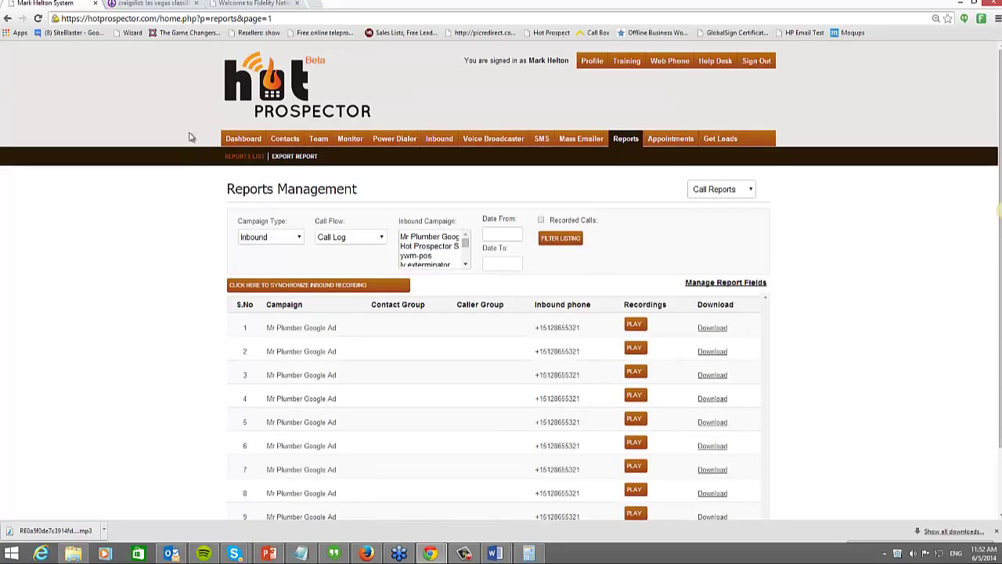
Step: Open the dashboard to review the email, call and campaign statistics
left_click(229, 141)
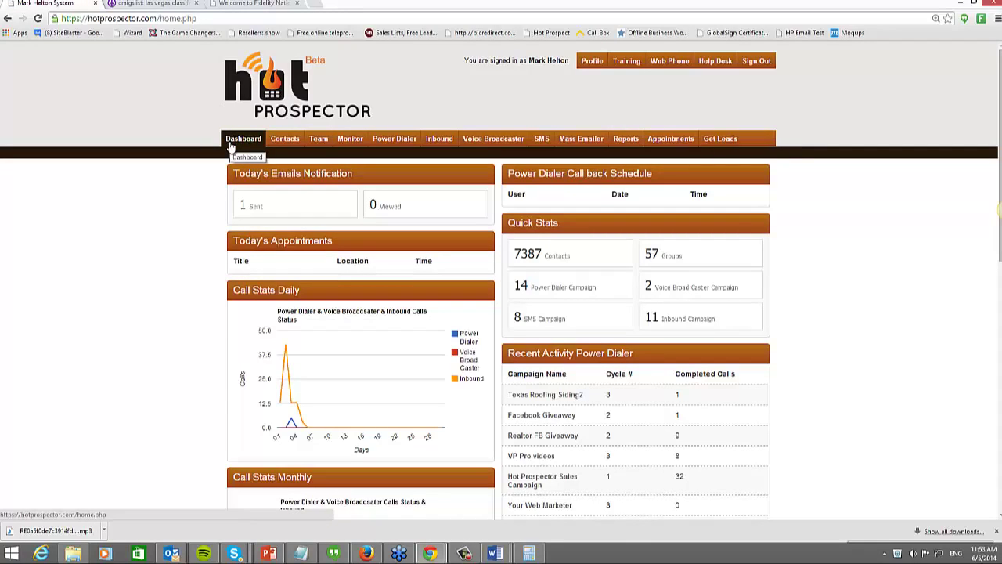
mouse_move(269, 554)
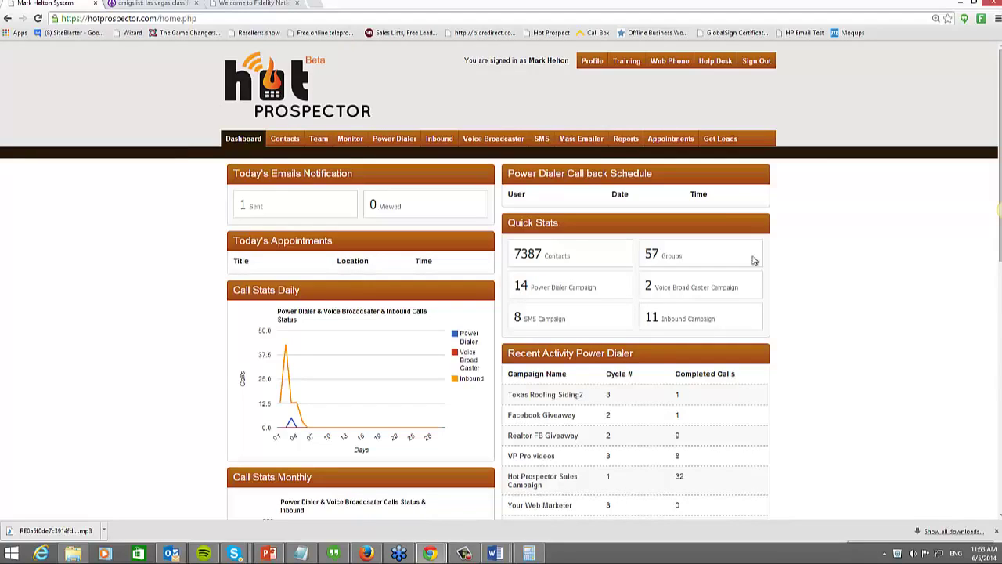
Step: Start a new Power Dialer campaign and load the settings of the Facebook Giveaway campaign into it
left_click(378, 144)
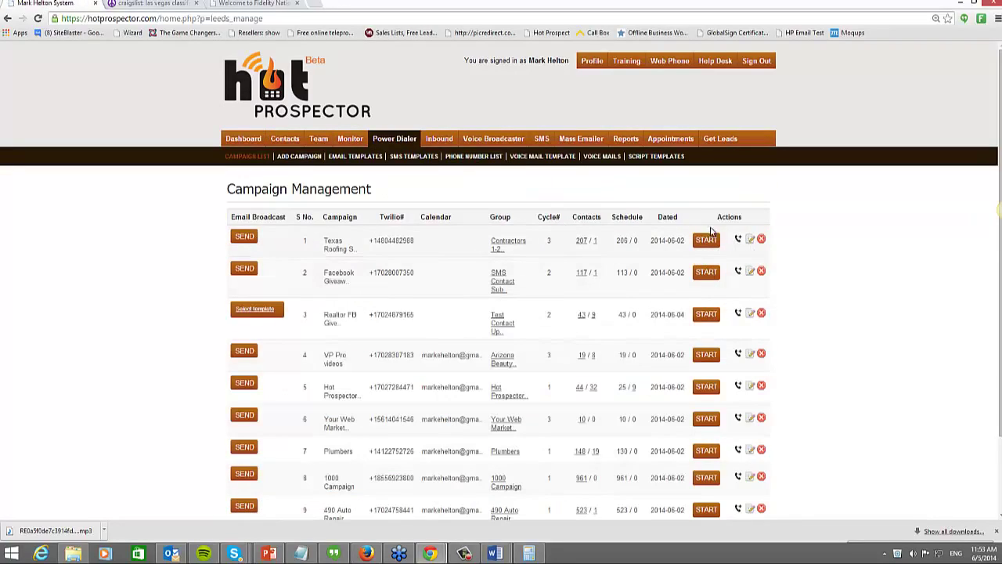
left_click(301, 156)
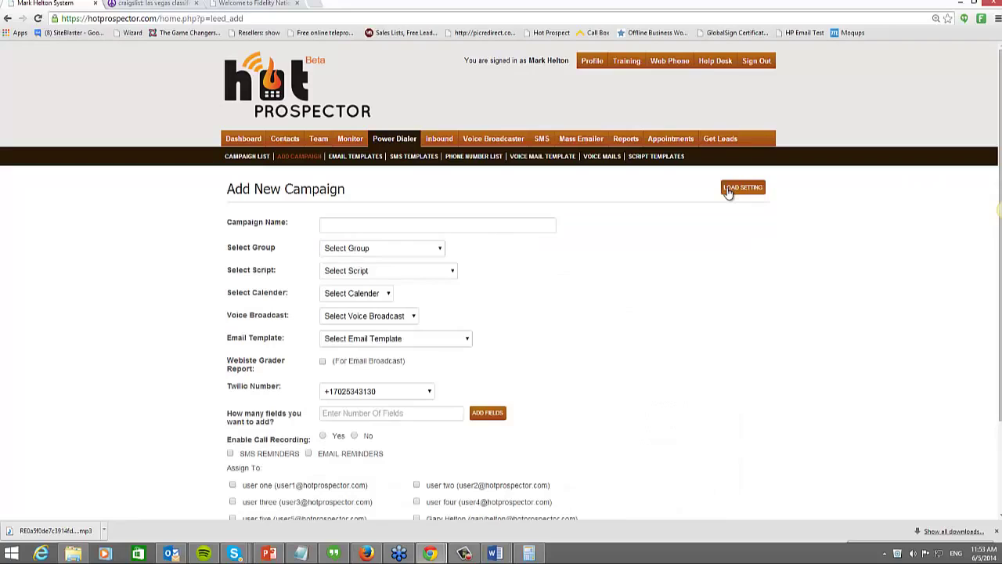
left_click(728, 192)
left_click(715, 192)
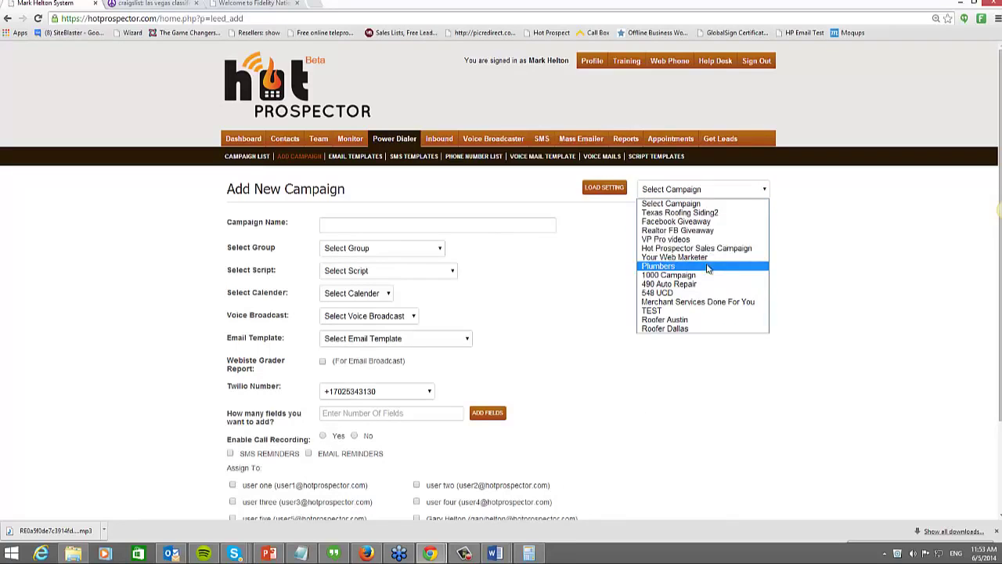
left_click(709, 222)
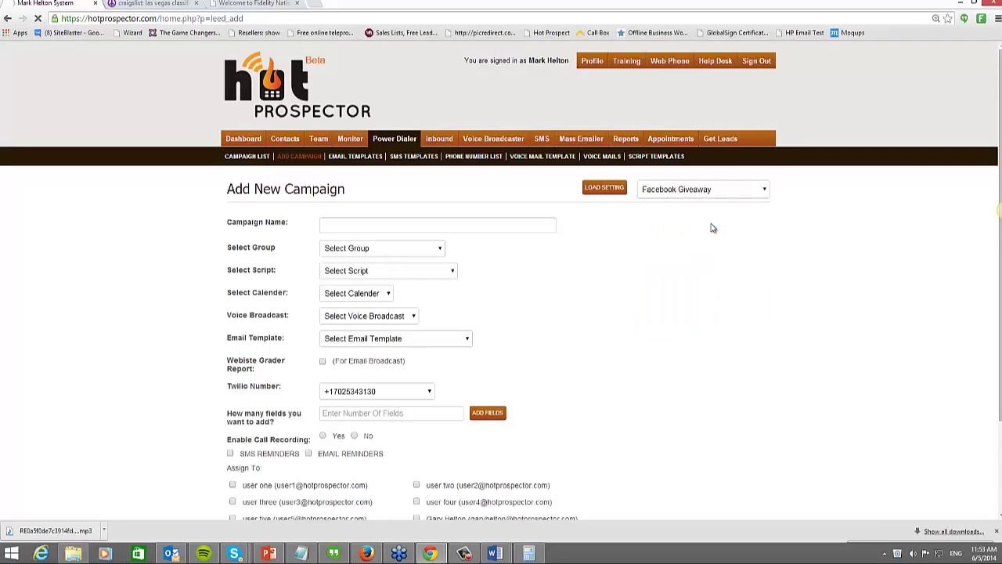
Step: Name the new campaign Realtors FB and set its contact group to Realtor Facebook Giveaway
left_click(362, 224)
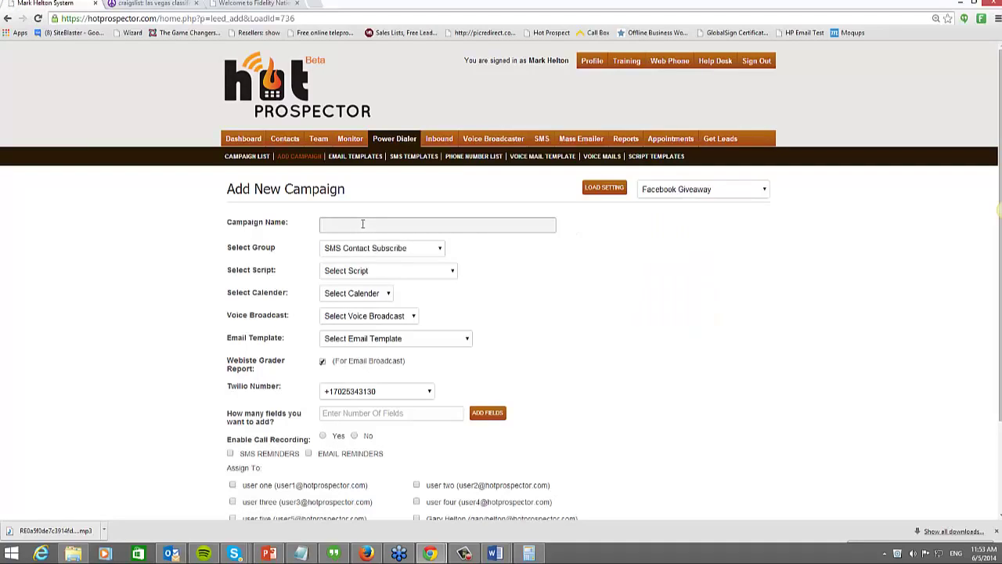
type("Realtors FB")
left_click(387, 272)
left_click(396, 251)
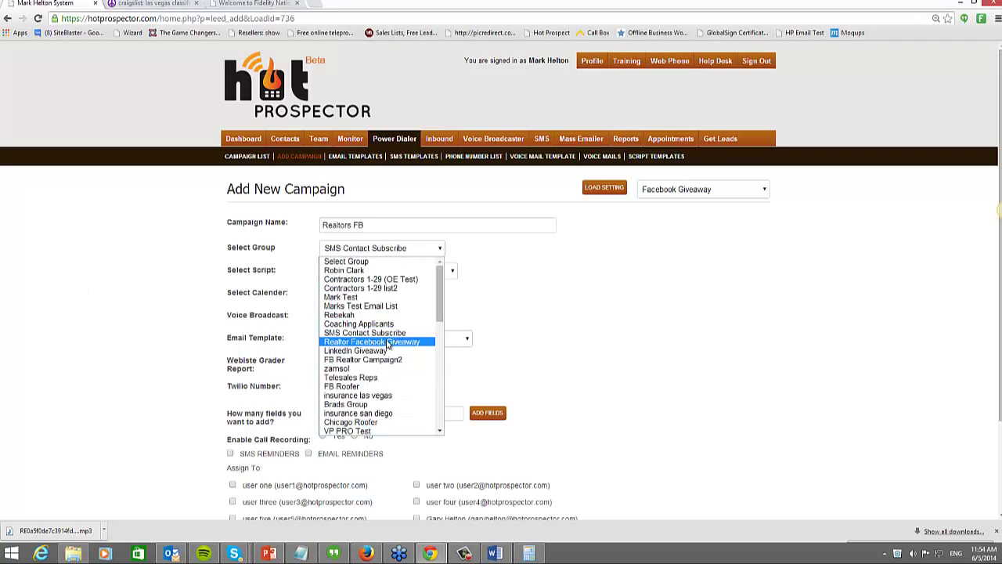
left_click(389, 342)
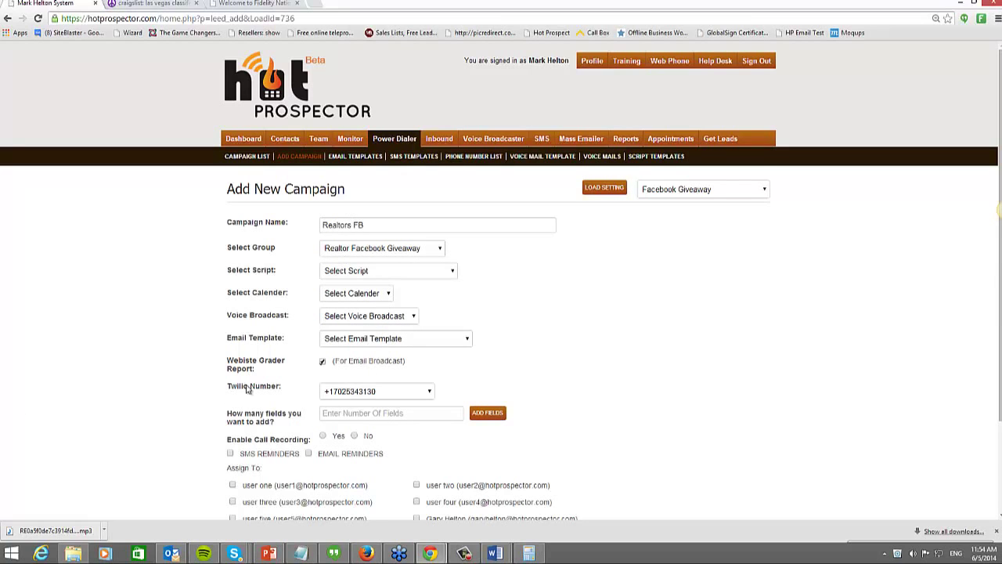
Step: Assign the Realtors FB campaign to user one and add the campaign
scroll(259, 390, "down", 3)
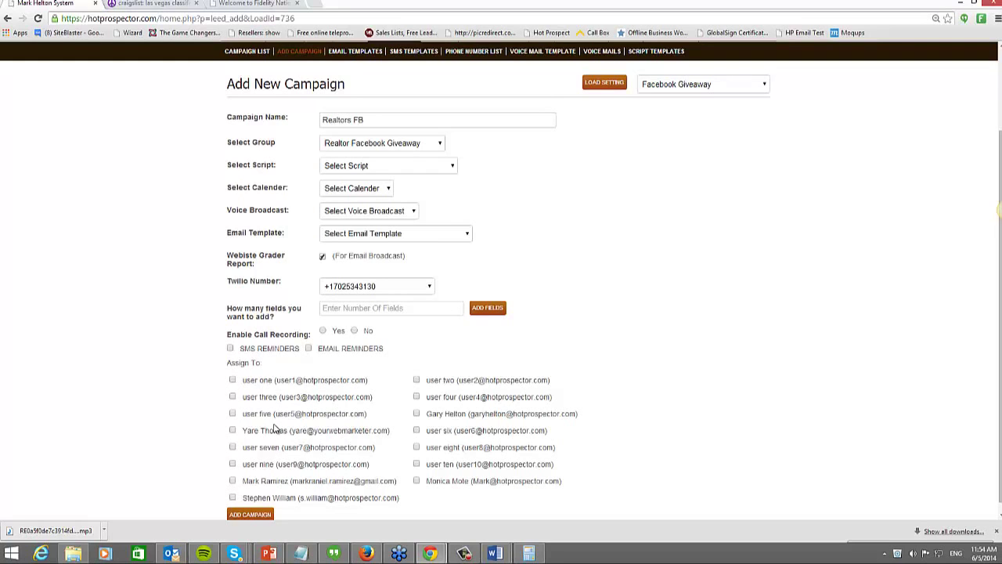
scroll(375, 438, "up", 3)
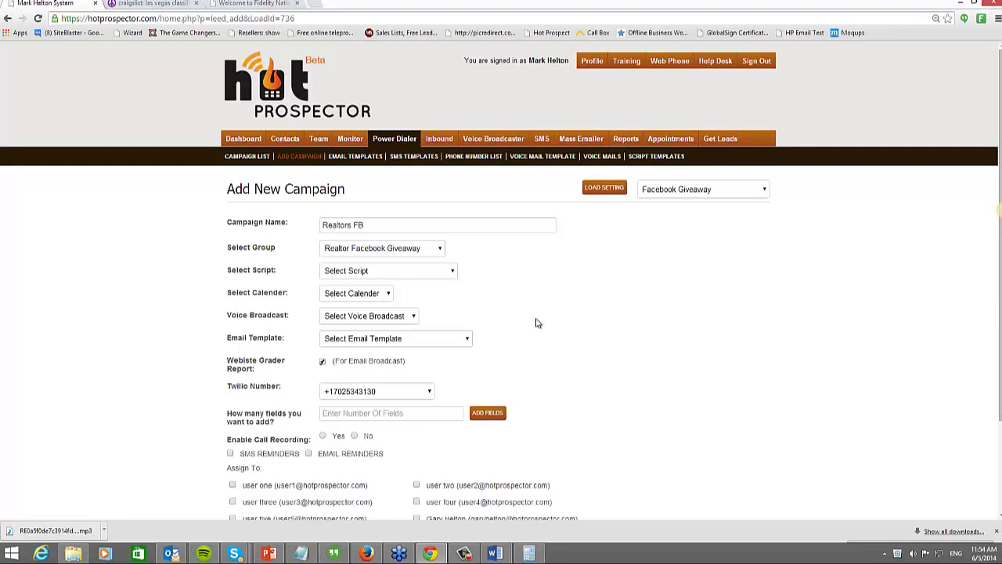
scroll(415, 240, "down", 3)
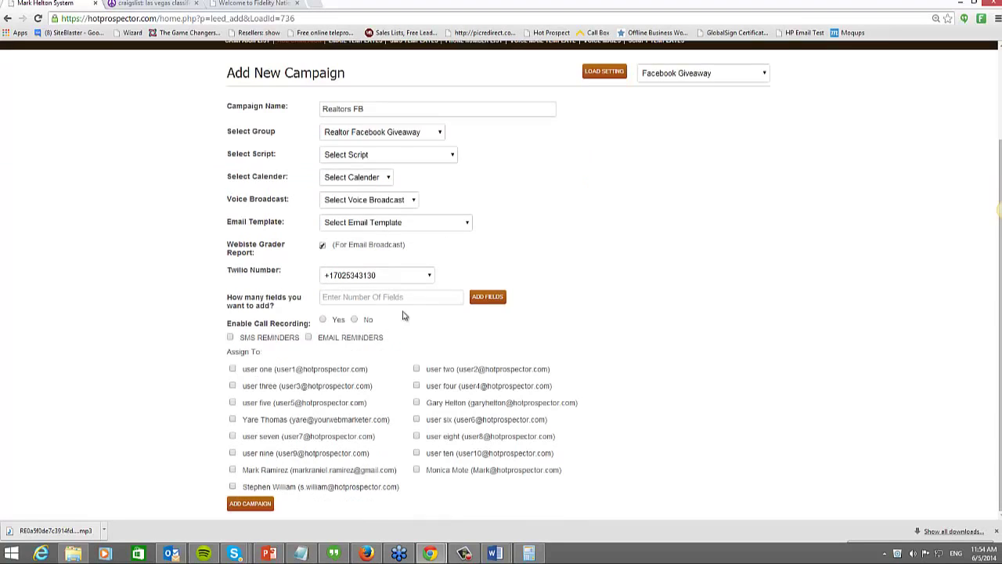
left_click(233, 368)
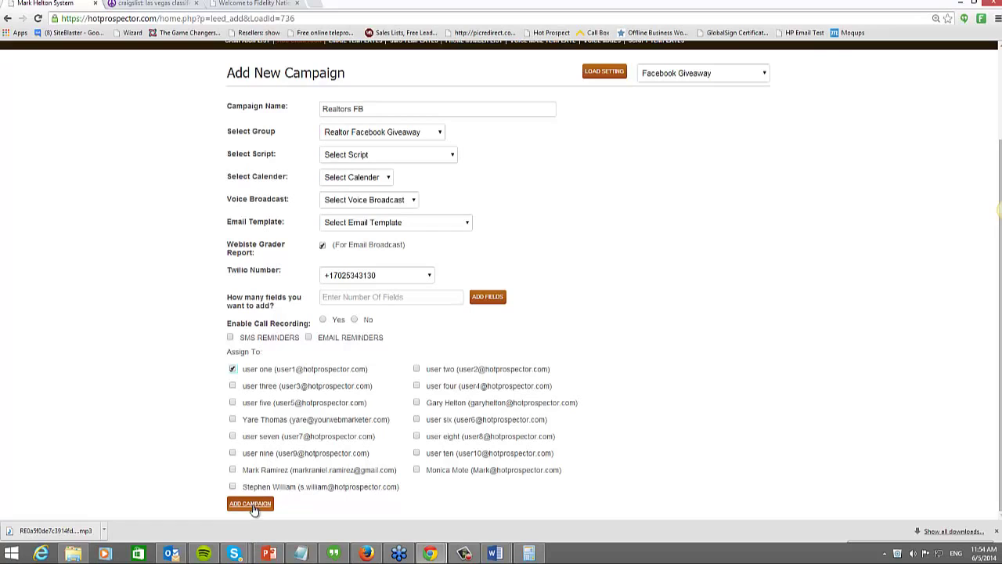
left_click(250, 503)
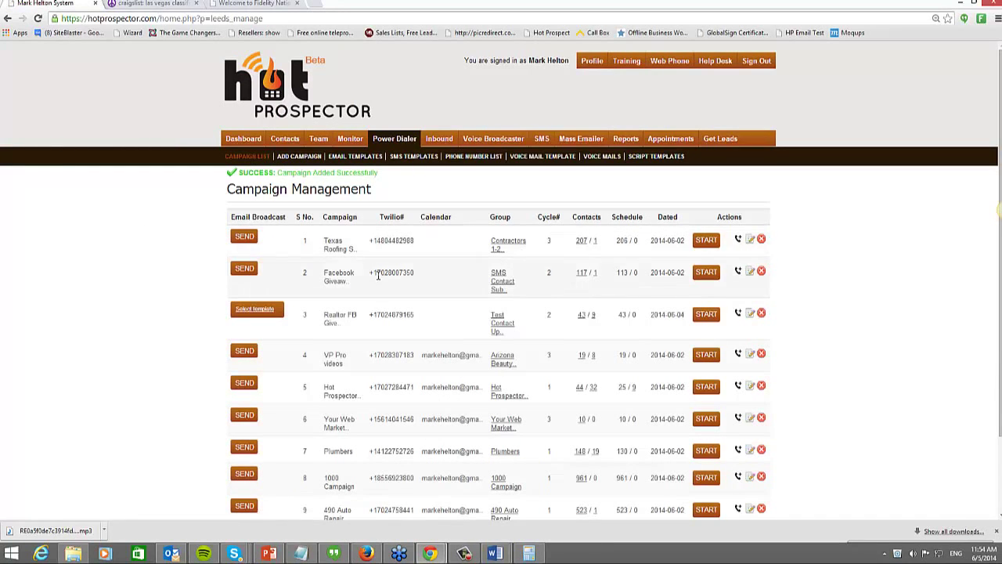
Step: Find the Realtors FB campaign on the second page of the campaign list and start it
scroll(360, 407, "down", 1)
left_click(298, 486)
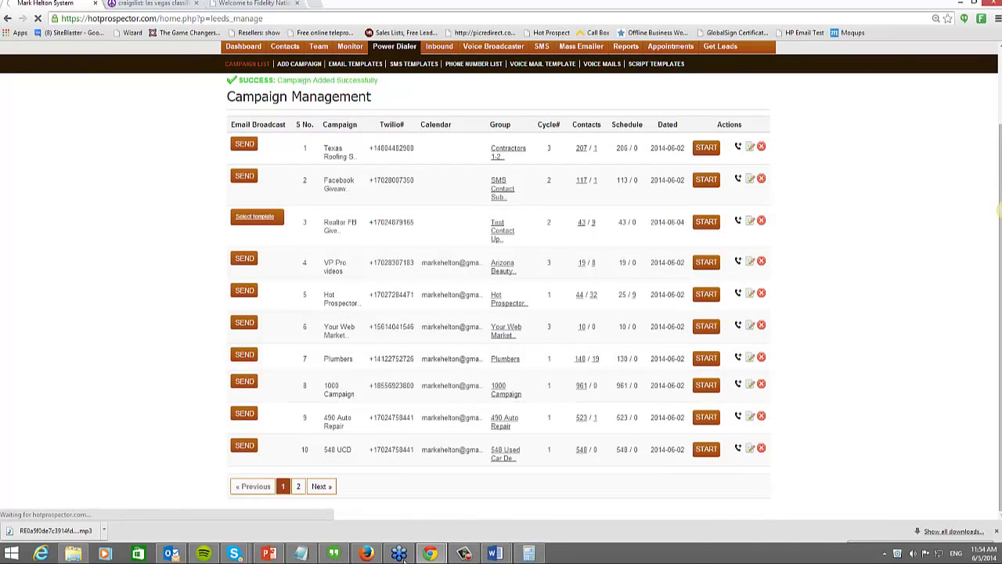
left_click(996, 531)
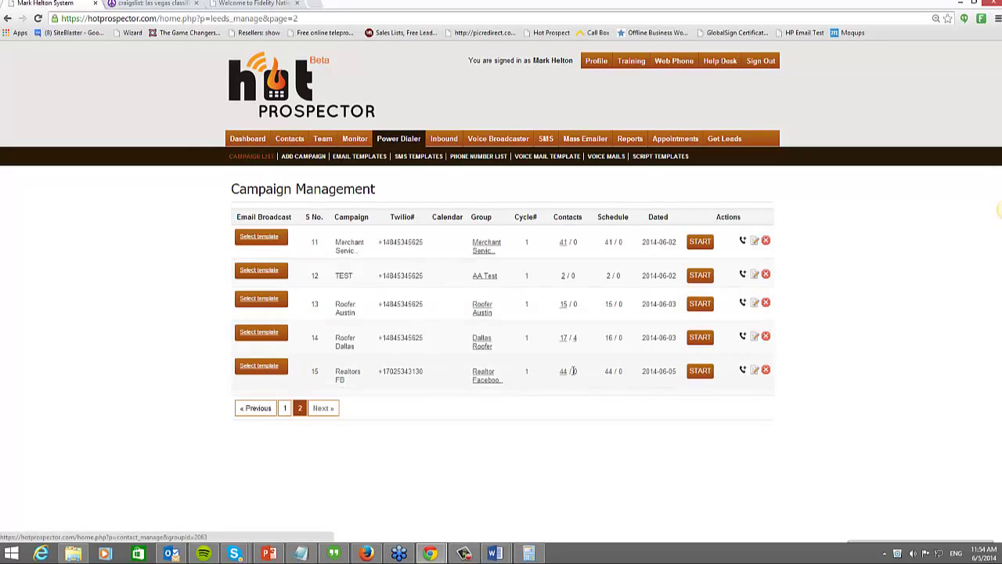
left_click(691, 375)
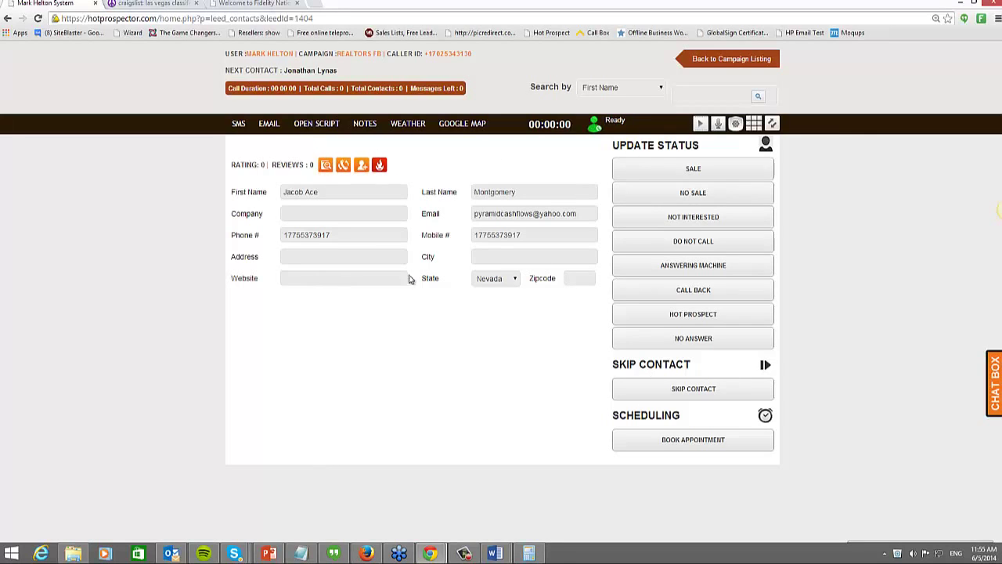
Step: Look through the current contact's script, notes, weather and Google map, and return to the campaign listing
left_click(308, 126)
left_click(375, 125)
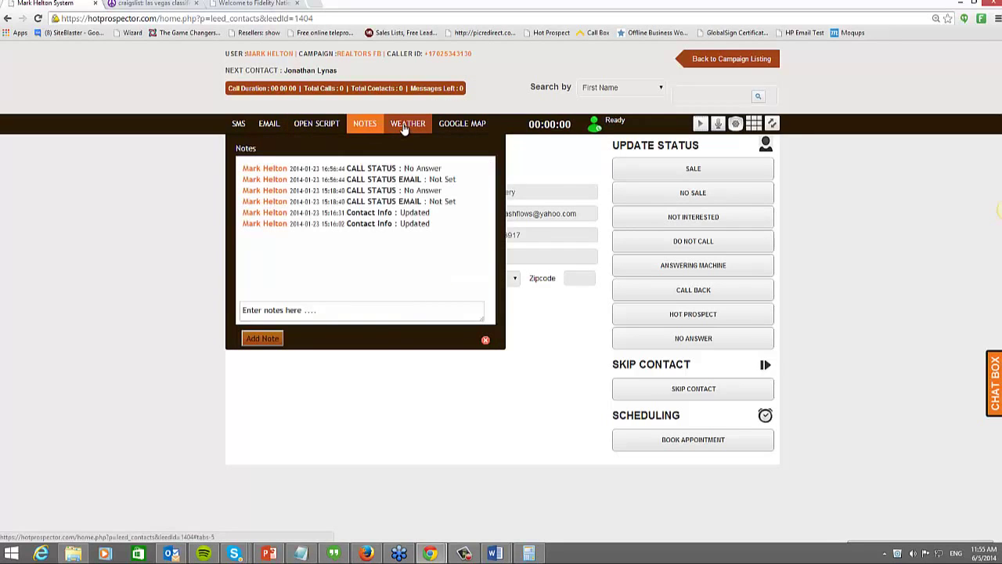
left_click(403, 126)
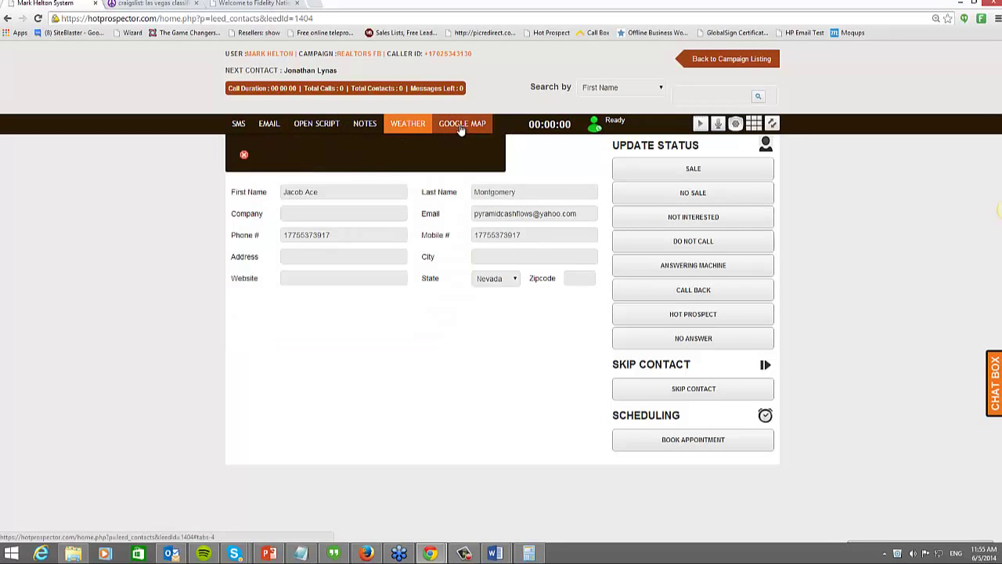
left_click(464, 128)
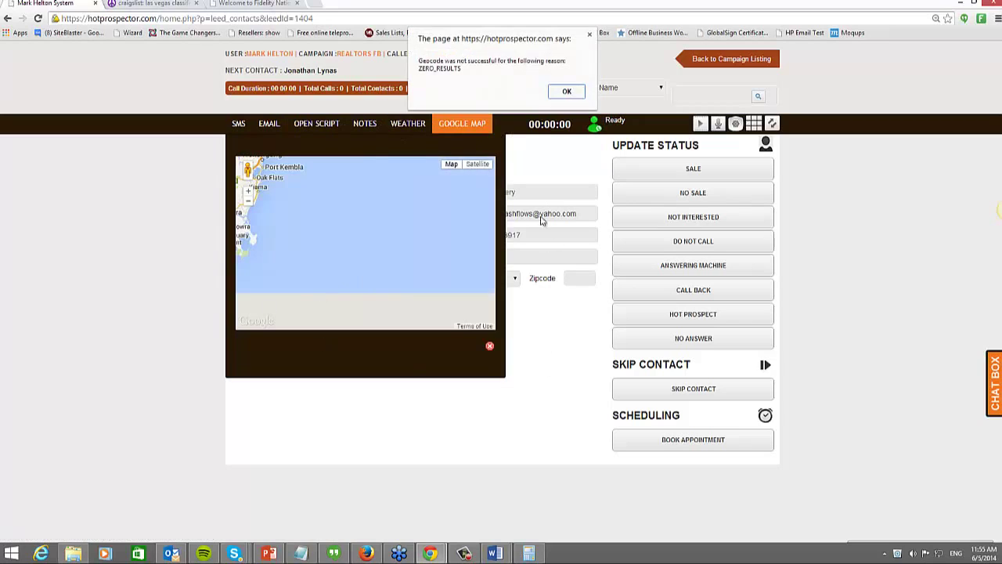
left_click(590, 35)
left_click(490, 347)
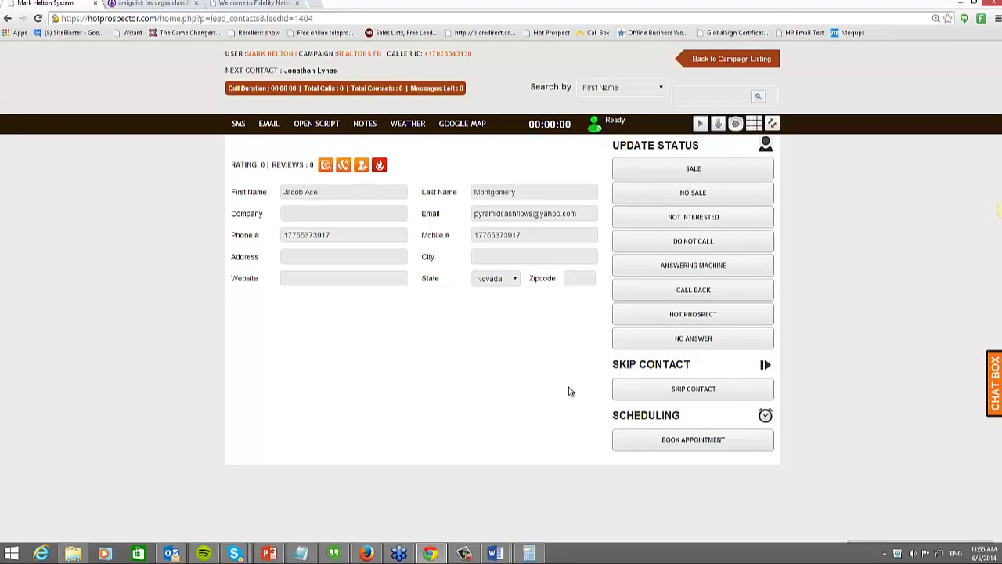
left_click(728, 60)
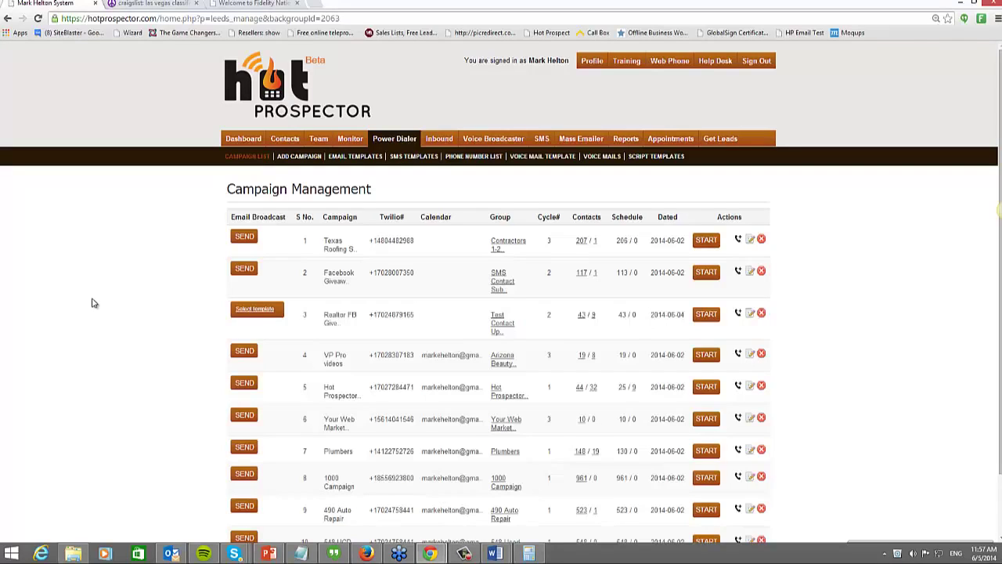
Step: Enter the address mark-helton.com/get-hot-prospector in a new browser tab and copy it
left_click(321, 5)
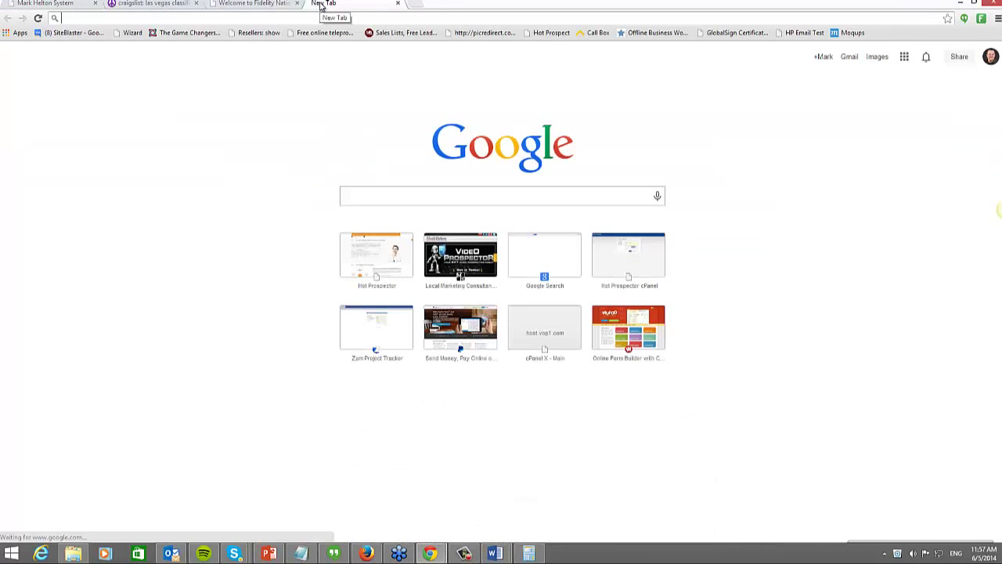
type("ho")
key("BackSpace")
key("BackSpace")
key("BackSpace")
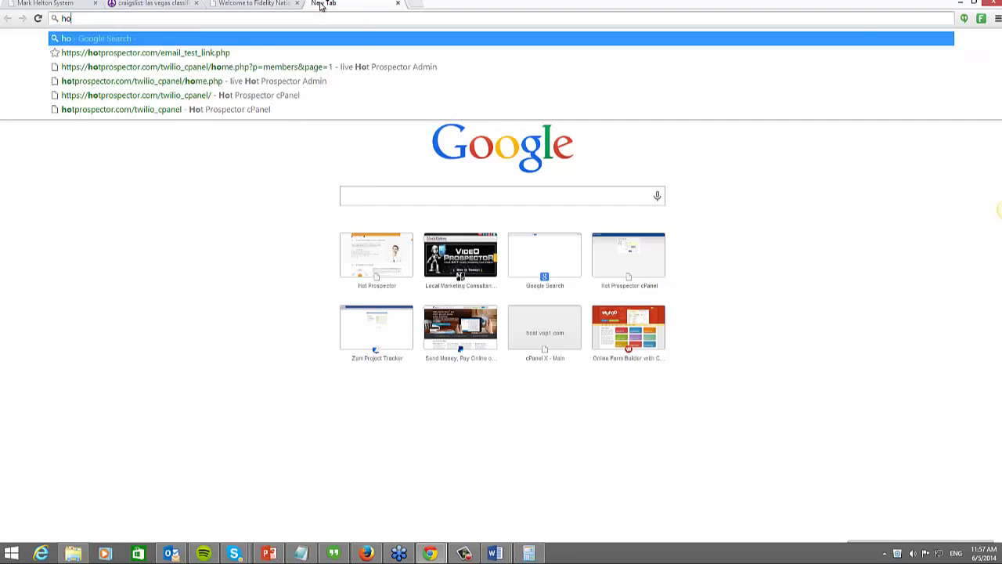
type("mark-helton.com")
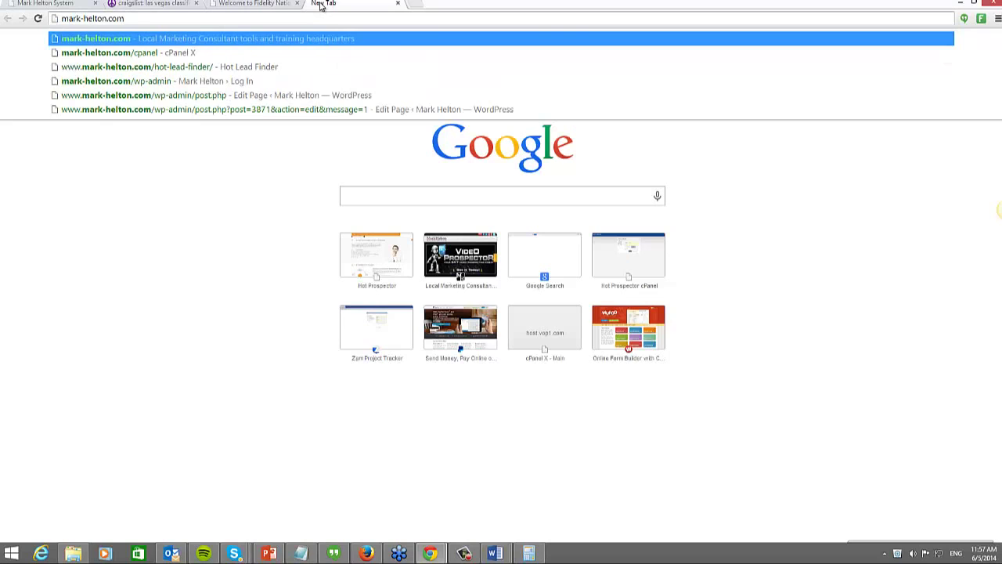
type("/")
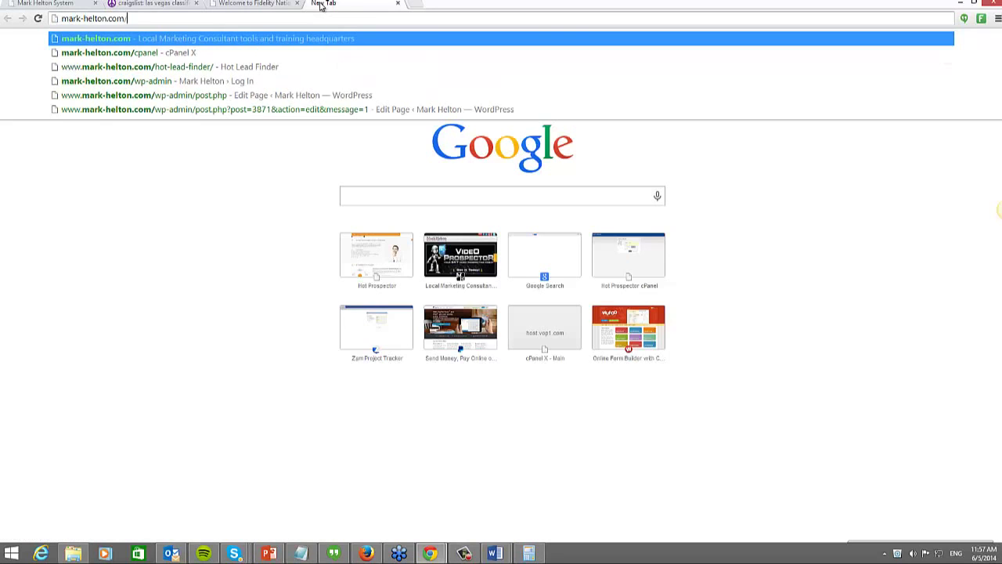
type("get-hot-")
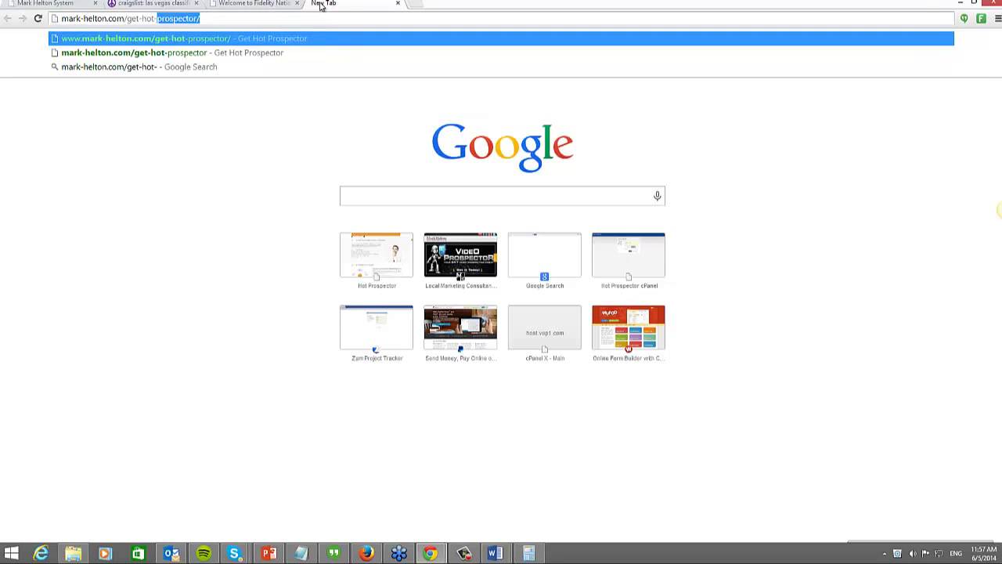
type("prospector")
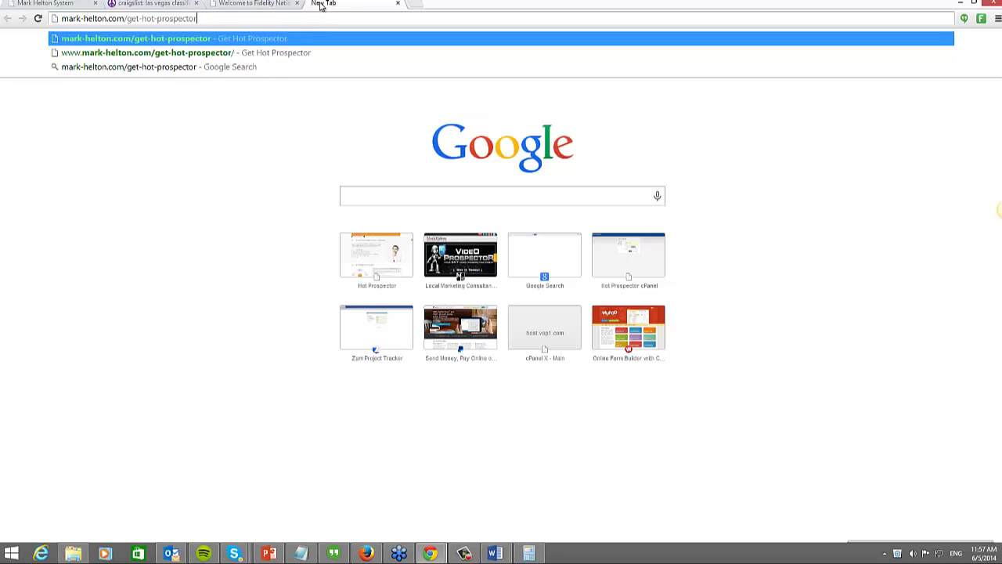
triple_click(174, 20)
key("ctrl+c")
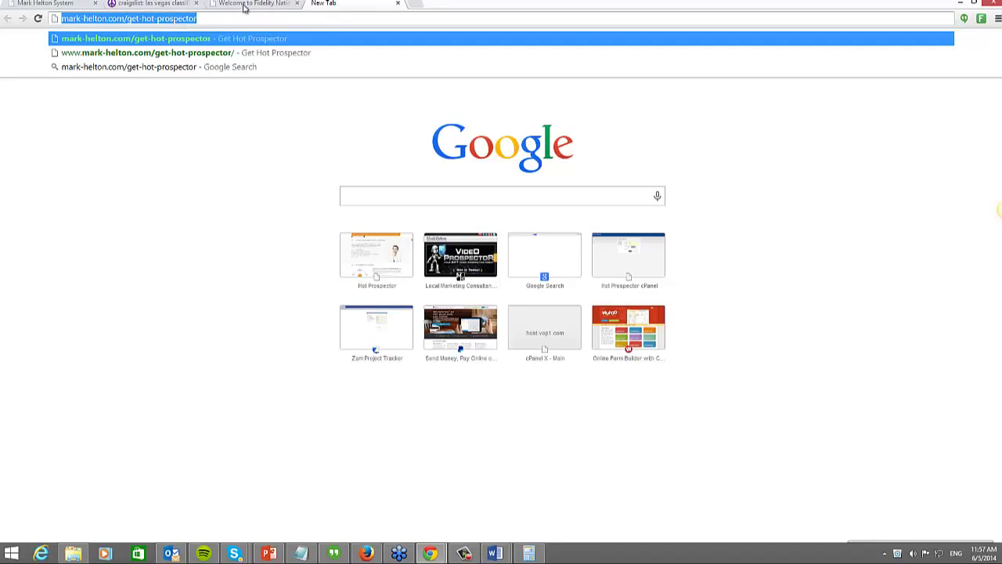
Step: Load the copied address in the new tab and look through the feature videos on the Get Hot Prospector page
left_click(52, 7)
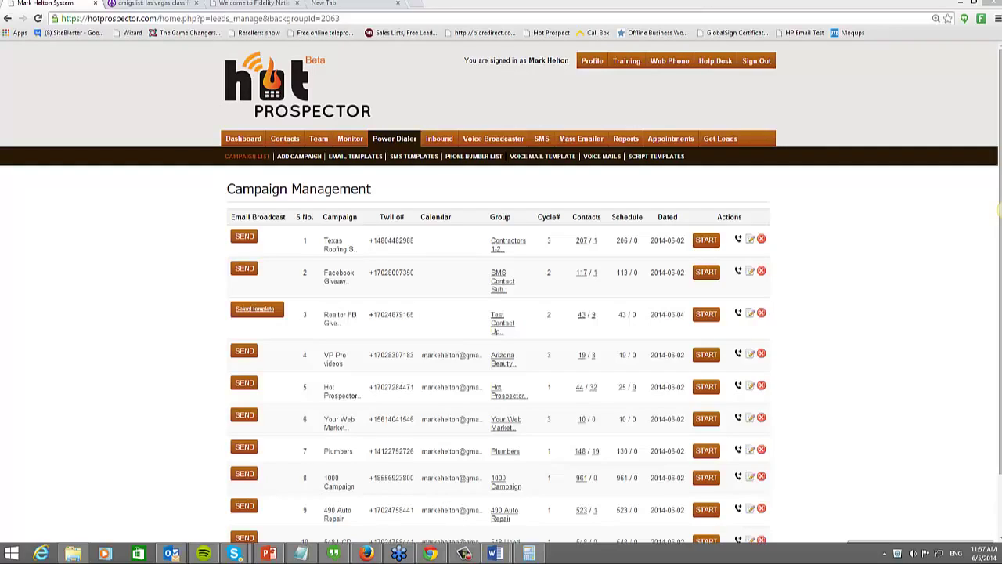
left_click(335, 5)
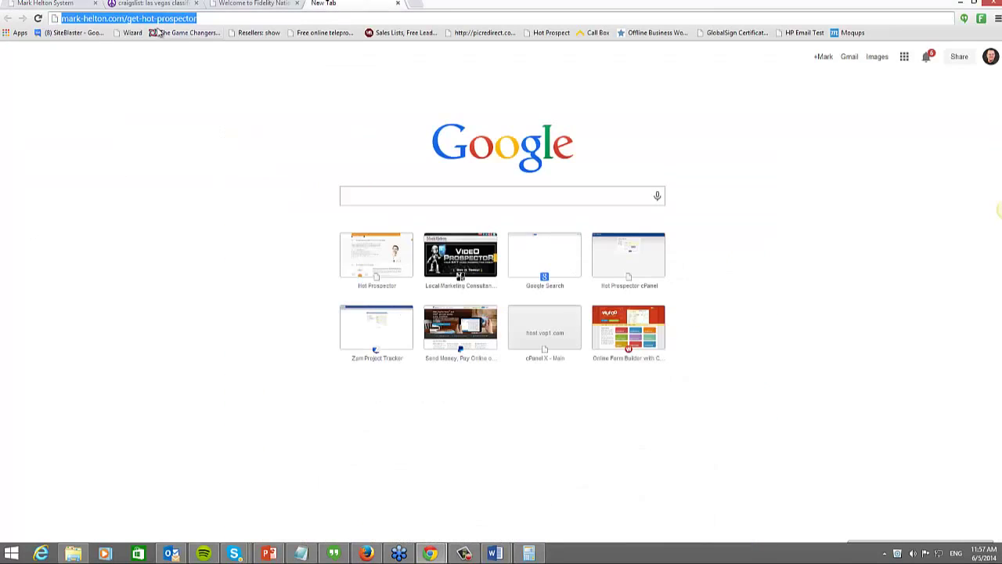
left_click(37, 19)
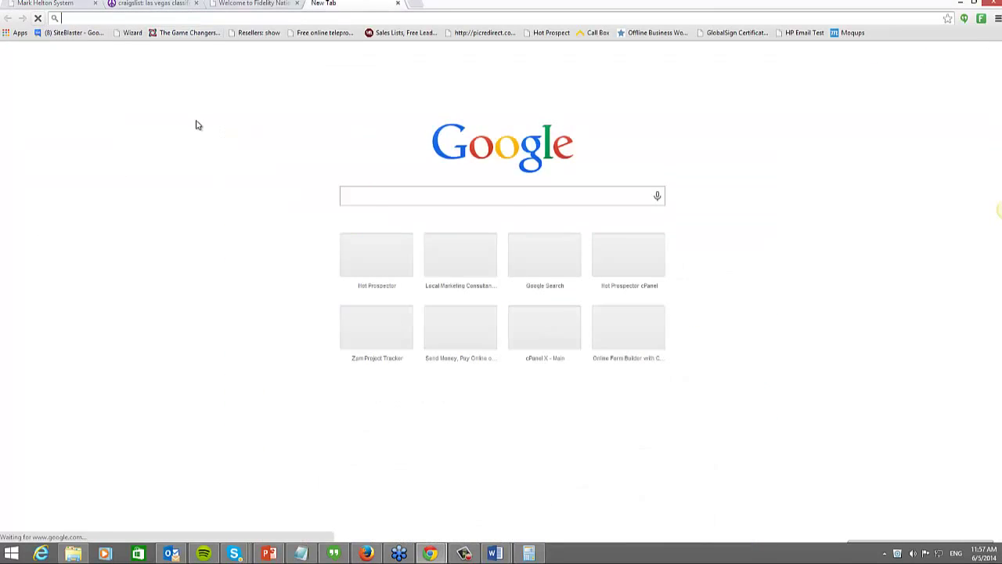
left_click(210, 17)
key("ctrl+v")
key("Return")
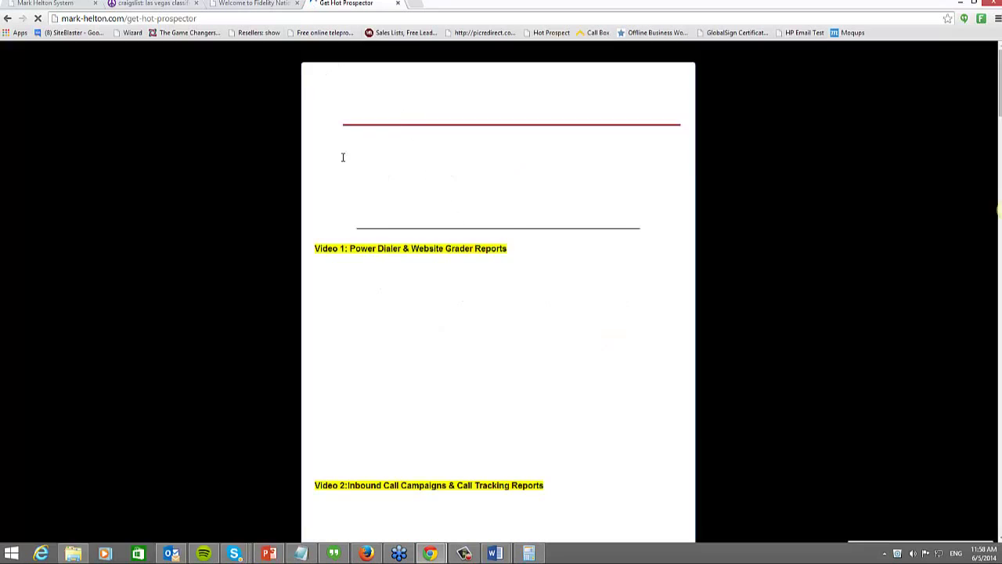
scroll(376, 217, "down", 5)
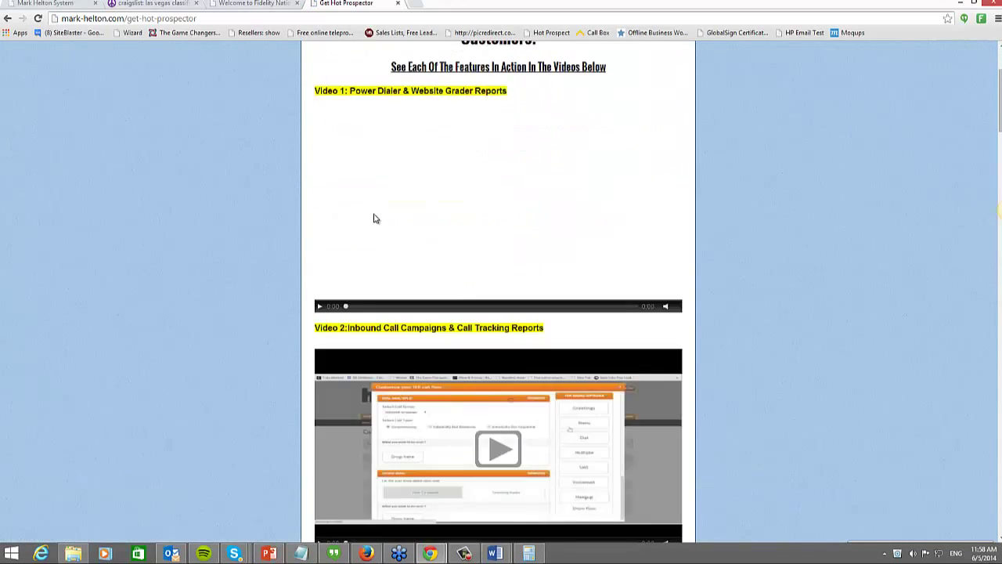
scroll(375, 218, "down", 12)
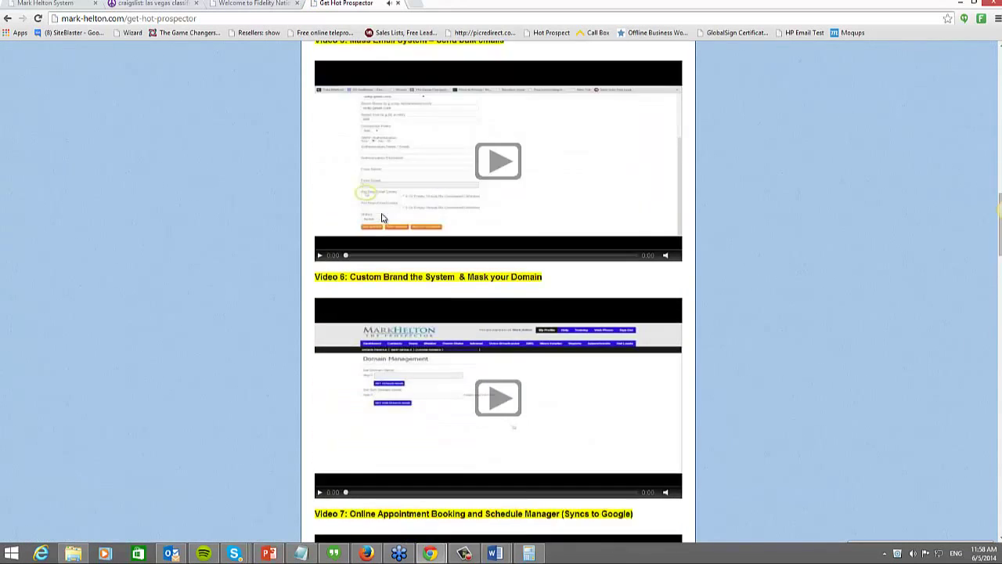
Step: Look over the remaining feature videos, the purchase offer and the benefits list on the Get Hot Prospector page
scroll(385, 242, "down", 8)
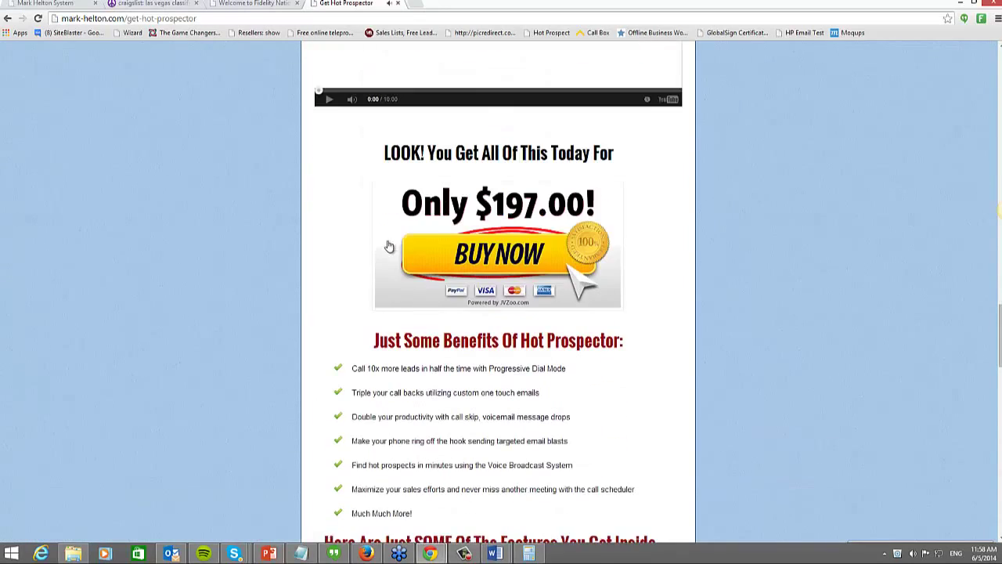
scroll(451, 249, "up", 5)
scroll(452, 245, "up", 8)
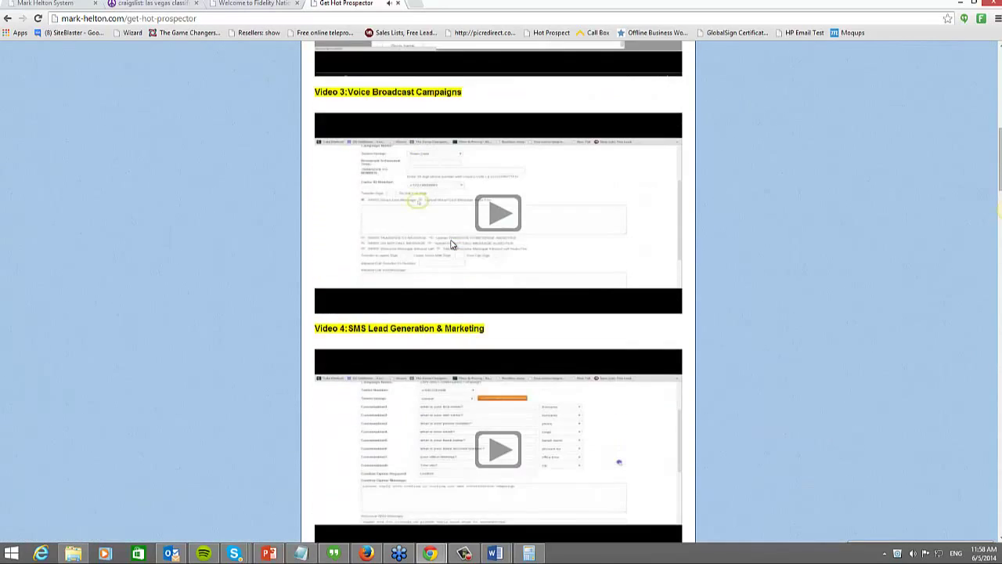
scroll(446, 245, "down", 15)
scroll(441, 249, "up", 2)
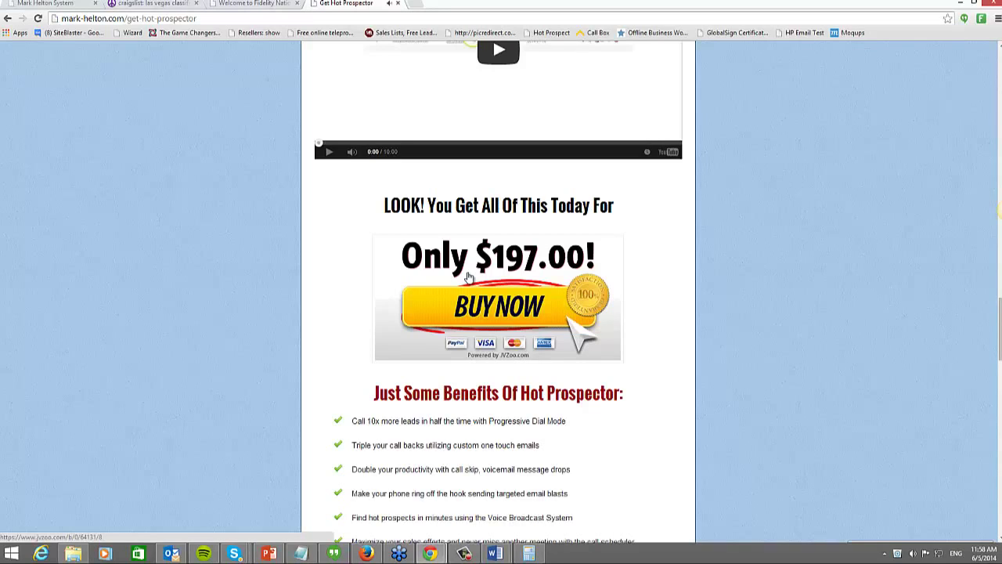
scroll(468, 276, "up", 20)
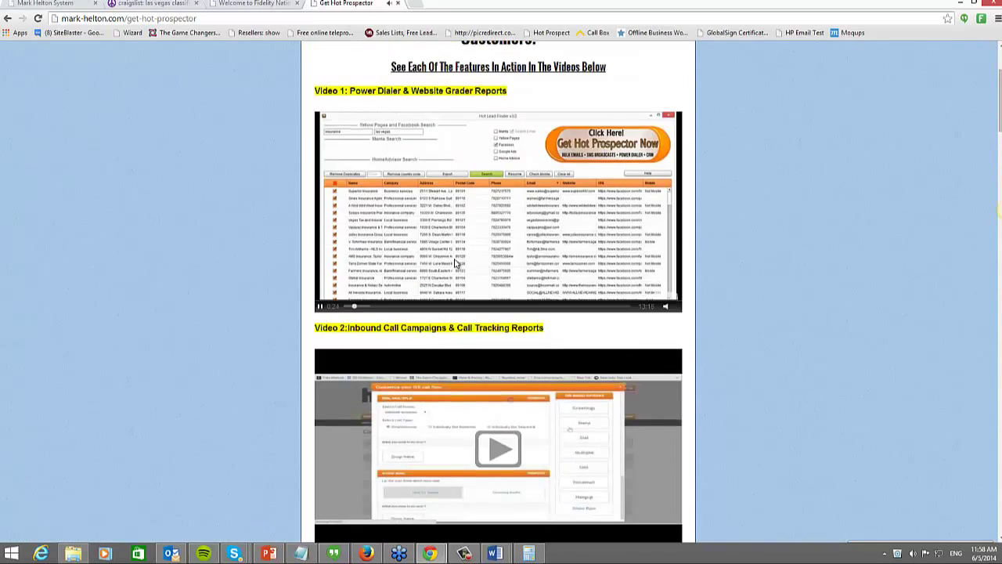
scroll(454, 264, "up", 2)
scroll(125, 407, "down", 6)
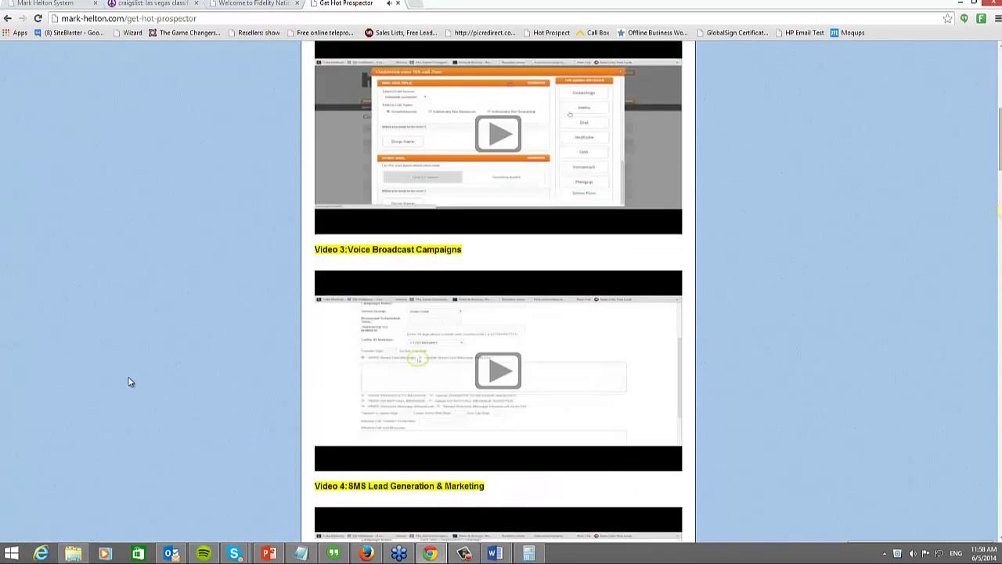
scroll(226, 407, "down", 20)
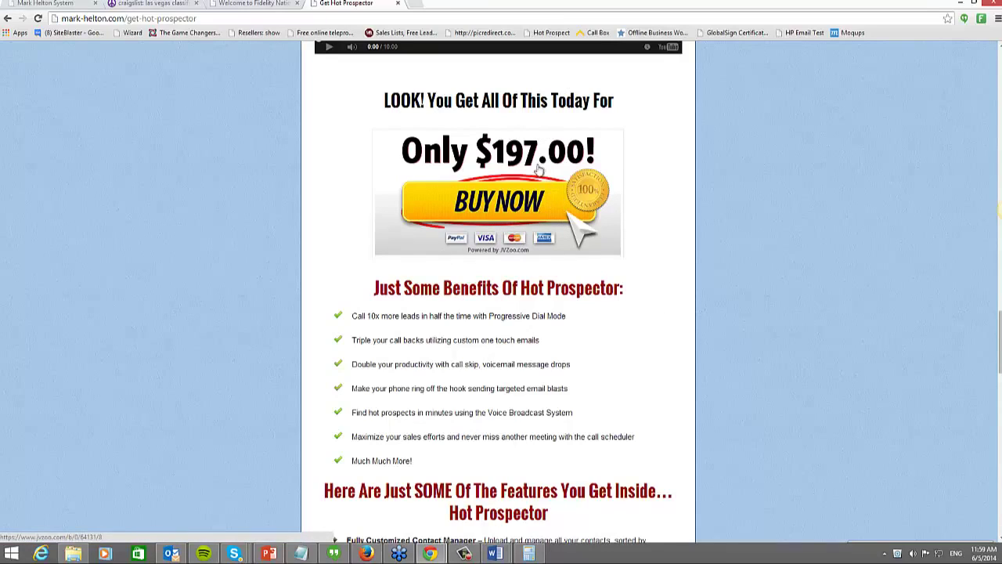
Step: Open the Hot Prospector checkout page and examine the order amount, included service period and future payment terms
left_click(506, 204)
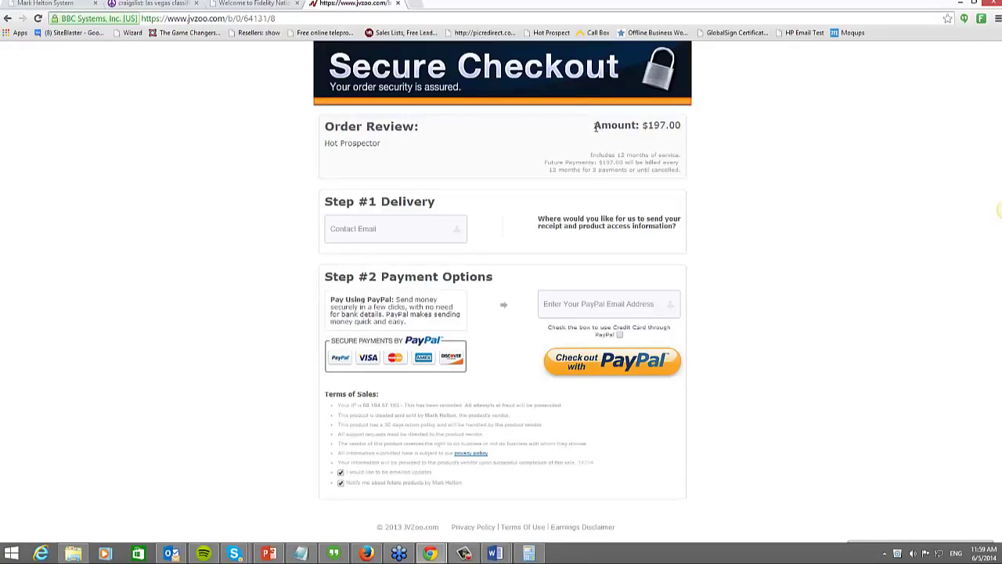
left_click_drag(594, 127, 684, 128)
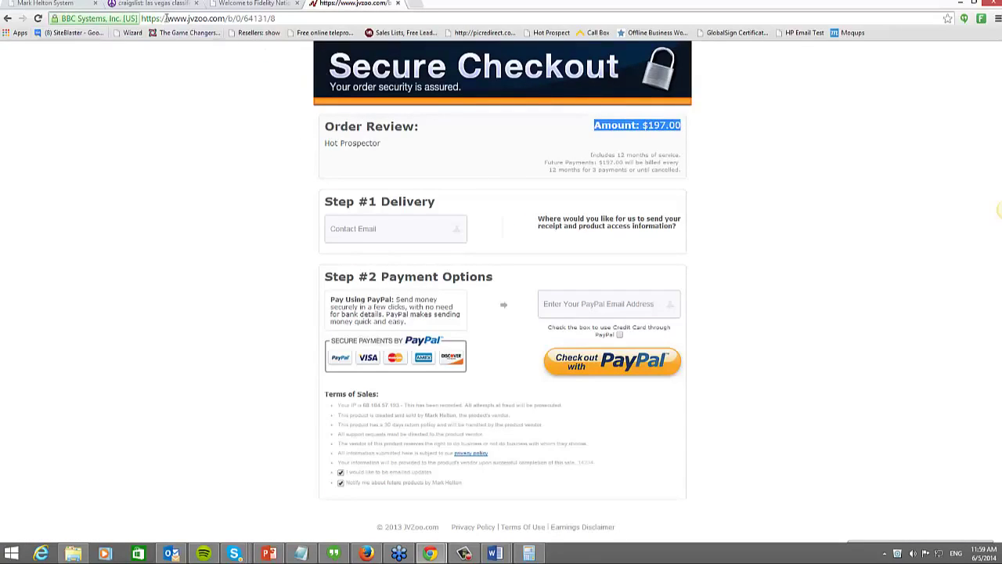
left_click(175, 280)
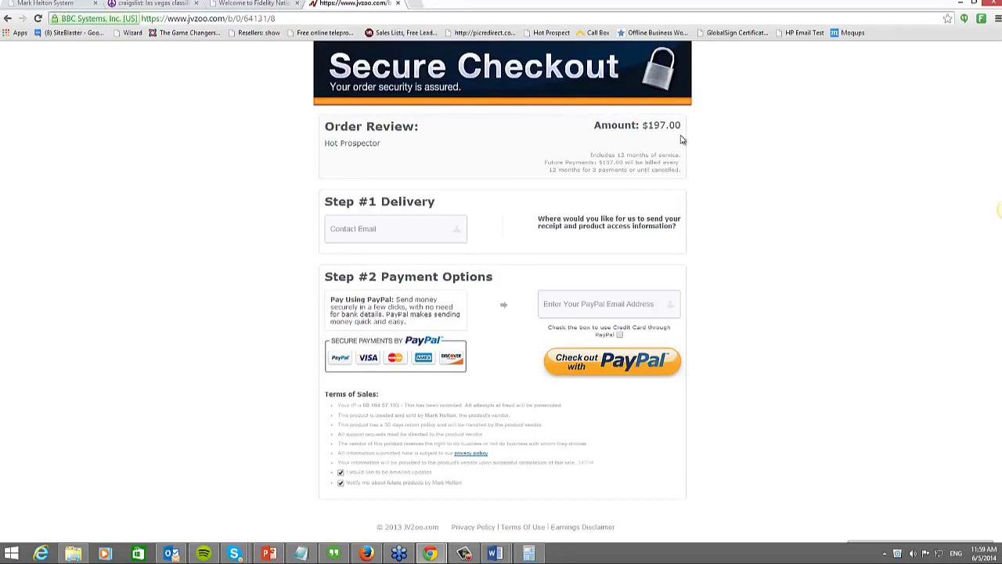
left_click_drag(592, 154, 661, 153)
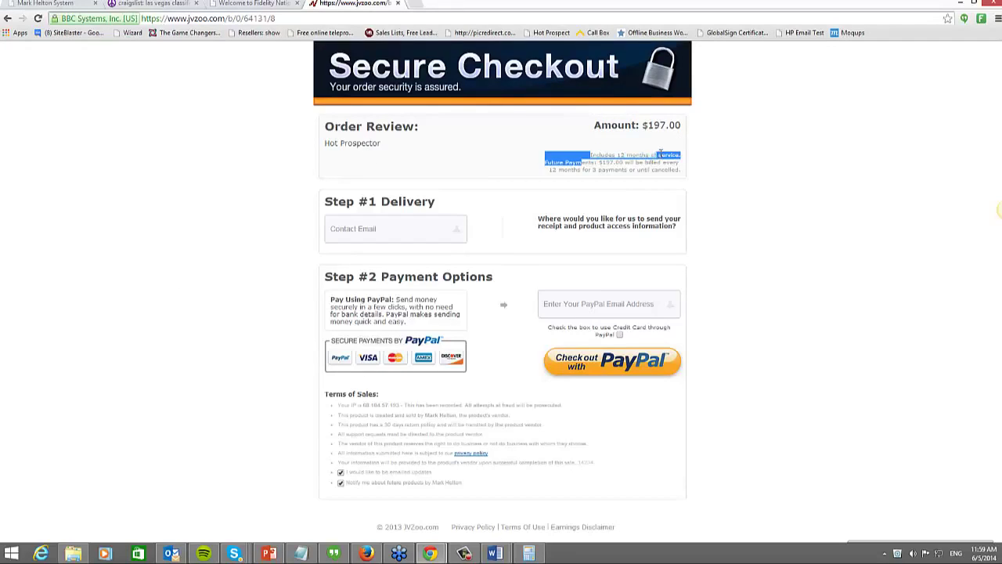
left_click(513, 174)
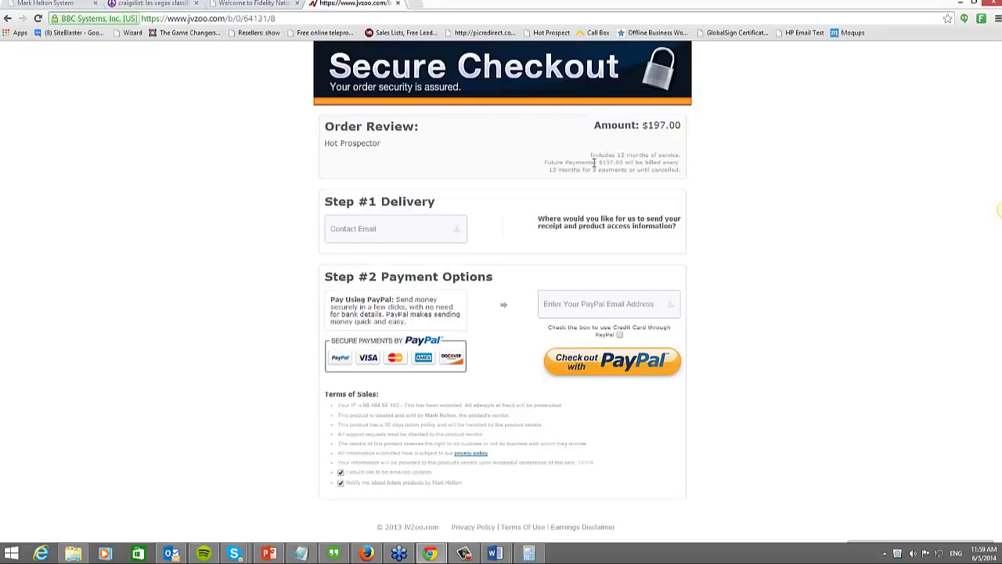
left_click_drag(599, 162, 678, 163)
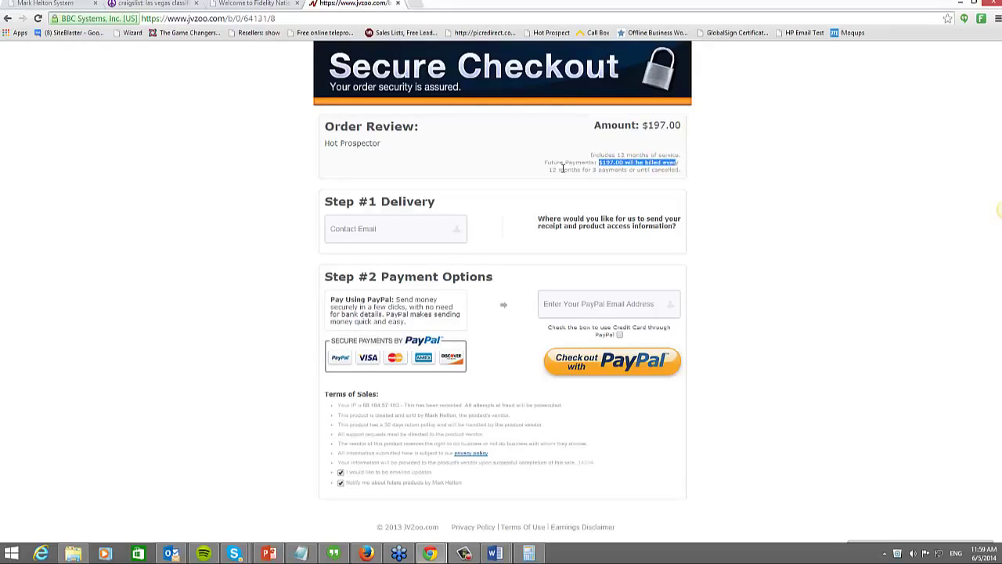
left_click_drag(553, 169, 582, 172)
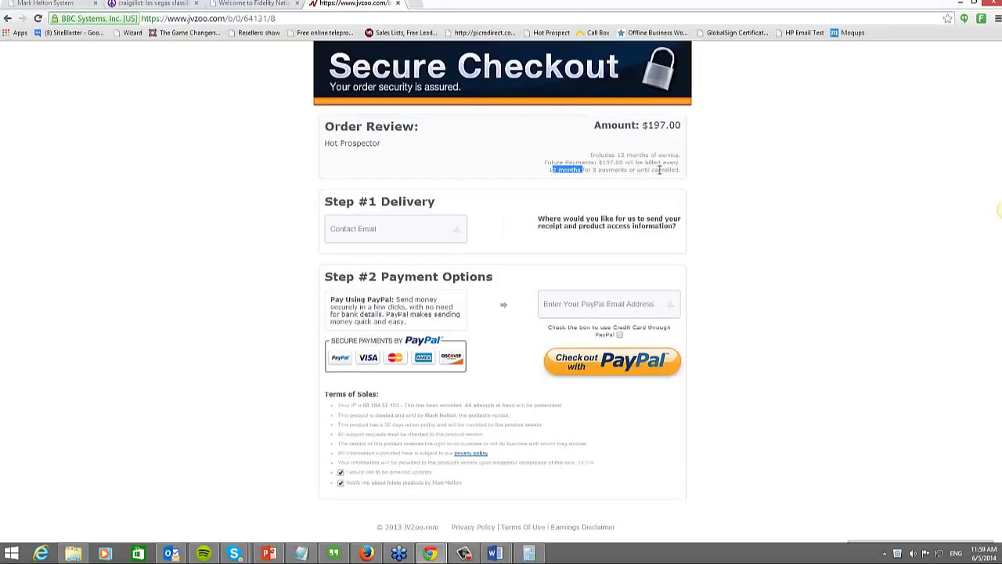
left_click_drag(680, 169, 570, 160)
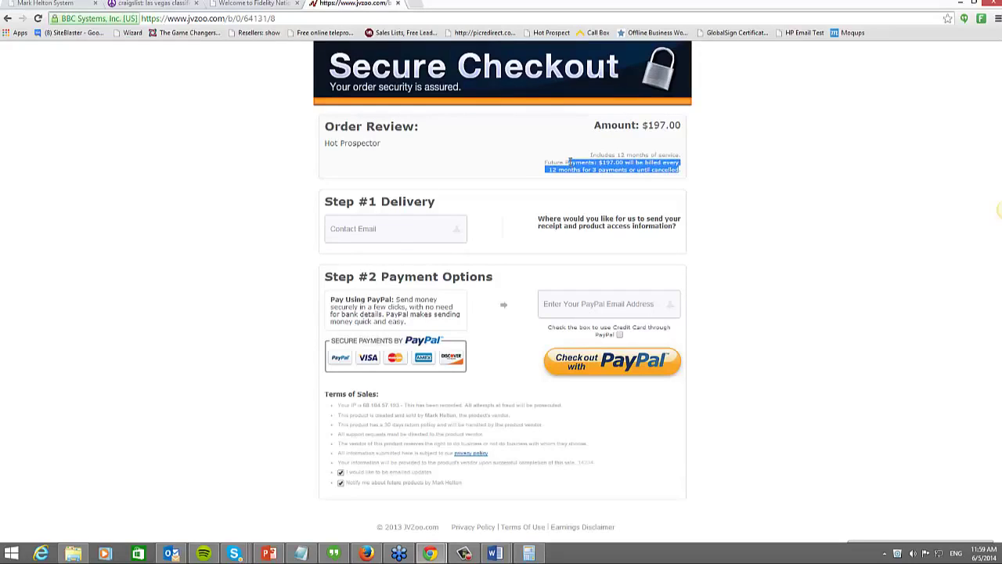
left_click(505, 174)
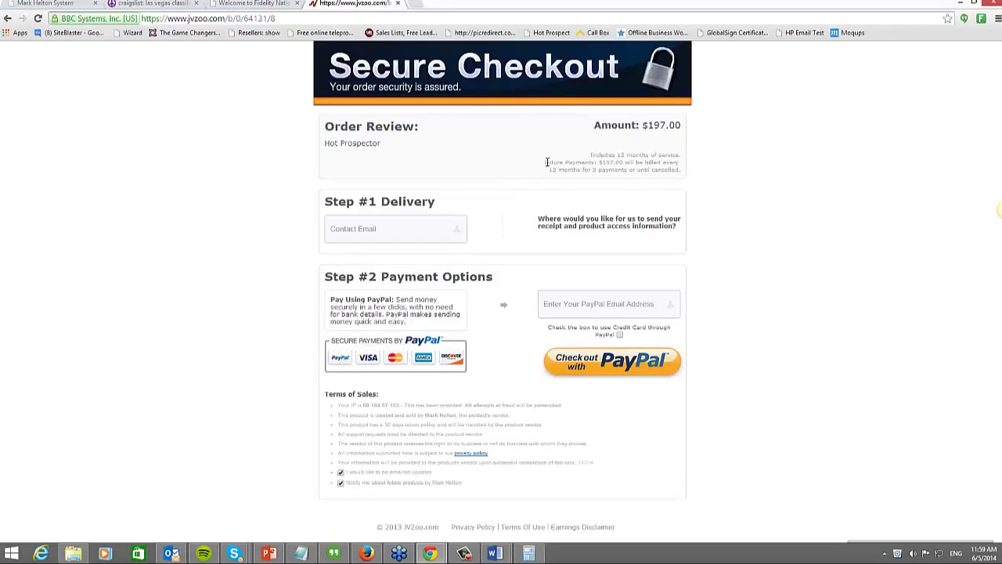
left_click_drag(598, 163, 655, 171)
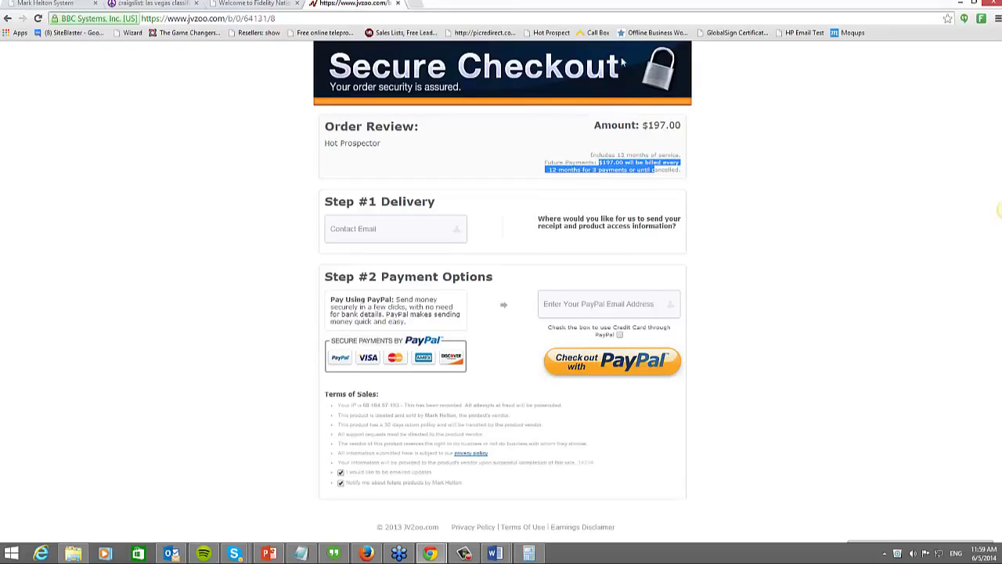
left_click(542, 164)
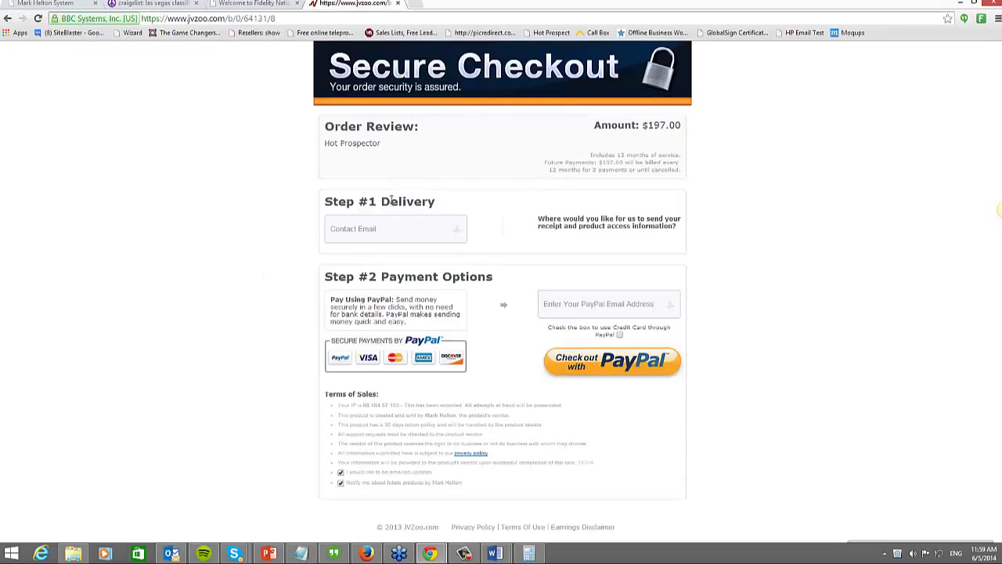
Step: Examine the checkout's email fields and order amount, and return to the Get Hot Prospector page with its web address selected
left_click(345, 231)
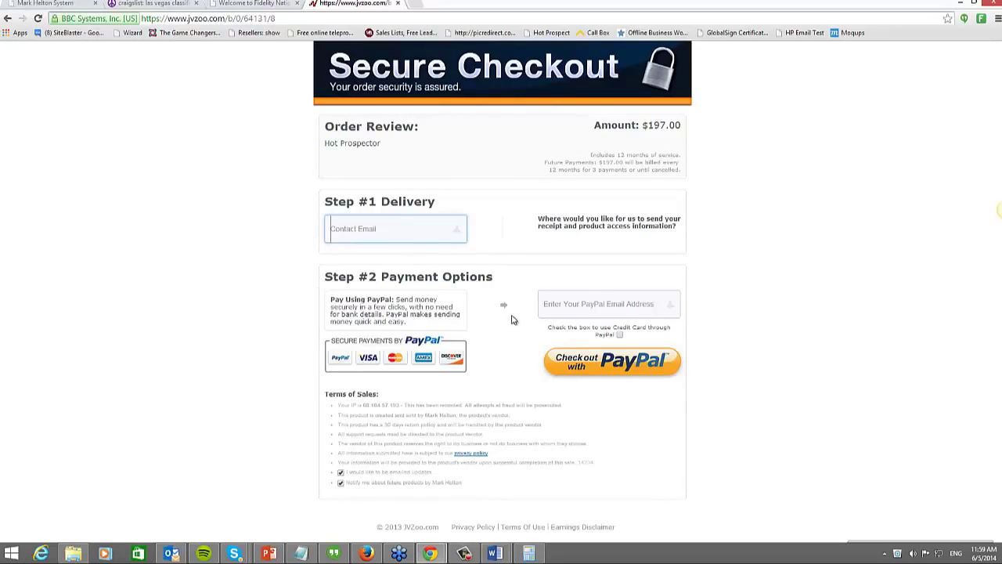
left_click(595, 307)
left_click(800, 327)
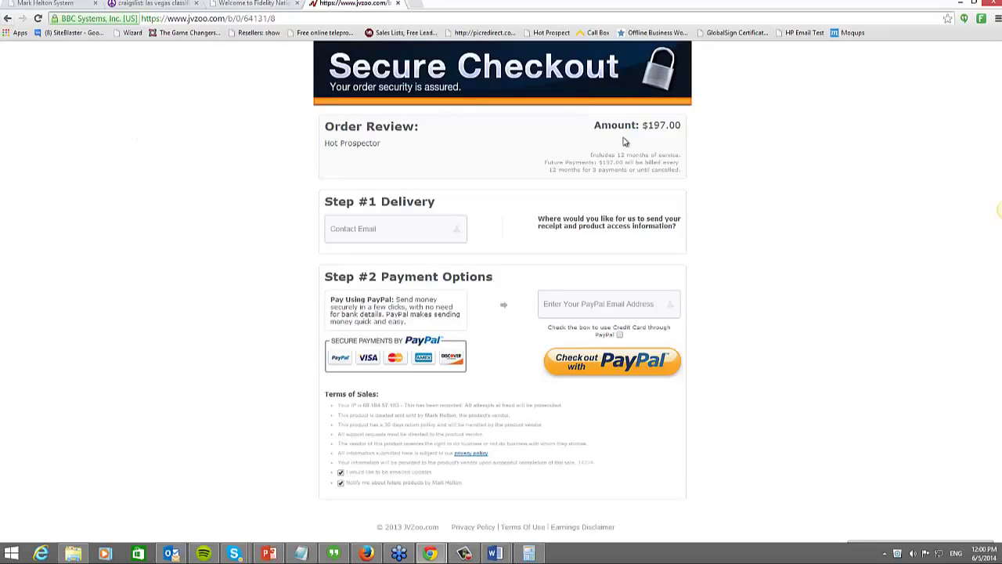
left_click_drag(608, 125, 704, 126)
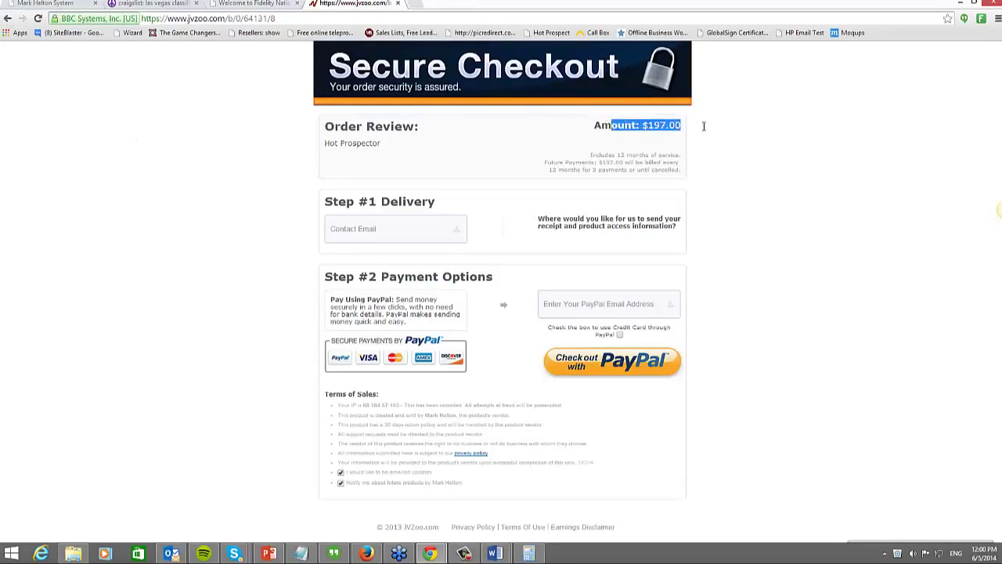
left_click(210, 152)
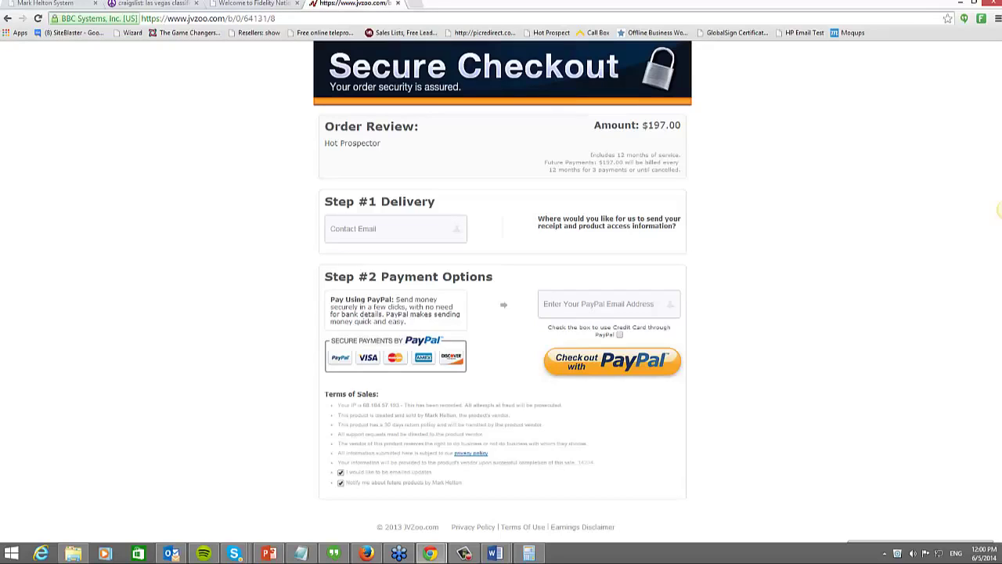
left_click(8, 18)
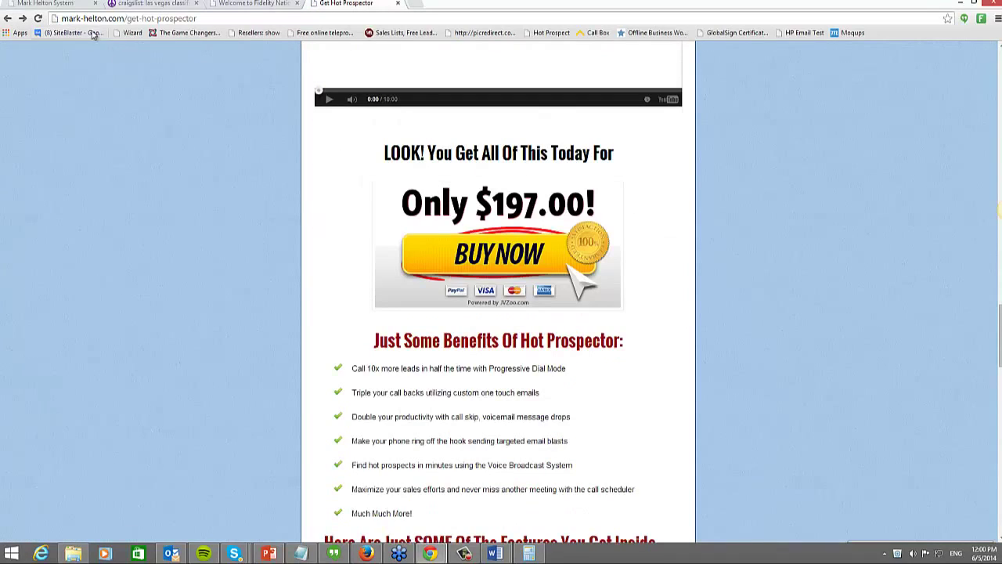
left_click(194, 19)
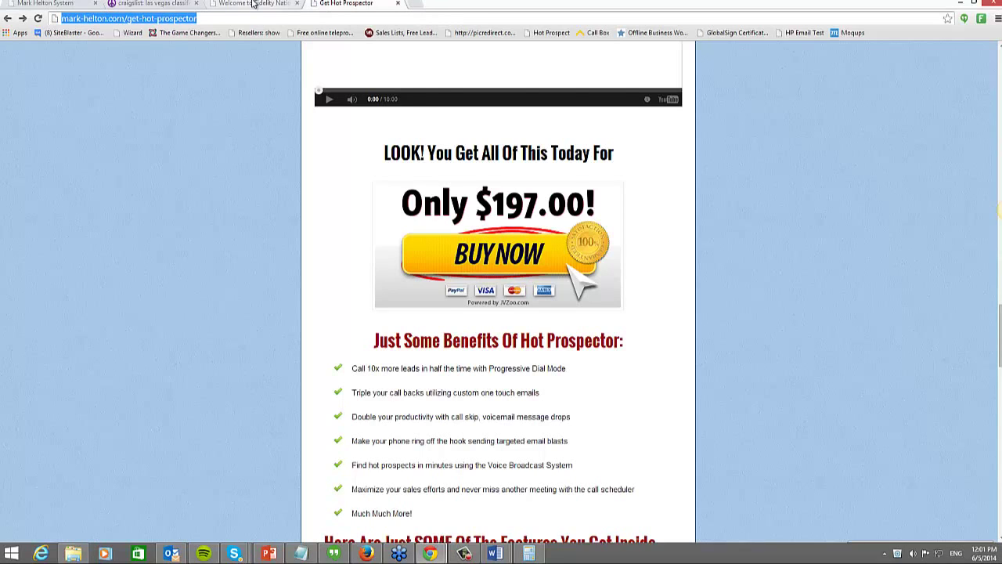
Step: Switch to the signed-in Hot Prospector site and open the Custom Themes settings of the profile
left_click(255, 4)
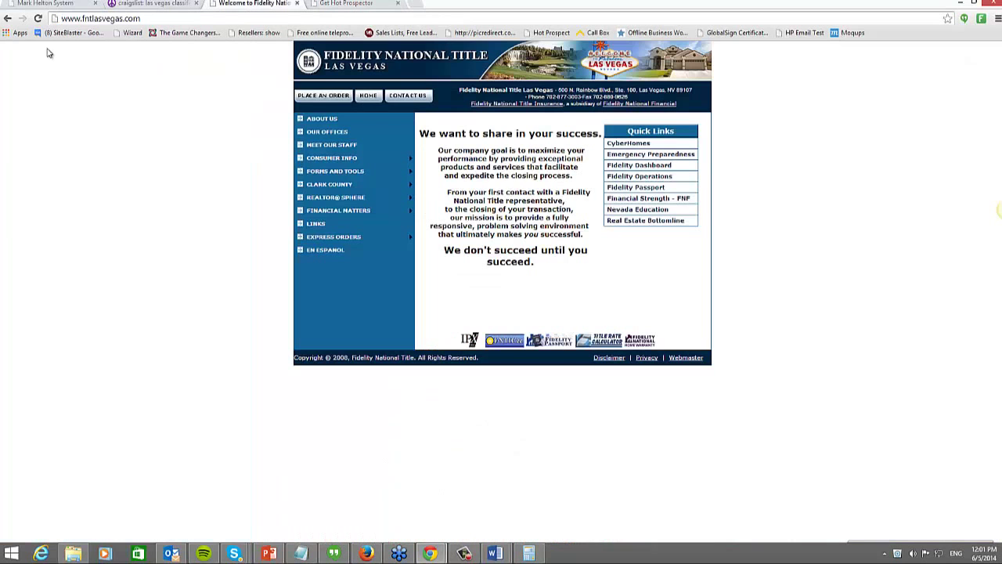
left_click(59, 5)
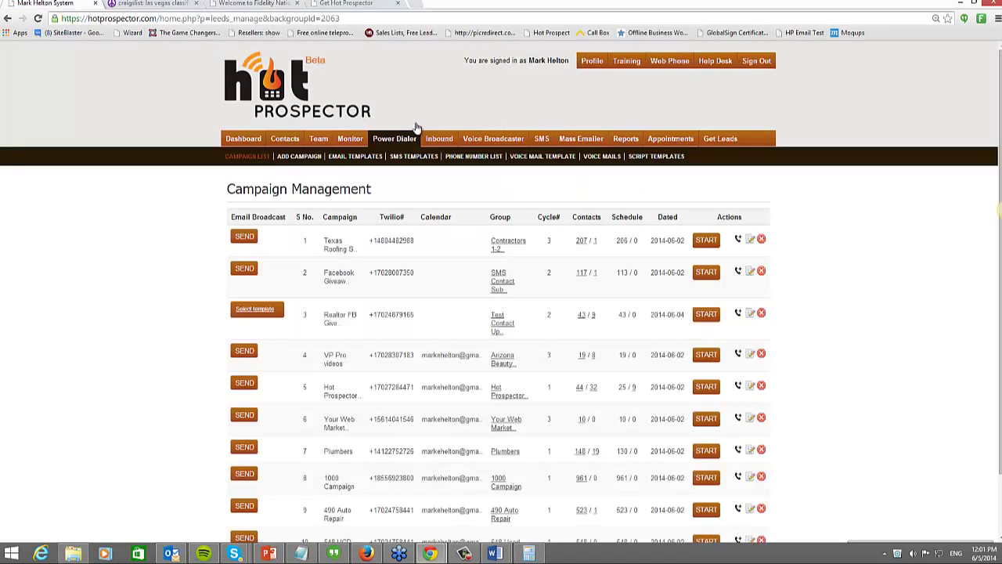
left_click(601, 69)
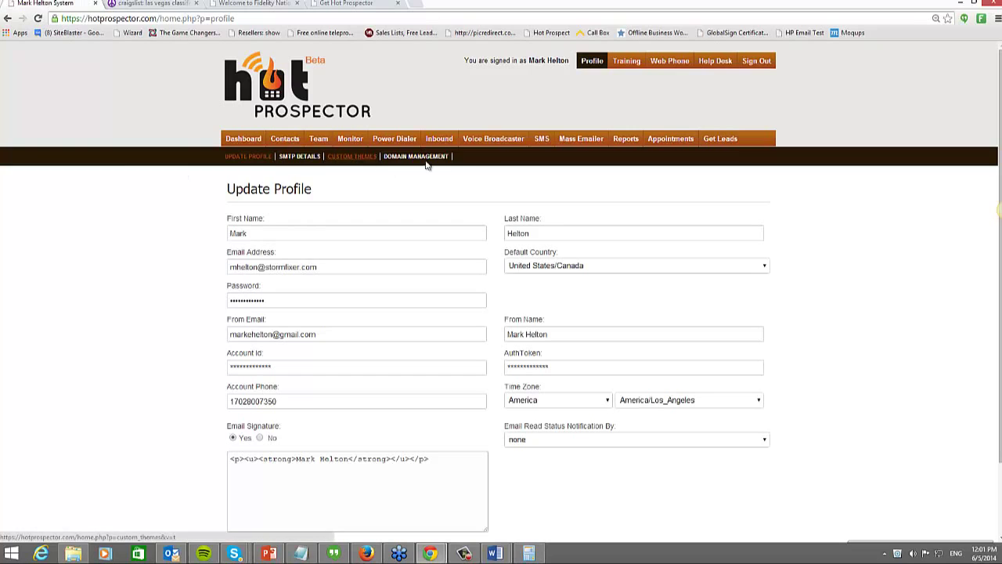
left_click(348, 157)
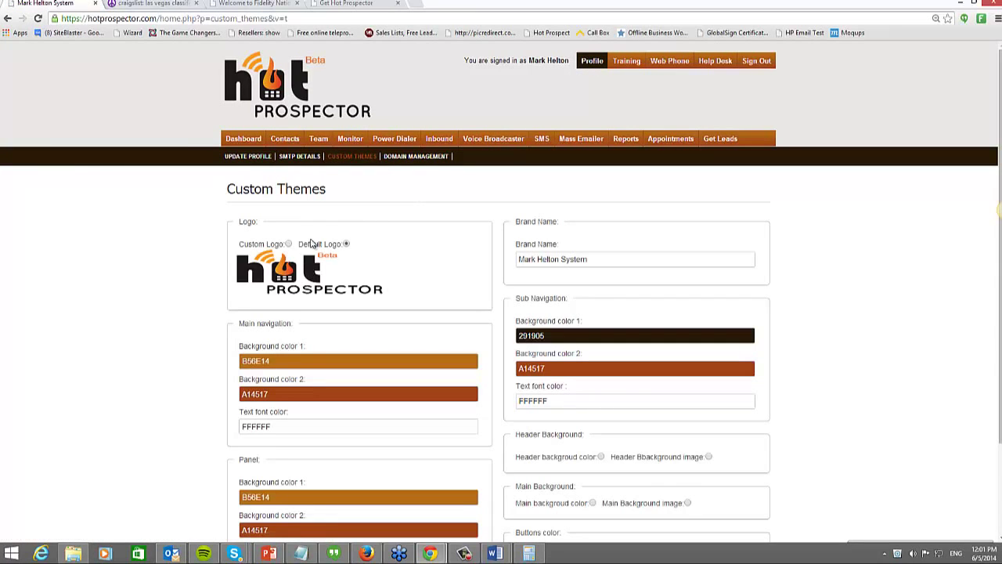
Step: Set the theme to a custom logo, choosing the logo_opt2 PNG from the products' Images folder in Google Drive
left_click(288, 244)
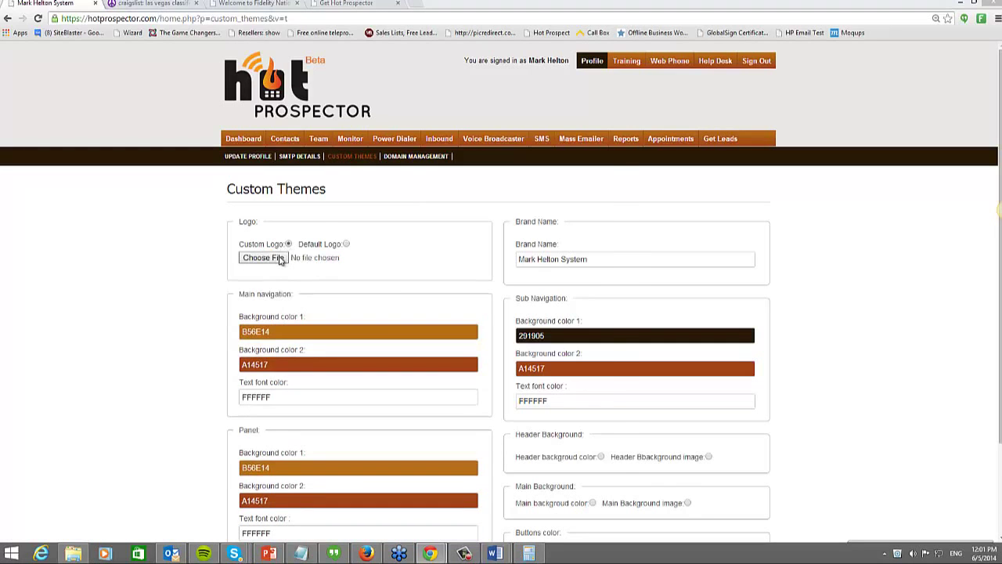
left_click(277, 258)
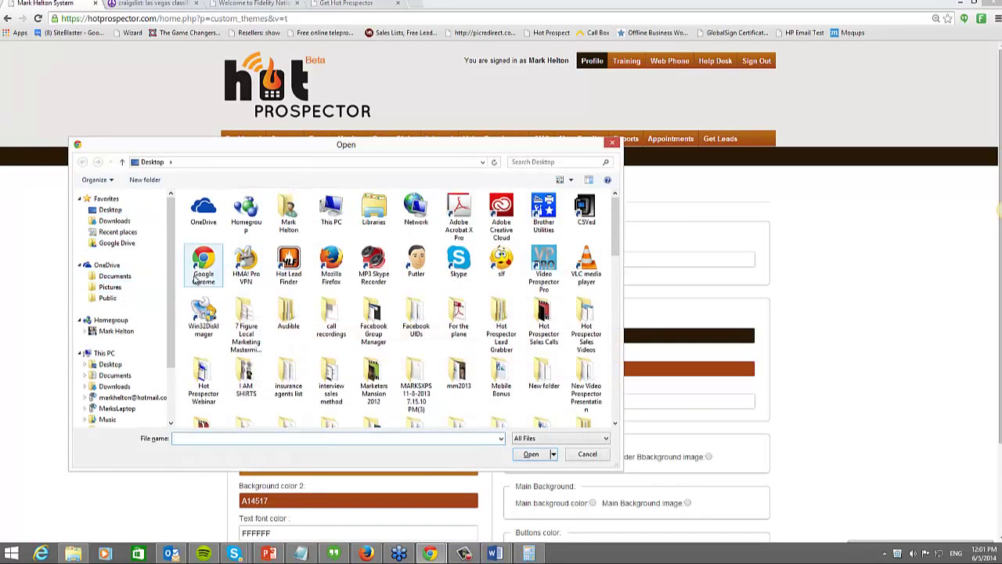
left_click(117, 243)
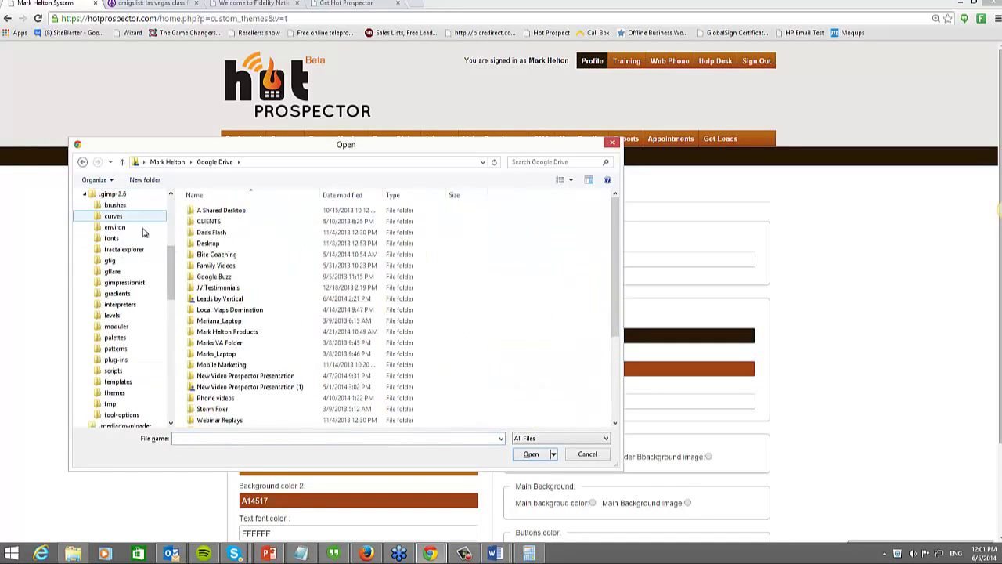
double_click(234, 331)
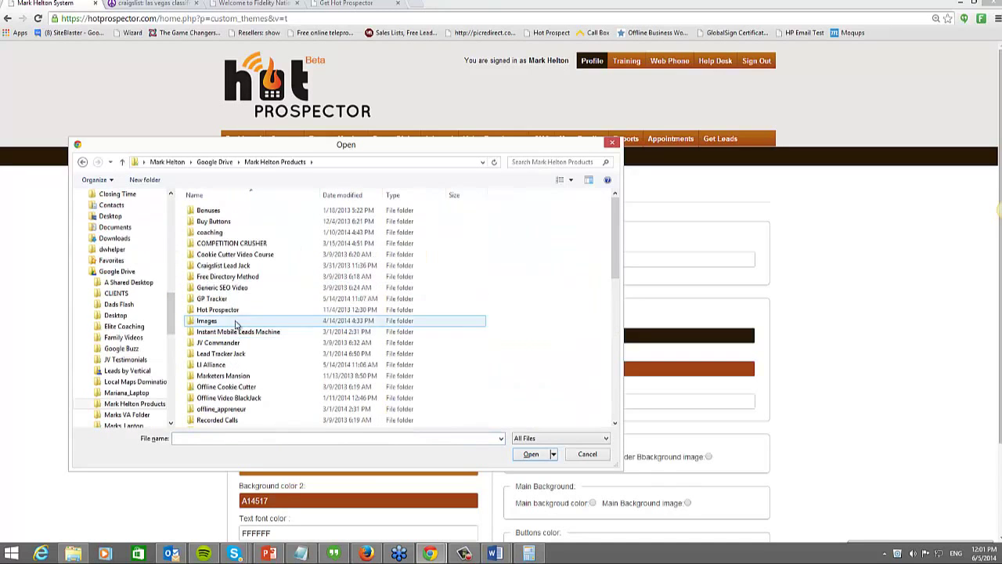
double_click(210, 320)
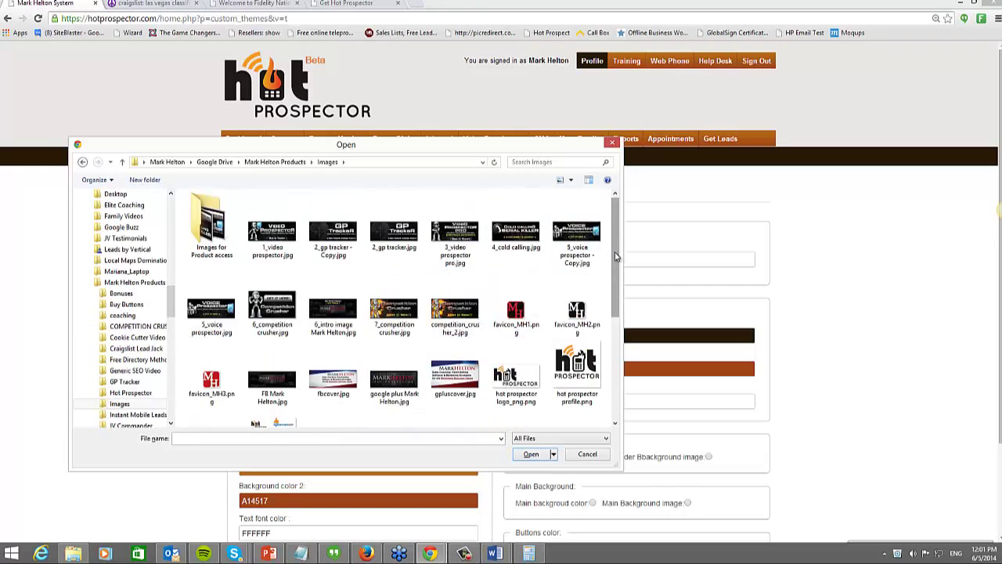
scroll(606, 313, "down", 5)
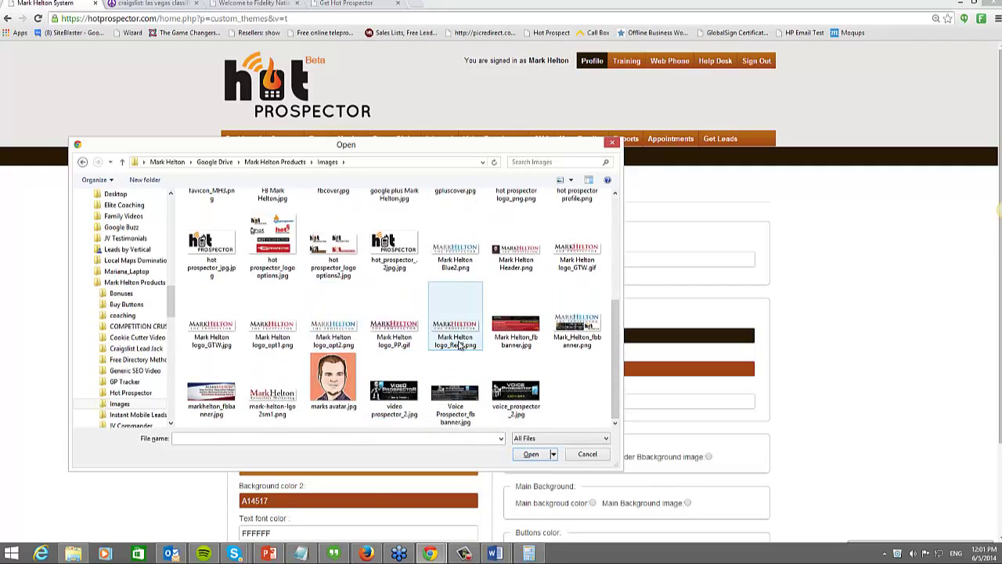
double_click(337, 333)
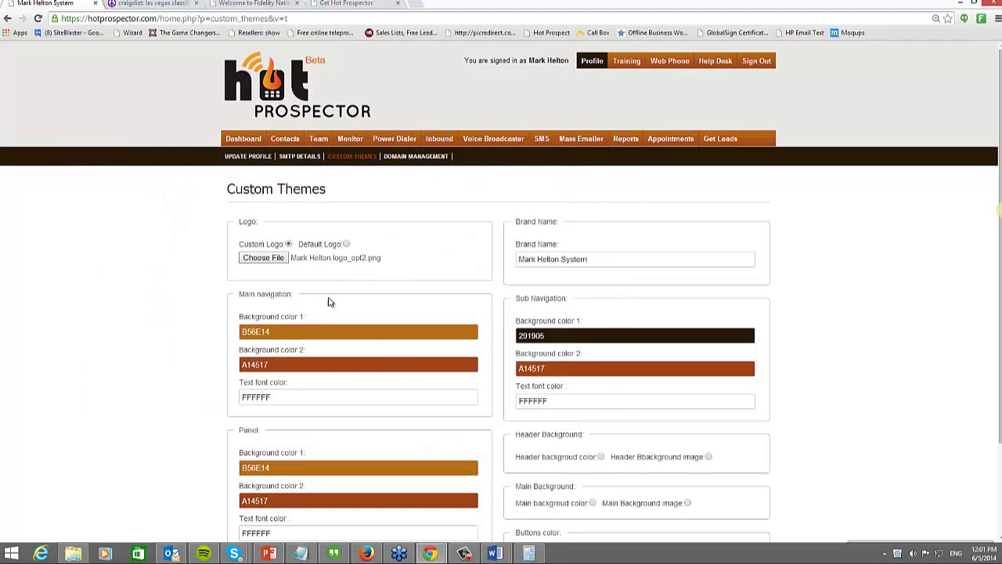
Step: Set the main navigation's background colors to 2609B5 and 1D18A1, and the sub navigation's background color 2 to 331DA1
left_click(313, 331)
left_click(319, 353)
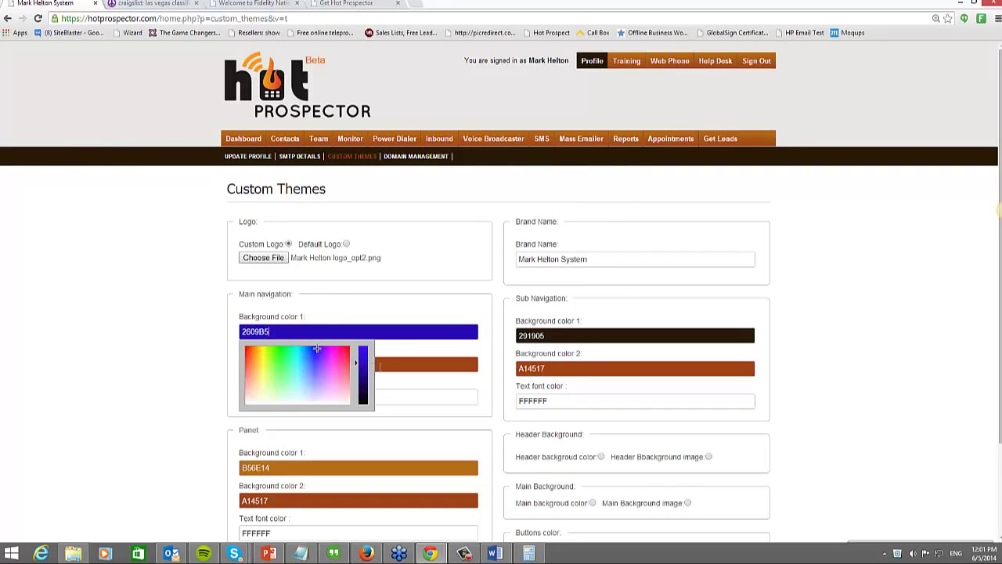
left_click(386, 366)
left_click(309, 387)
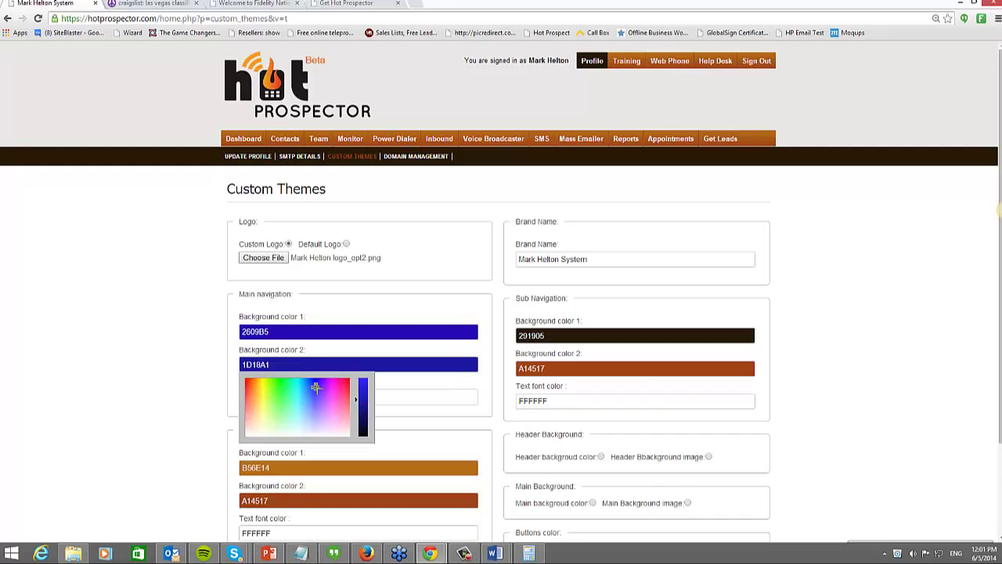
left_click(545, 365)
left_click(594, 393)
Step: Set the panel's background color 1 to 3B22B5 and its background color 2 to 2024A1
left_click(409, 467)
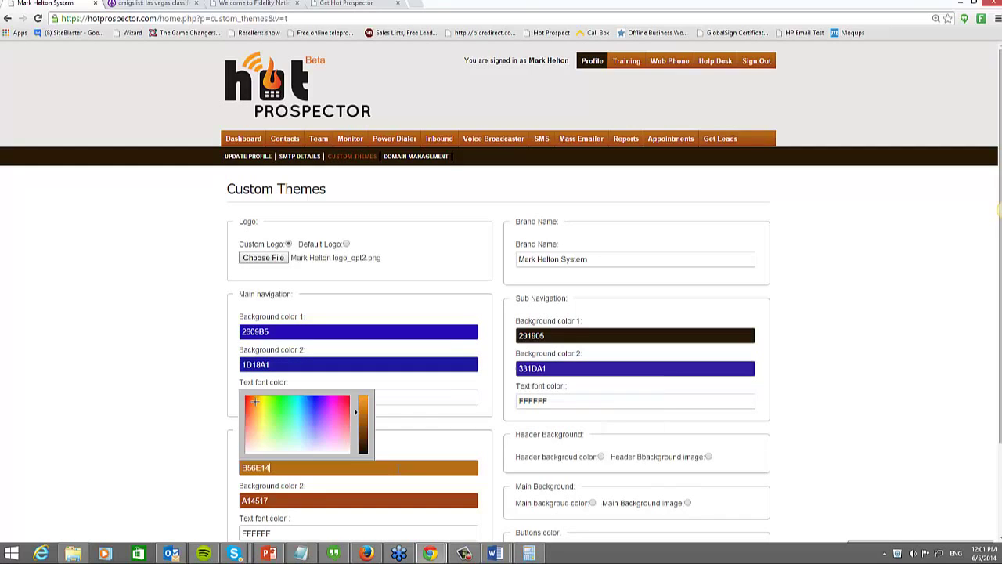
left_click(317, 403)
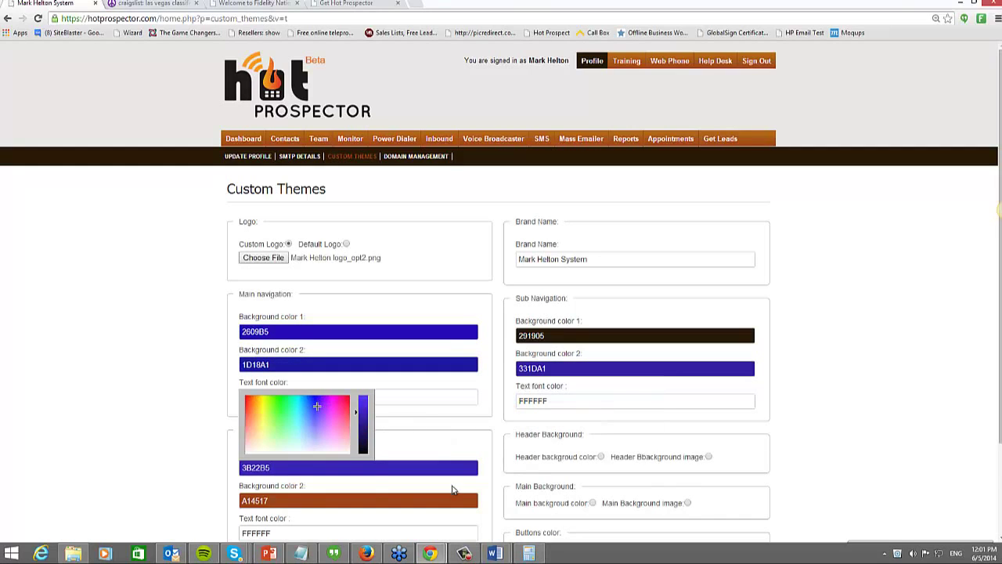
left_click(438, 500)
left_click(317, 438)
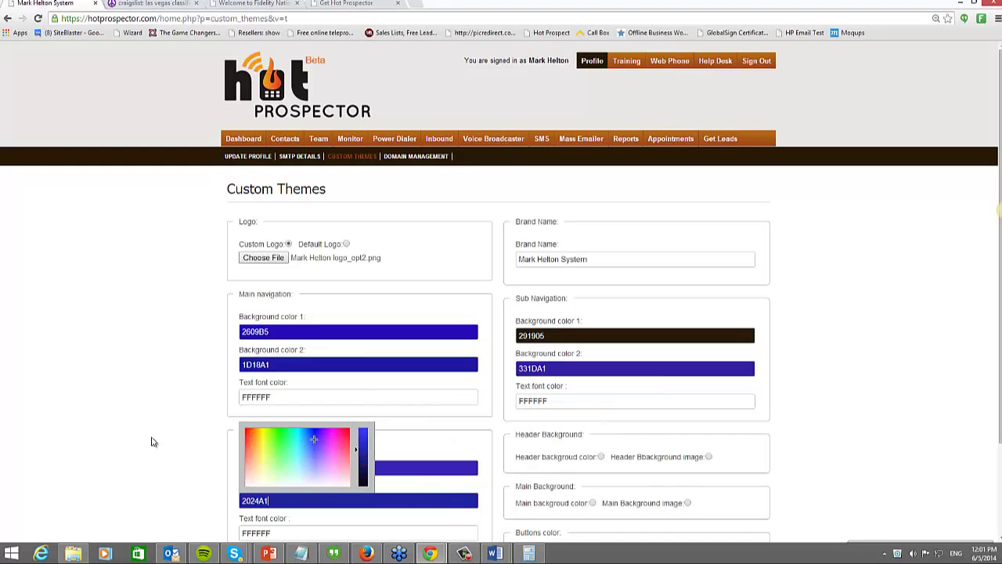
left_click(153, 441)
Step: Set the buttons' background colors to 0000B5 and 3E34A1, and save the custom theme
scroll(279, 420, "down", 3)
left_click(603, 454)
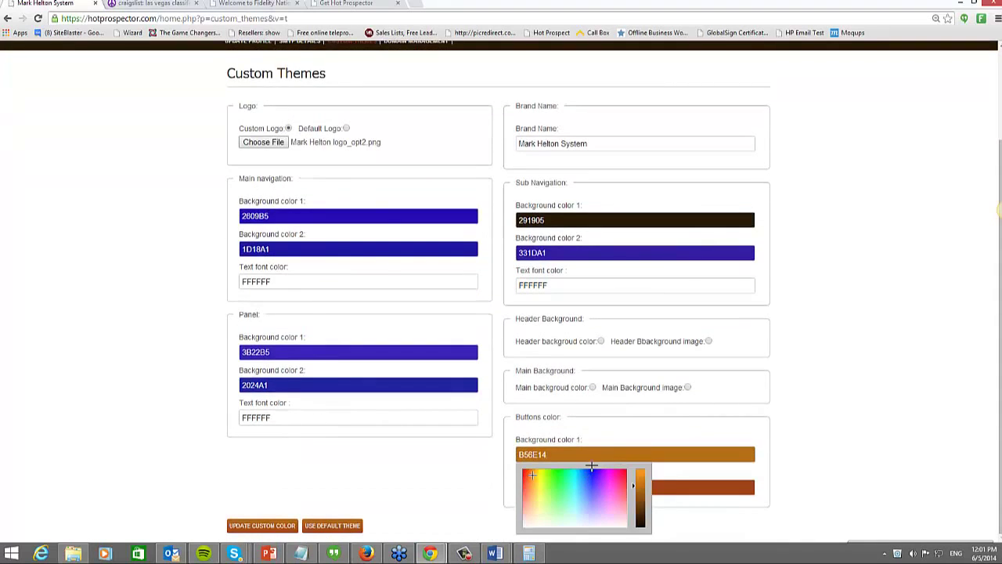
left_click(591, 472)
left_click(661, 483)
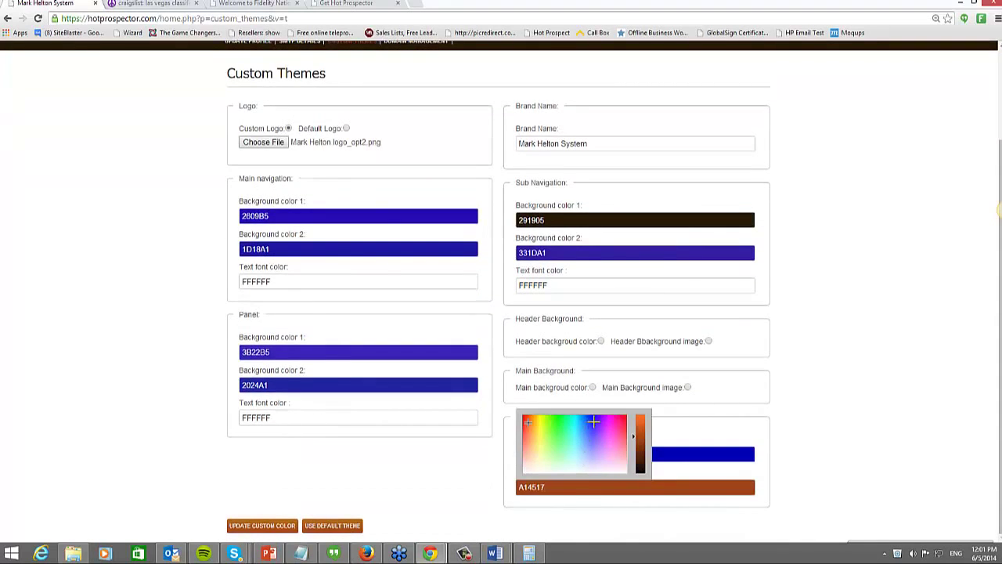
left_click(594, 432)
left_click(85, 378)
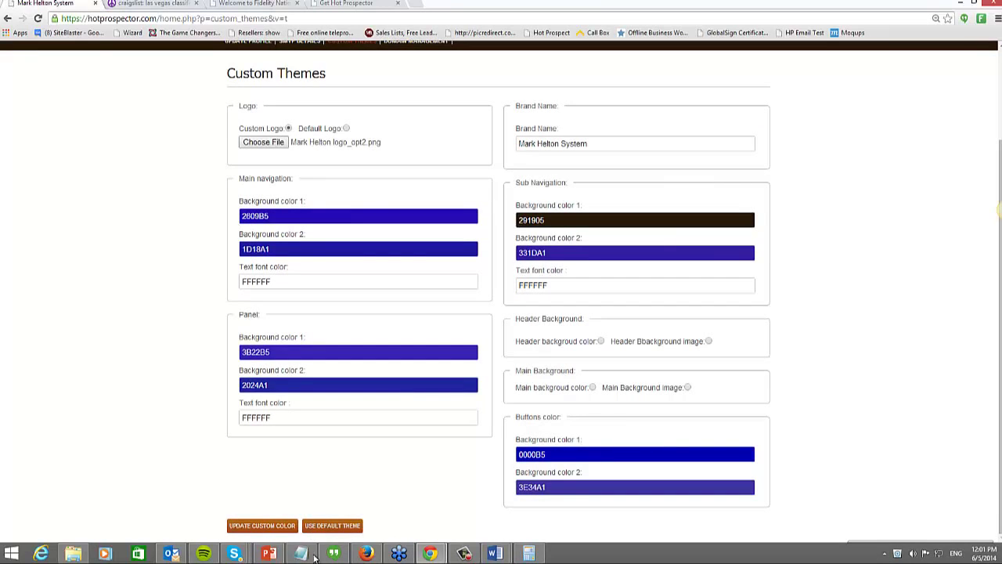
left_click(266, 526)
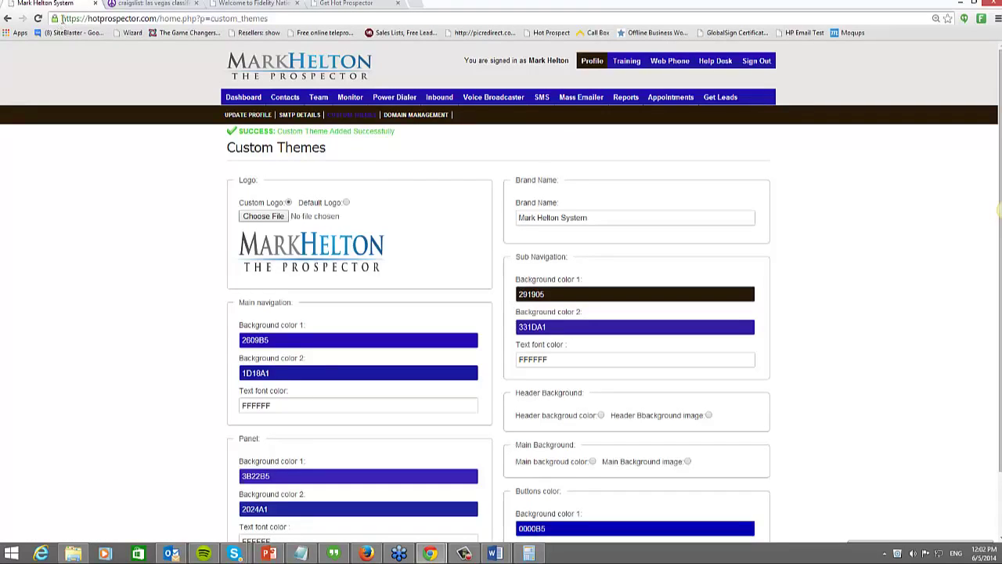
Step: Examine the site's web address and the domain name field in the profile's Domain Management settings
left_click_drag(65, 17, 173, 21)
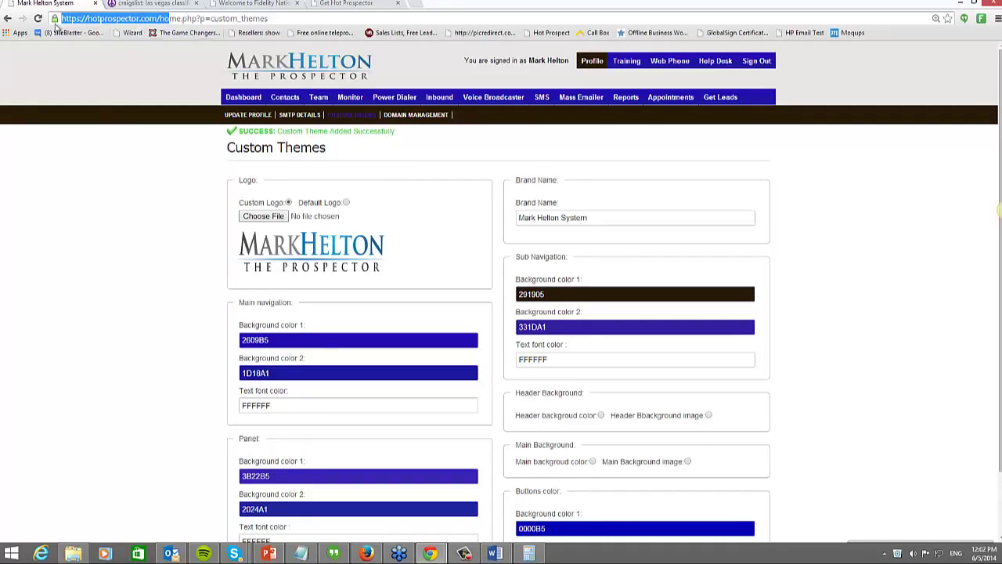
left_click(71, 97)
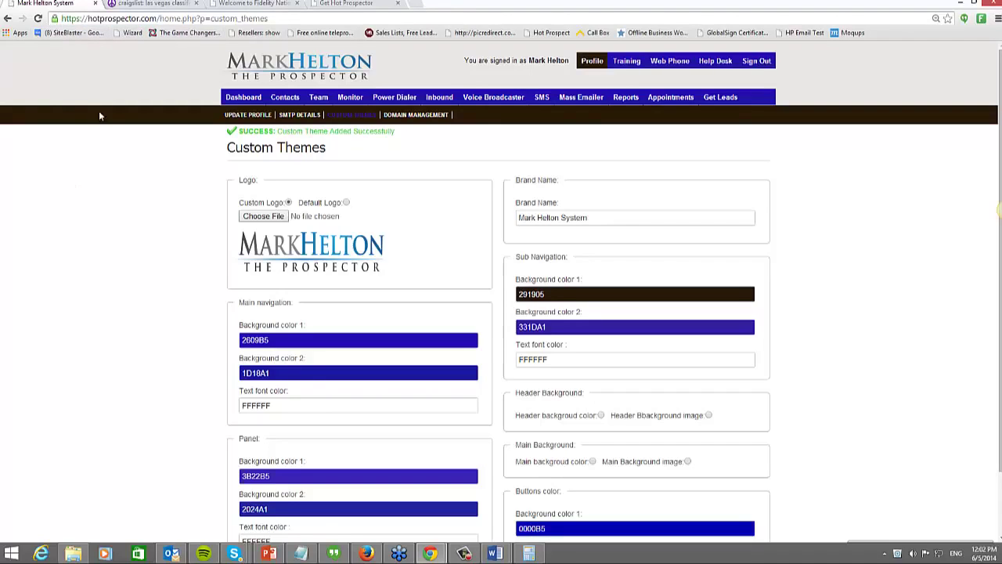
left_click(396, 116)
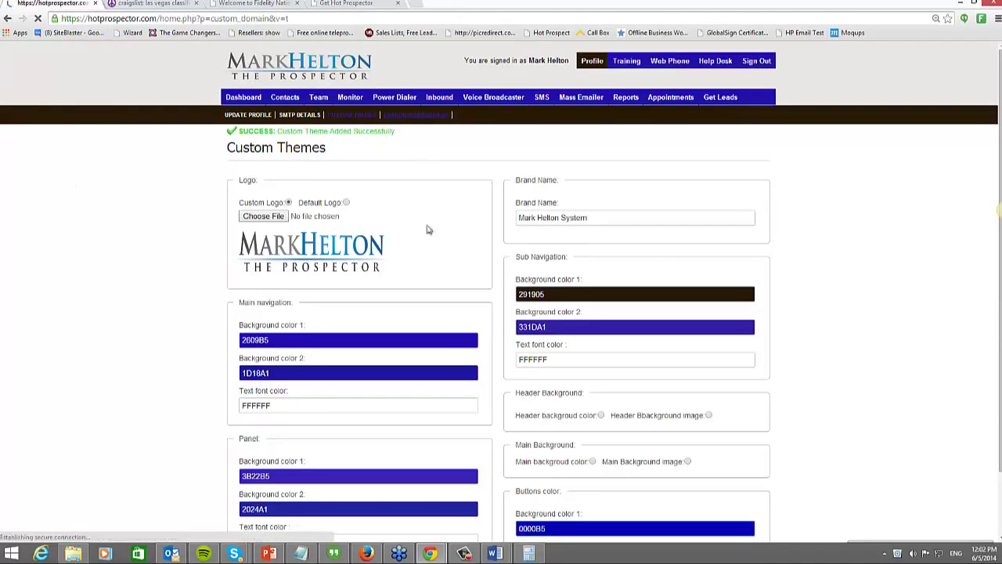
triple_click(323, 191)
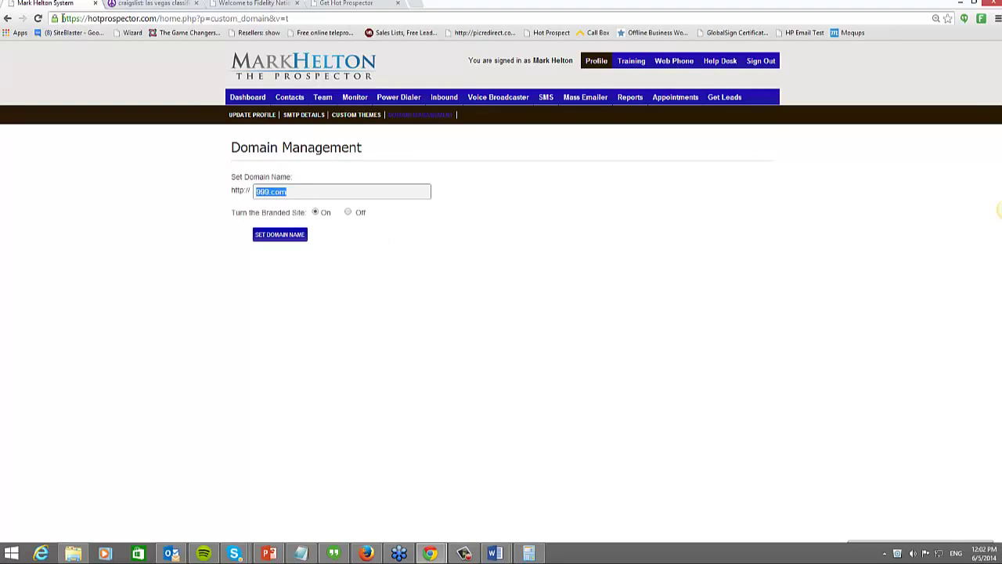
left_click_drag(63, 18, 169, 18)
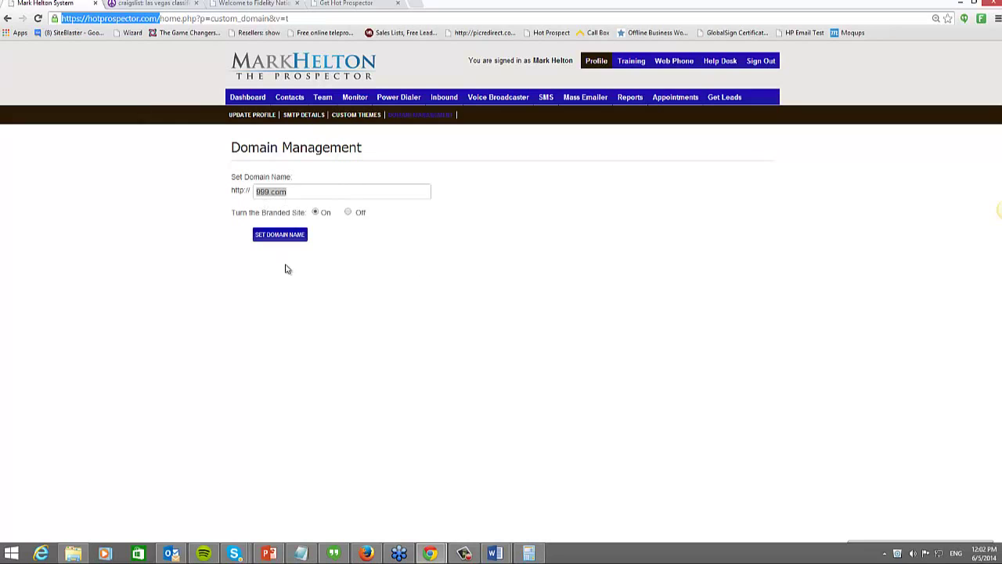
Step: Open the Add New Team Member page and examine the monthly 10-member package's discount and total cost
left_click(324, 99)
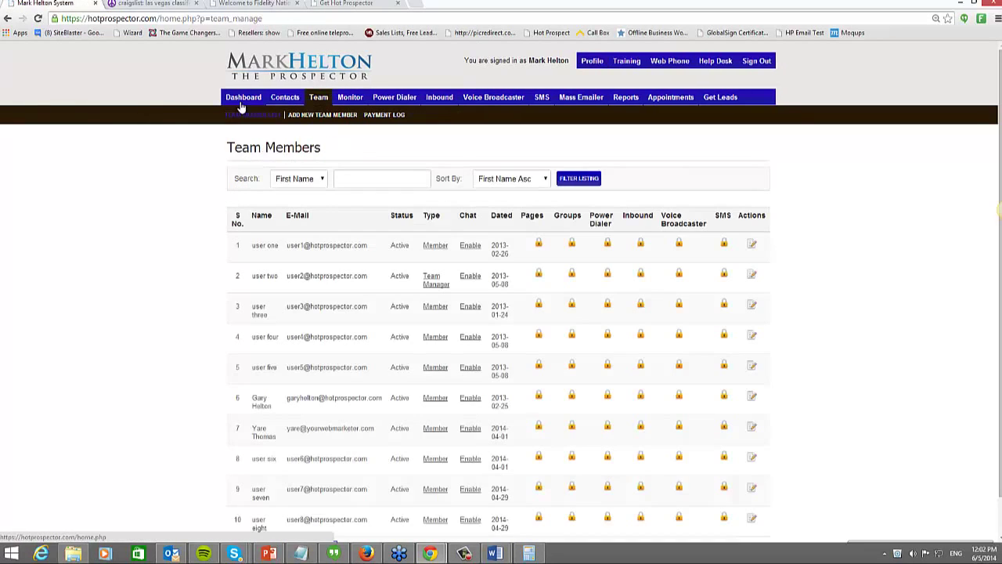
left_click(322, 115)
left_click(274, 200)
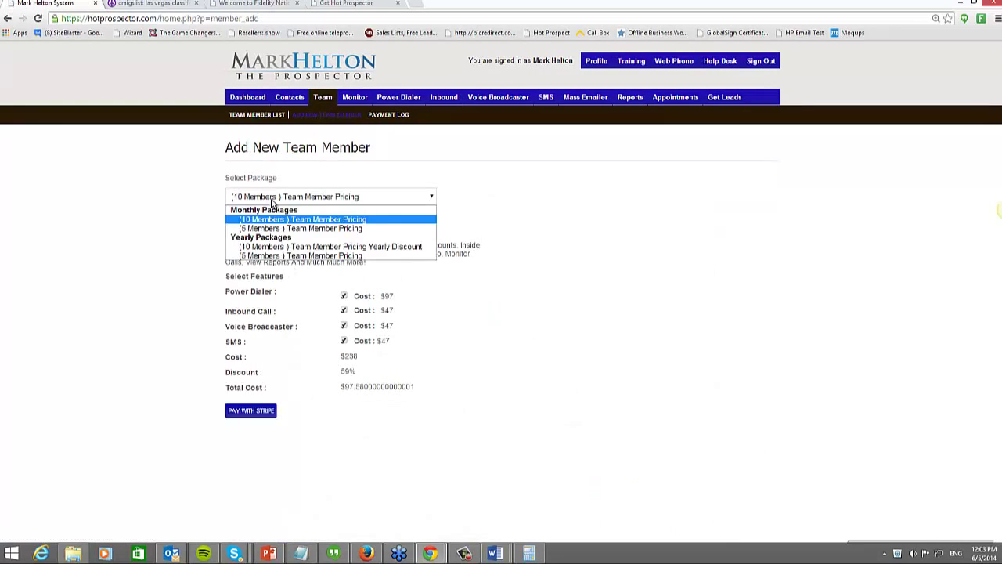
left_click(284, 220)
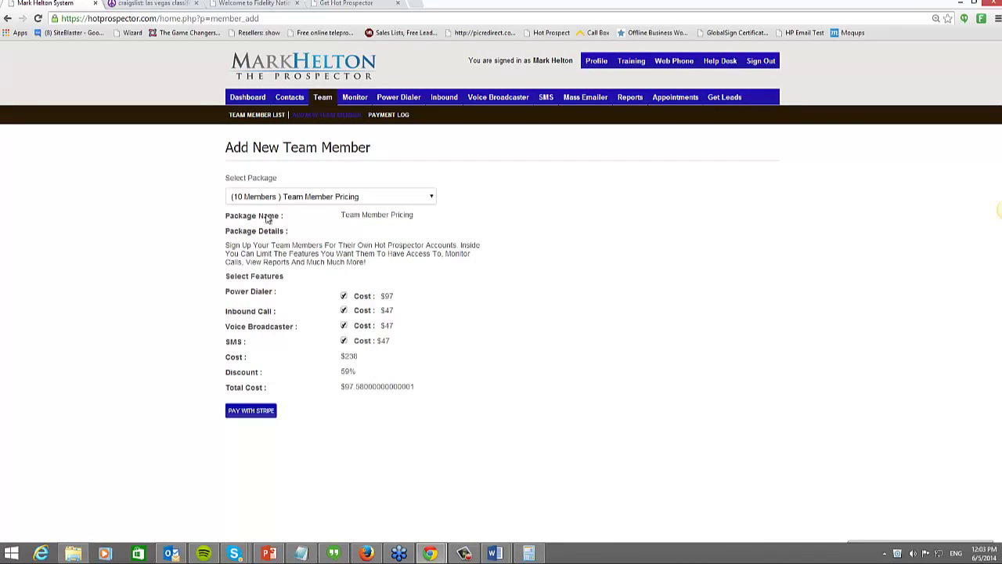
left_click(261, 201)
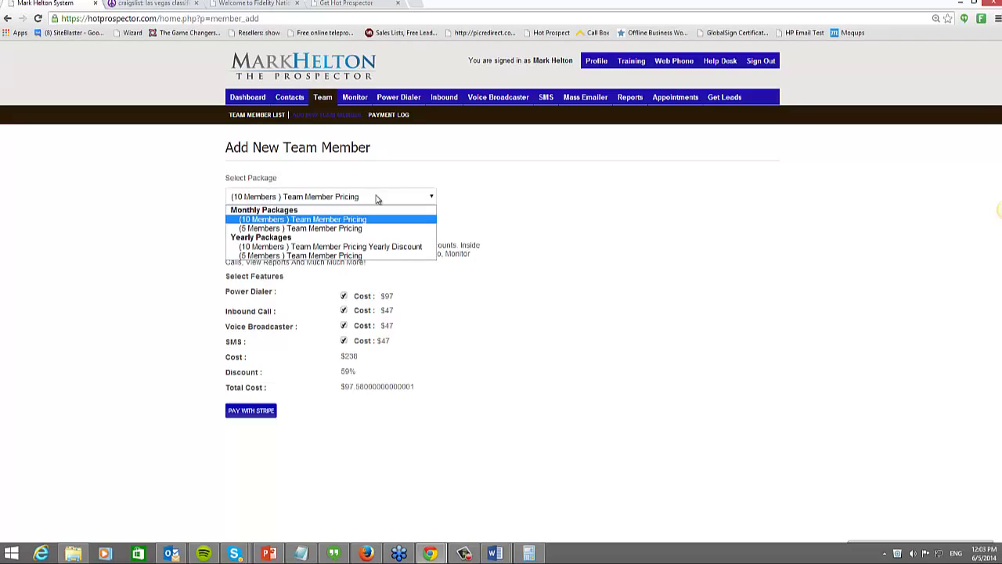
left_click(392, 235)
left_click_drag(356, 383, 291, 374)
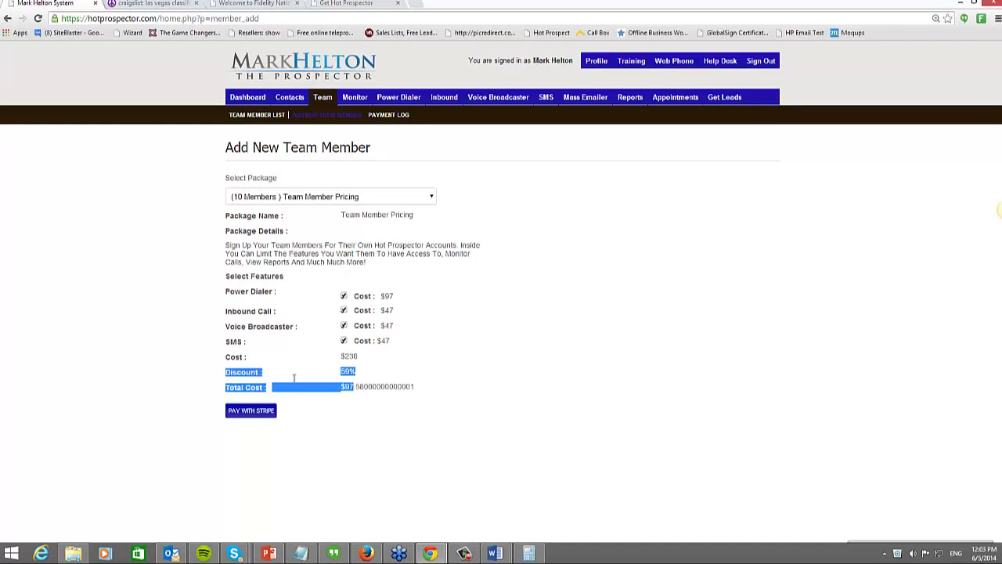
left_click(447, 416)
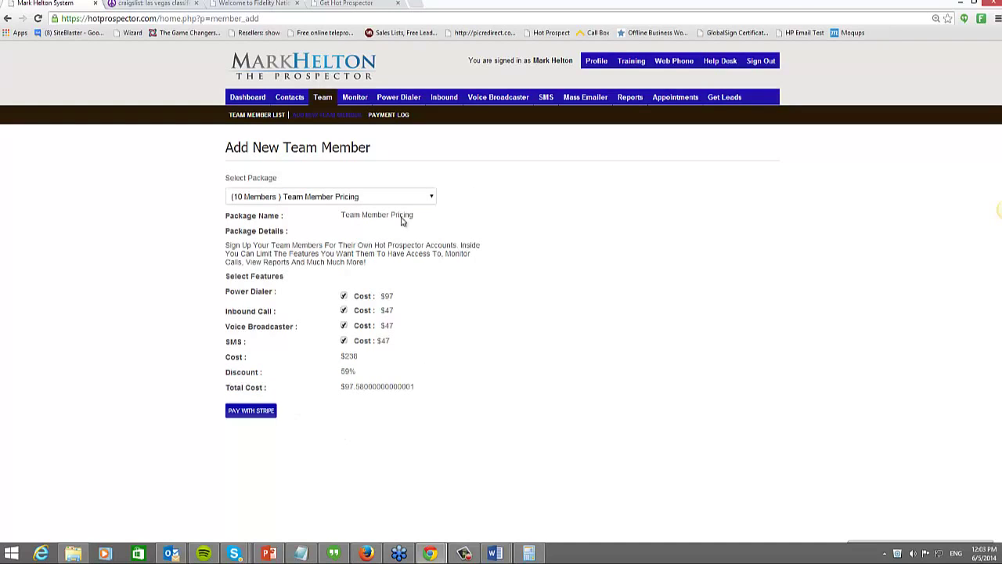
Step: Exclude SMS and Voice Broadcaster from the 10-member package, include both again, and examine the total cost
left_click(343, 341)
left_click(344, 326)
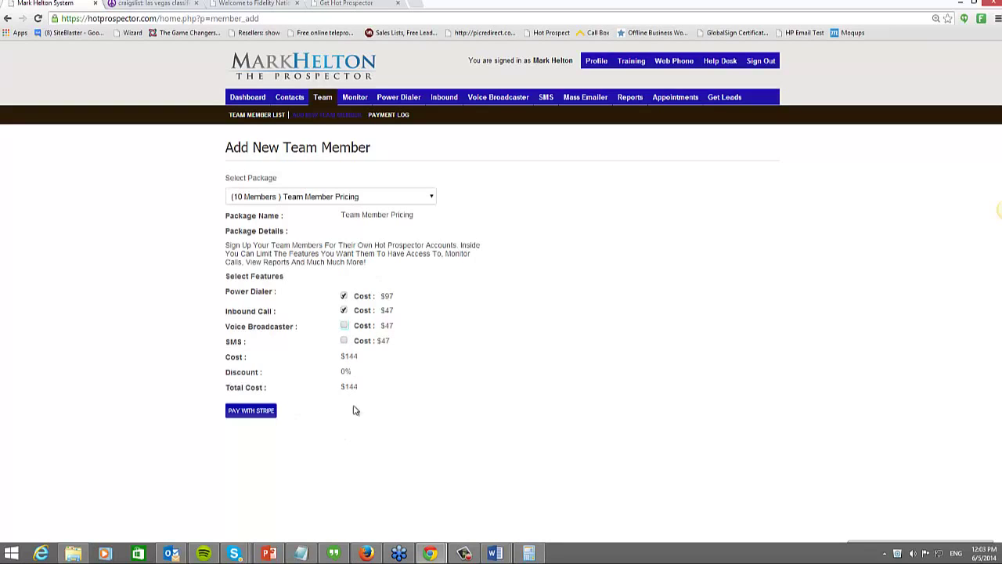
left_click(344, 326)
left_click(344, 341)
left_click_drag(225, 387, 440, 397)
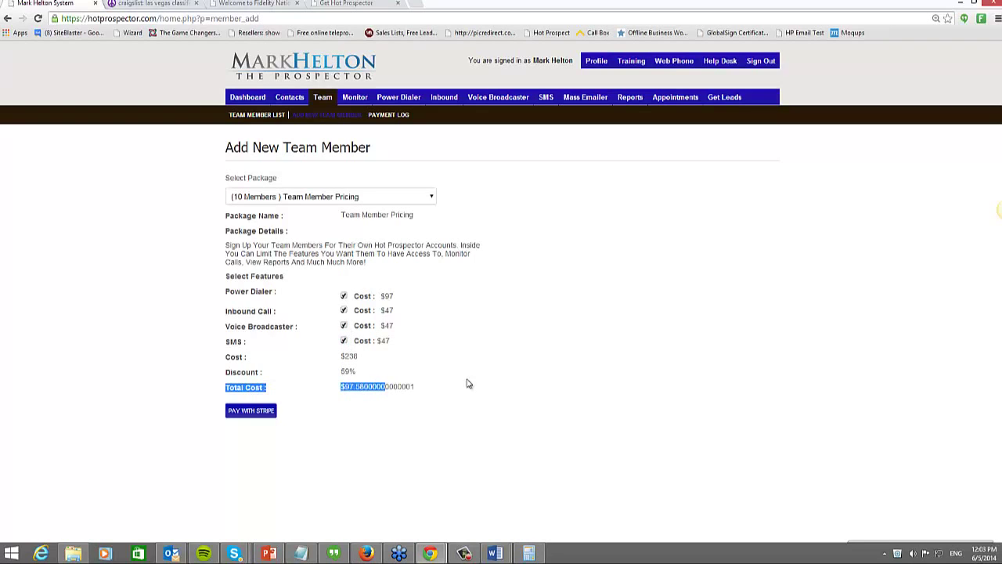
left_click(350, 385)
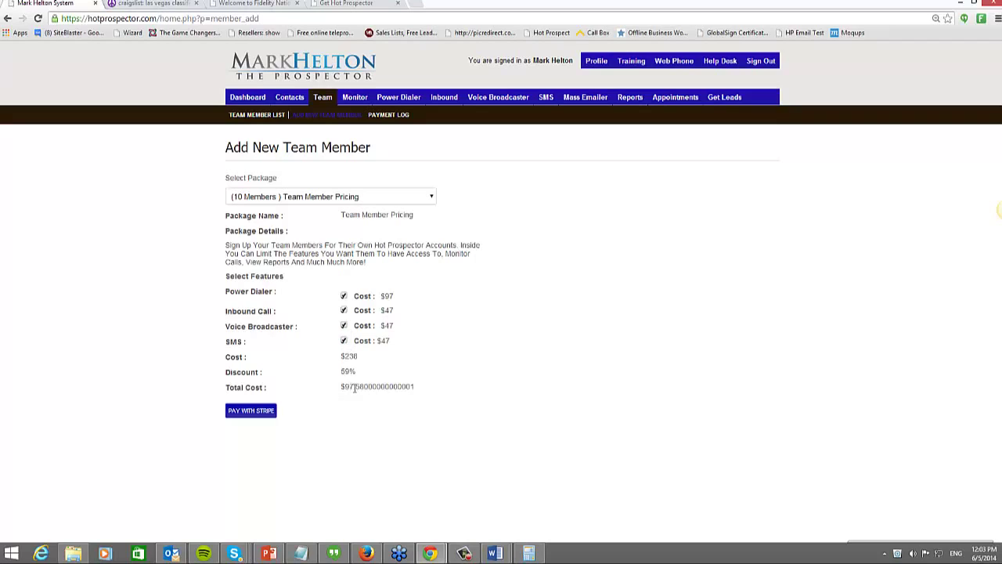
left_click_drag(354, 387, 424, 394)
left_click(143, 371)
Step: Choose the monthly 5-member Team Member Pricing package and examine its total cost
left_click(331, 201)
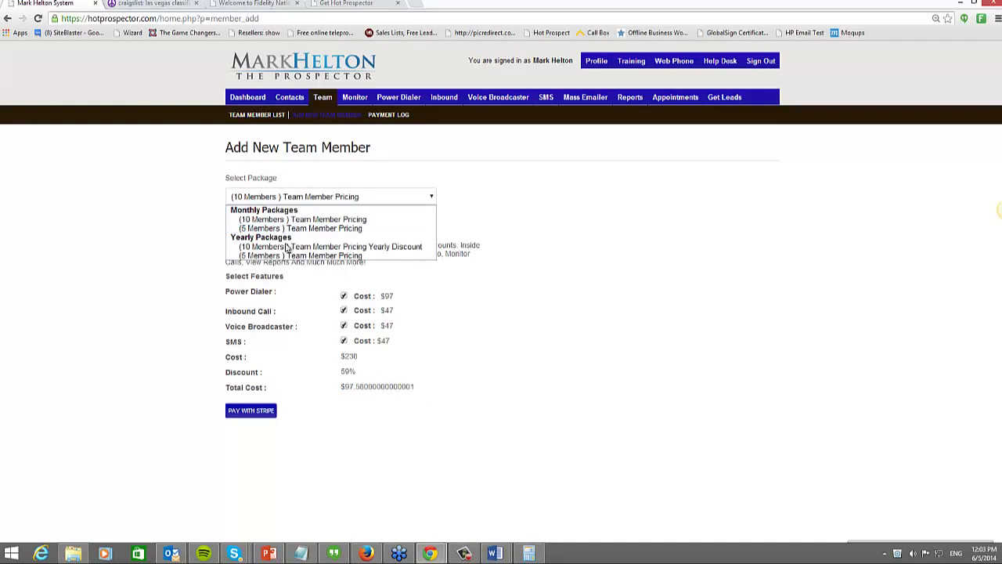
left_click(302, 228)
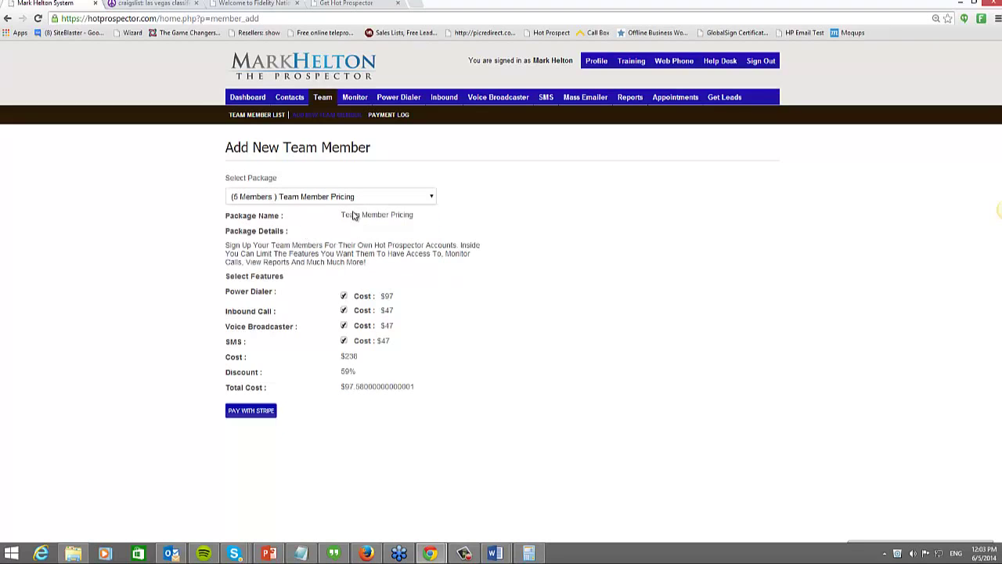
triple_click(356, 387)
left_click(357, 387)
Step: Return to the profile's Domain Management settings, view the Get Hot Prospector page, and go back to the settings
left_click_drag(259, 18, 61, 18)
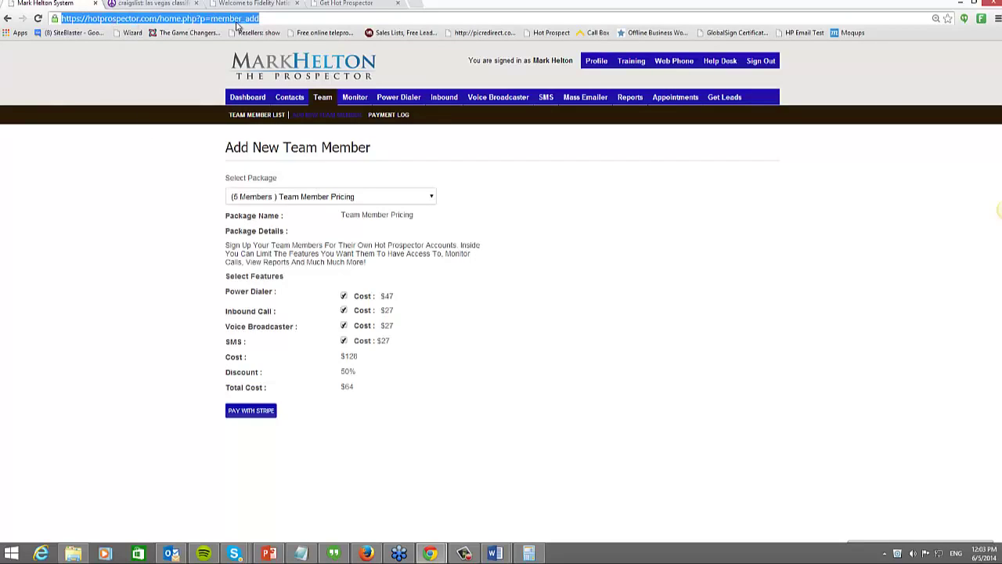
left_click(597, 61)
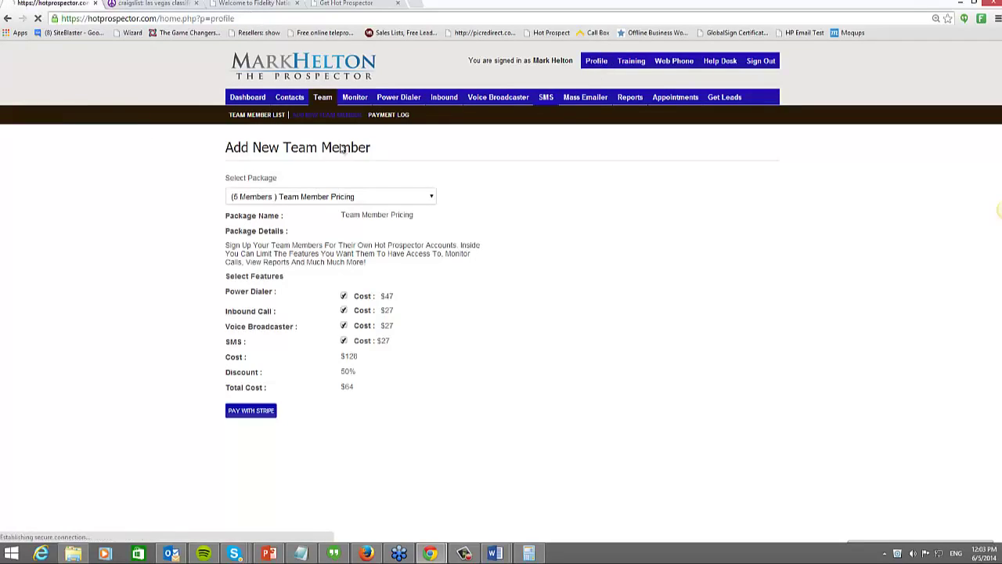
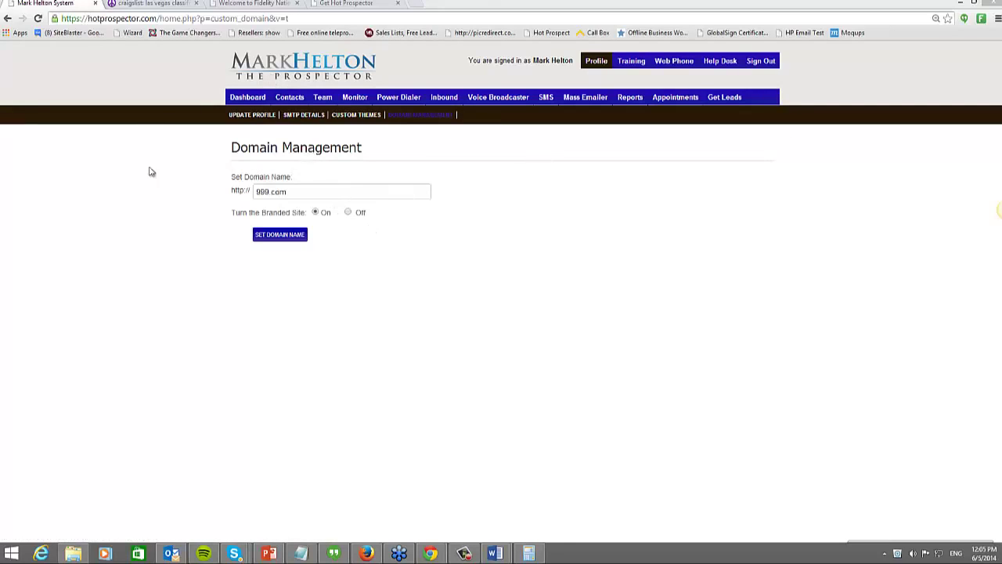
left_click(347, 4)
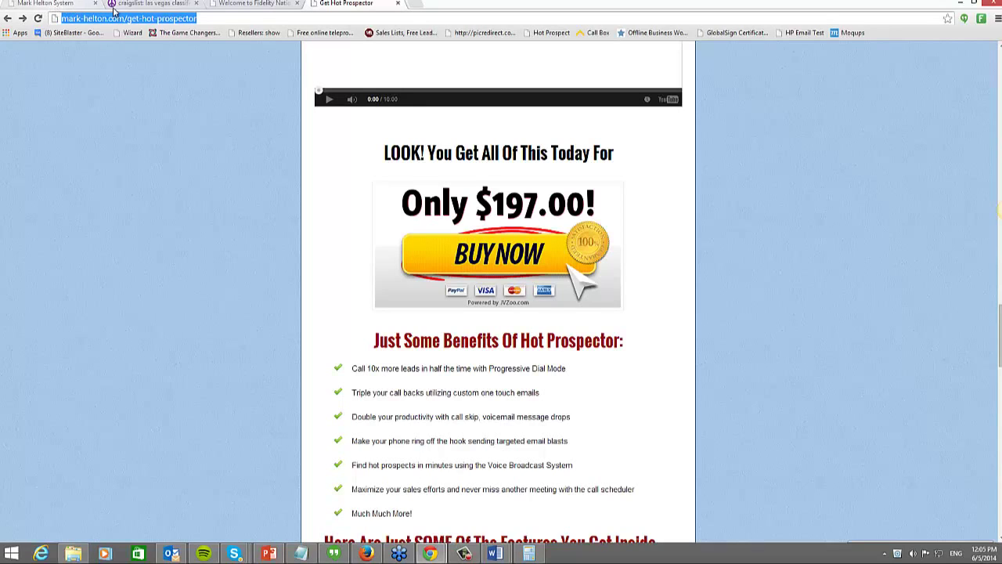
left_click(52, 4)
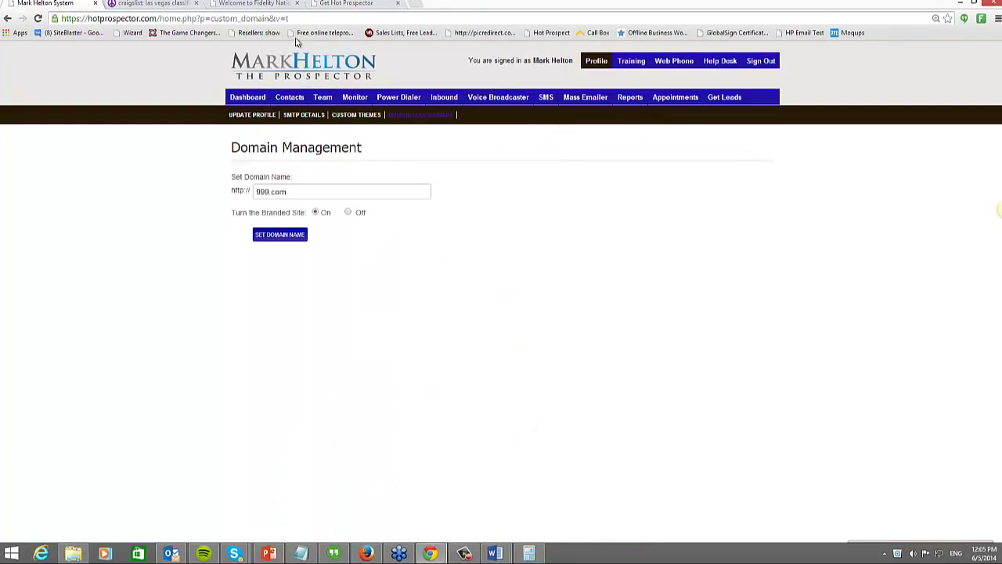
Step: Open the Zendesk product support site in a new browser tab and return to the Domain Management settings
left_click(419, 7)
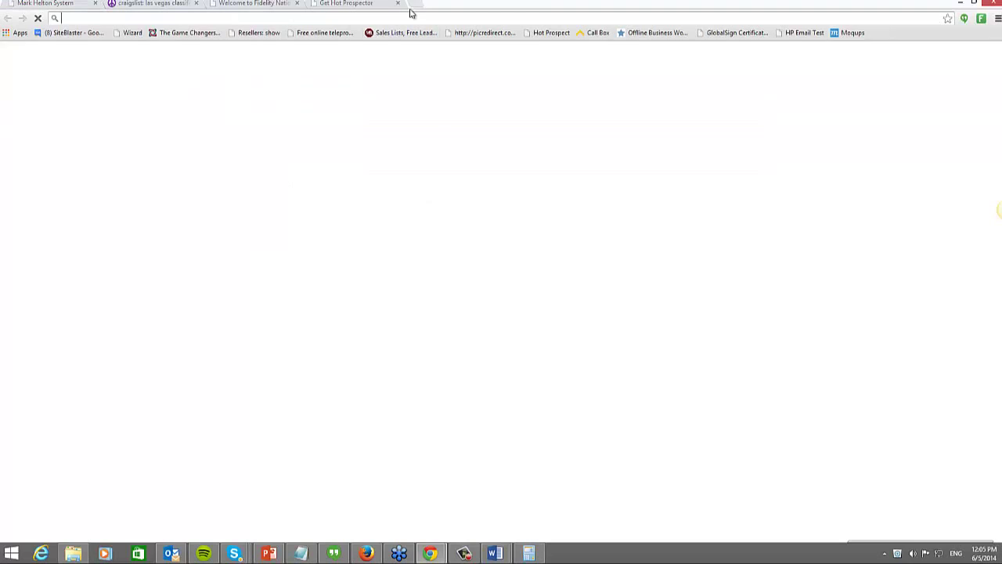
type("mar")
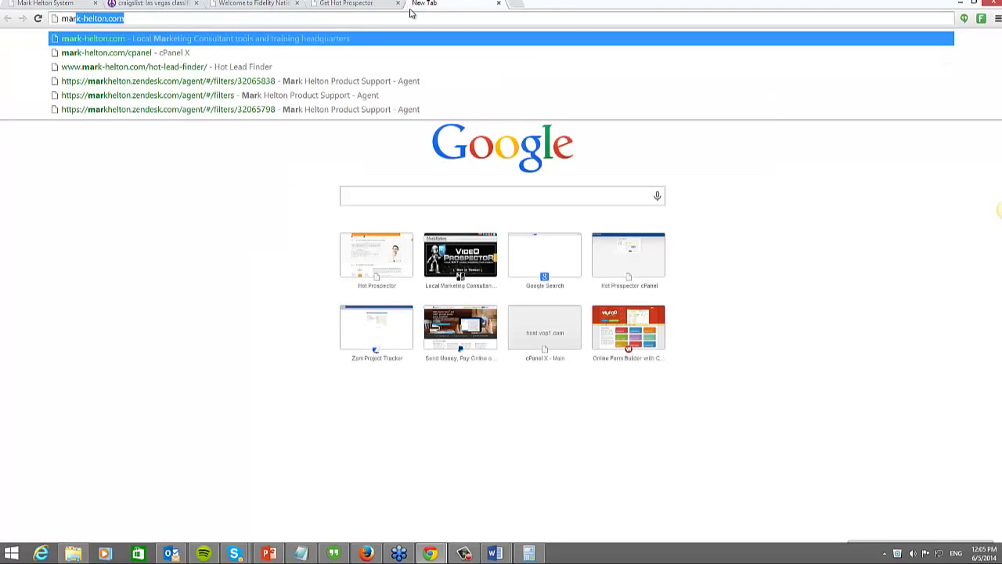
type("r")
key("BackSpace")
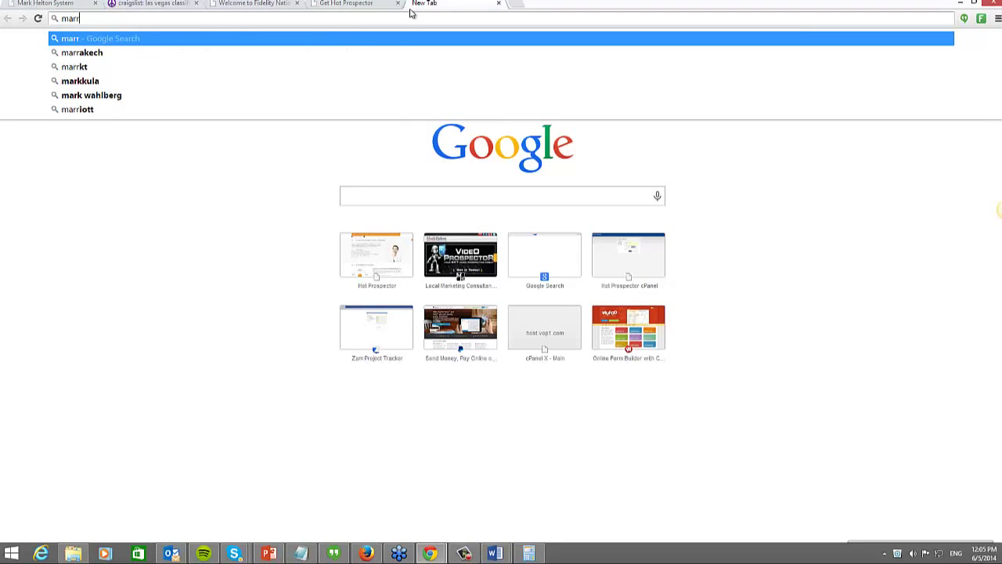
type("kh")
key("Return")
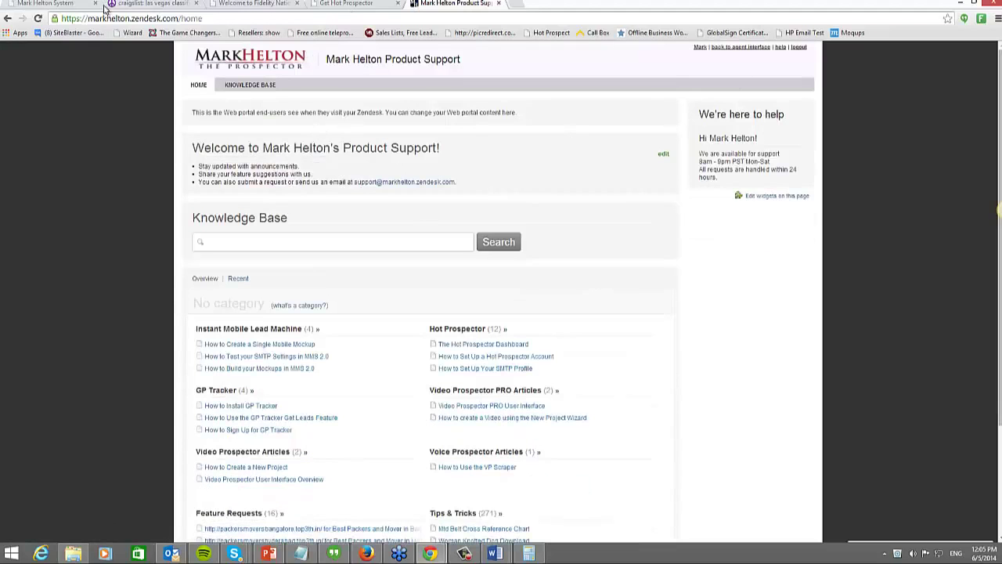
left_click(63, 5)
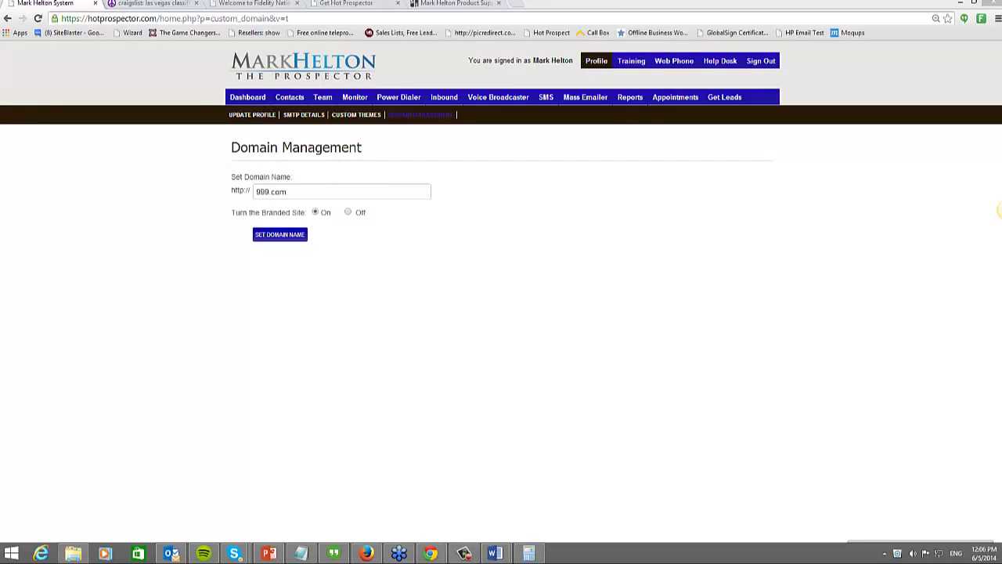
Step: Open a new SMS schedule form for the FB Realtor Giveaway2 campaign and examine its message and date fields
left_click(545, 100)
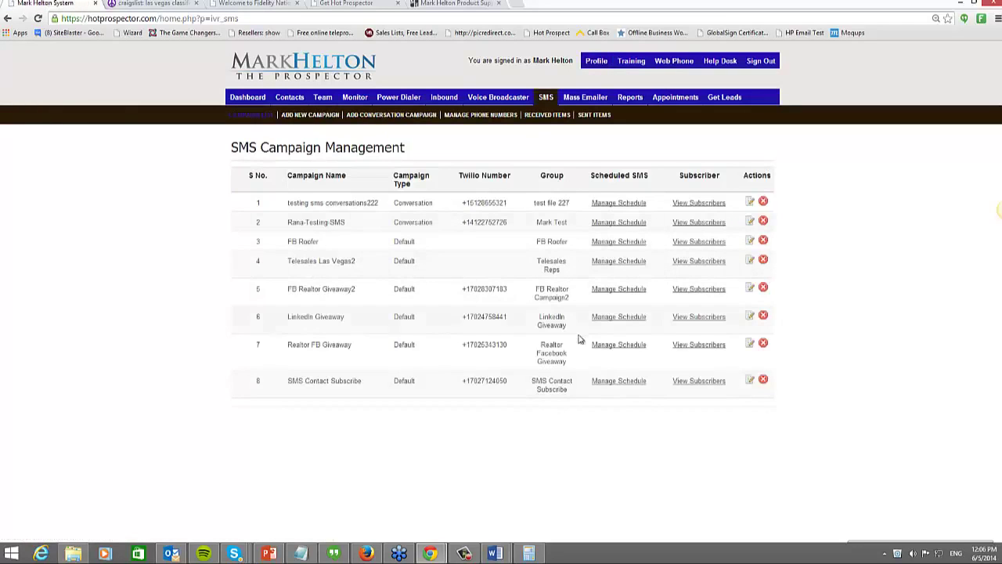
left_click(612, 292)
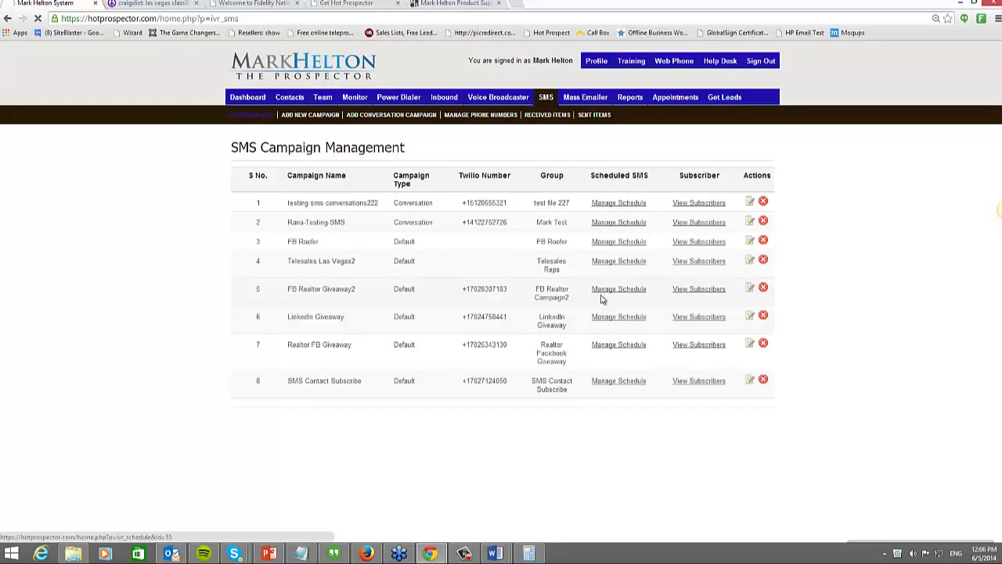
left_click(722, 154)
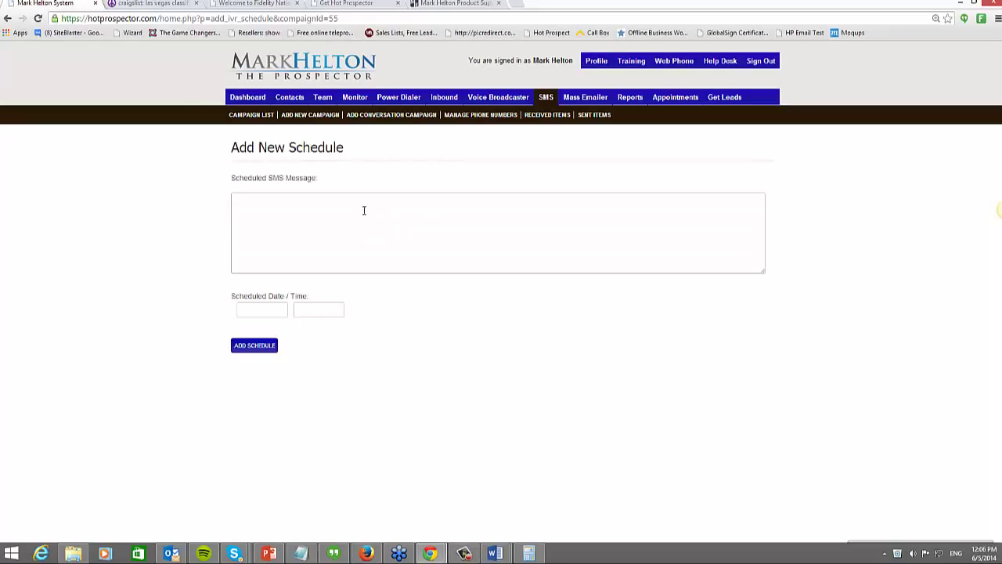
left_click(364, 210)
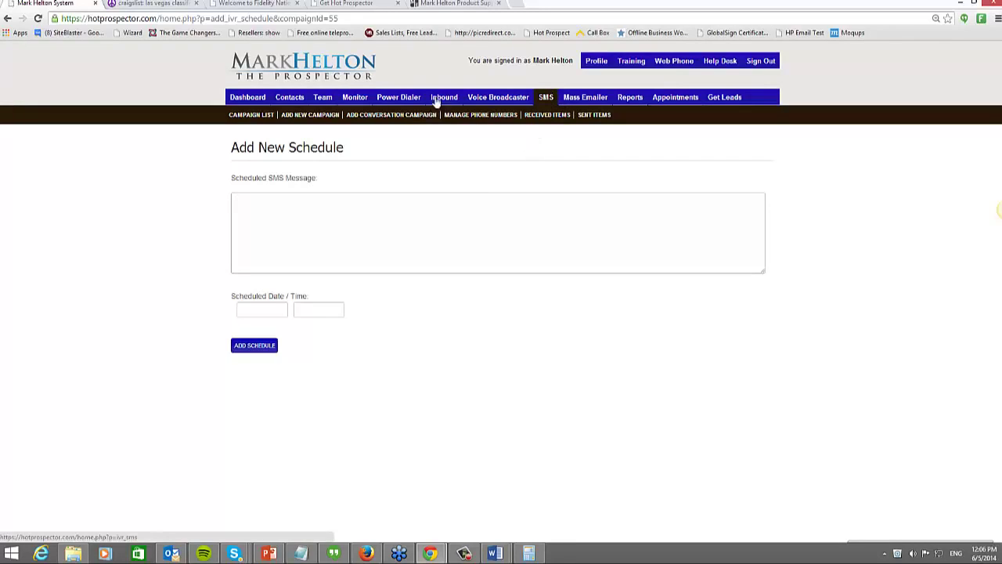
Step: Open the page permissions of team member user one
left_click(324, 97)
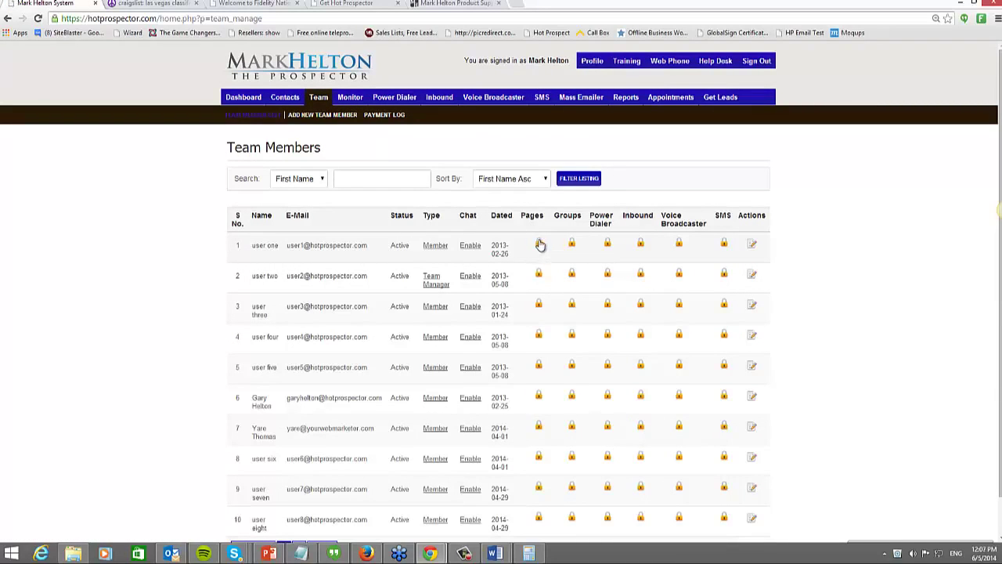
left_click_drag(256, 246, 378, 251)
left_click(149, 253)
left_click(539, 244)
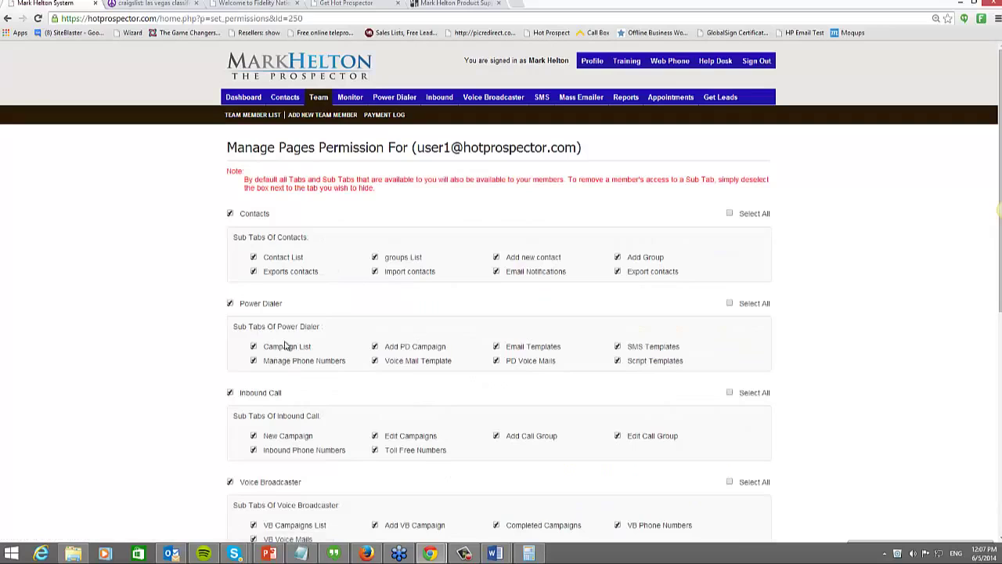
Step: Deselect Voice Broadcaster, Inbound Call, Power Dialer and Contacts in user one's page permissions
scroll(626, 300, "down", 3)
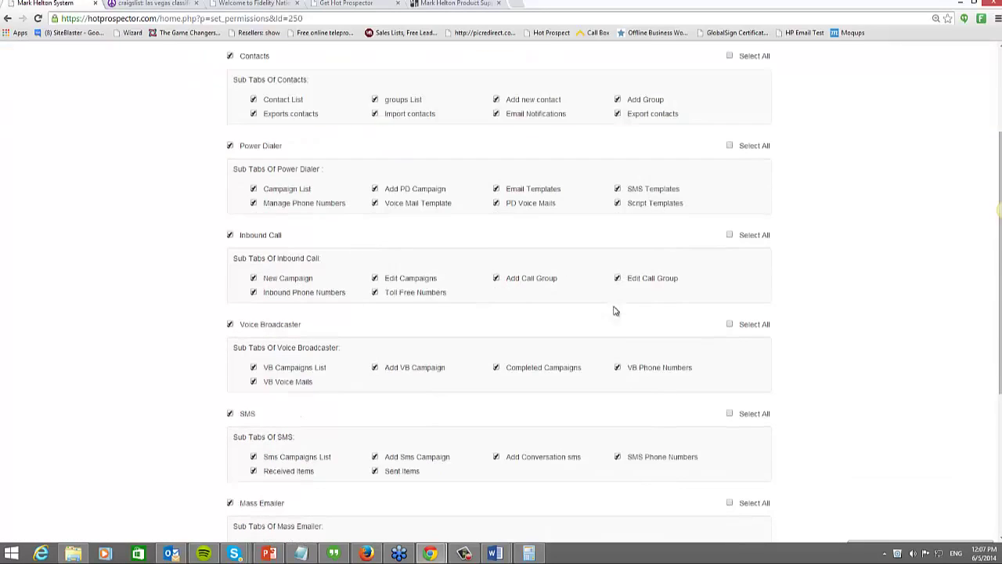
left_click(230, 324)
left_click(230, 235)
left_click(230, 146)
scroll(231, 146, "up", 1)
left_click(230, 108)
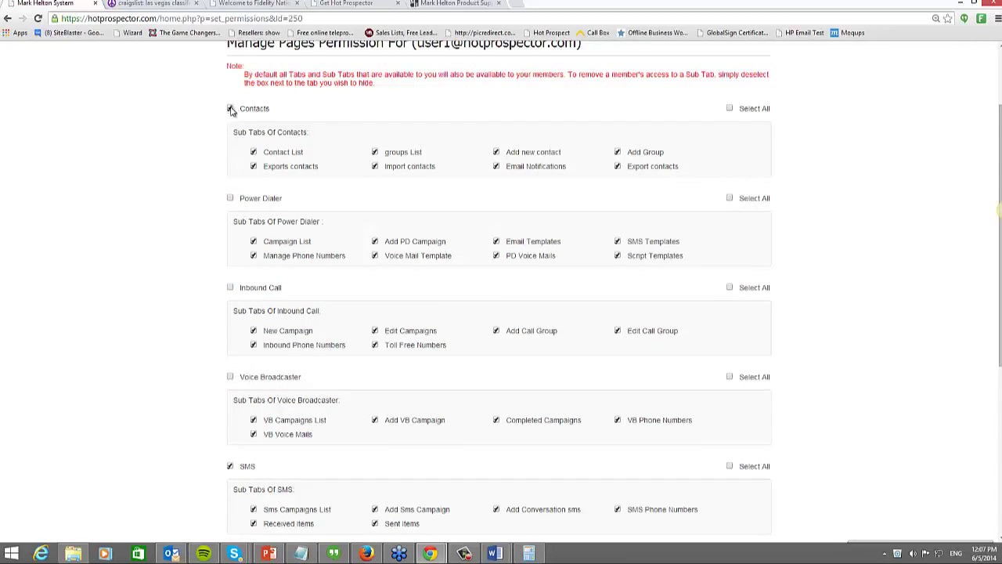
Step: Deselect Mass Emailer, Reports, Appointments and the remaining tab below them in user one's page permissions
scroll(232, 281, "down", 2)
left_click(231, 450)
scroll(233, 454, "down", 2)
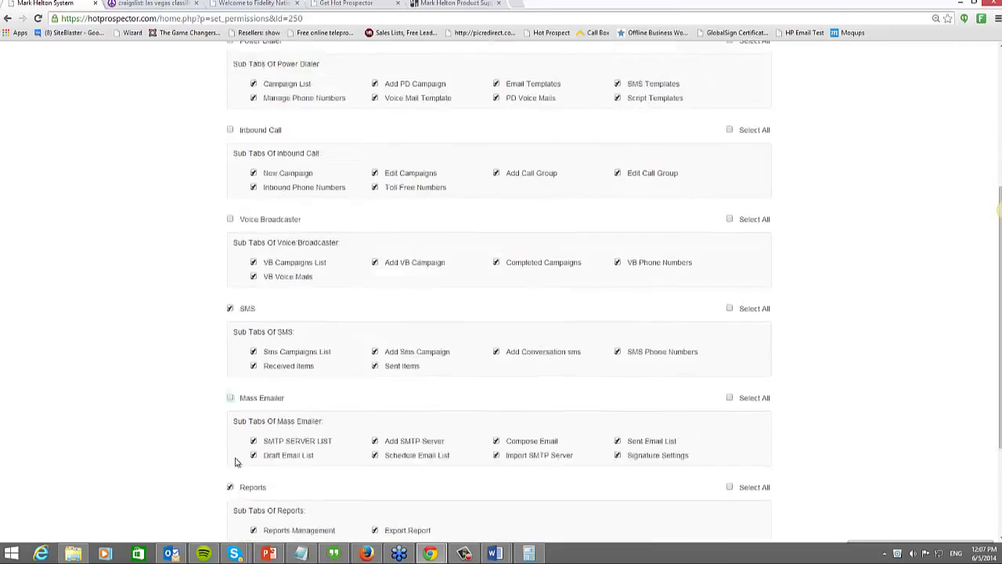
left_click(231, 435)
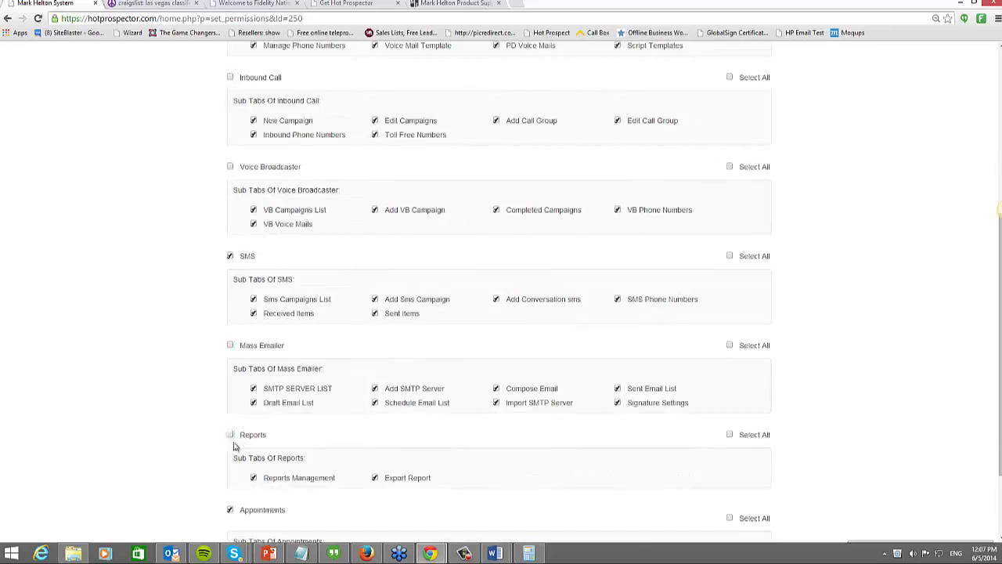
left_click(231, 511)
scroll(231, 507, "down", 2)
left_click(230, 503)
Step: Deselect the SMS sub tabs Add Conversation sms, SMS Phone Numbers and Received Items, and select all three again
scroll(278, 413, "up", 4)
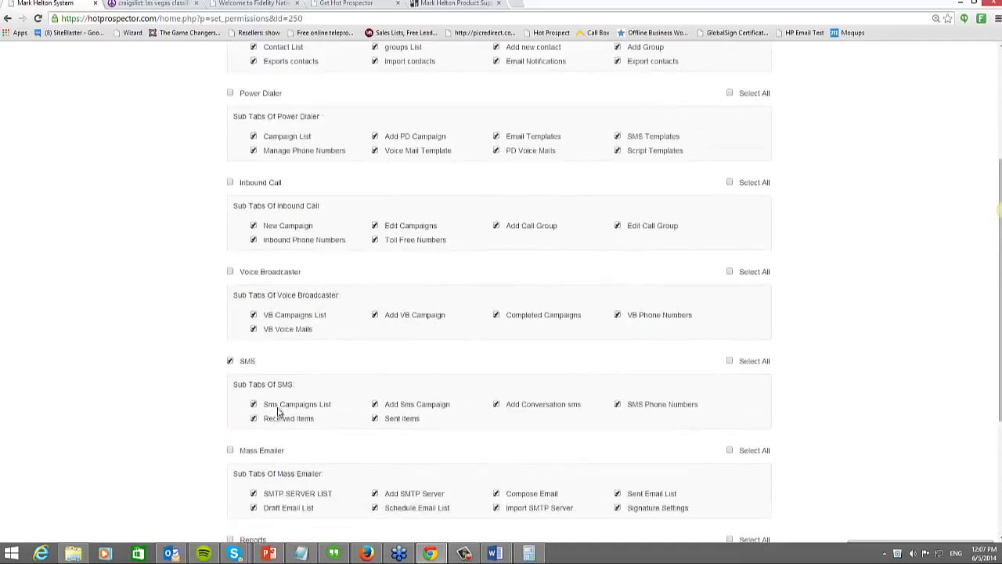
scroll(278, 352, "up", 2)
scroll(266, 356, "down", 2)
left_click(497, 404)
left_click(618, 404)
left_click(254, 419)
left_click(253, 418)
left_click(496, 404)
left_click(617, 404)
Step: Open the SMS campaign testing sms conversations222 for editing and view the contact data fields available for Conversation1
scroll(302, 168, "up", 3)
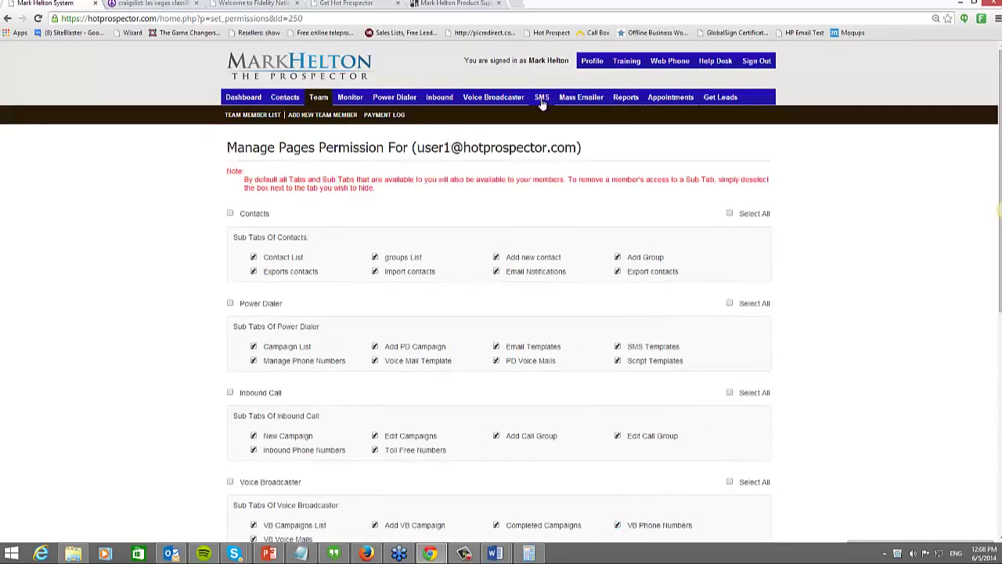
left_click(540, 104)
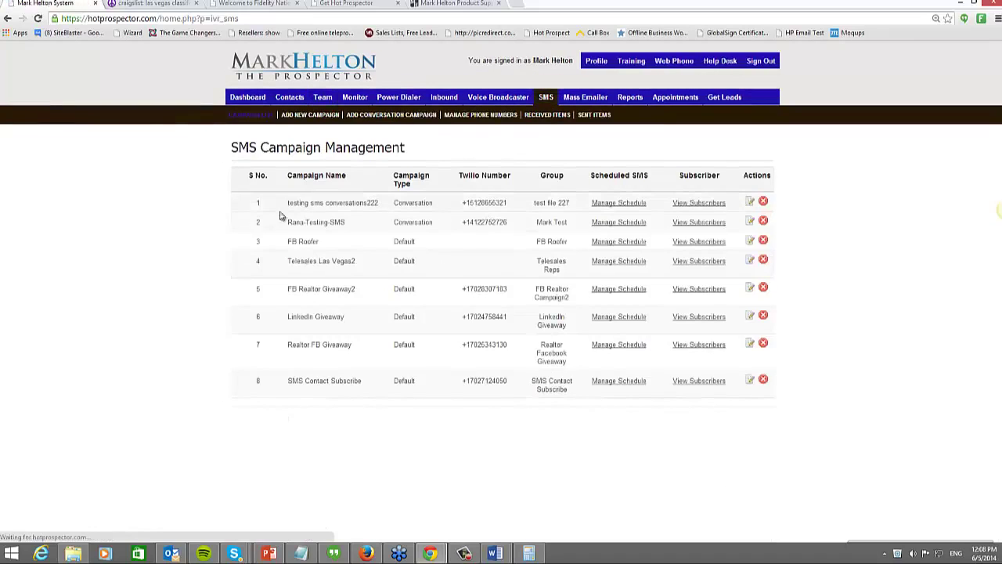
left_click(388, 115)
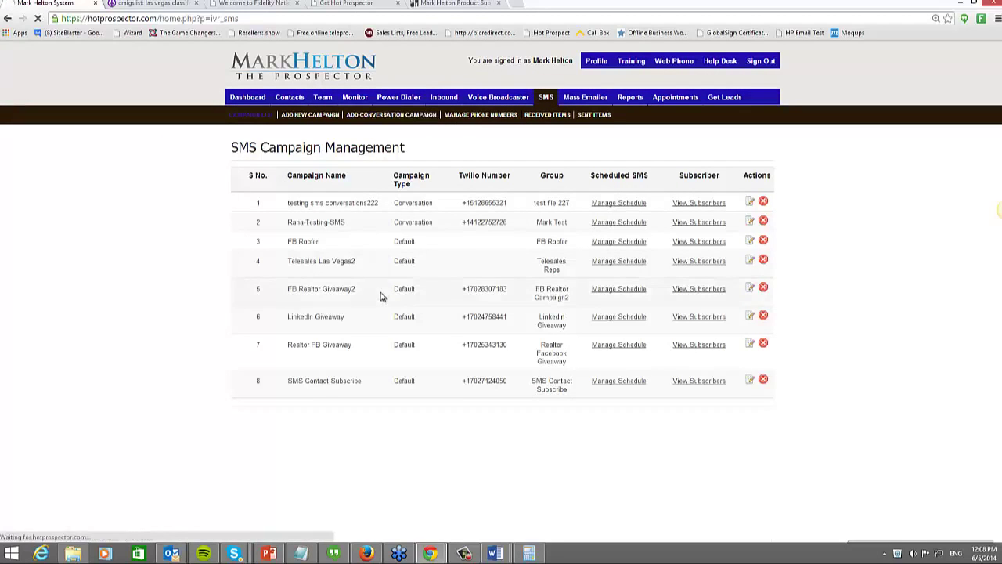
left_click(8, 21)
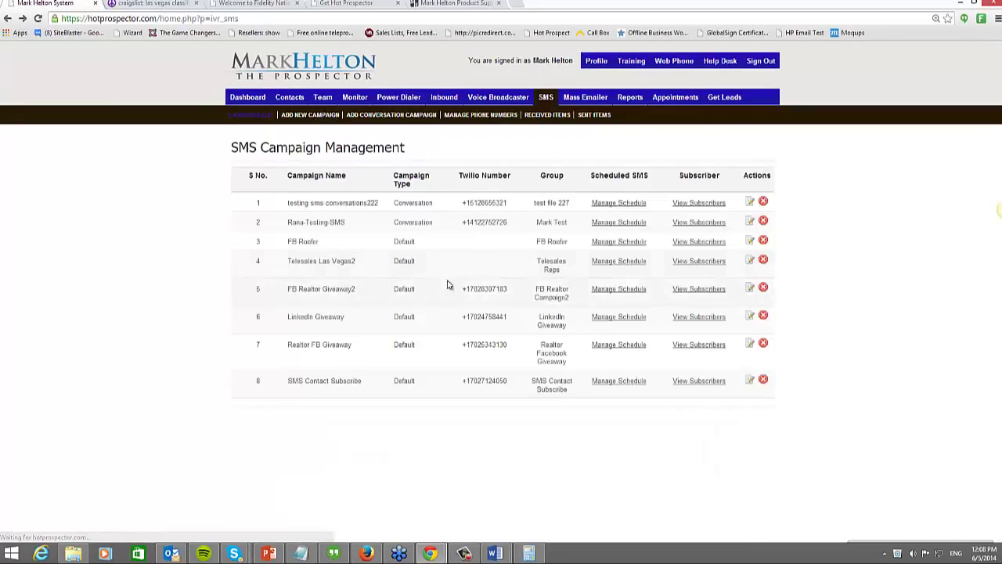
left_click(749, 203)
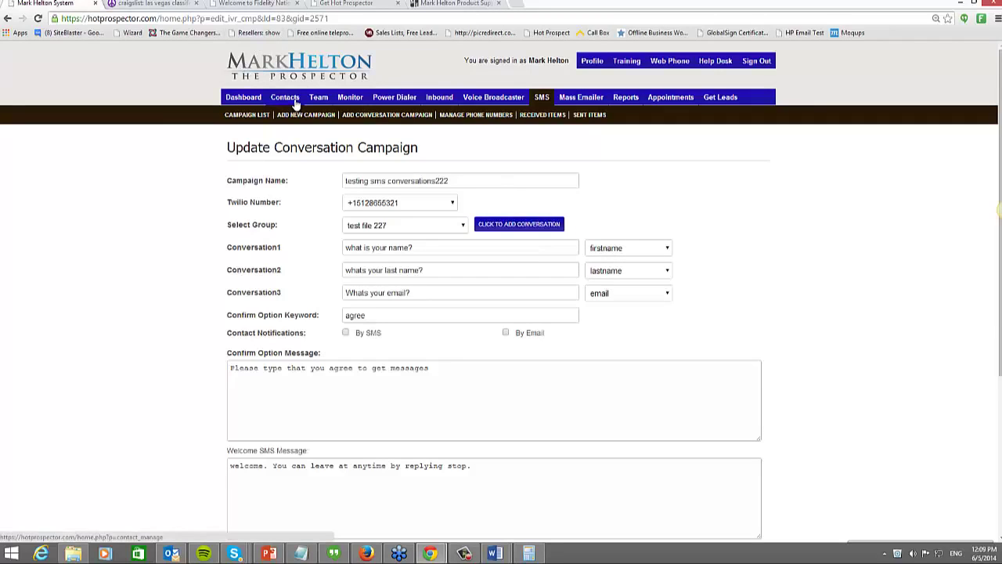
left_click(641, 249)
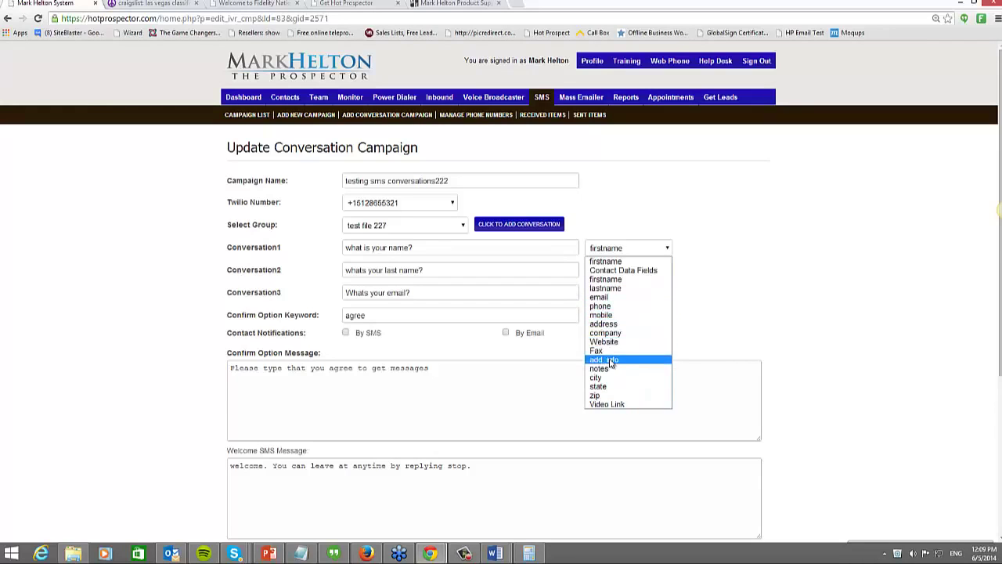
left_click(764, 307)
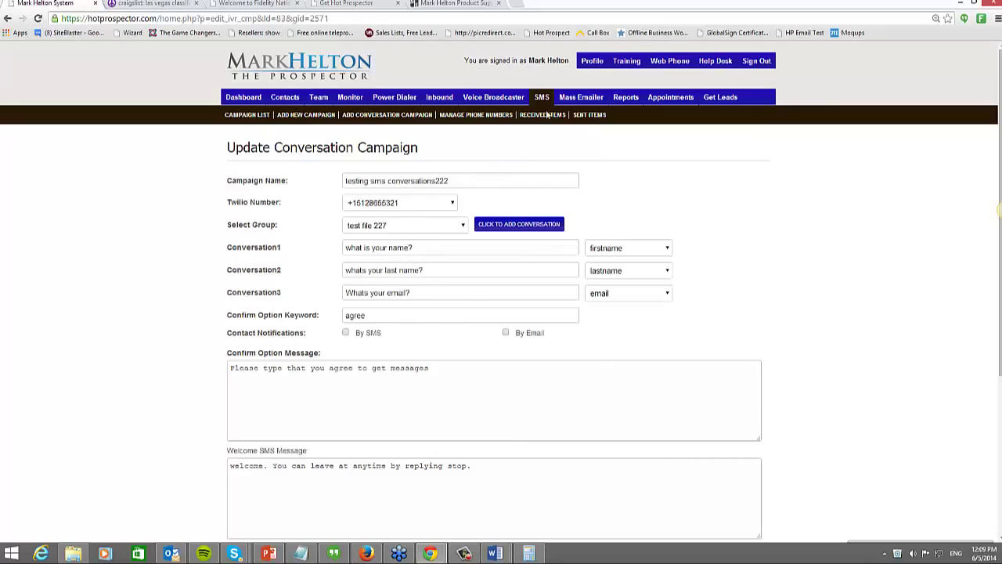
Step: Display the Power Dialer campaign list, open an empty browser tab and close it again
left_click(383, 97)
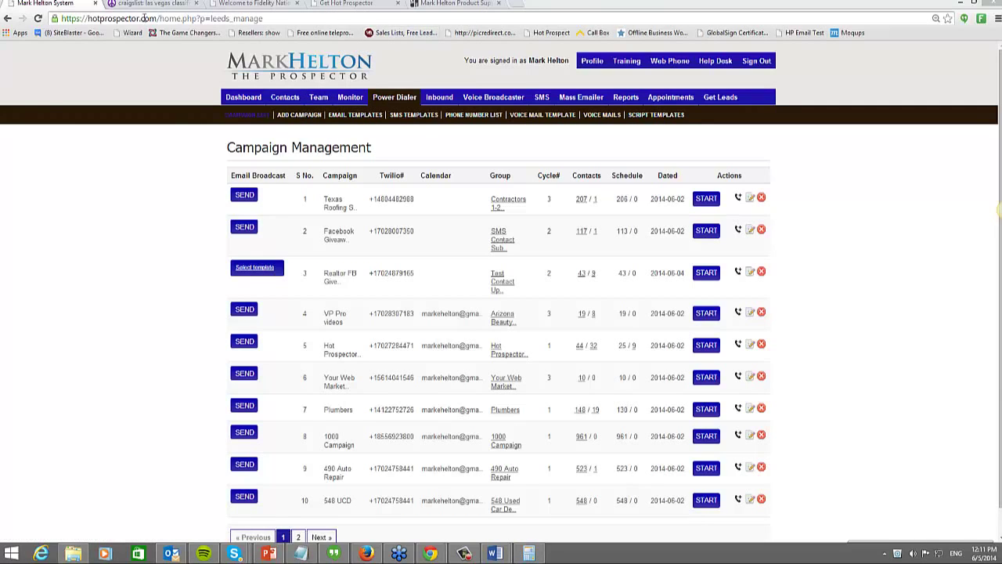
left_click(517, 4)
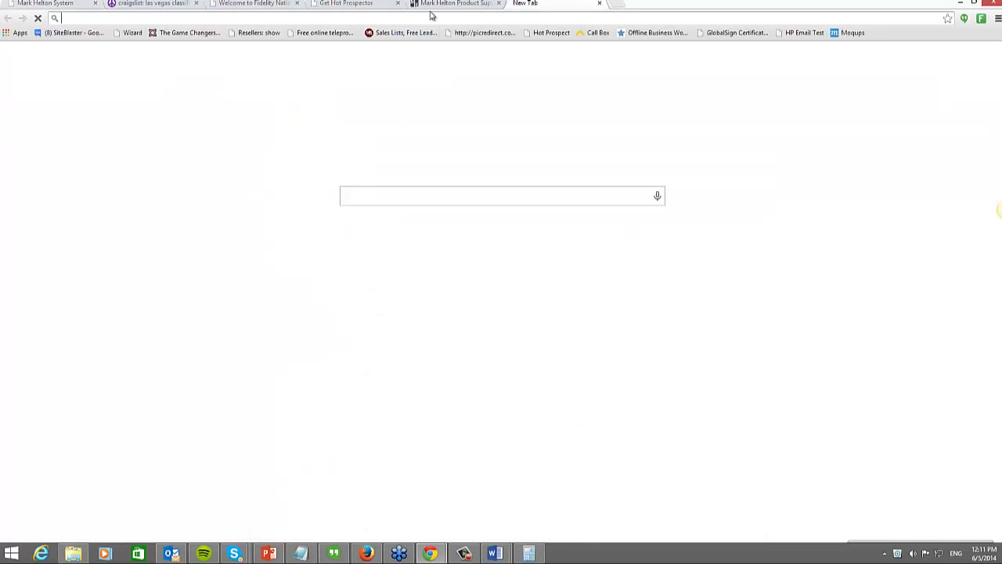
left_click(584, 4)
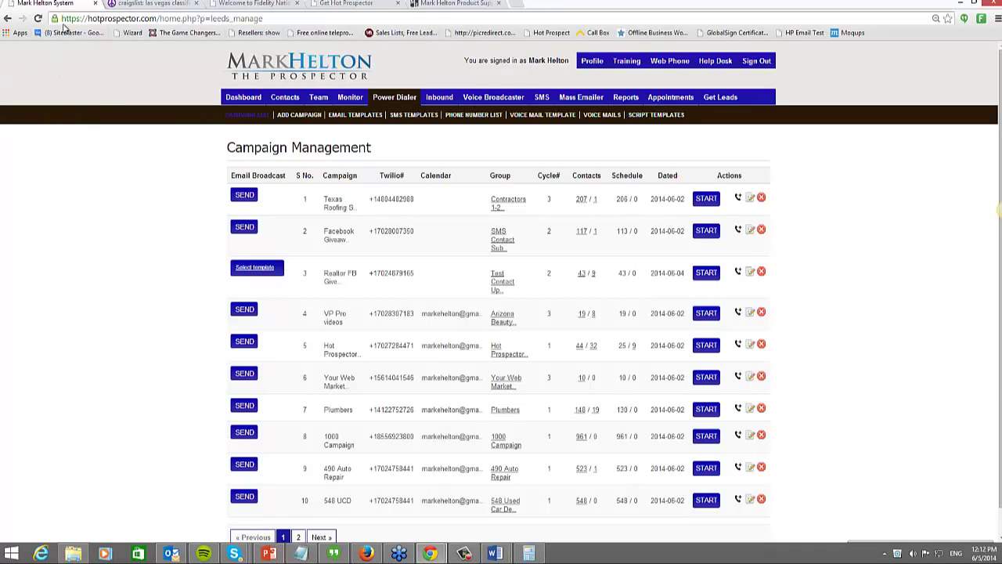
Step: Enter hotprospector.com in a new browser tab and copy the address
left_click(515, 5)
type("h")
key("Return")
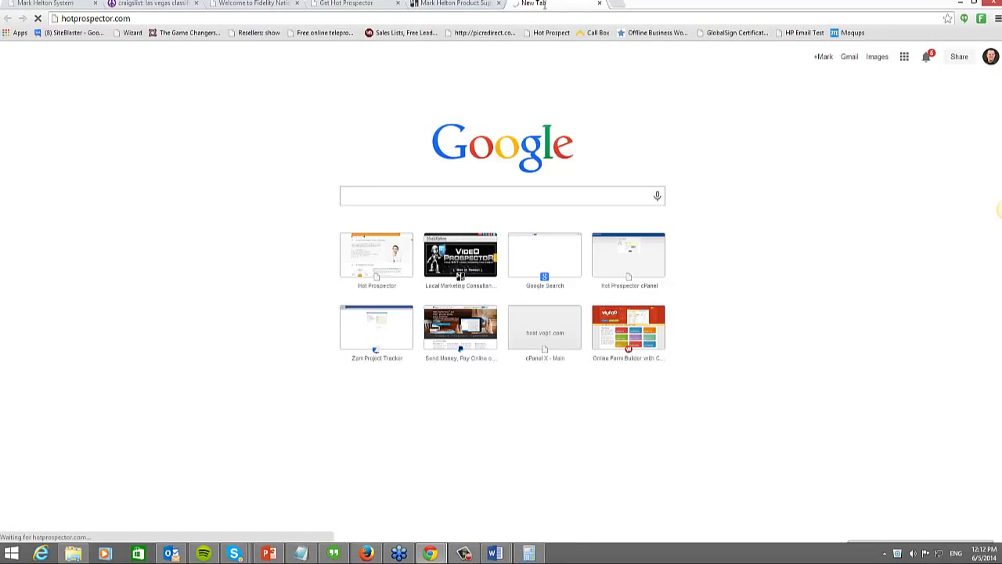
left_click(128, 19)
key("ctrl+c")
right_click(129, 23)
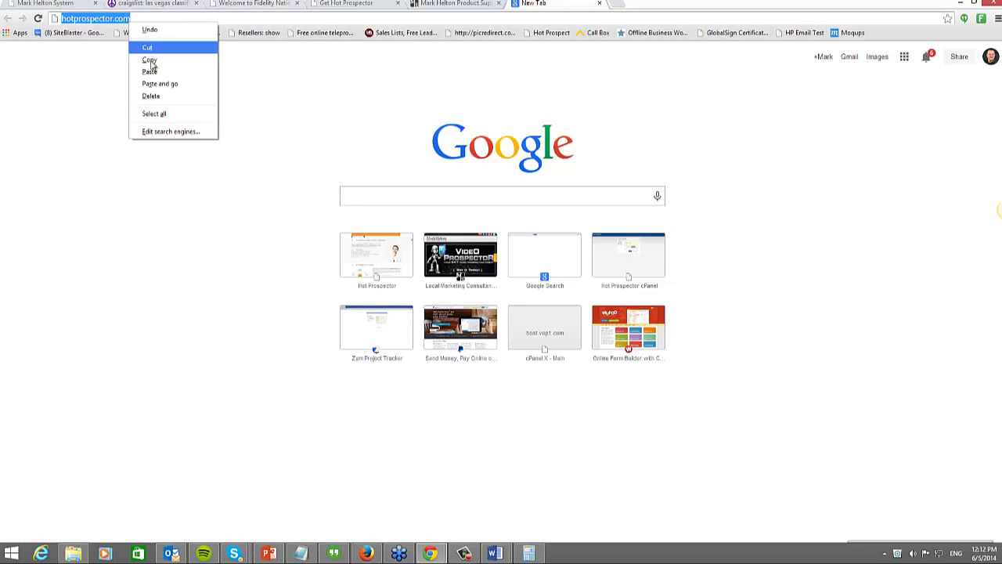
left_click(149, 60)
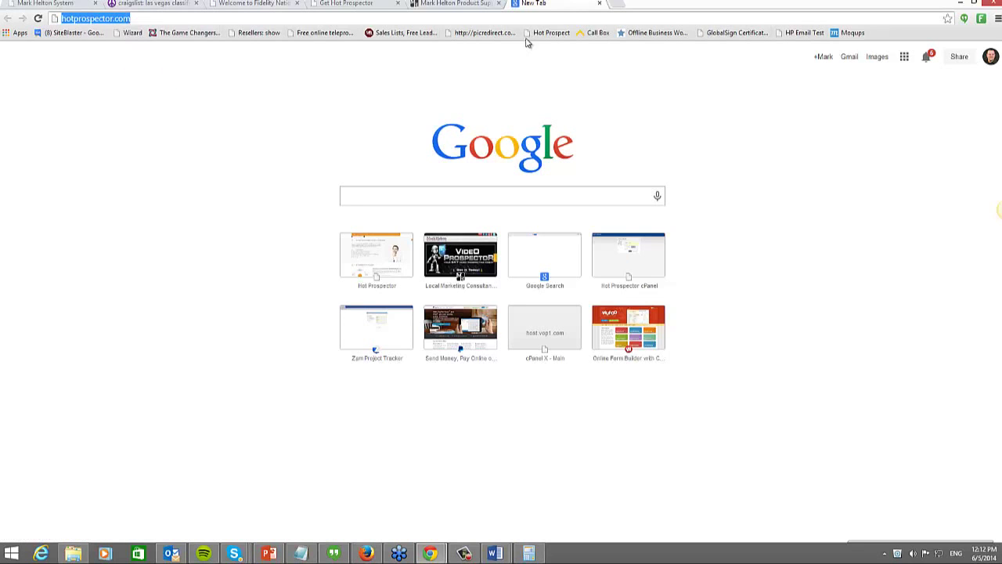
Step: Close the new tab and load the copied hotprospector.com address in an incognito window
left_click(600, 5)
left_click(997, 20)
left_click(896, 59)
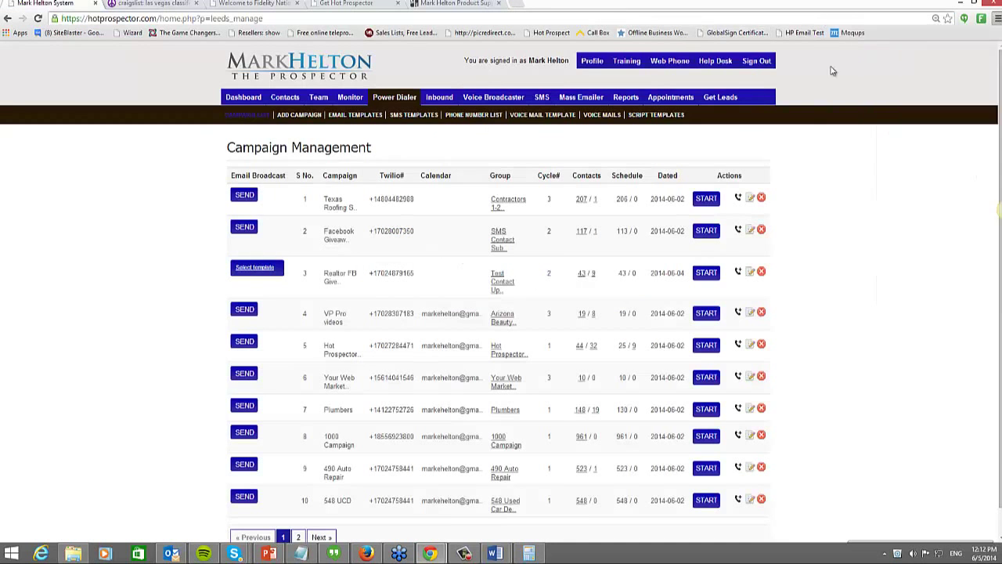
key("ctrl+v")
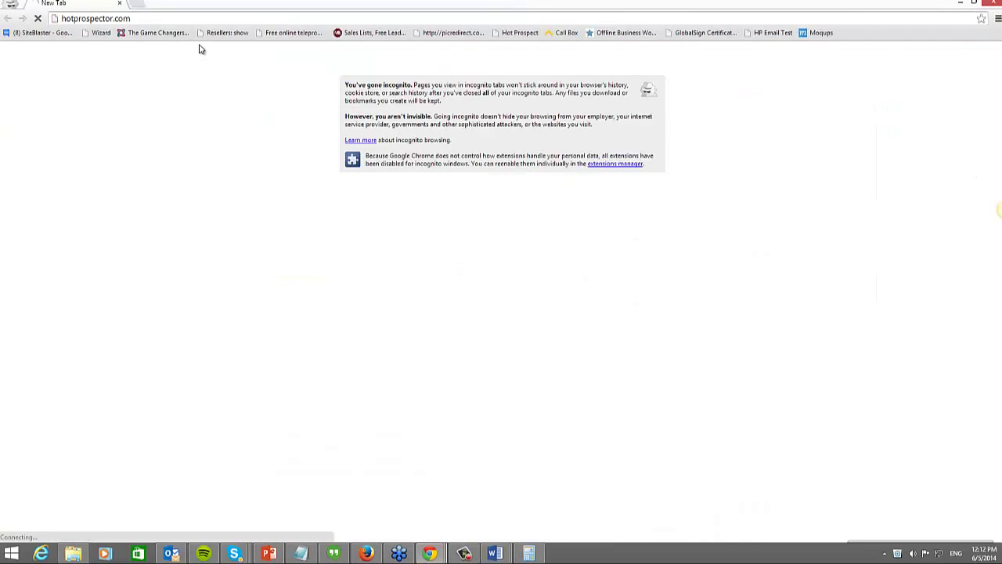
key("Return")
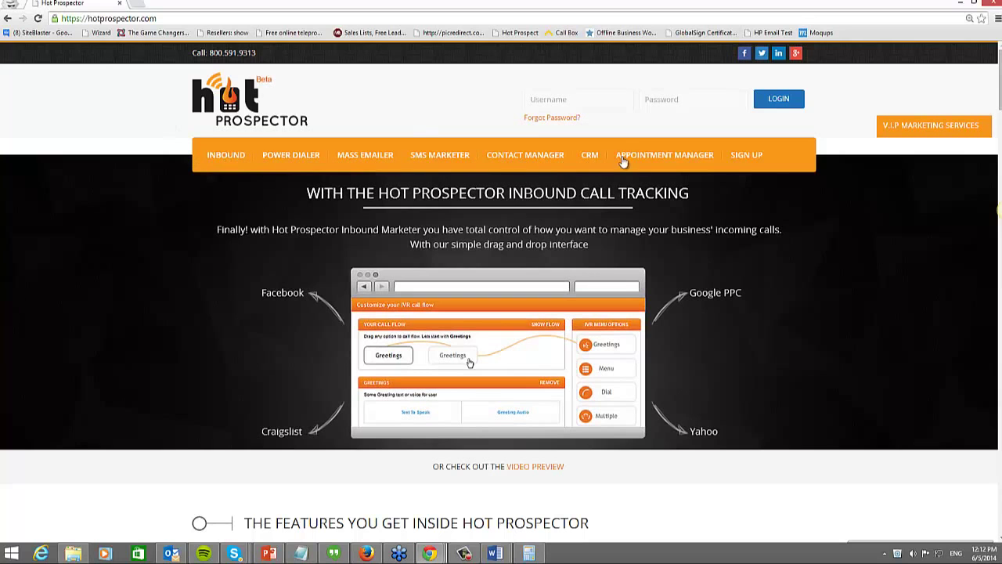
Step: Look through the Hot Prospector home page, including the V.I.P Marketing Services and Dialer sections, and return to its start
mouse_move(717, 169)
scroll(185, 225, "down", 3)
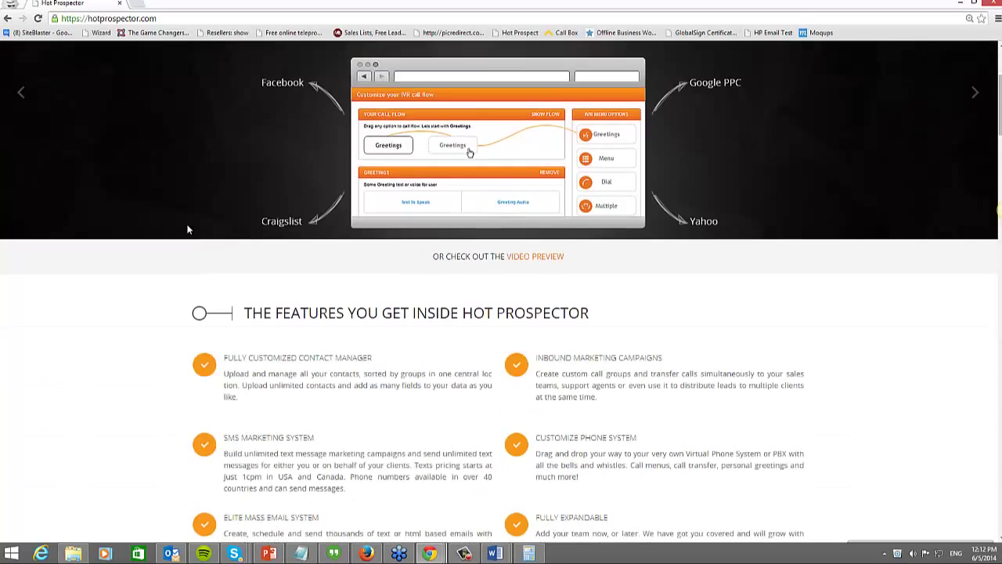
scroll(715, 262, "up", 3)
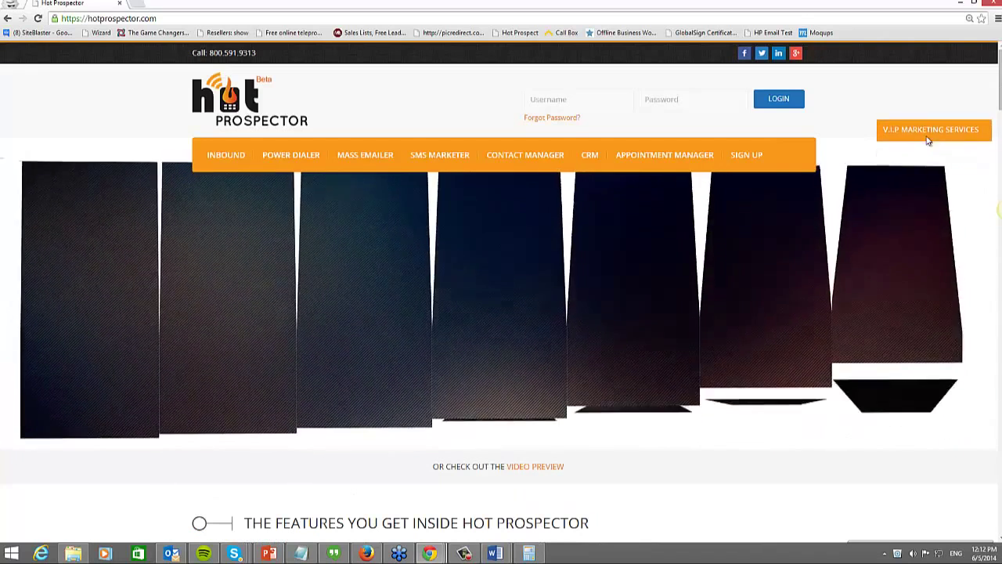
scroll(929, 134, "down", 10)
scroll(351, 324, "down", 10)
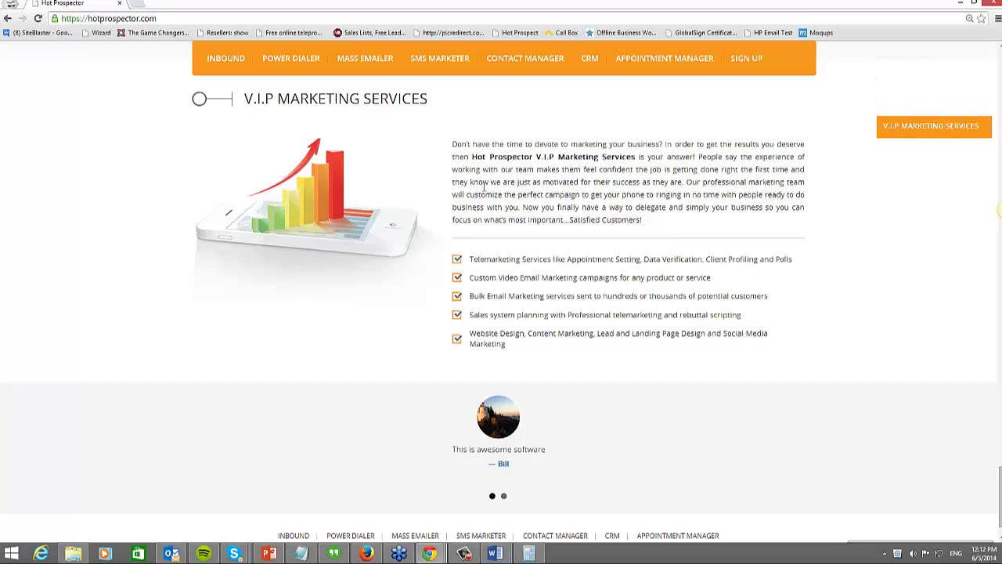
scroll(483, 188, "up", 20)
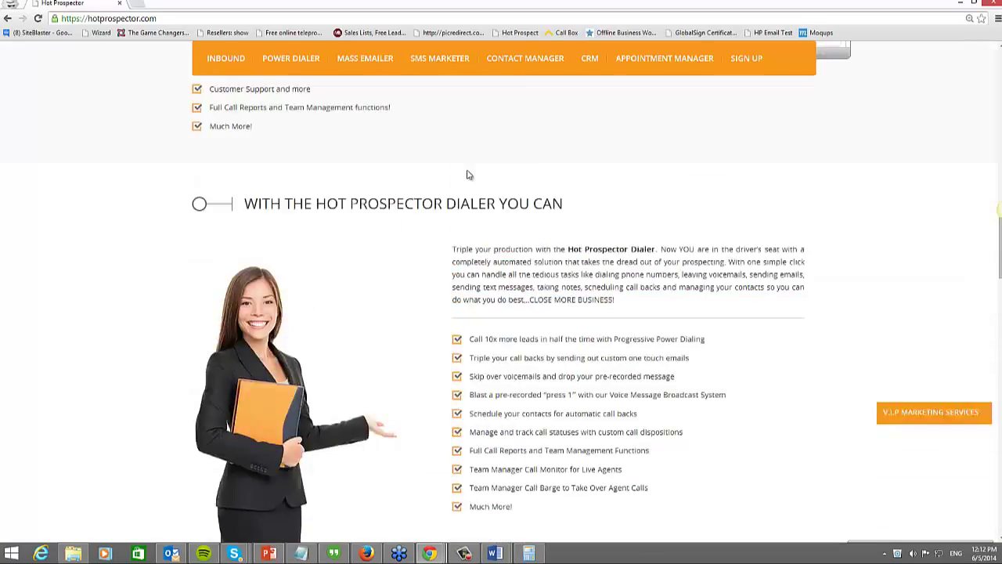
scroll(467, 174, "up", 15)
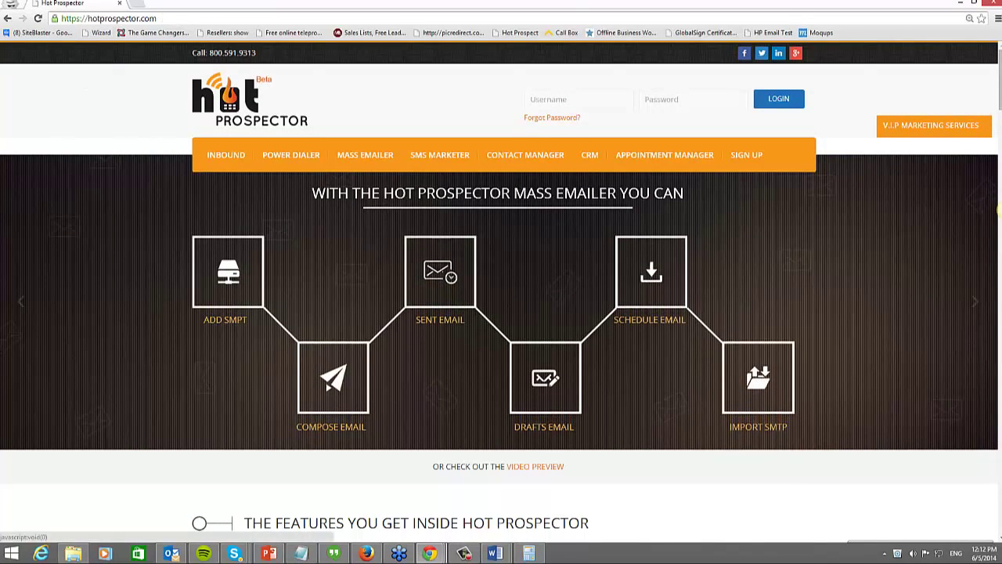
Step: Examine the home page's address, rotating banner, feature list and benefits section
left_click(88, 19)
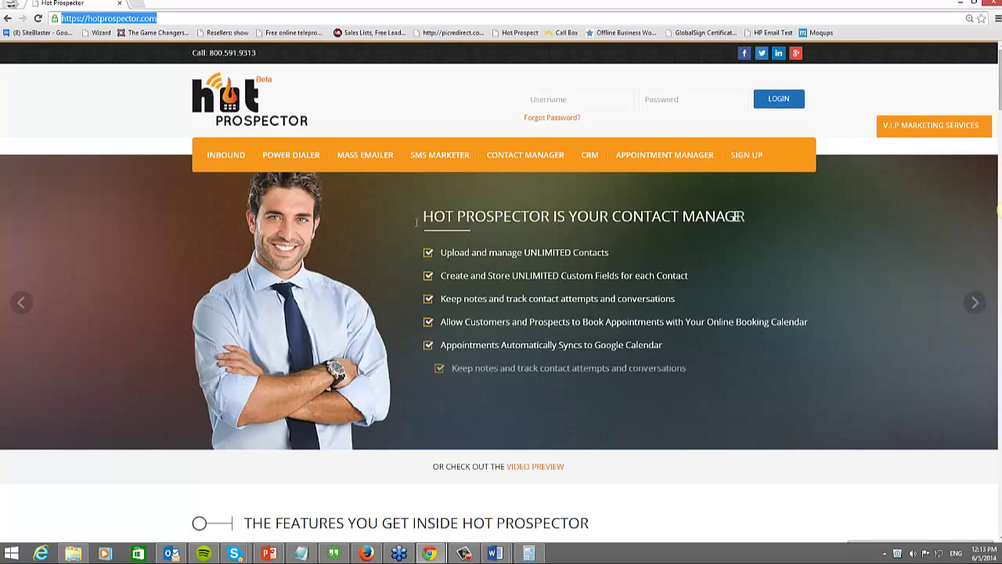
left_click_drag(423, 215, 608, 217)
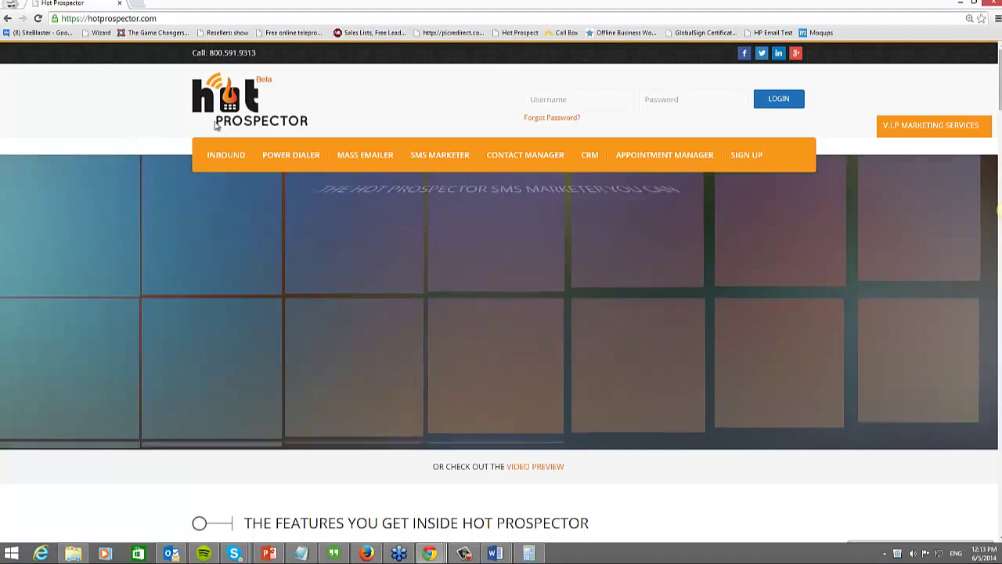
scroll(390, 227, "down", 3)
scroll(422, 225, "down", 5)
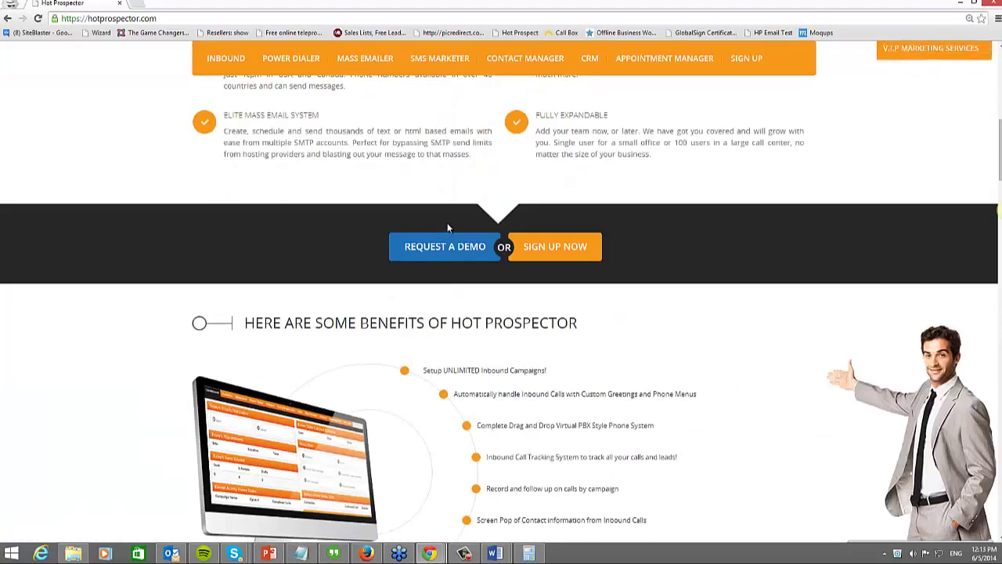
Step: Look through the home page's Mass Emailer, CRM and Appointment Manager sections, return to its start, and go to the V.I.P Marketing Services section
scroll(446, 222, "down", 4)
scroll(461, 211, "down", 15)
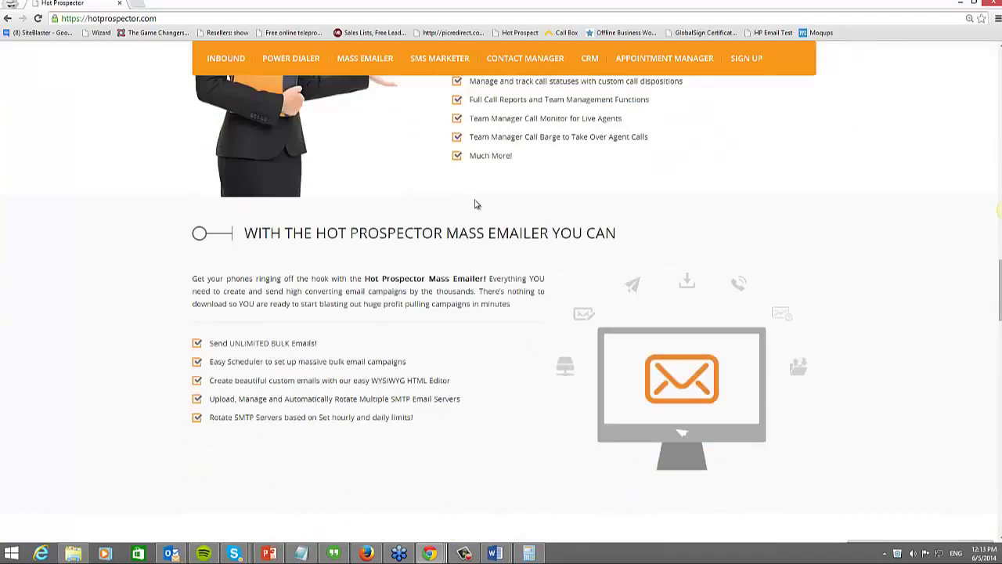
scroll(418, 309, "down", 4)
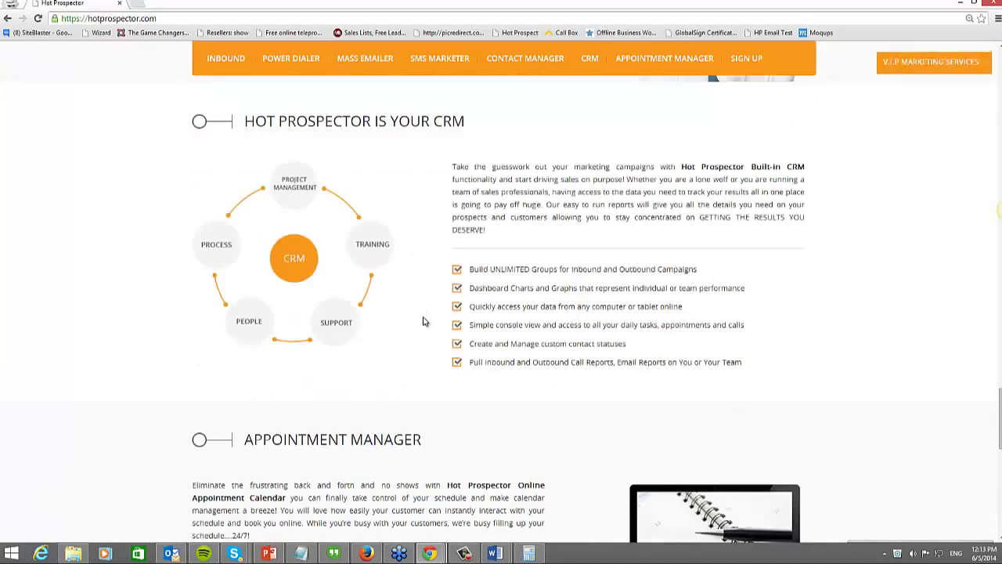
scroll(425, 320, "down", 7)
scroll(436, 329, "up", 20)
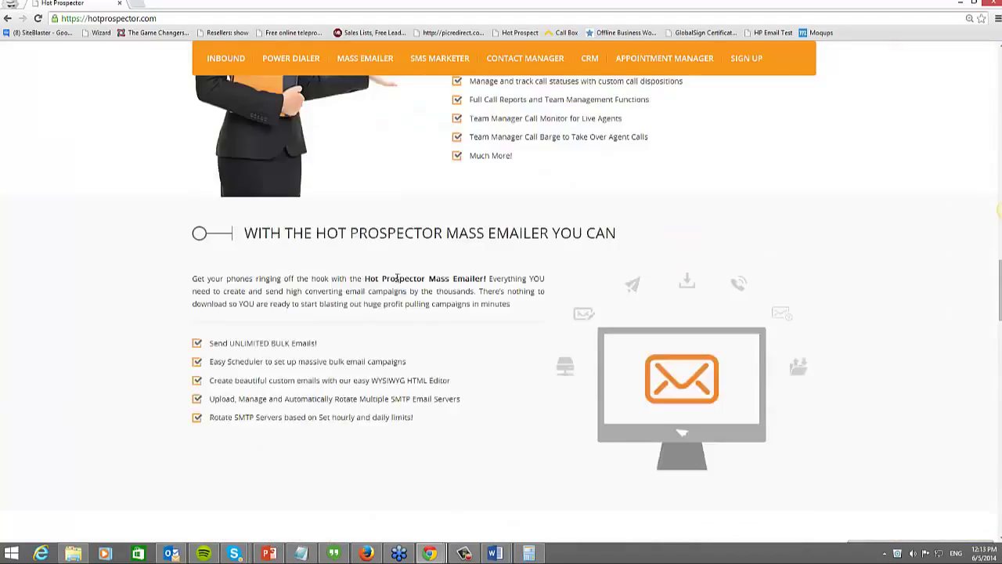
scroll(188, 240, "up", 7)
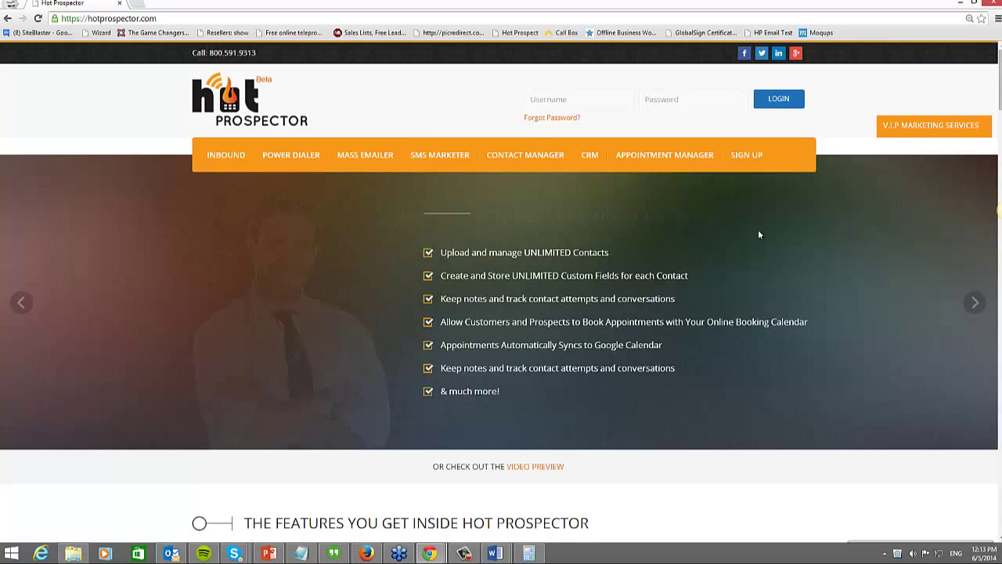
left_click(939, 125)
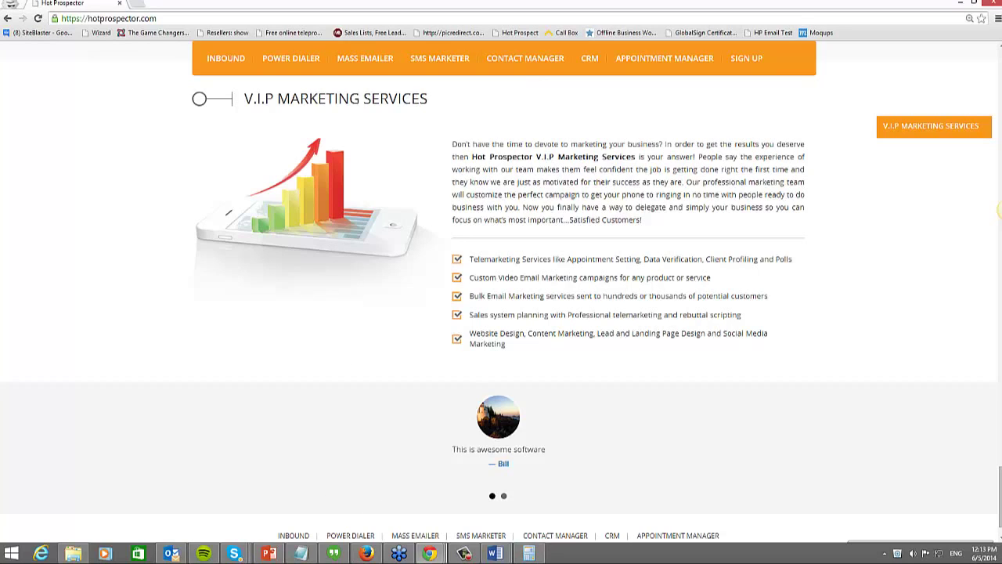
Step: Minimize the incognito window and open the form for adding a new team member in the signed-in account
left_click(961, 4)
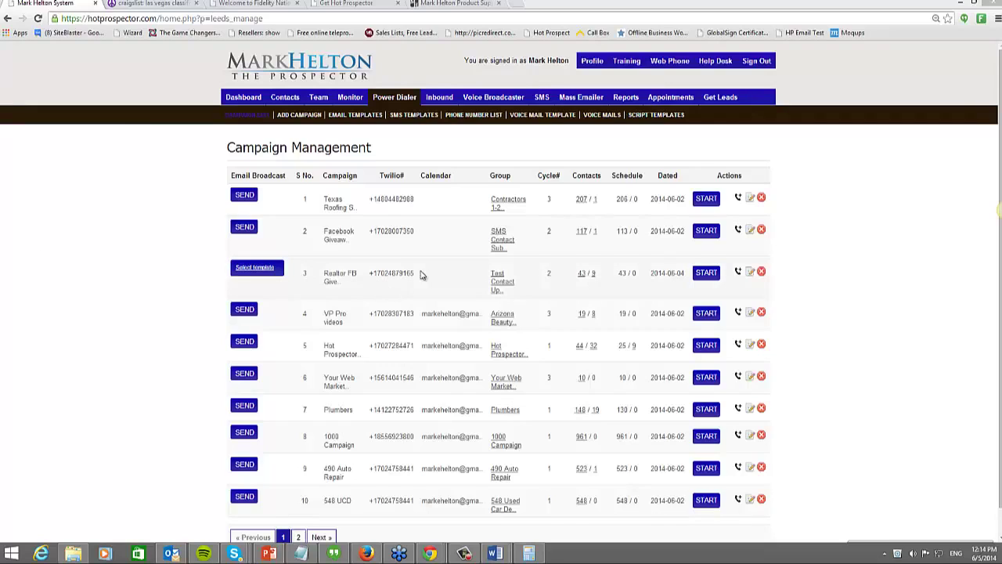
left_click(319, 100)
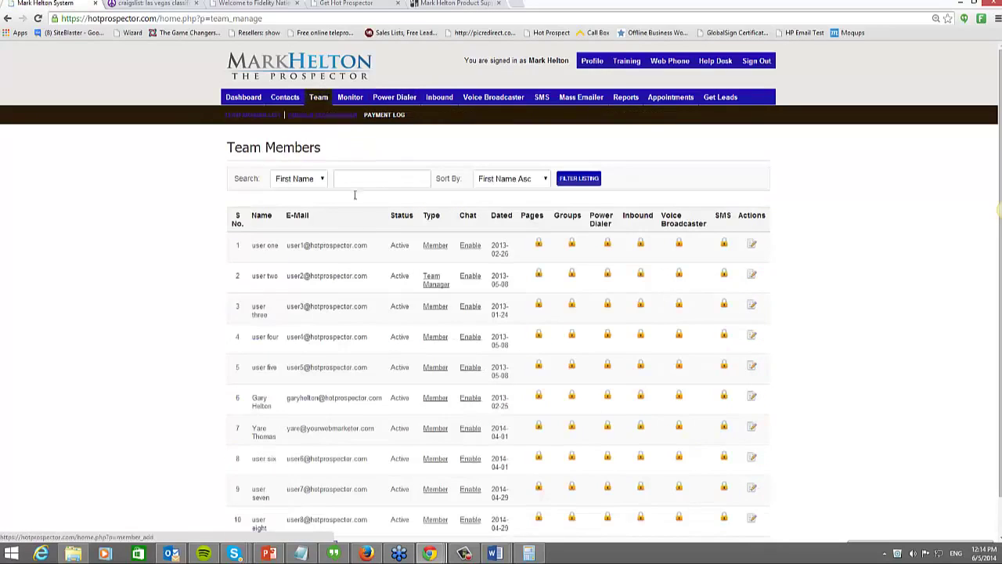
left_click(321, 116)
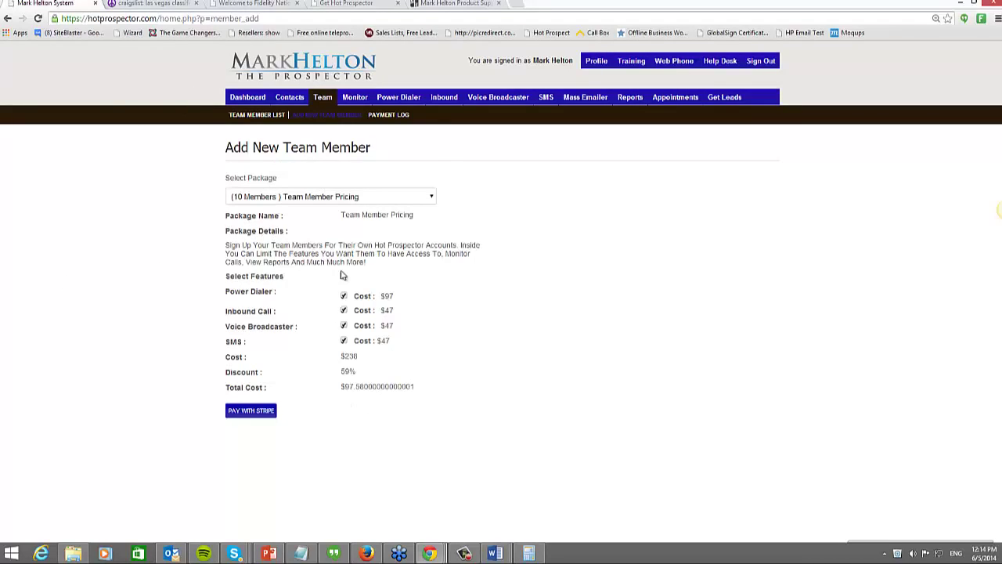
Step: Review the monthly and yearly team member packages, keeping the monthly (10 Members) Team Member Pricing package selected
left_click(276, 198)
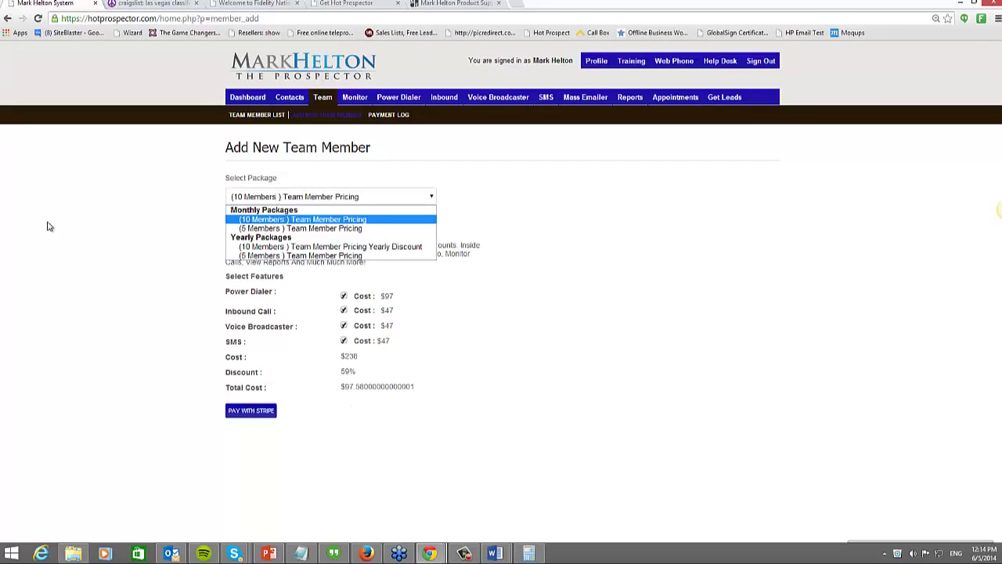
left_click(317, 217)
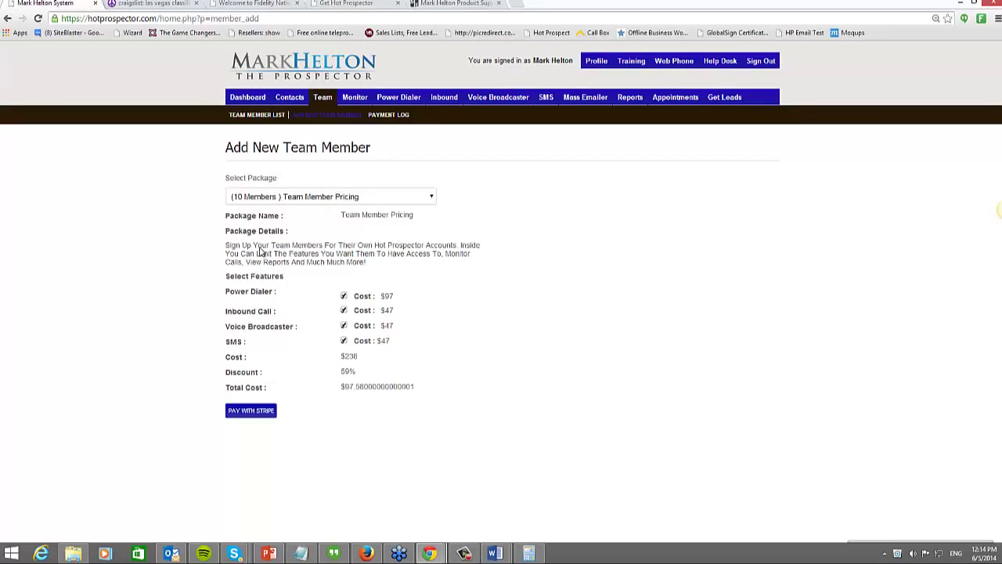
left_click(301, 200)
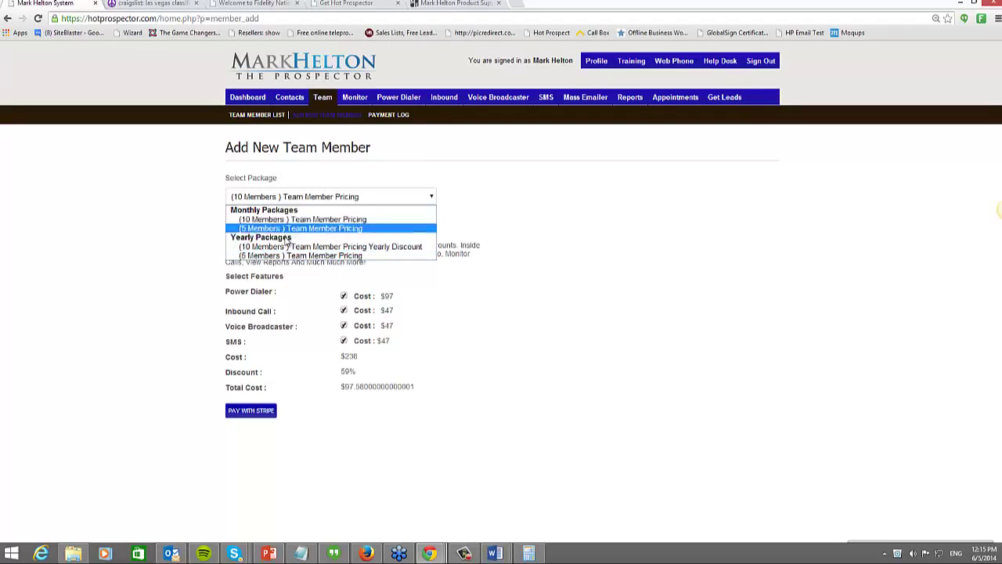
left_click(164, 249)
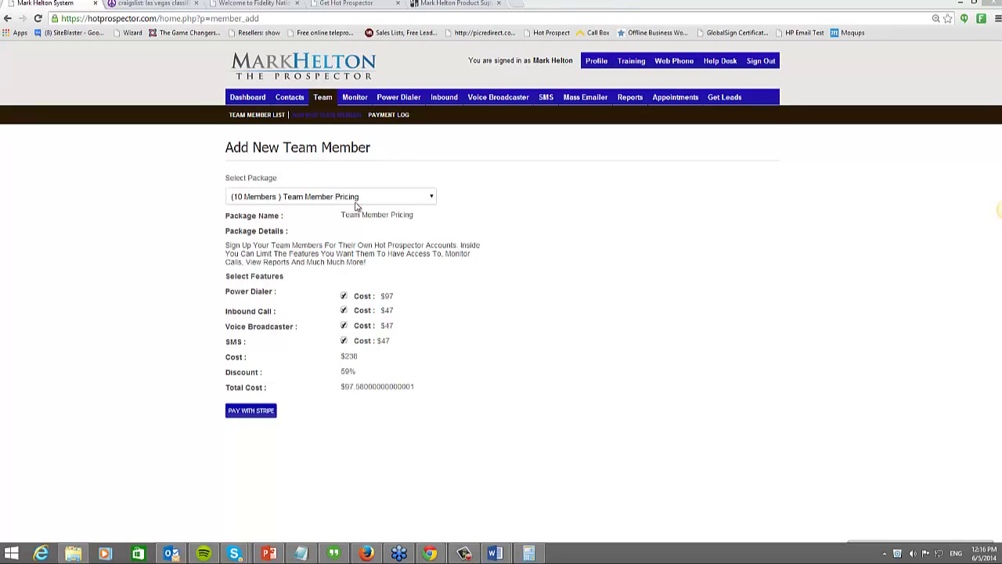
left_click(318, 201)
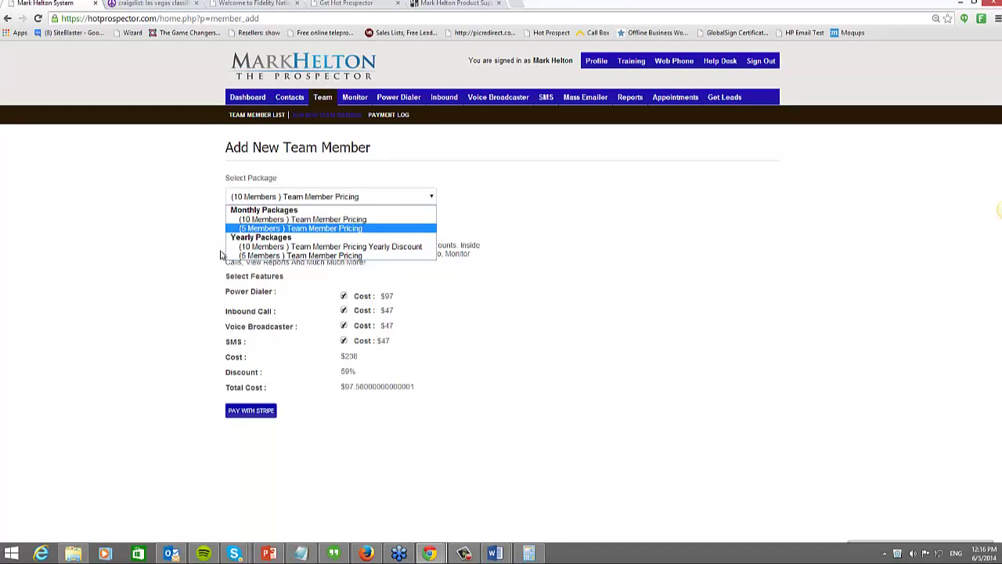
left_click(114, 249)
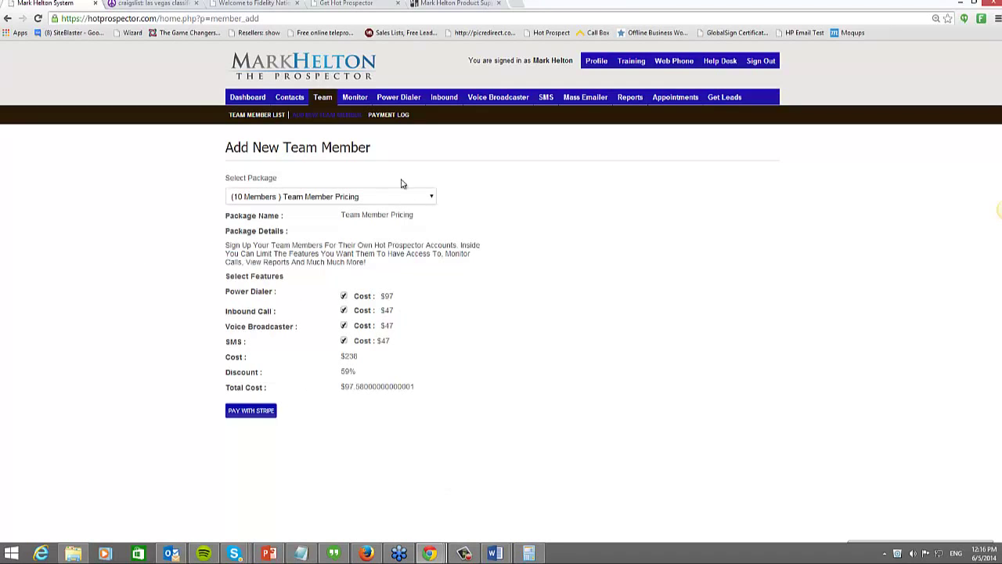
Step: From the team member list, view the first member's editable account details and return to the list
left_click(331, 117)
left_click(264, 117)
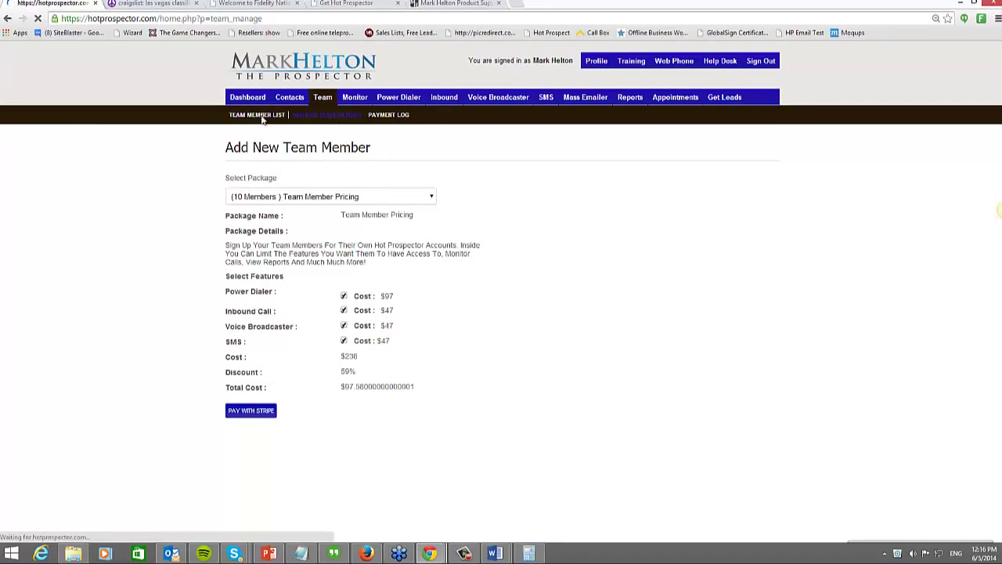
scroll(264, 304, "down", 1)
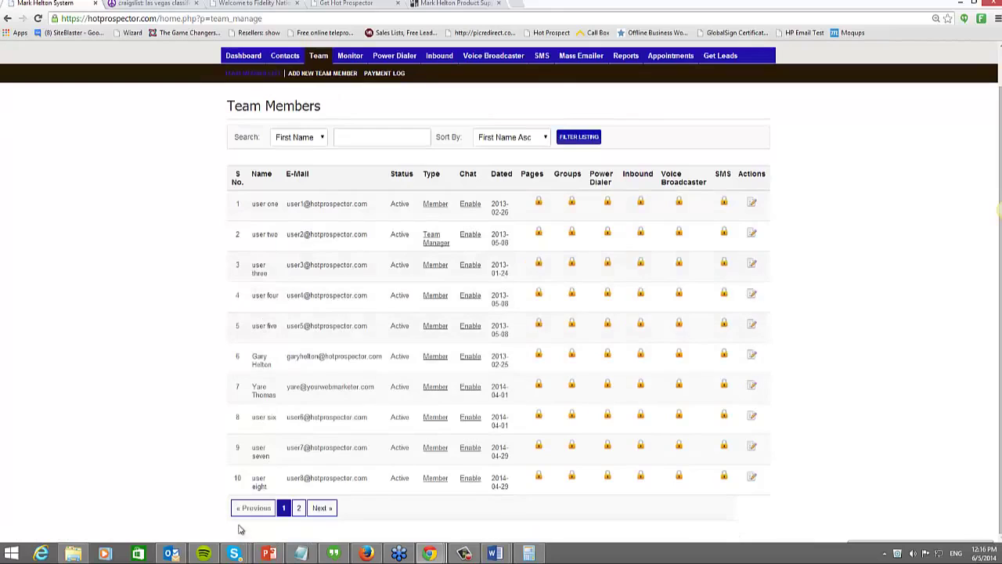
left_click(752, 205)
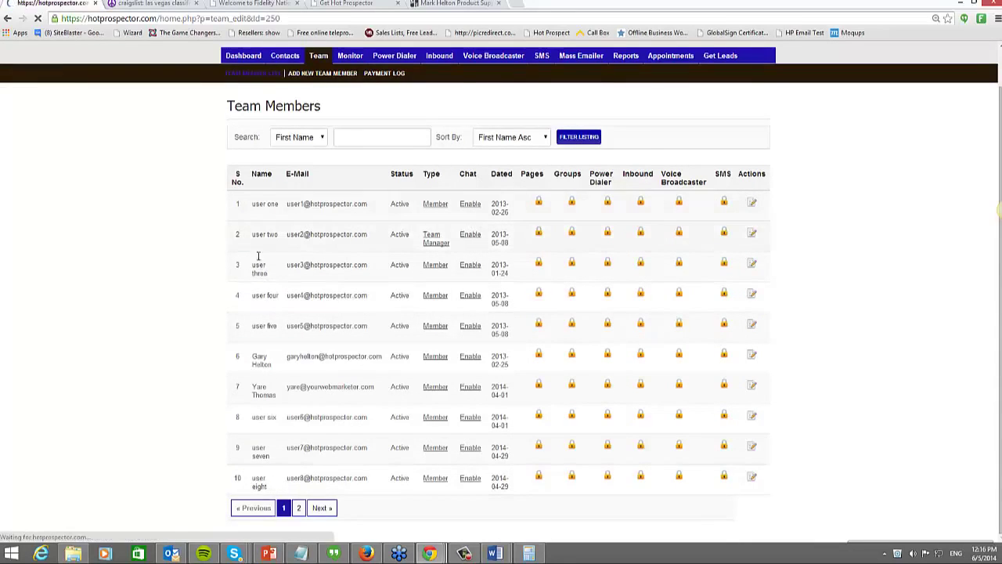
key("Tab")
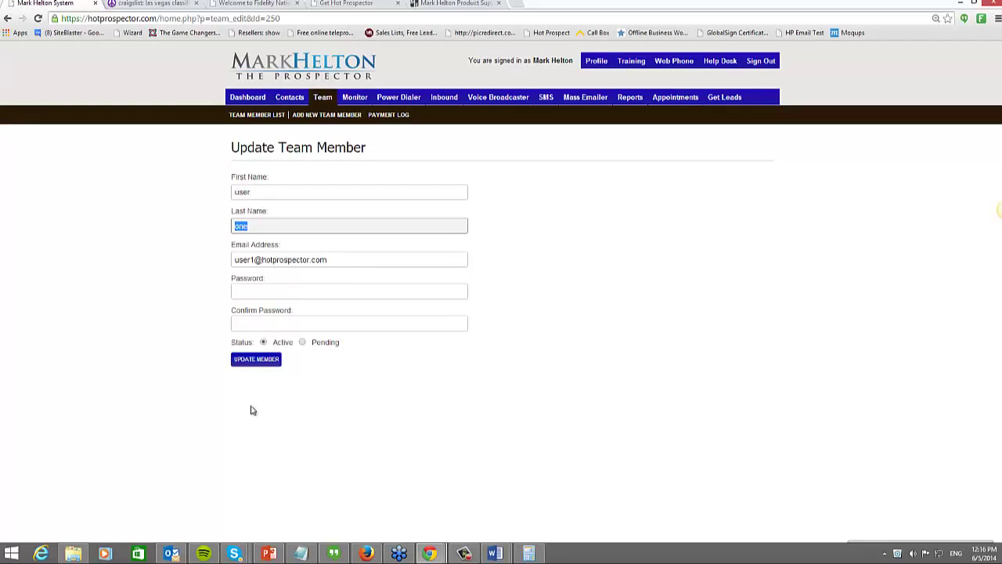
left_click(261, 115)
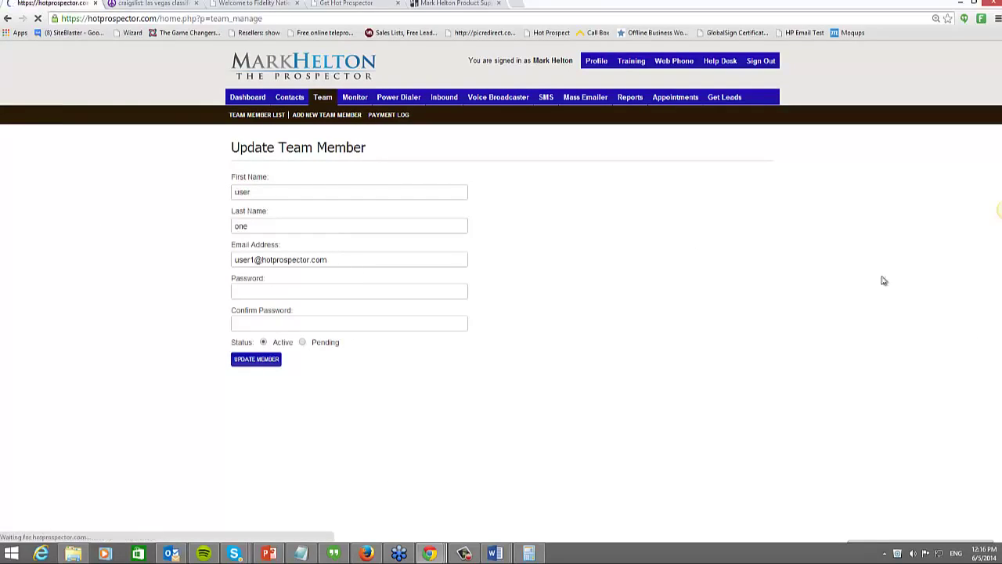
Step: Review the page permissions of the first team member, from Contacts through Reports, and return to the member list
left_click(539, 247)
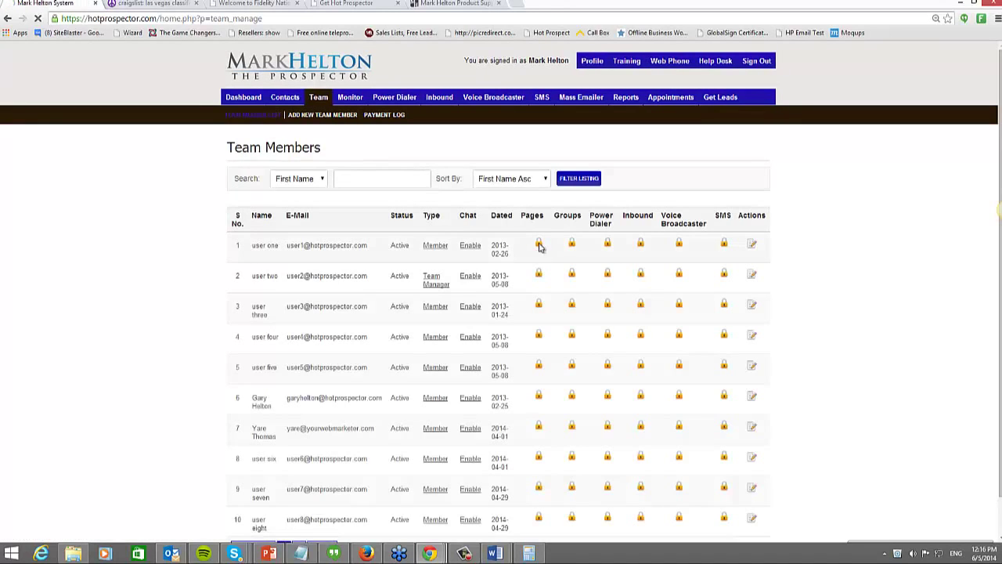
scroll(274, 411, "down", 3)
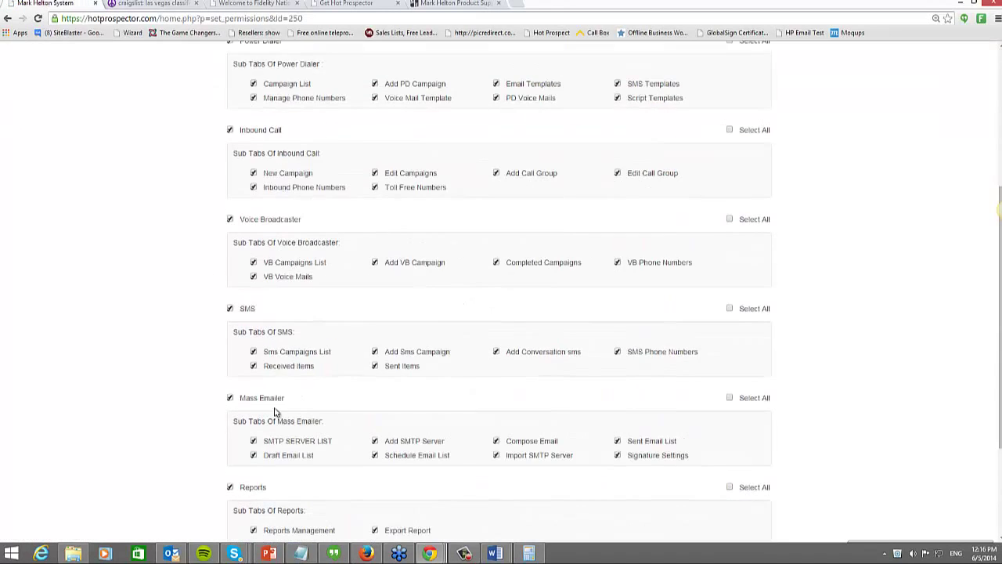
scroll(180, 182, "up", 3)
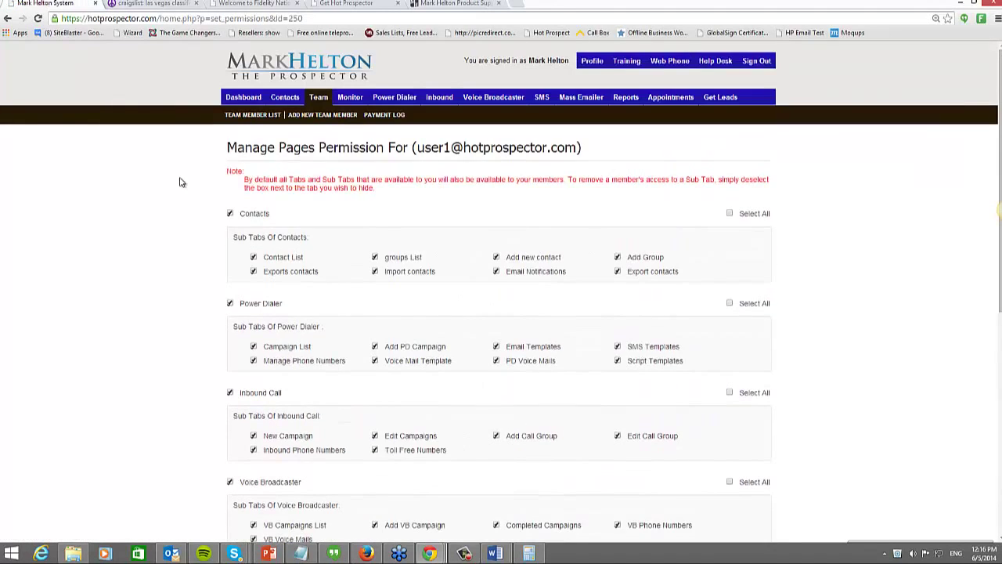
left_click(252, 115)
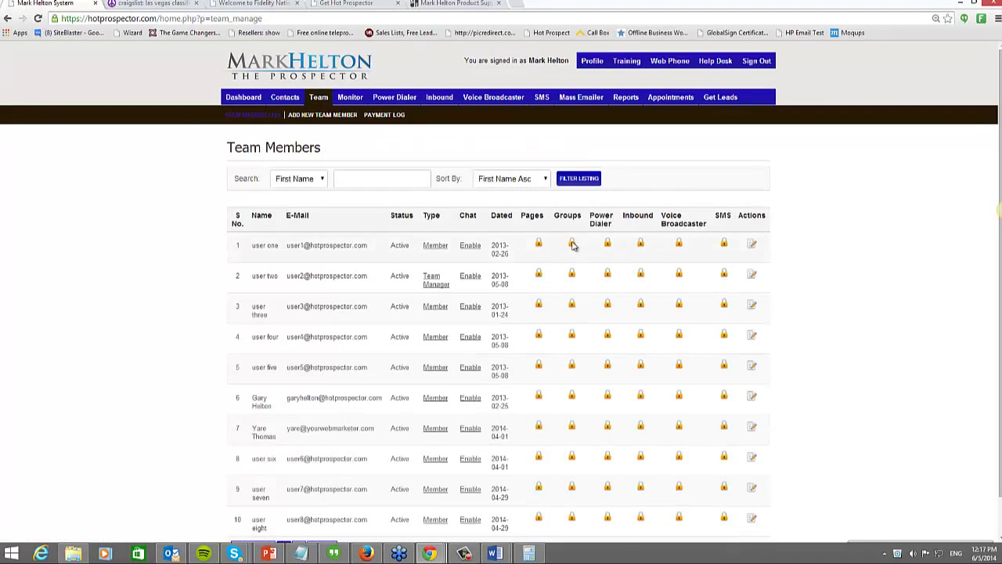
Step: View the first team member's group permissions and Power Dialer campaign permissions, and return to the member list
left_click(571, 243)
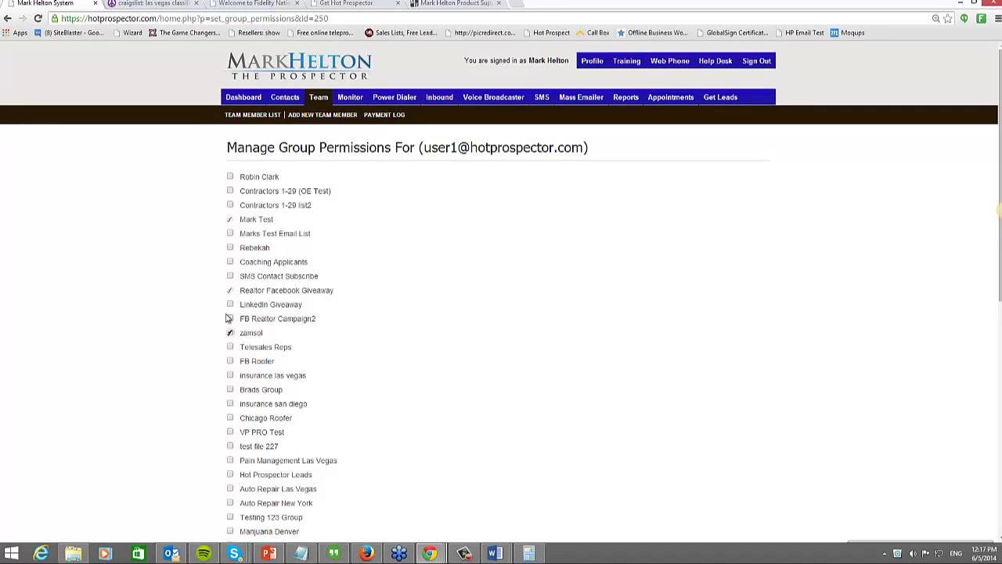
left_click(8, 18)
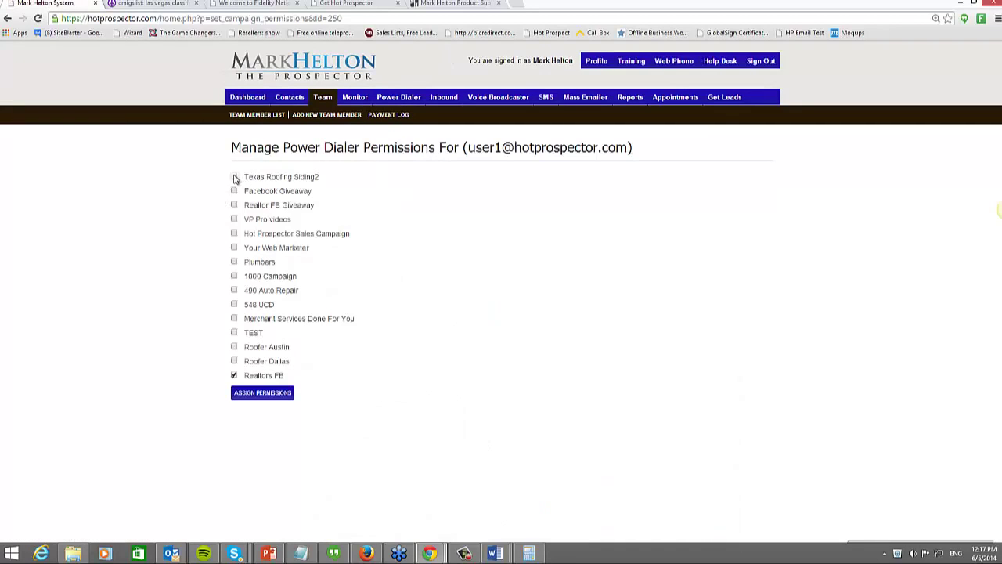
left_click(7, 18)
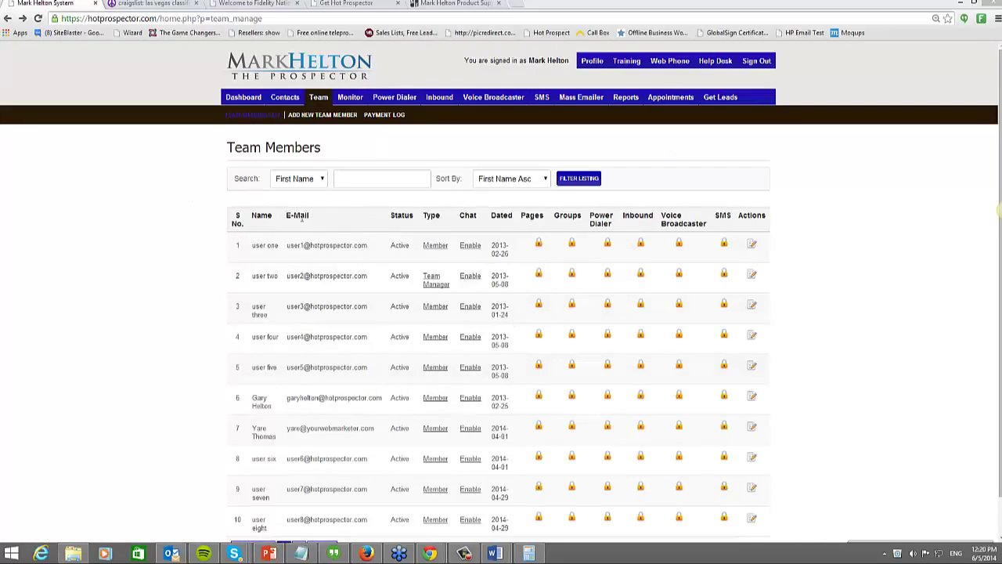
Step: Highlight the E-Mail column heading and the hotprospector.com part of the page address, clearing each selection
double_click(298, 216)
left_click(152, 248)
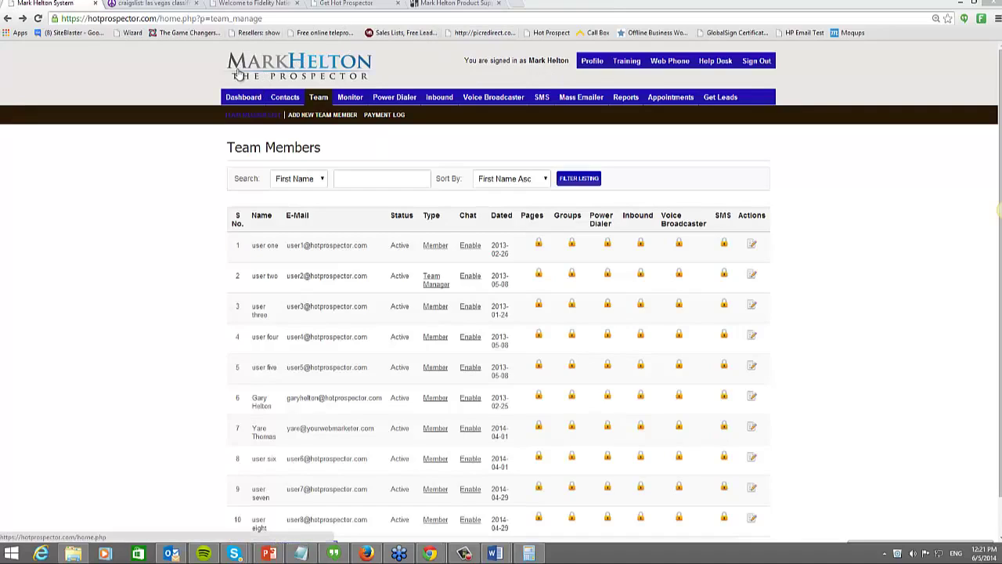
left_click_drag(62, 18, 159, 20)
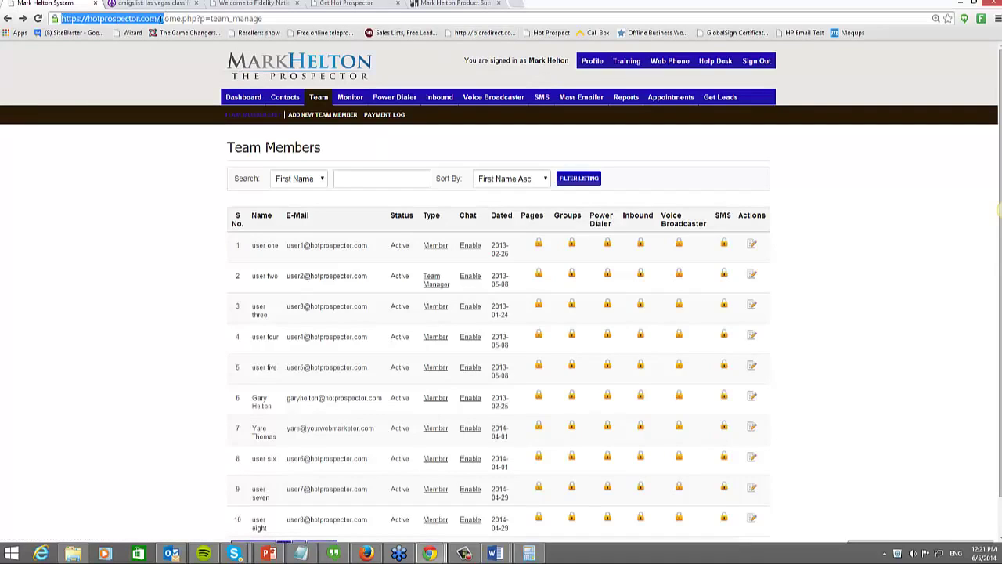
left_click(94, 165)
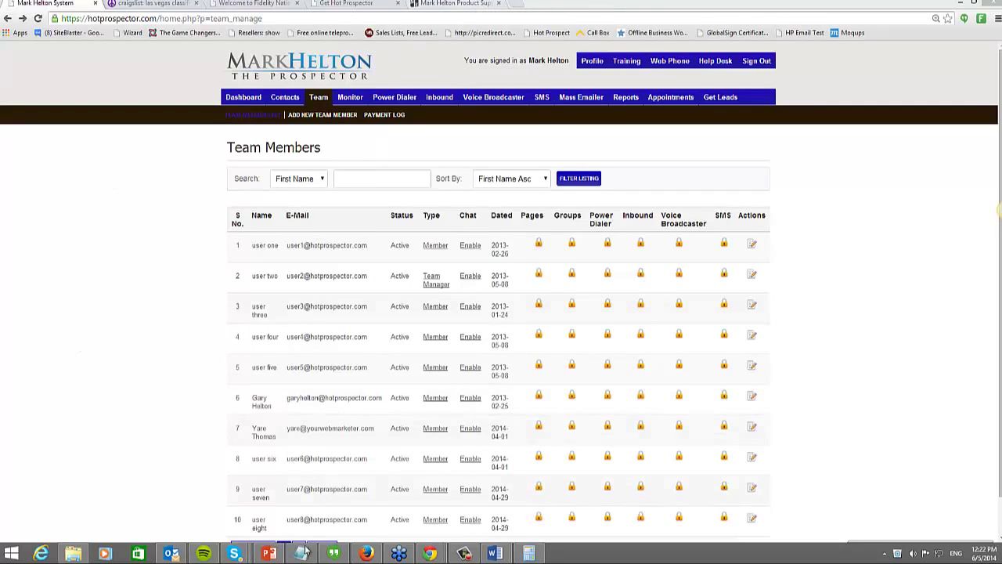
Step: Switch to the public Hot Prospector site window, highlight the V.I.P Marketing Services description and feature list, and clear the selection
mouse_move(430, 554)
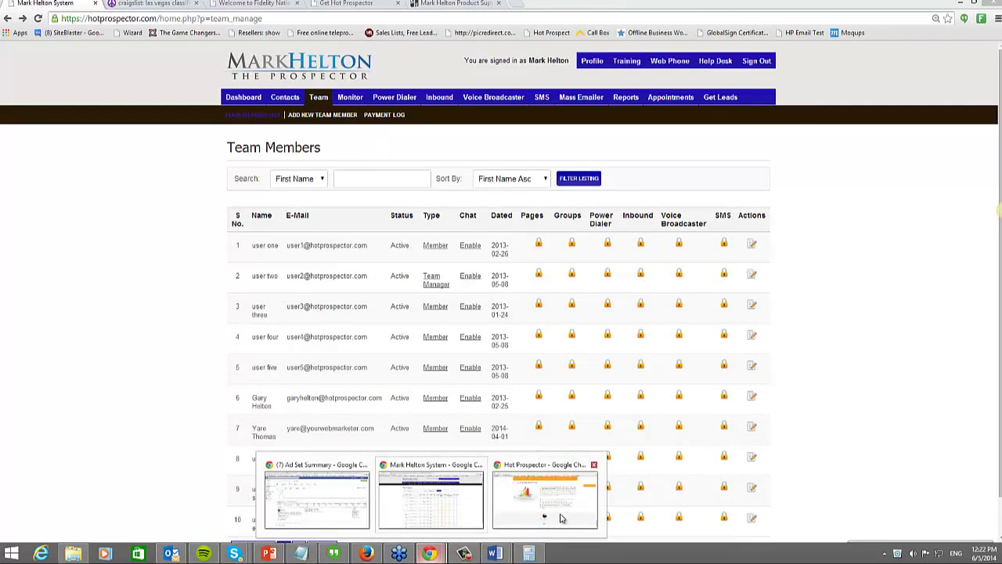
left_click(514, 519)
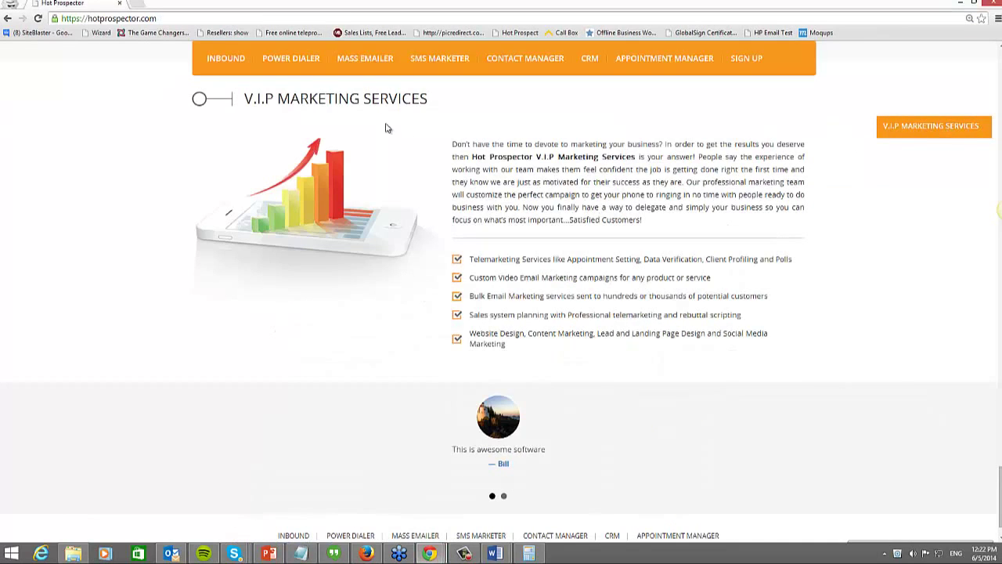
left_click_drag(446, 144, 480, 171)
left_click_drag(564, 360, 454, 144)
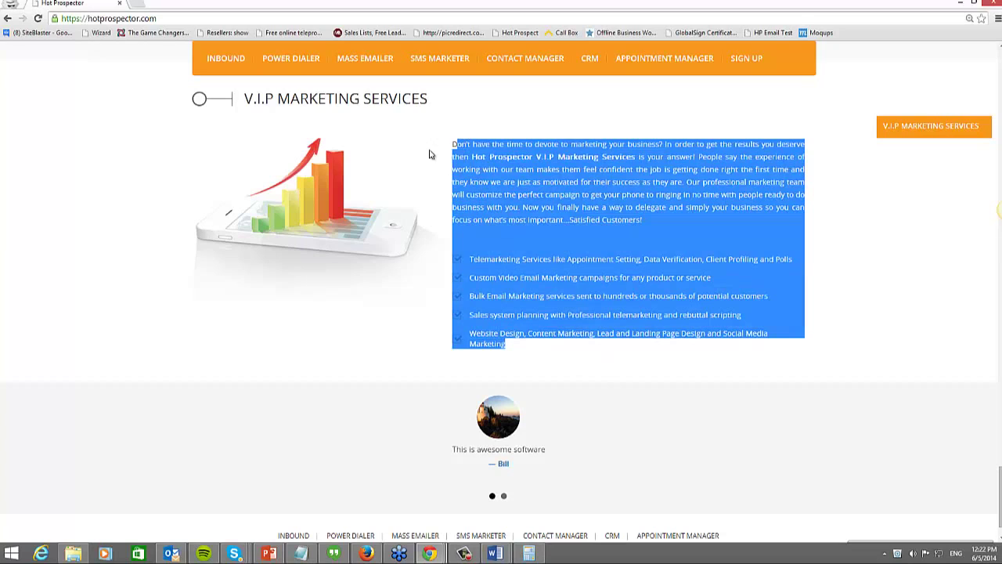
left_click(129, 323)
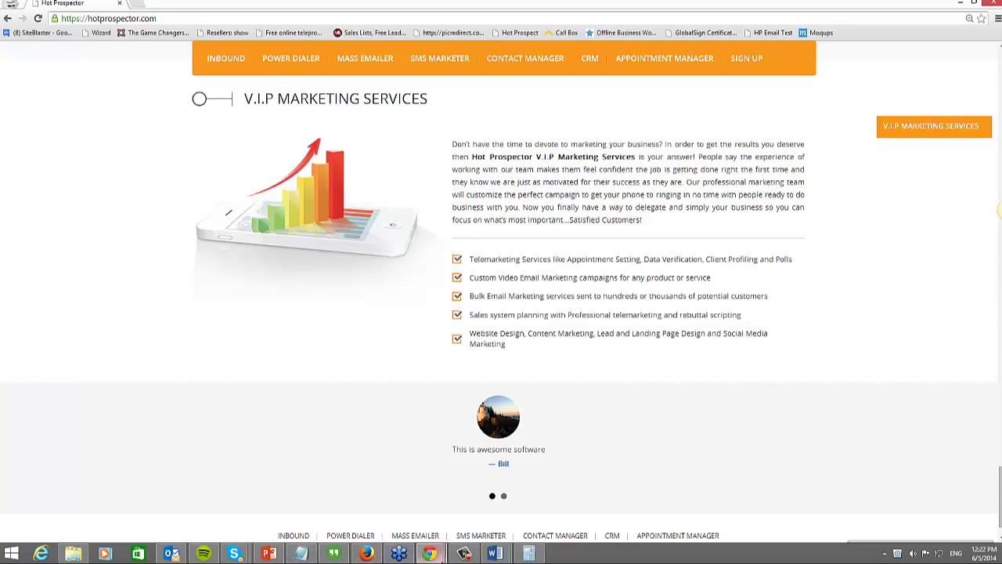
Step: Switch back to the signed-in account window and open the first team member's details for editing
mouse_move(429, 554)
left_click(419, 467)
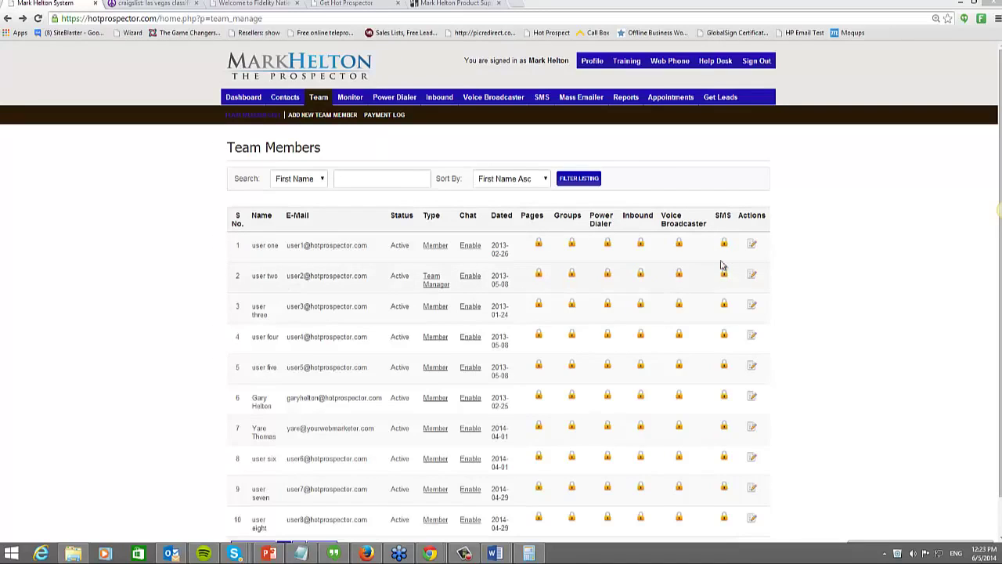
left_click(752, 246)
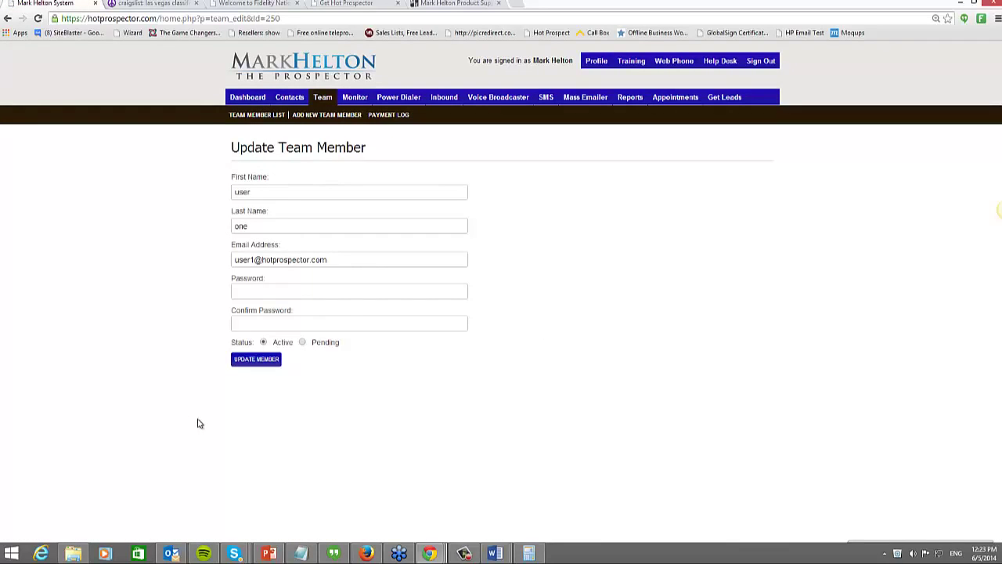
Step: Return to the team member list, view the first member's details again, and go back to the list
left_click(8, 18)
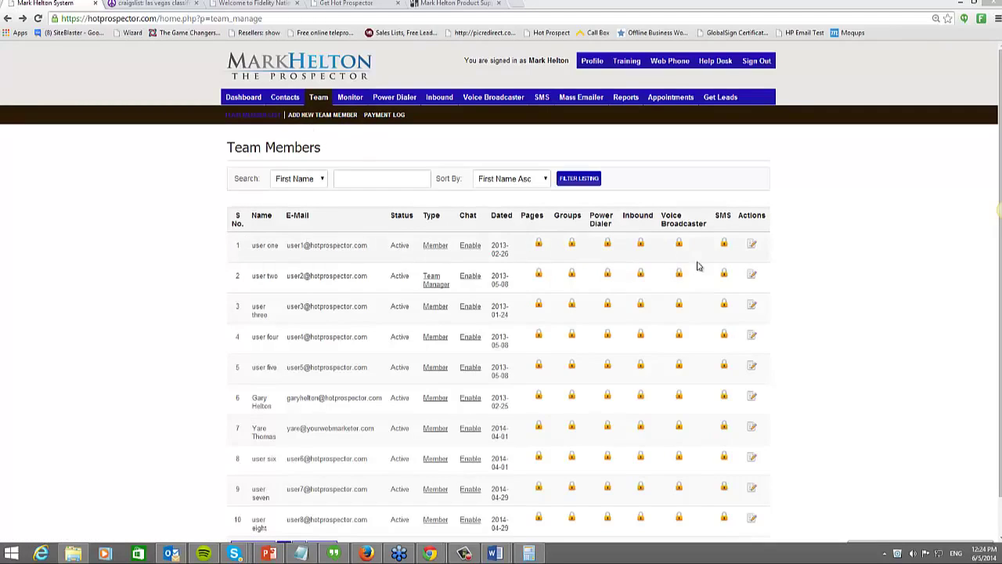
left_click(752, 248)
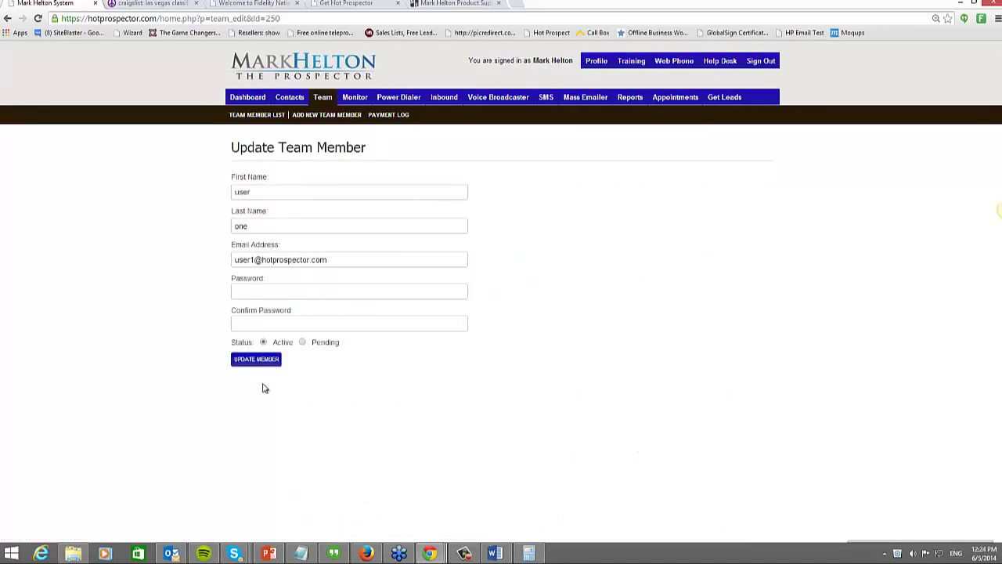
left_click(258, 118)
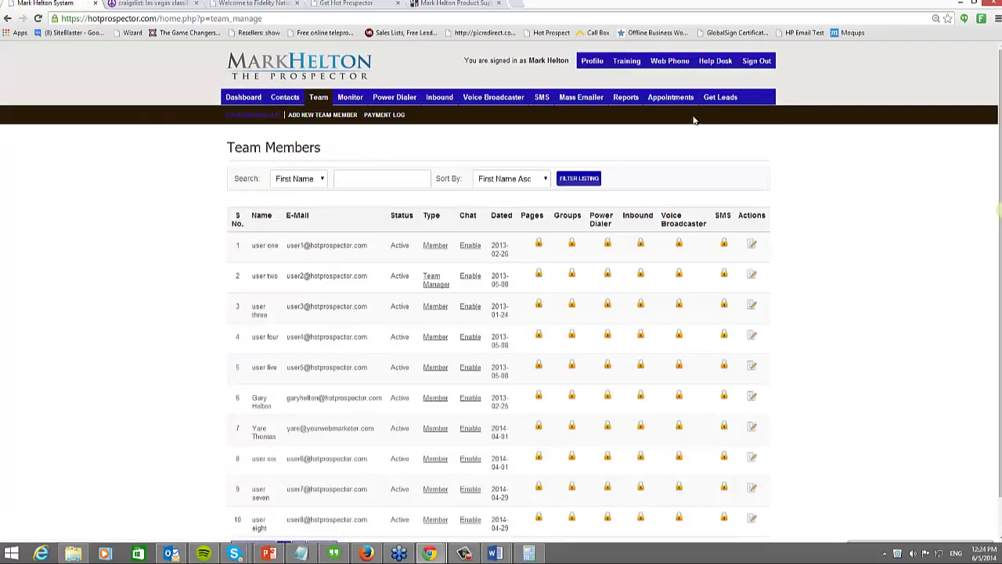
Step: View the SMTP server settings in the account profile and return to the dashboard
left_click(593, 62)
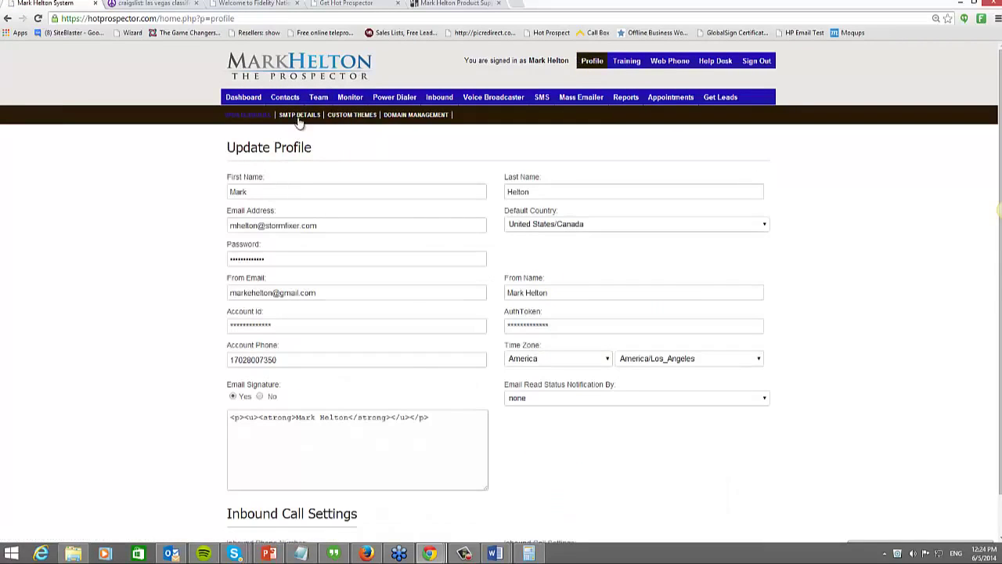
left_click(300, 115)
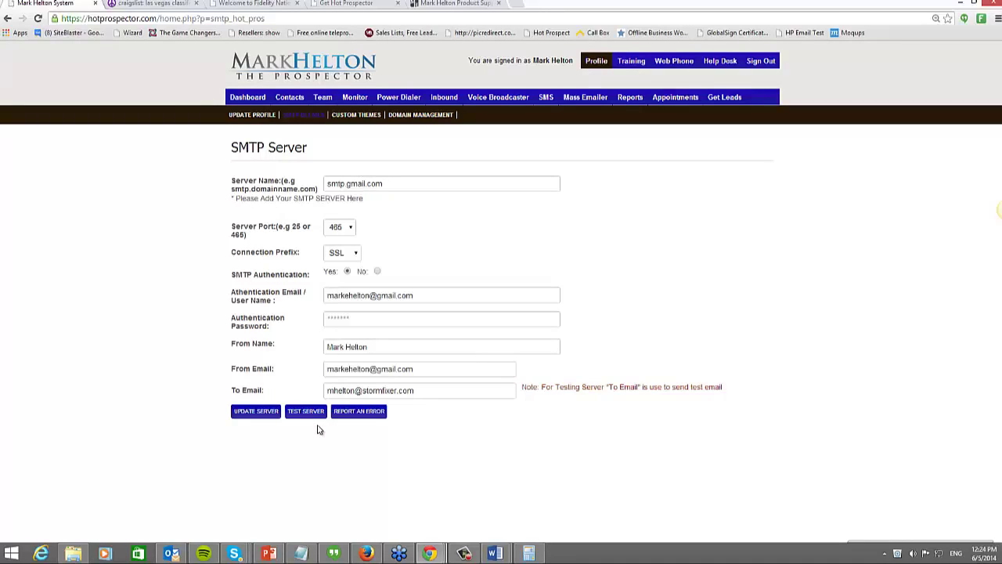
left_click(249, 99)
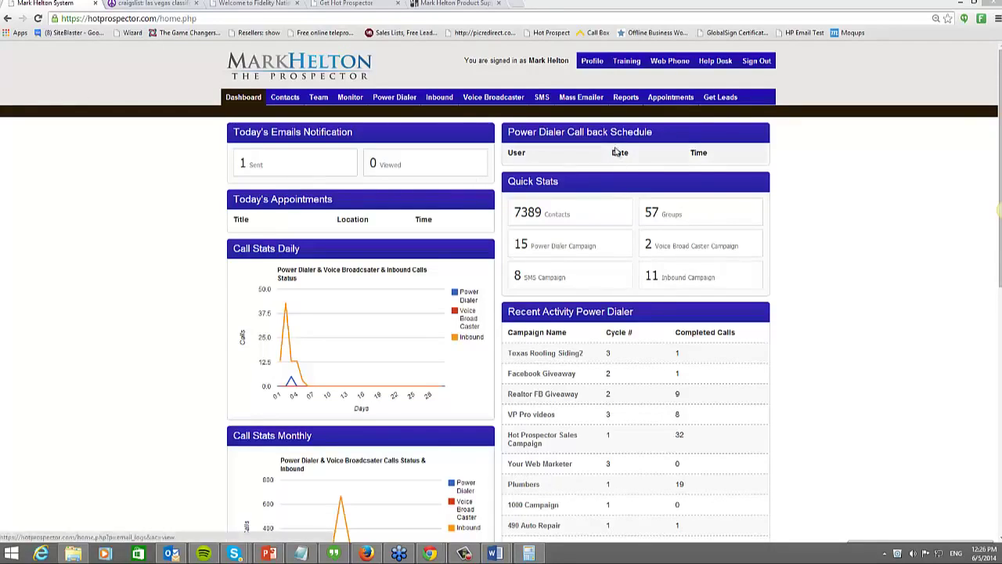
Step: Open the contact list and select all contacts shown on the page
left_click(283, 99)
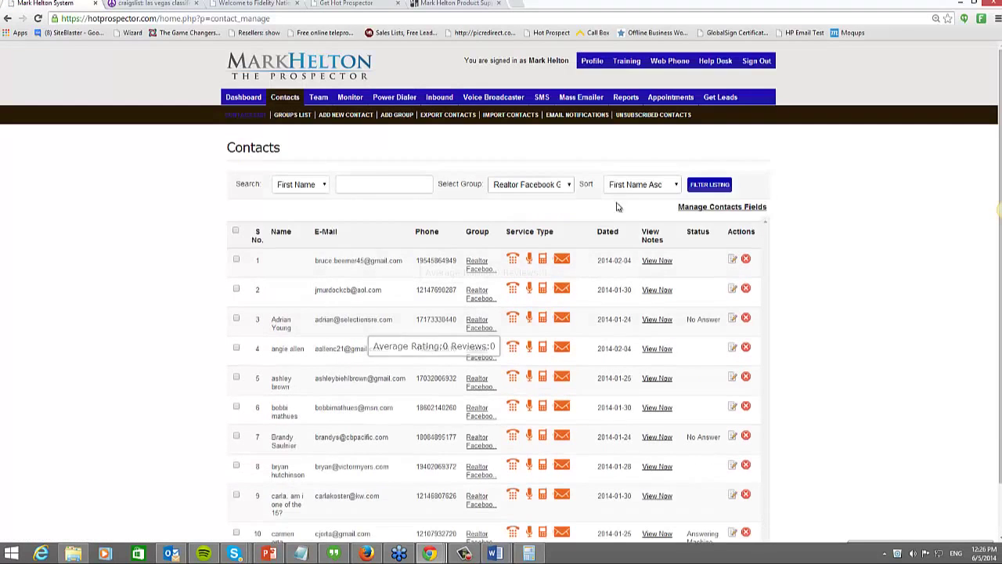
left_click(548, 185)
left_click(225, 197)
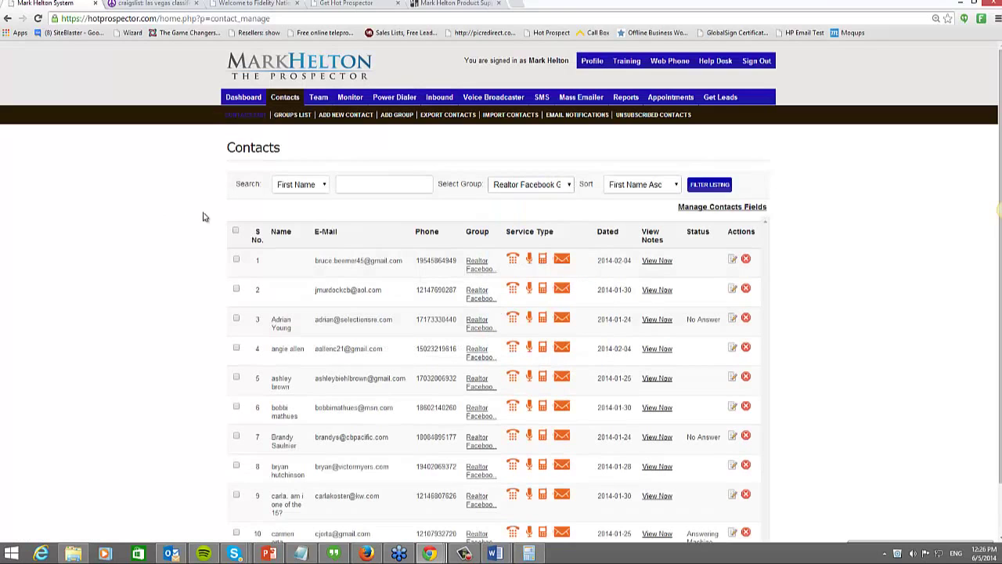
left_click(236, 230)
scroll(238, 313, "down", 1)
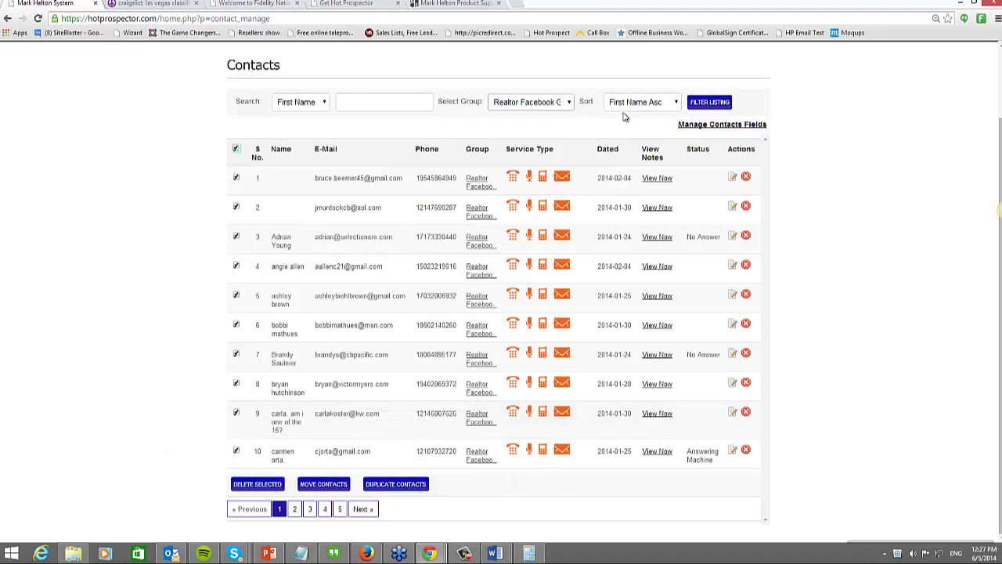
Step: View the group filter's options without changing the filter, and look over the selected contacts and the bulk actions
left_click(502, 107)
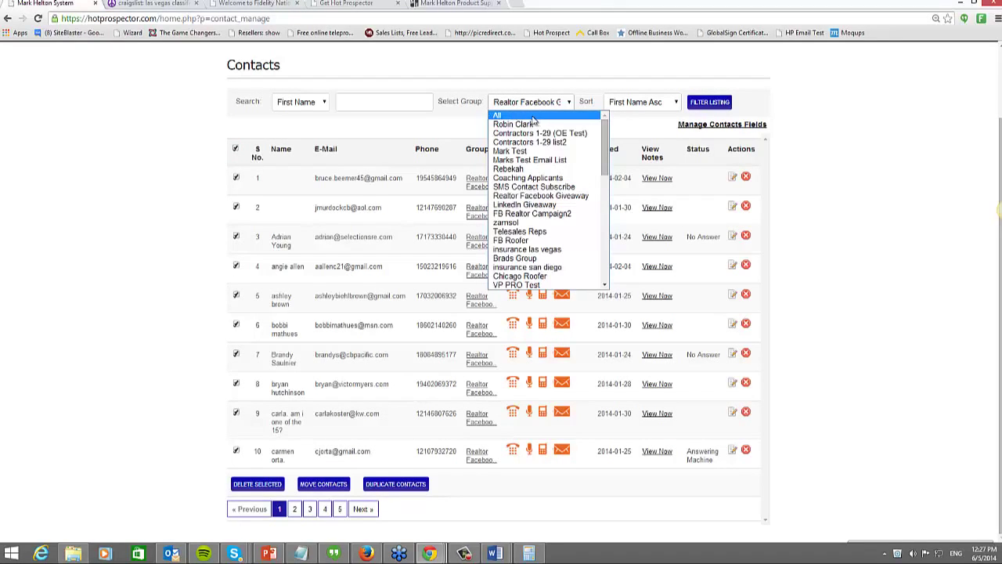
left_click(117, 245)
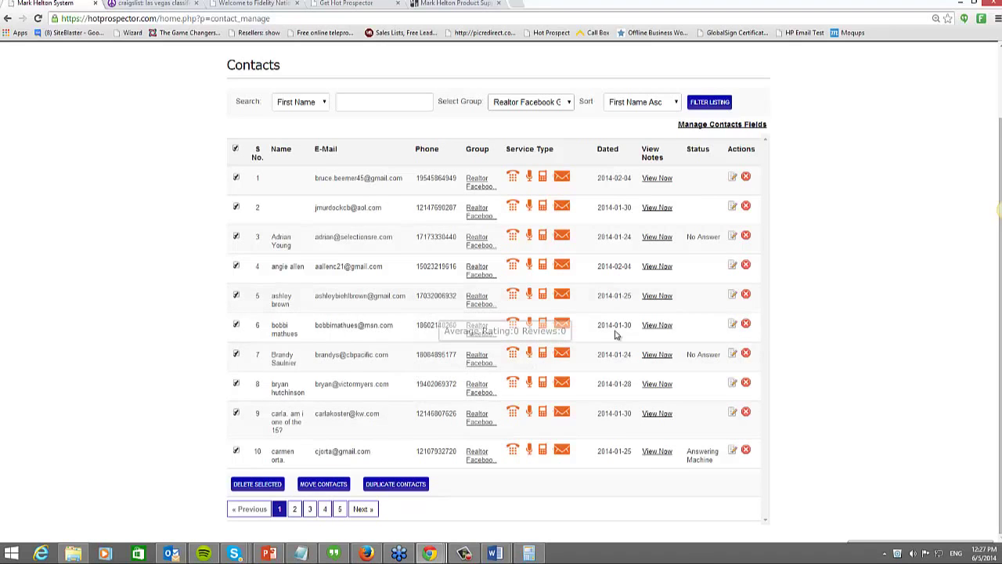
scroll(579, 324, "up", 2)
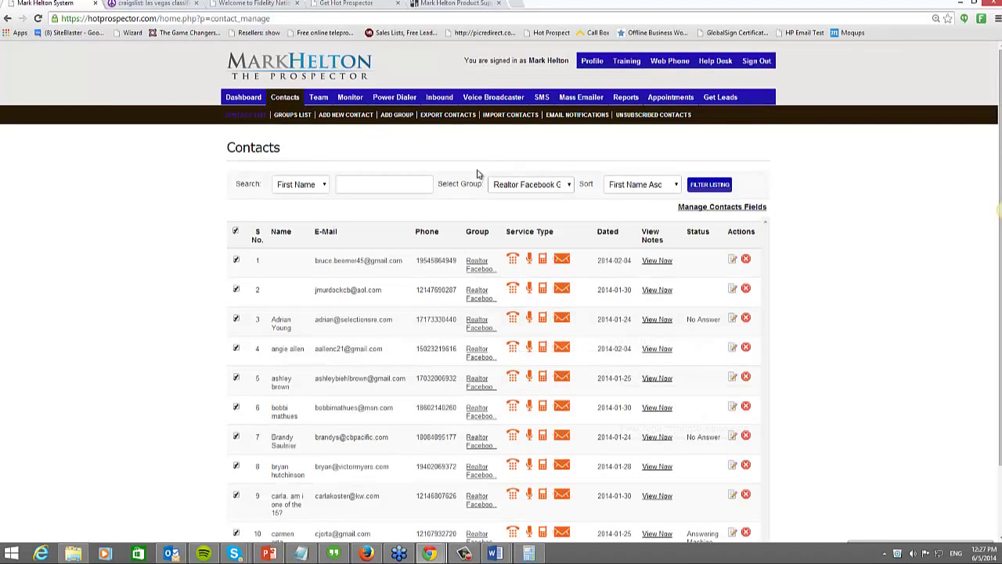
scroll(515, 340, "down", 2)
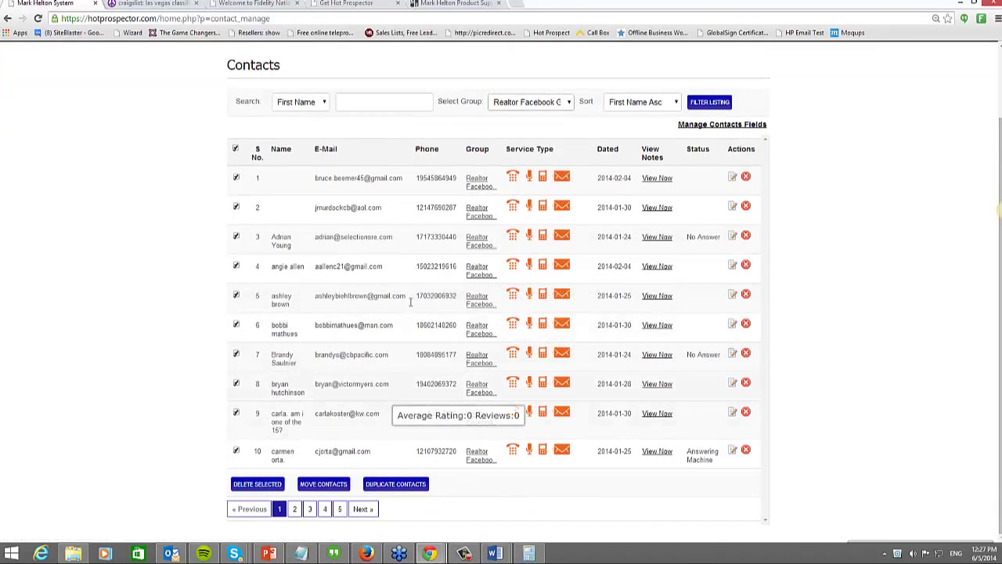
scroll(458, 339, "up", 2)
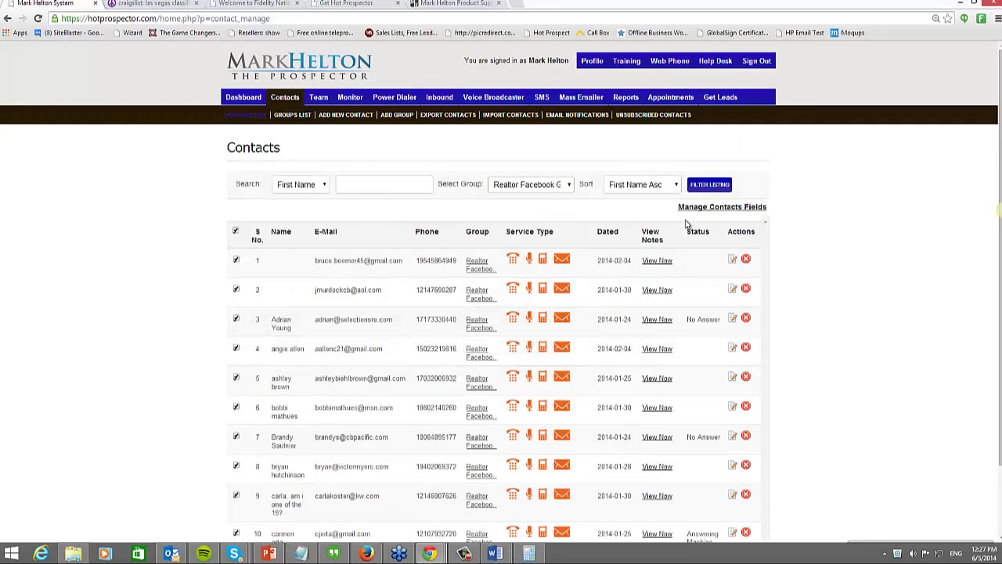
Step: View the first contact's notes and close them, then highlight the third contact's No Answer status and clear the selection
left_click(662, 267)
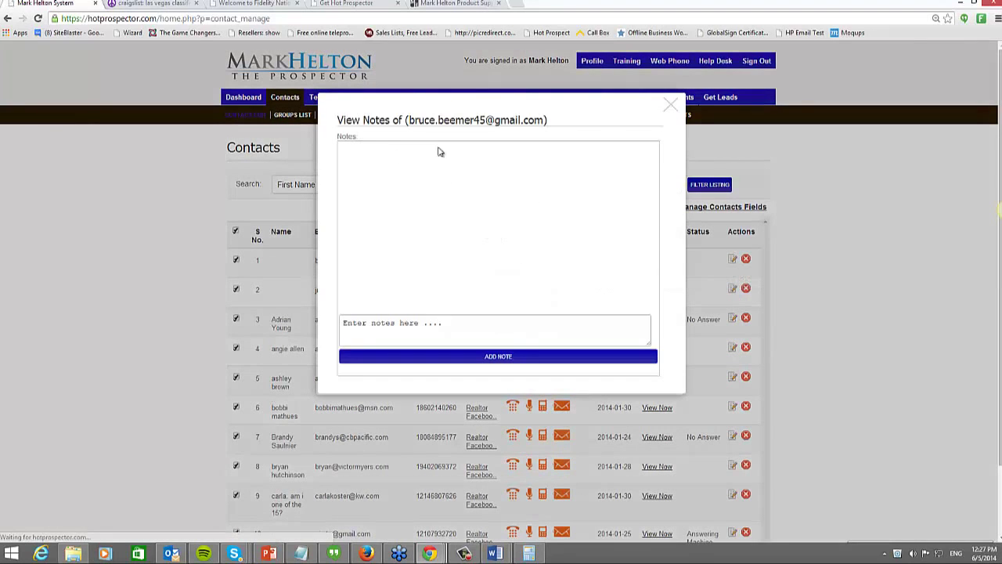
left_click(670, 105)
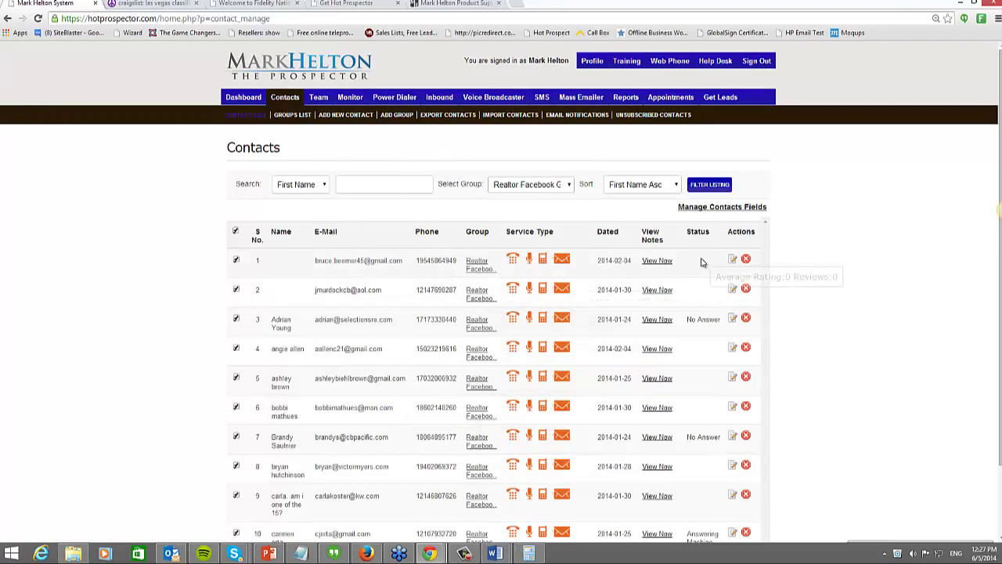
double_click(702, 323)
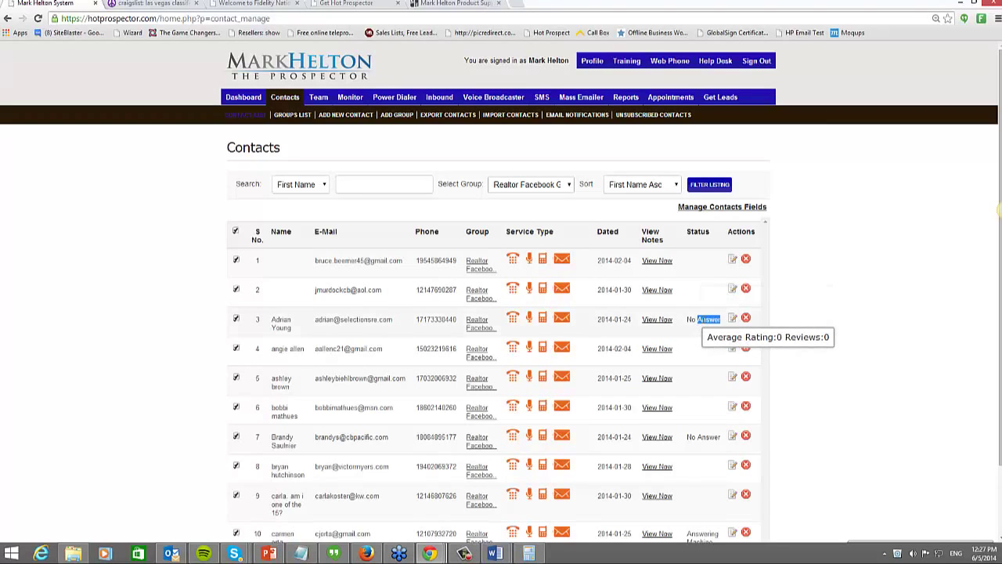
left_click(702, 321)
triple_click(703, 321)
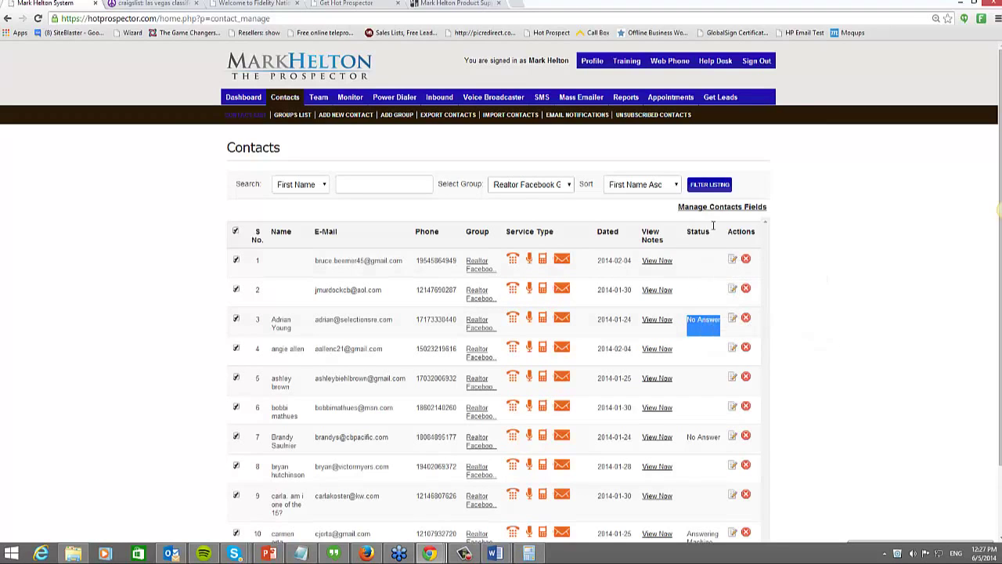
left_click(701, 324)
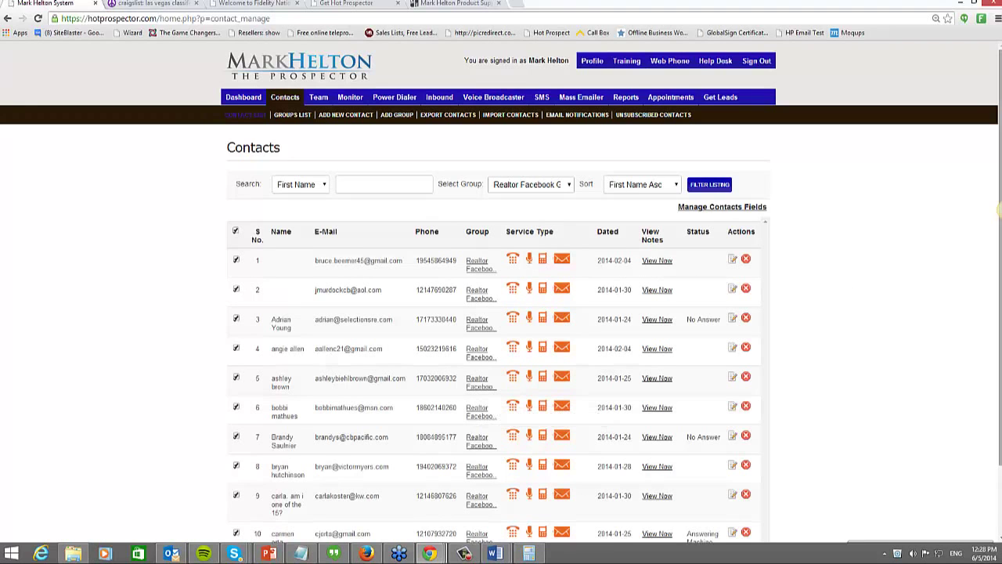
scroll(994, 328, "down", 3)
scroll(994, 328, "up", 2)
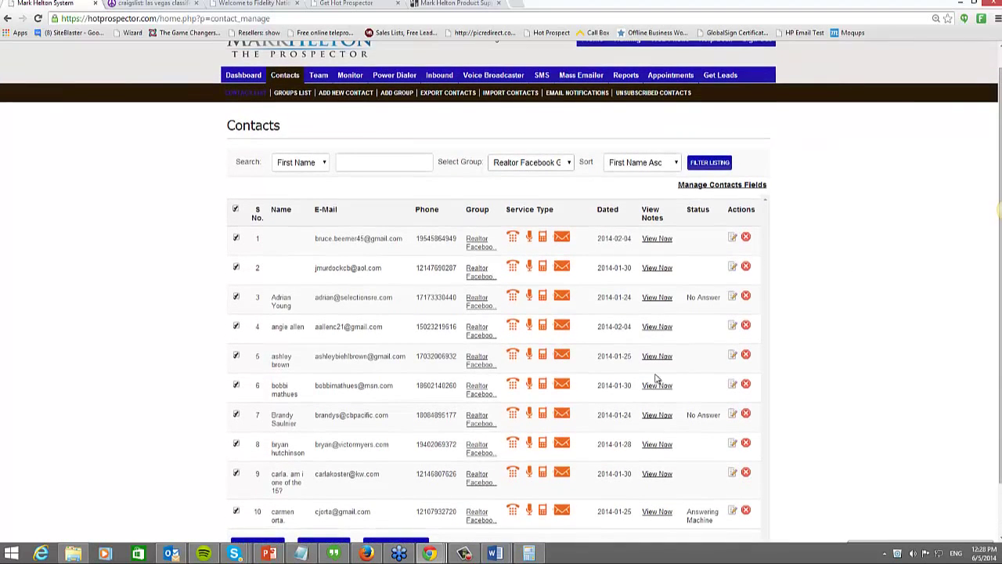
scroll(101, 221, "up", 1)
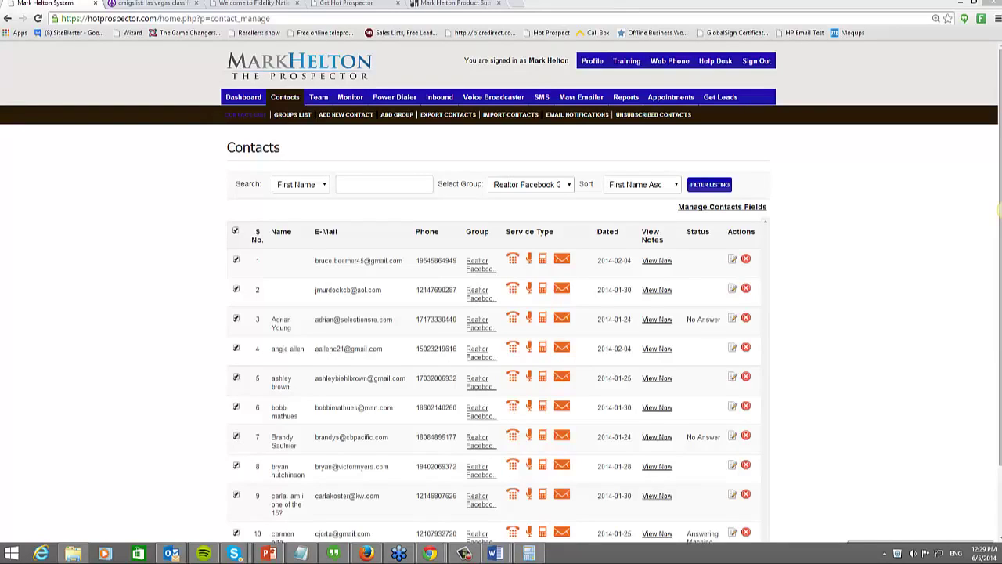
Step: View the account's profile details and return to the dashboard
left_click(592, 68)
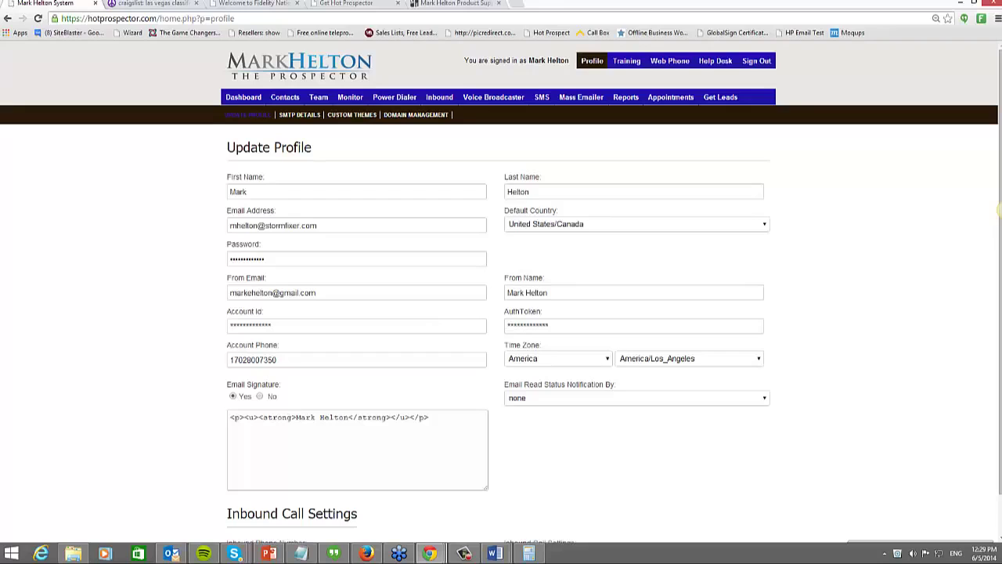
left_click(254, 114)
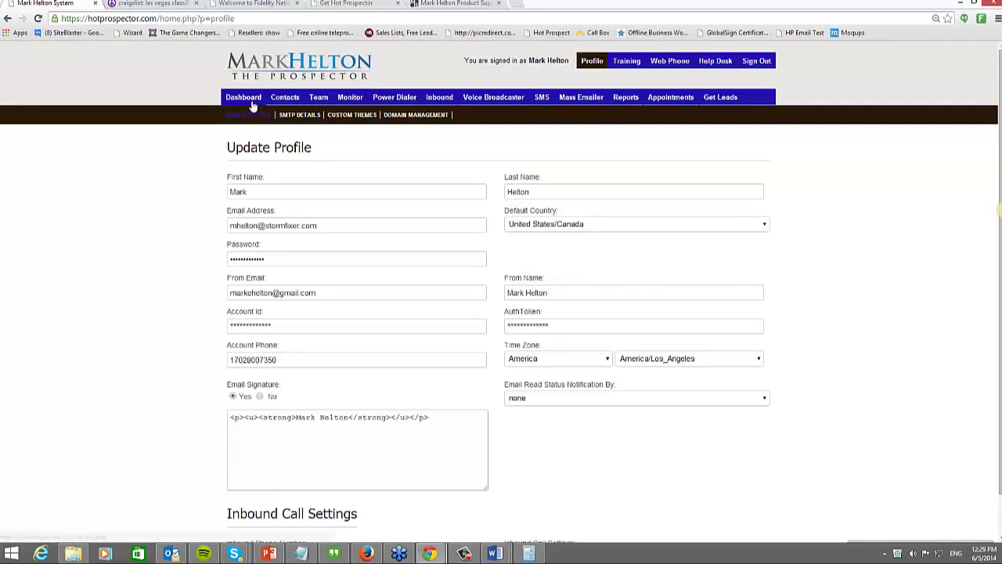
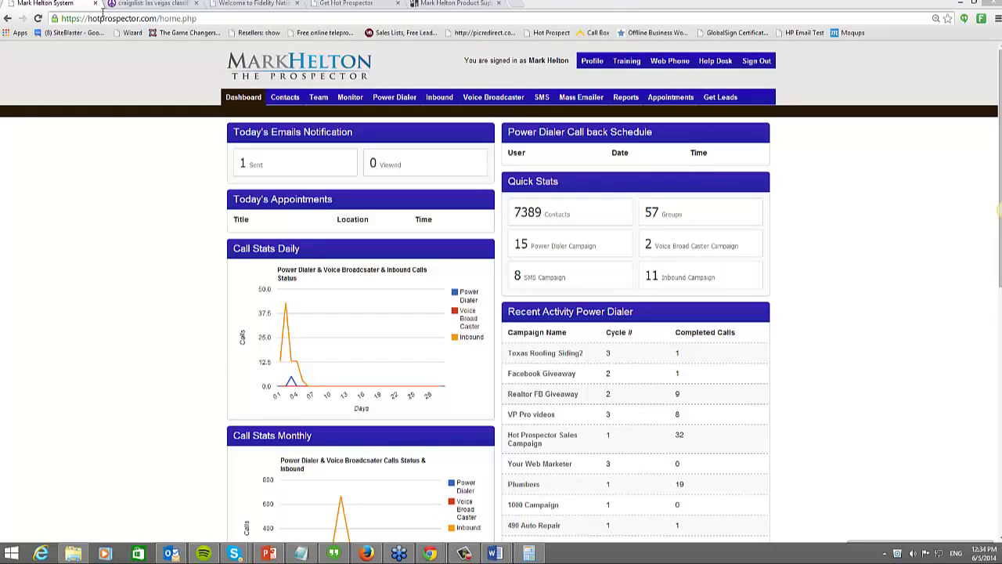
Step: Highlight the dashboard's page address, clear the selection, and open the SMS campaign list
left_click_drag(84, 18, 57, 11)
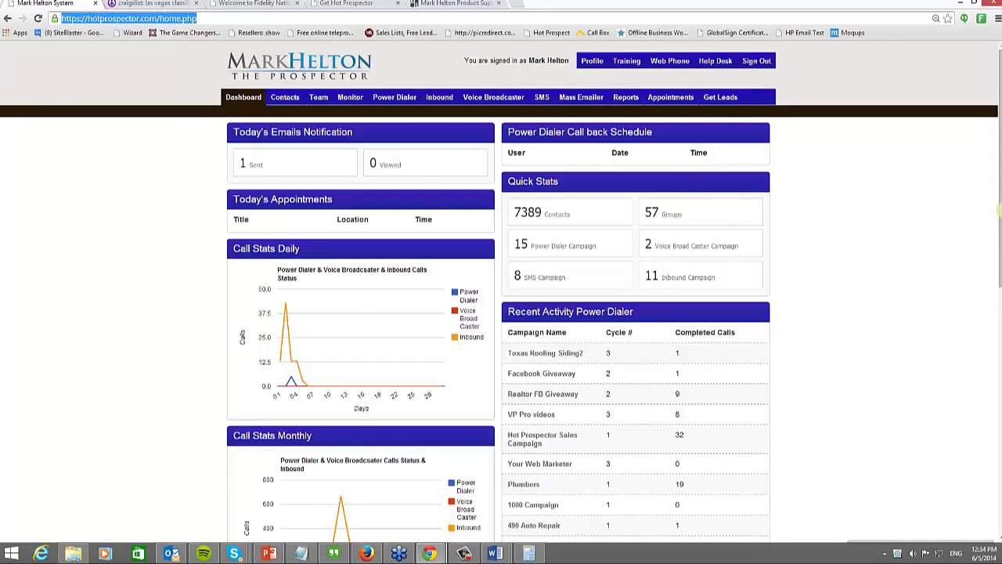
left_click(1001, 209)
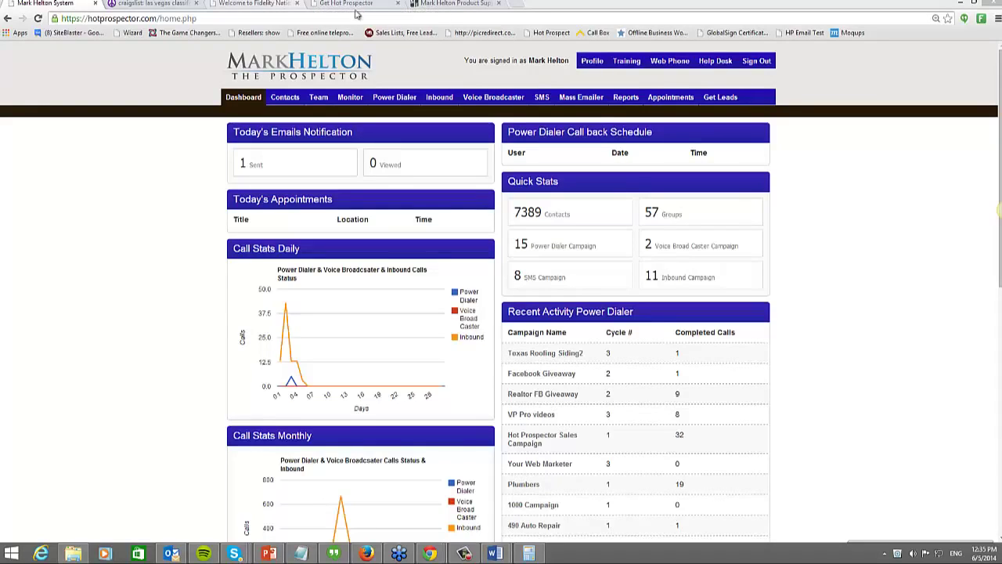
left_click(542, 97)
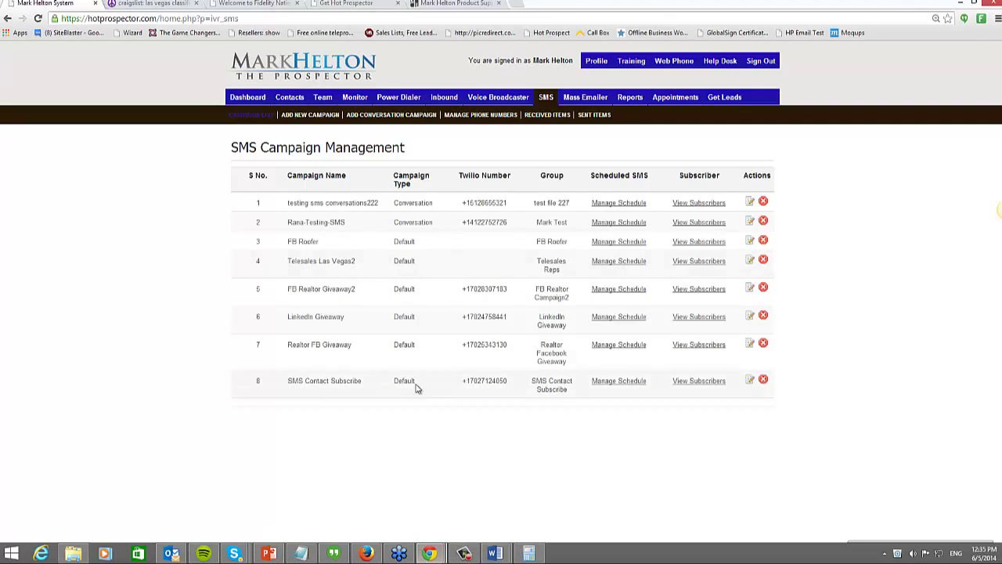
Step: Switch to the Gmail inbox in the other browser window and search for all mail from the suggested client's address
left_click(429, 552)
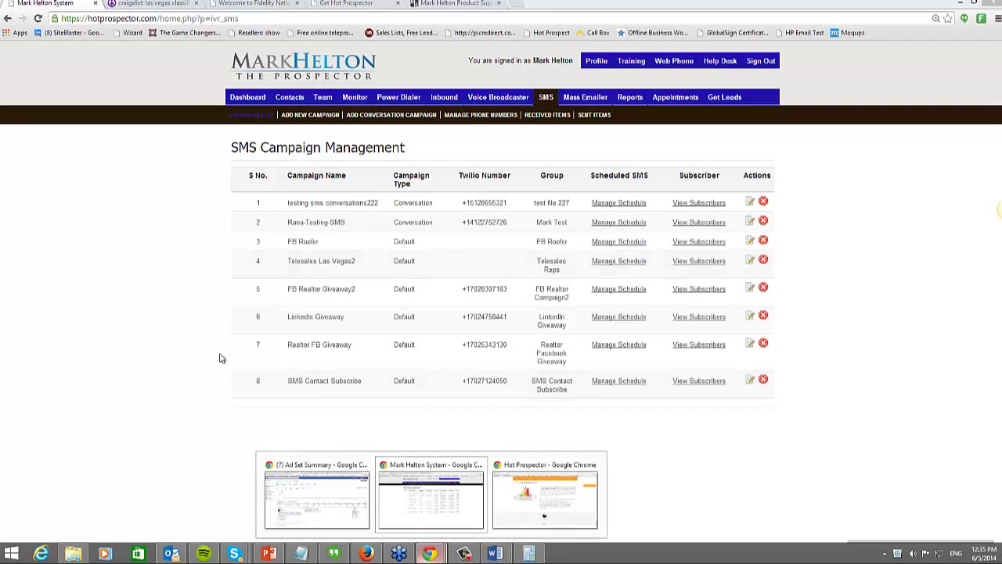
left_click(343, 473)
left_click(30, 7)
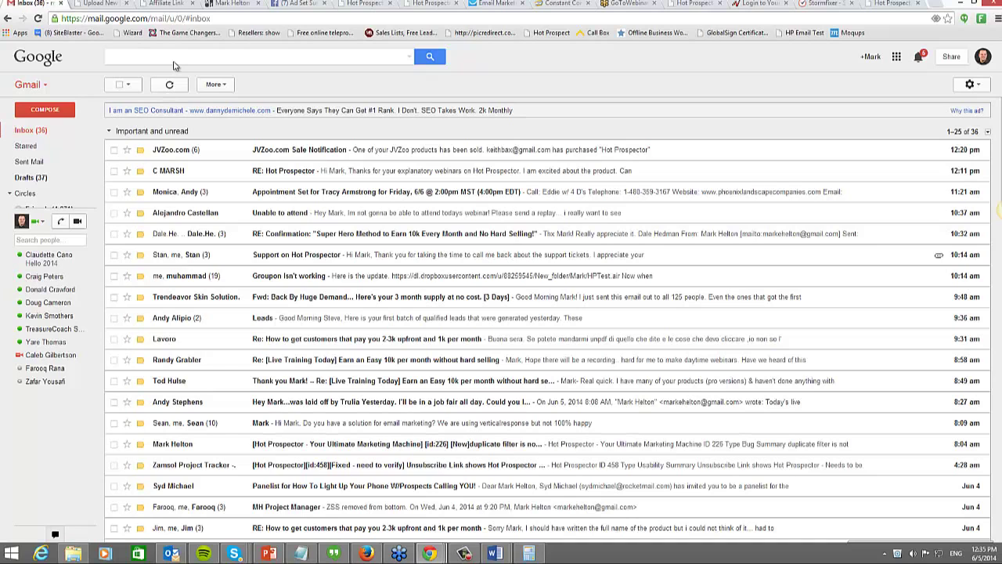
left_click(174, 61)
type("Troy")
key("Down")
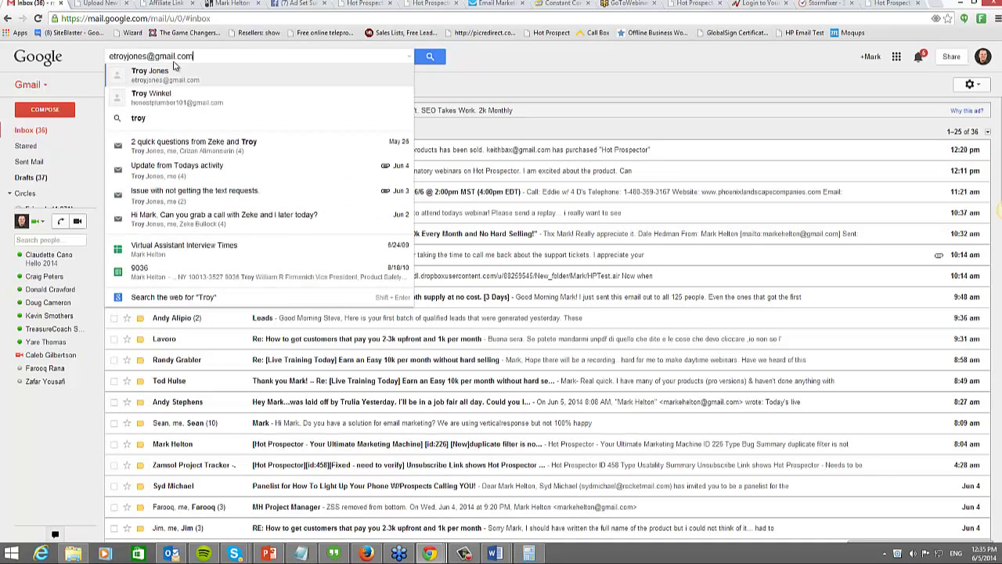
key("Return")
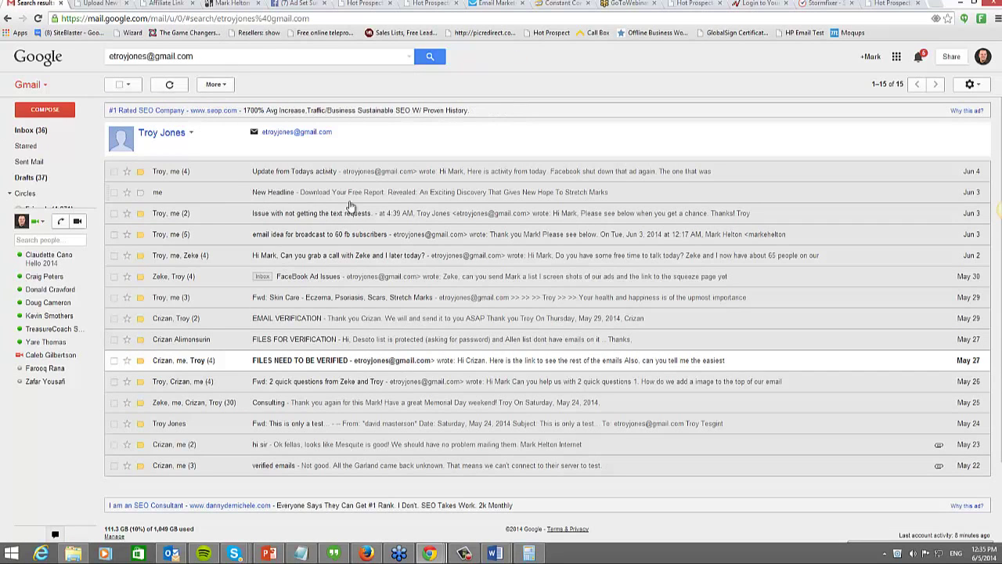
Step: Open the "Update from Todays activity" conversation and examine its embedded screenshot and the replies
left_click(296, 180)
scroll(229, 218, "down", 2)
scroll(231, 213, "up", 1)
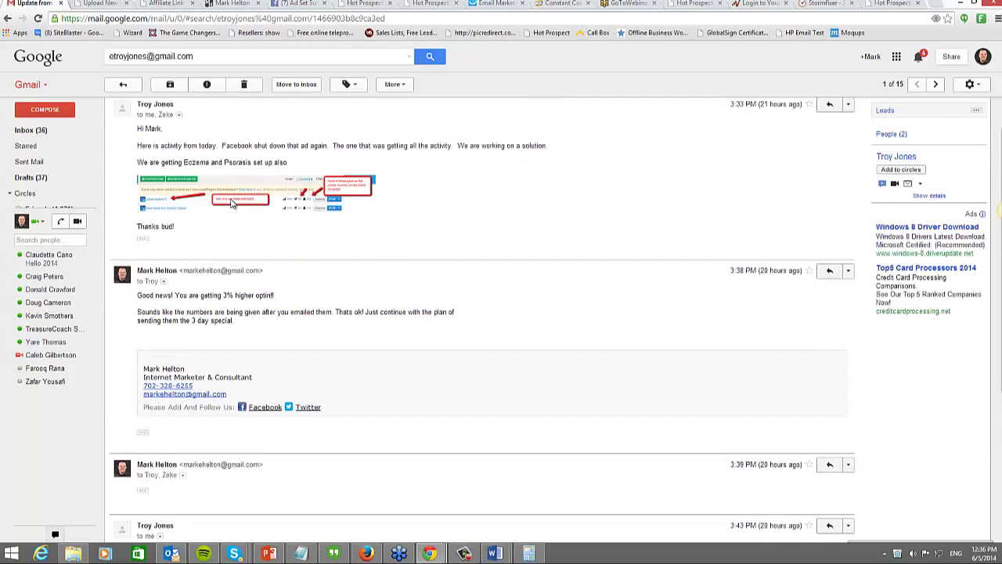
right_click(236, 200)
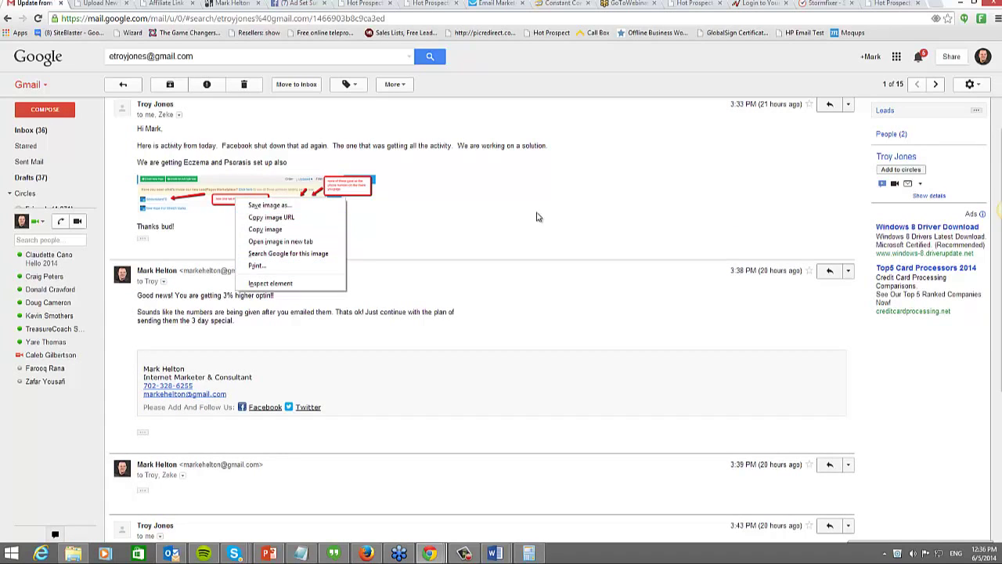
left_click(323, 231)
scroll(229, 351, "down", 3)
scroll(230, 342, "up", 1)
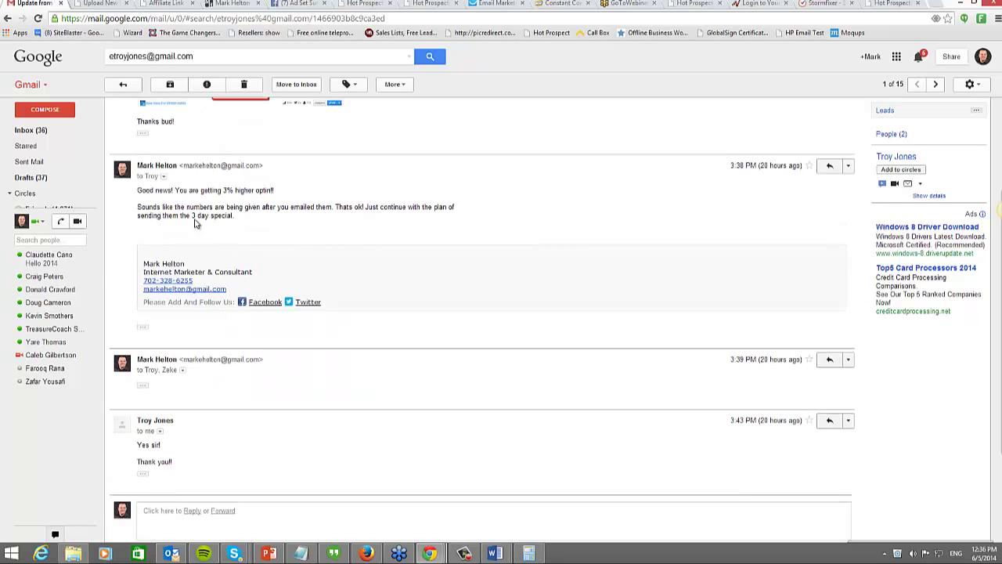
scroll(191, 235, "down", 2)
scroll(186, 324, "up", 5)
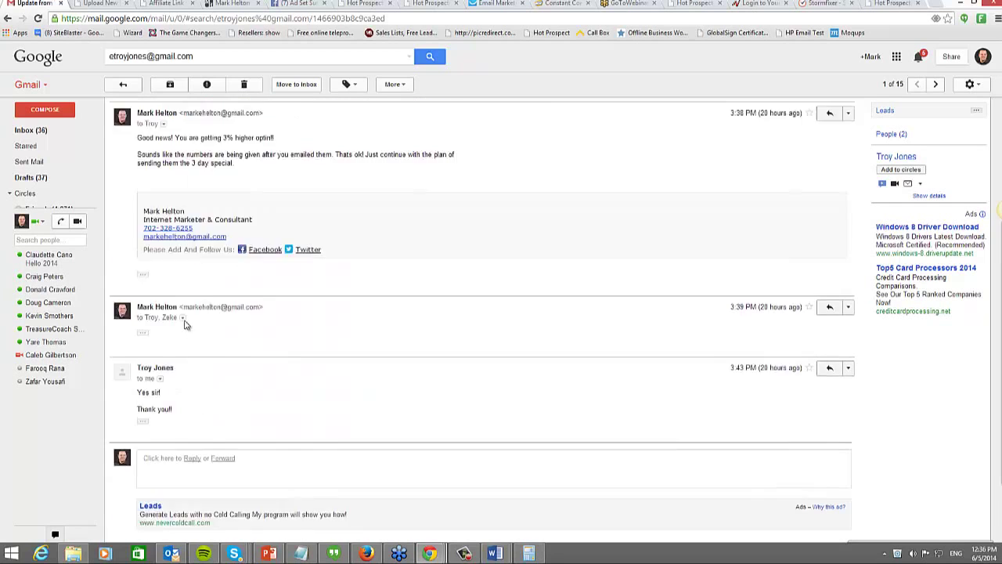
Step: Open the "Issue with not getting the text requests." conversation, view its embedded screenshot enlarged in Photo Gallery, and return to the search results
left_click(122, 83)
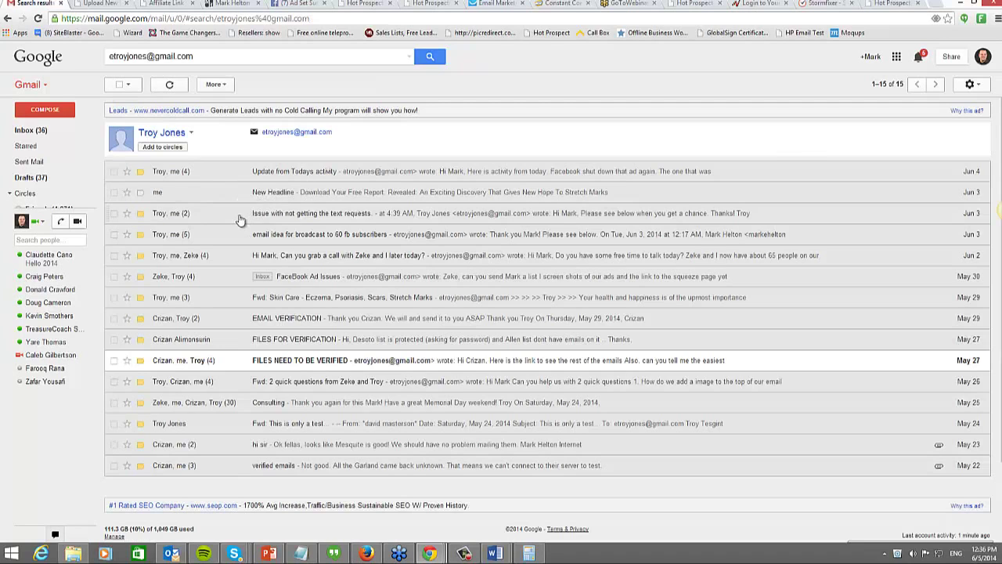
left_click(239, 217)
scroll(195, 273, "down", 3)
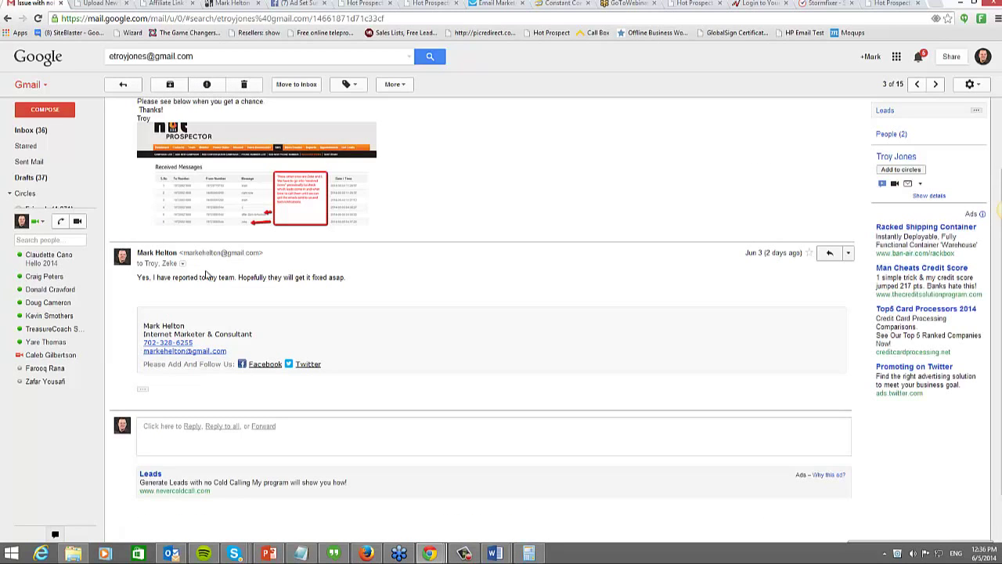
right_click(238, 177)
left_click(272, 185)
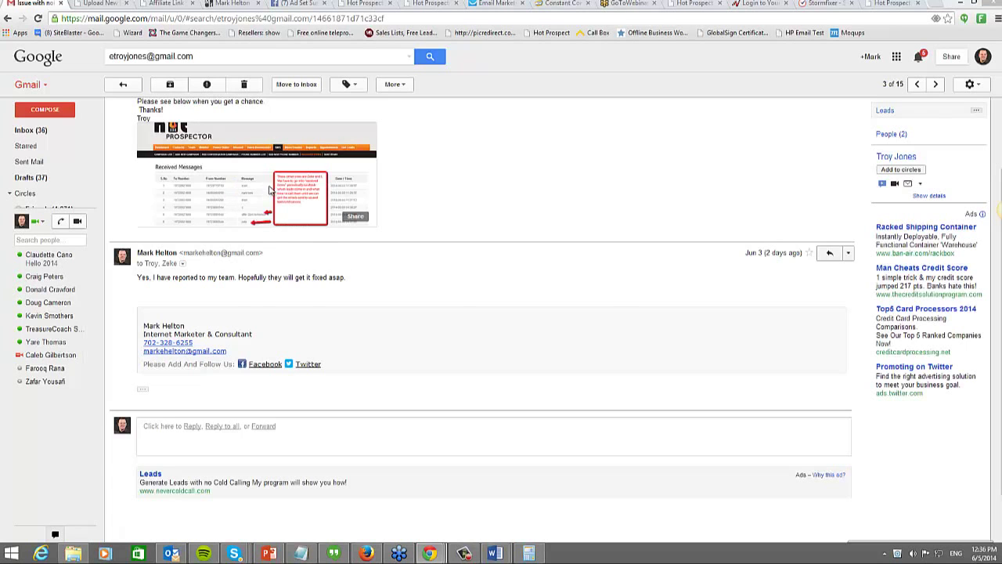
left_click(532, 454)
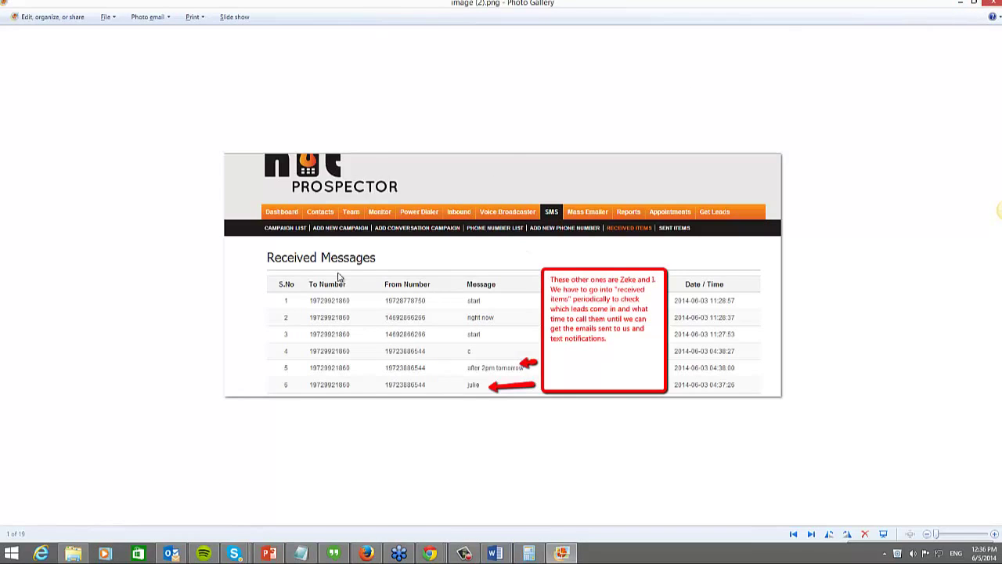
left_click(960, 3)
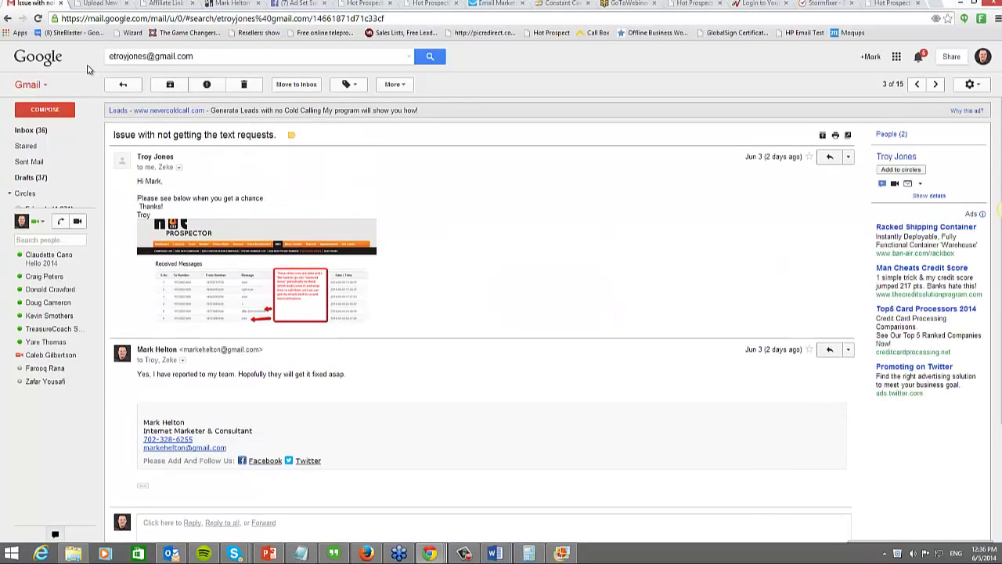
left_click(112, 86)
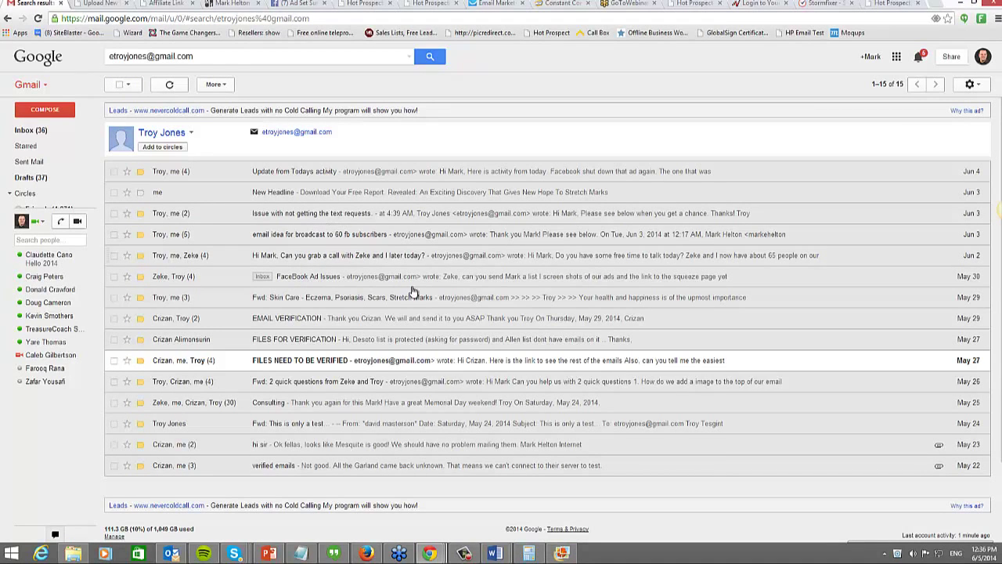
Step: Switch to the Hot Prospector window, highlight the first entry in the SMS campaign list, and clear the selection
left_click(874, 4)
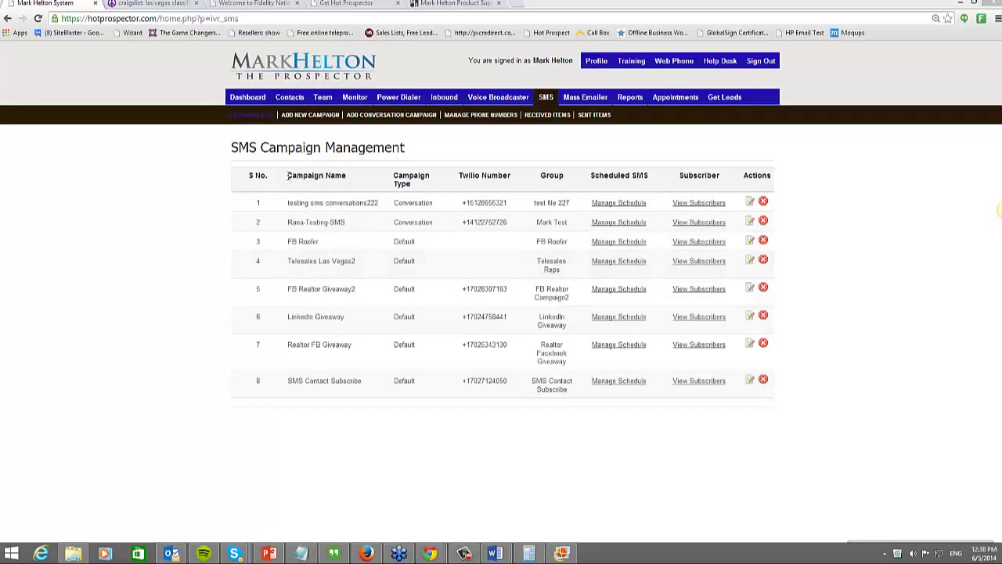
left_click_drag(283, 205, 179, 224)
left_click(166, 220)
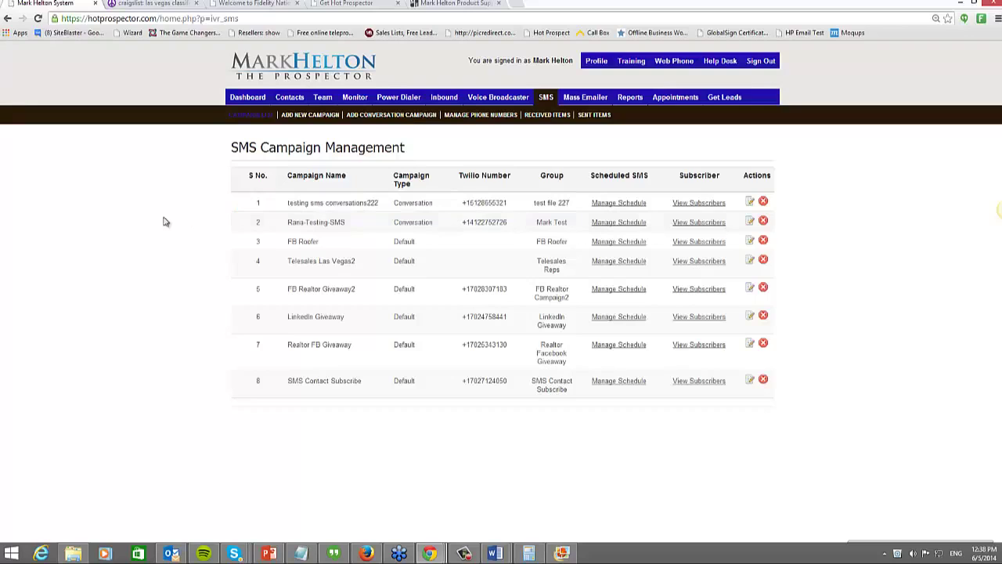
Step: Open the Team Members list, highlight the first member's row, and clear the selection
left_click(322, 98)
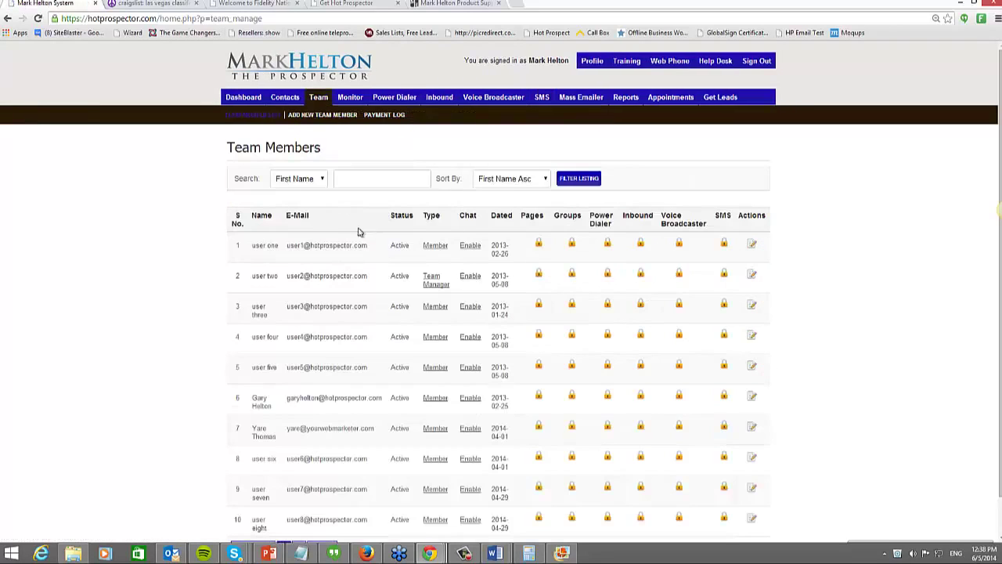
left_click_drag(331, 246, 230, 263)
left_click(129, 245)
triple_click(255, 247)
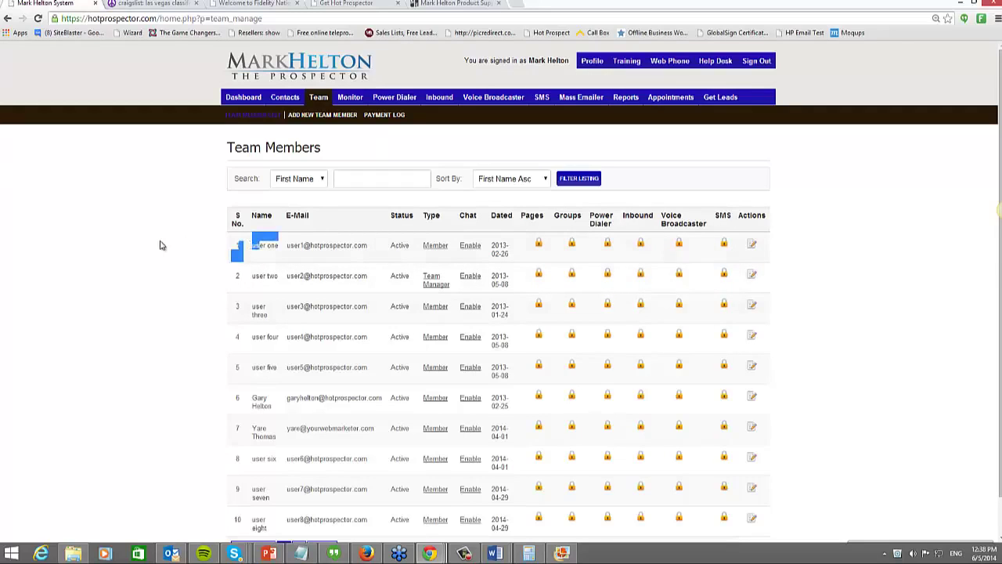
left_click(184, 247)
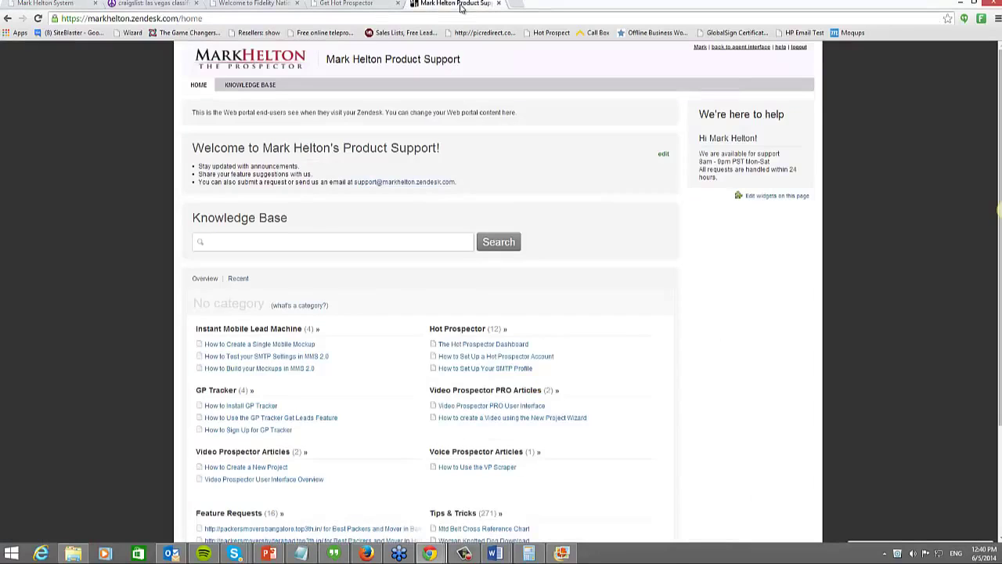
Step: Show the Zendesk product support portal, highlight its web address, and clear the selection
left_click(458, 3)
left_click(116, 19)
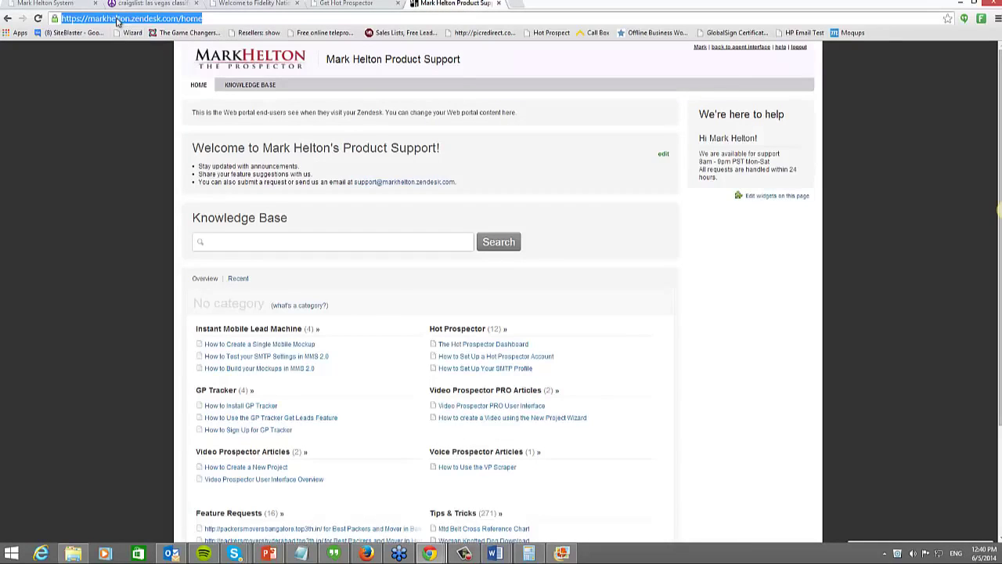
left_click(116, 19)
left_click_drag(179, 19, 62, 18)
left_click(1001, 210)
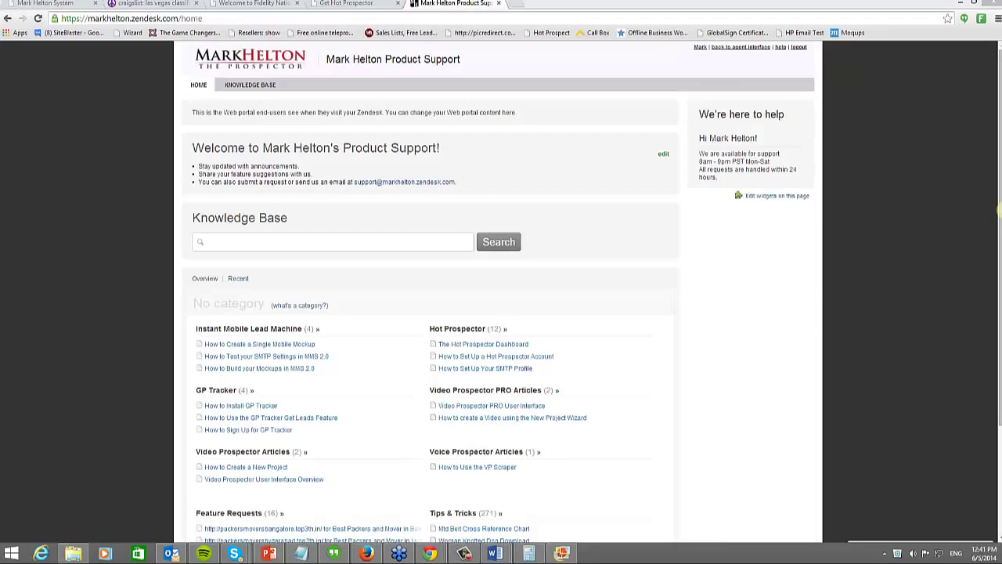
Step: View the Get Hot Prospector sales page and the other open pages, and return to the Team Members list
left_click(344, 4)
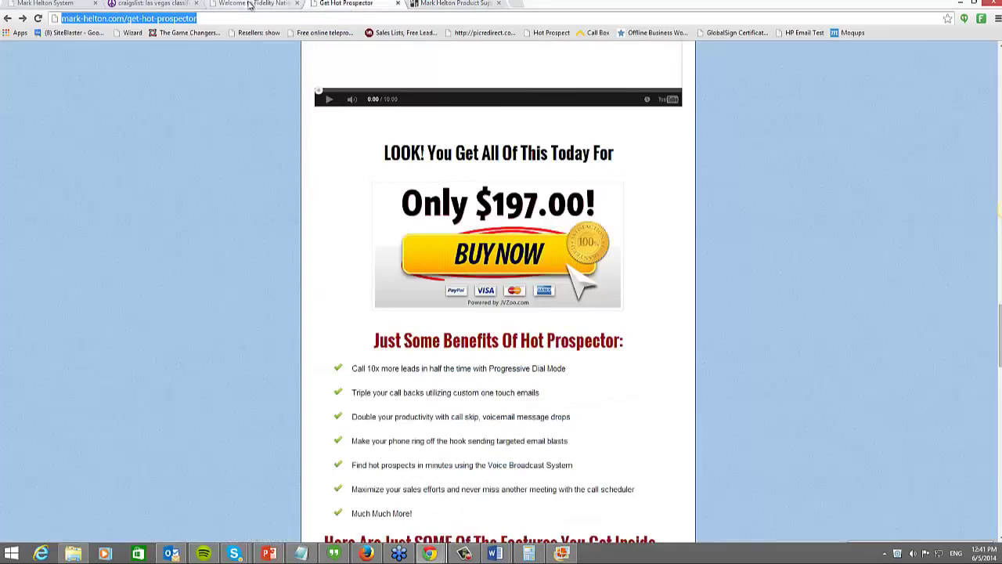
left_click(249, 3)
left_click(150, 4)
left_click(61, 4)
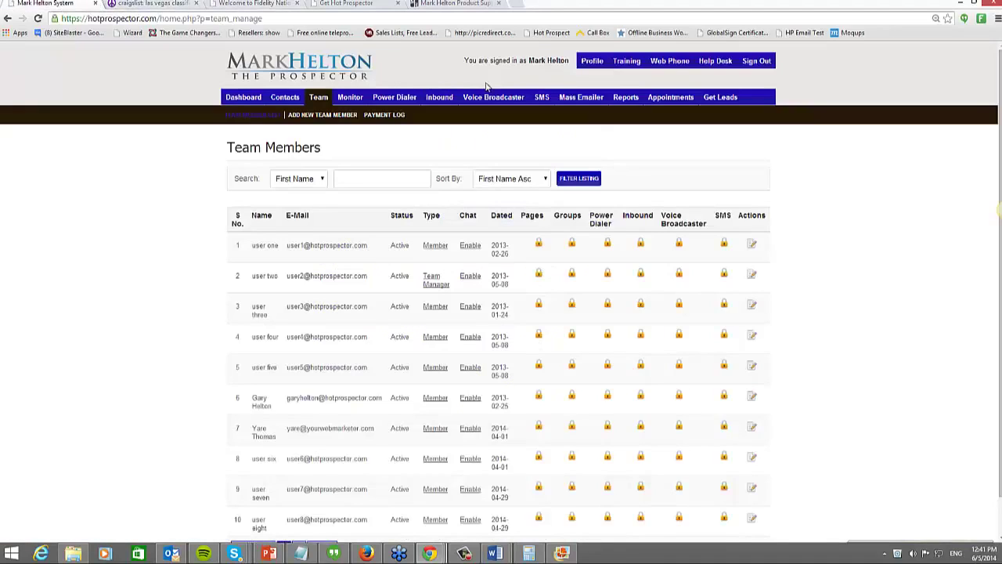